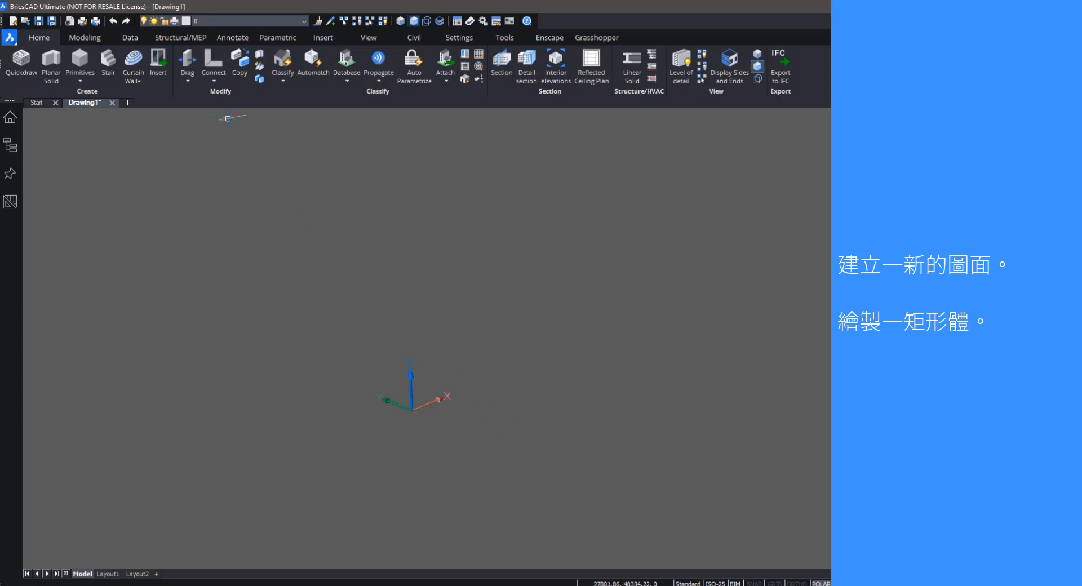
Draw a solid box from the origin, about 960 cm along the X axis and 720 cm high.
left_click(80, 58)
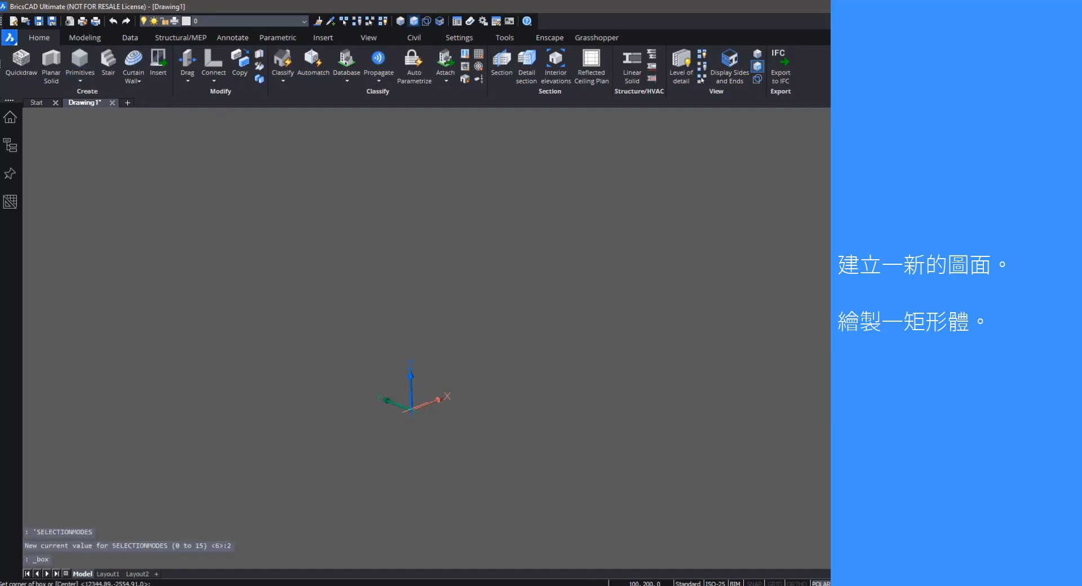
left_click(411, 408)
left_click(412, 302)
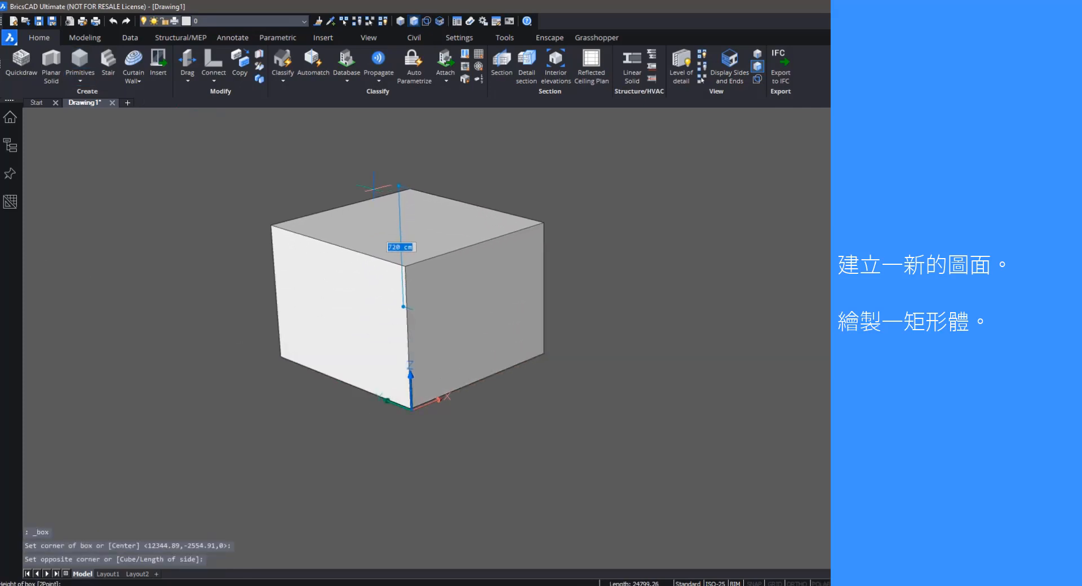
scroll(364, 174, "up", 3)
mouse_move(388, 193)
middle_mouse_down()
mouse_move(374, 213)
mouse_move(381, 197)
middle_mouse_up()
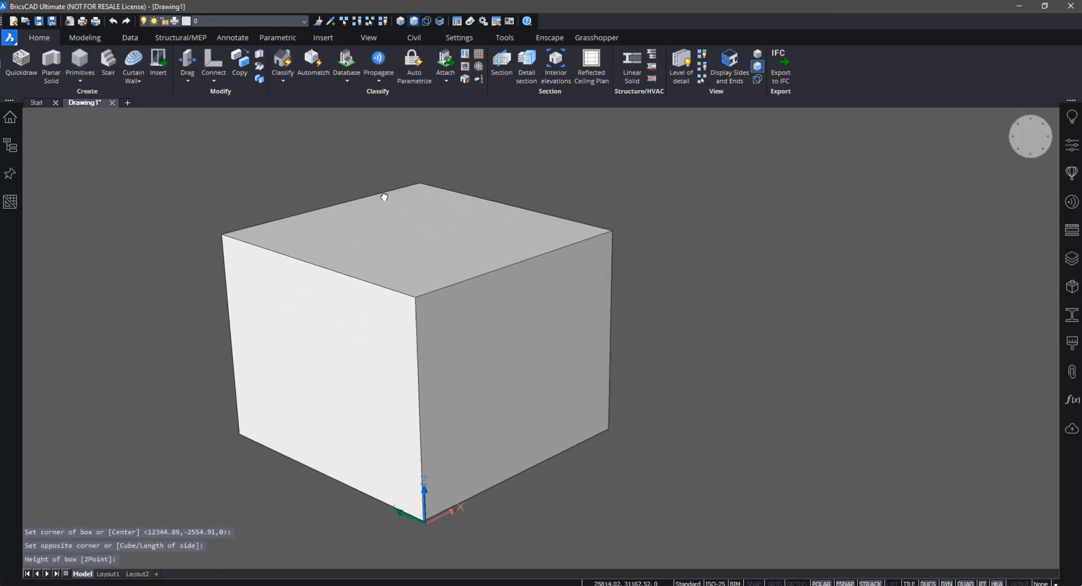
scroll(385, 179, "down", 2)
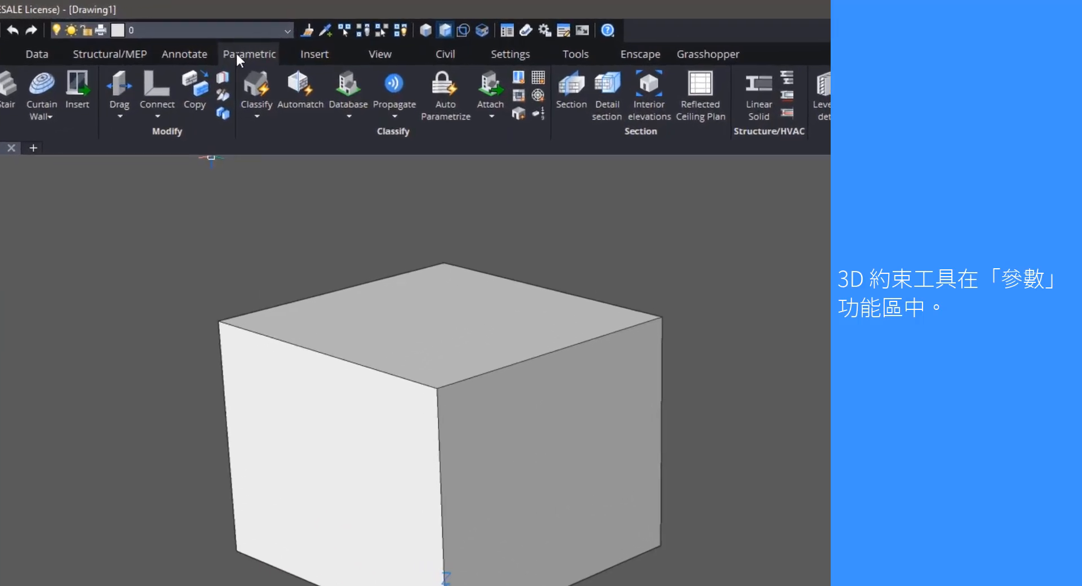
Bring up the parametric tools and display the drawing's parameters and constraints list.
left_click(237, 55)
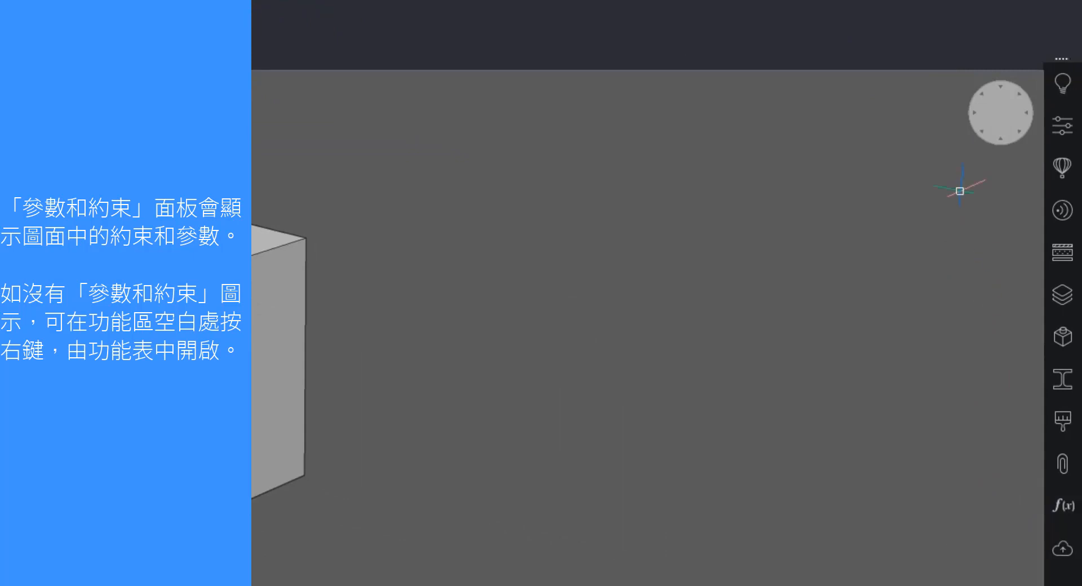
right_click(856, 26)
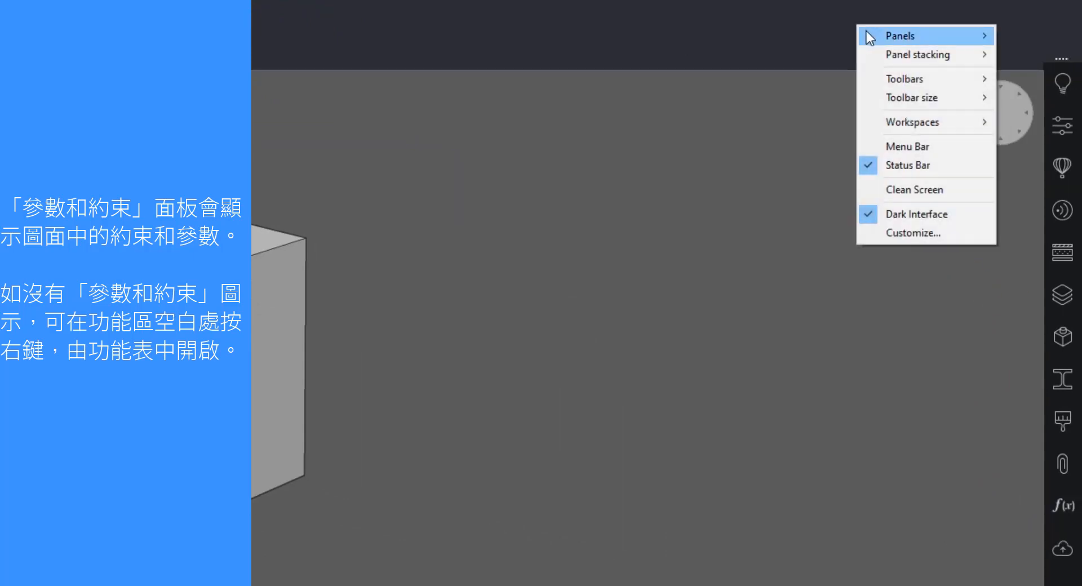
mouse_move(870, 34)
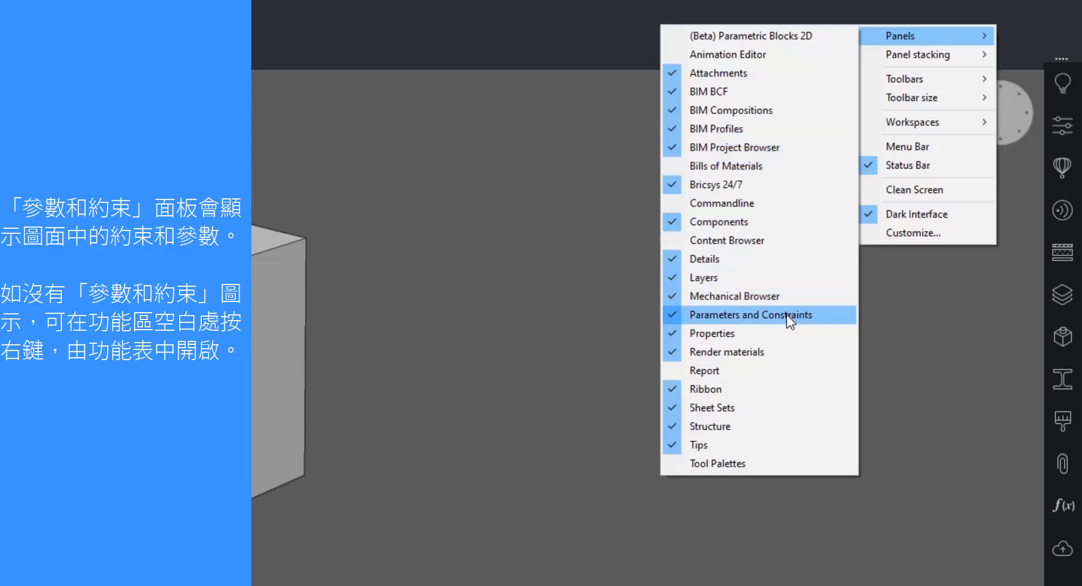
left_click(914, 368)
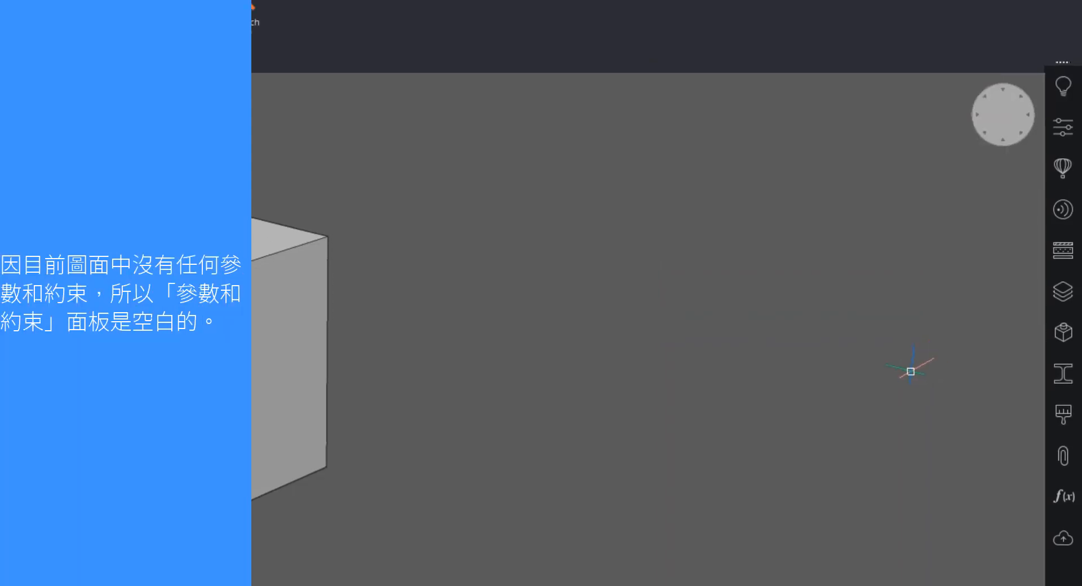
left_click(1062, 498)
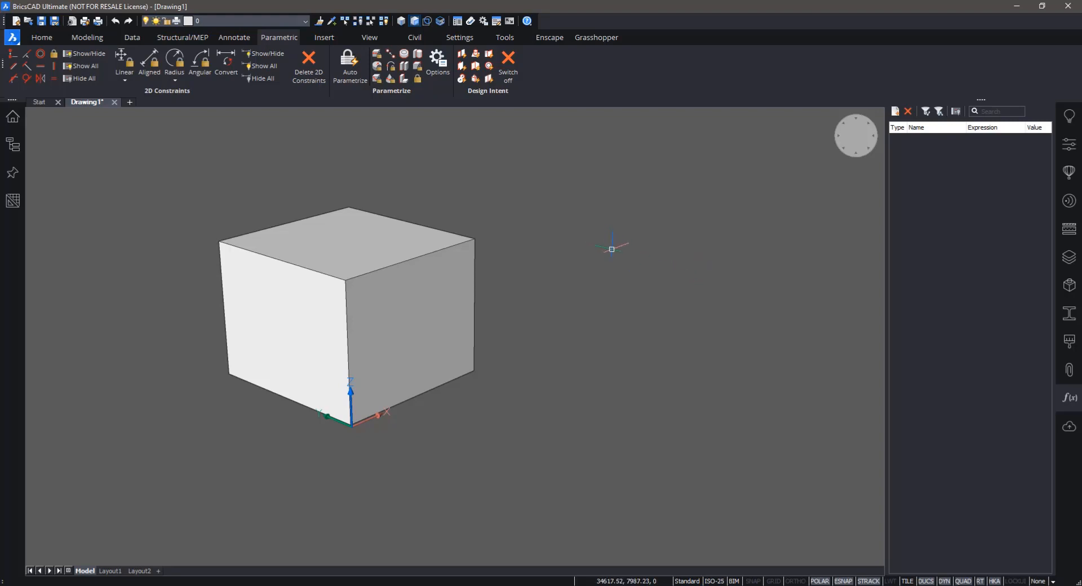
Add a 3D distance constraint between the box's left and right side faces, accepting the value 9600.
middle_click_drag(555, 228, 611, 225)
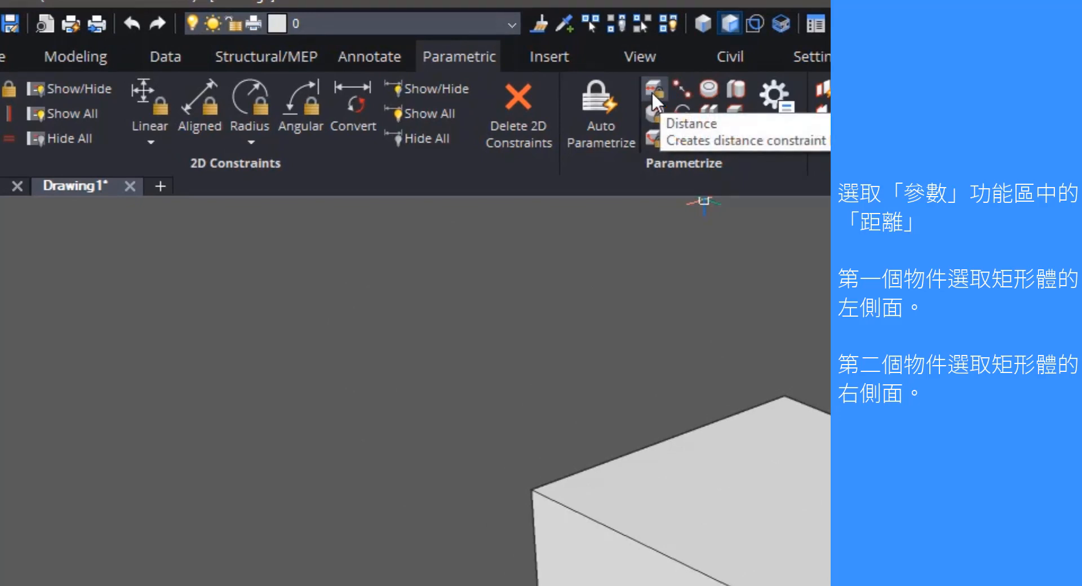
left_click(651, 91)
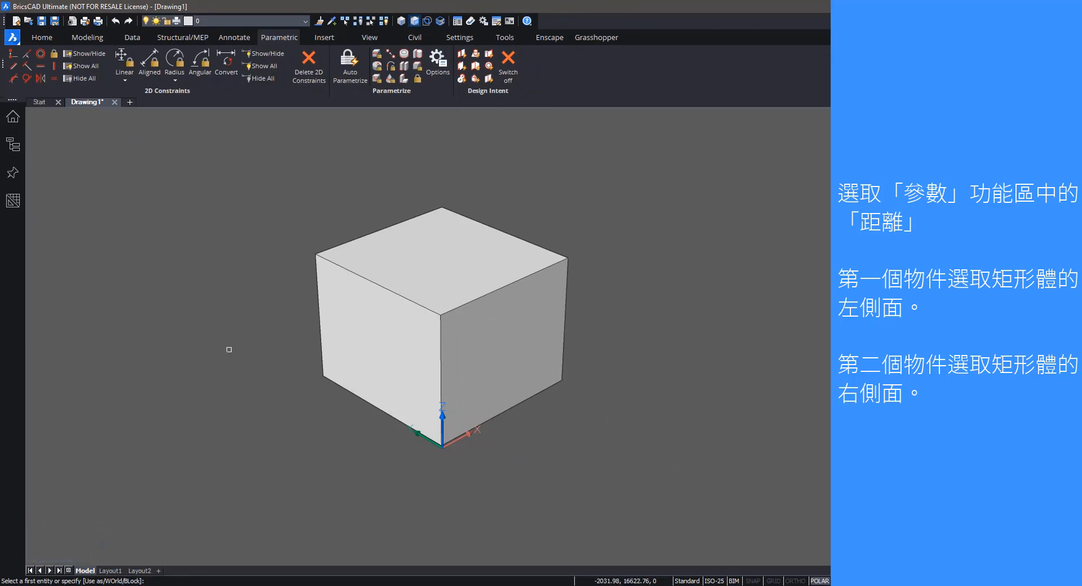
left_click(397, 349)
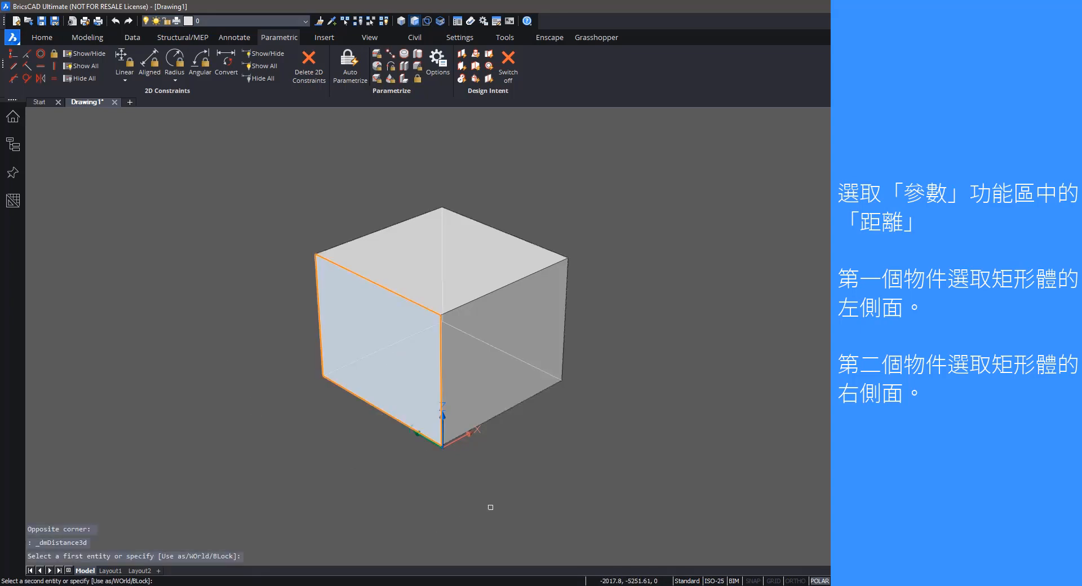
middle_click_drag(590, 449, 309, 405, "shift")
scroll(463, 377, "down", 1)
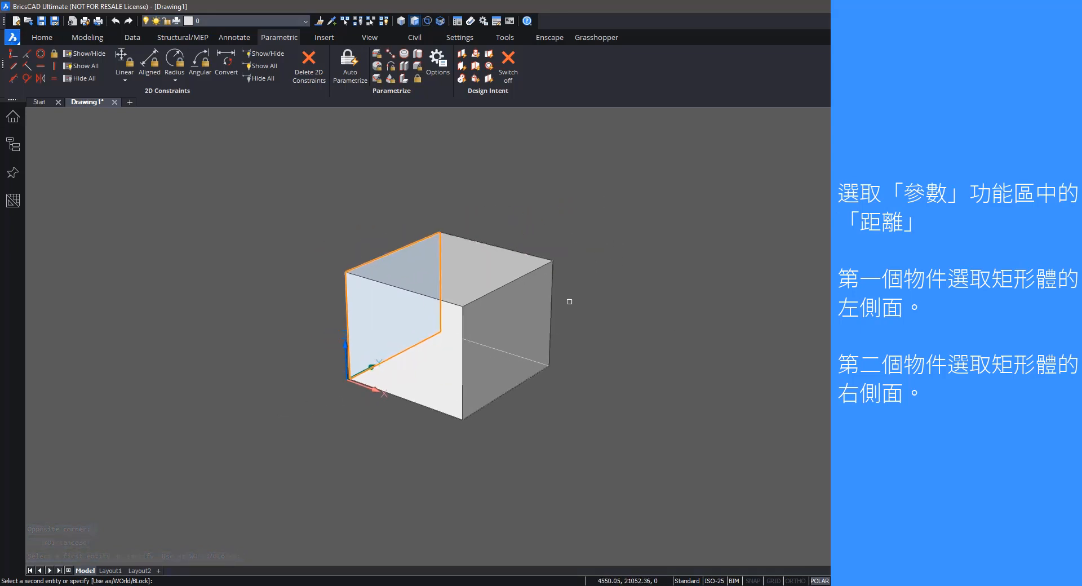
left_click(573, 357)
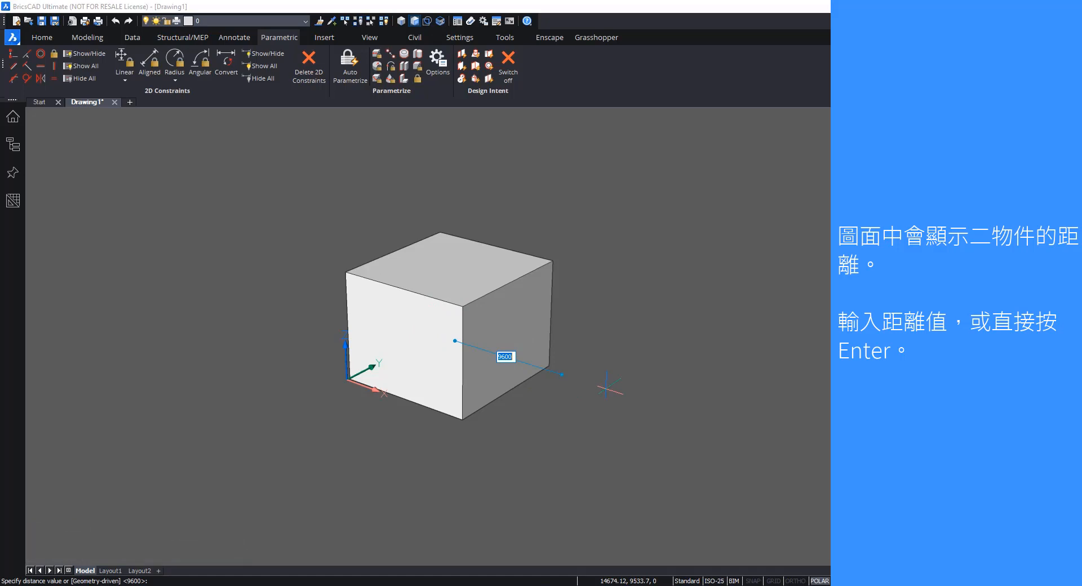
key("Return")
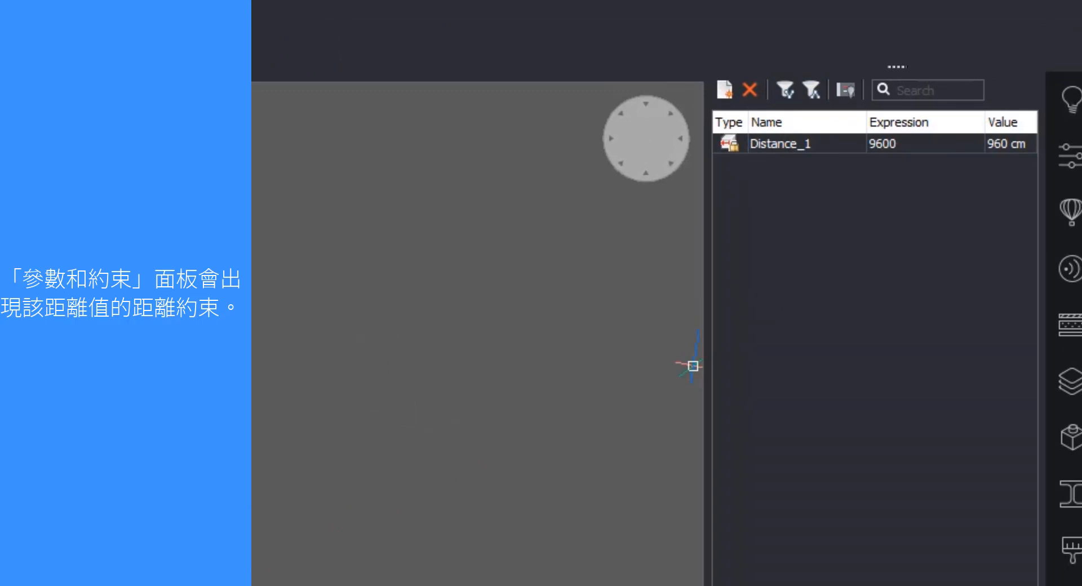
Set the expression of the box's distance constraint to 5000.
middle_click_drag(342, 343, 405, 354, "shift")
scroll(248, 307, "down", 2)
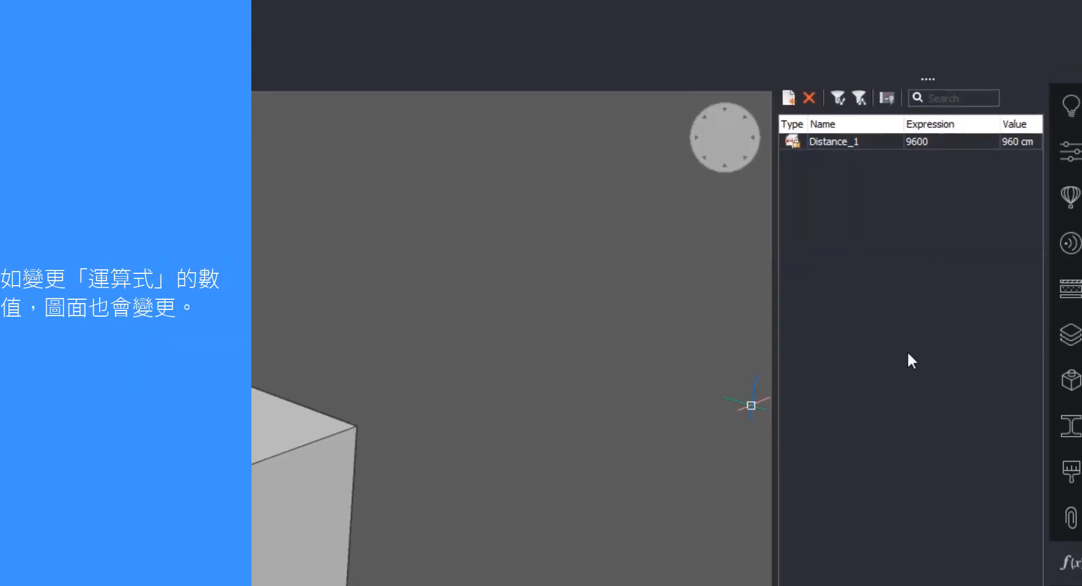
double_click(980, 139)
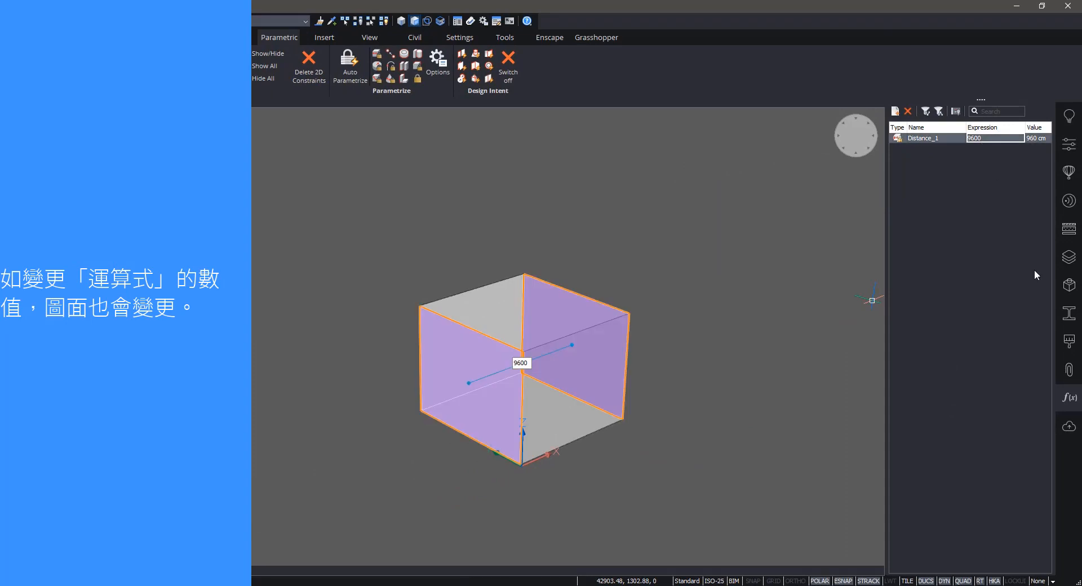
left_click(993, 139)
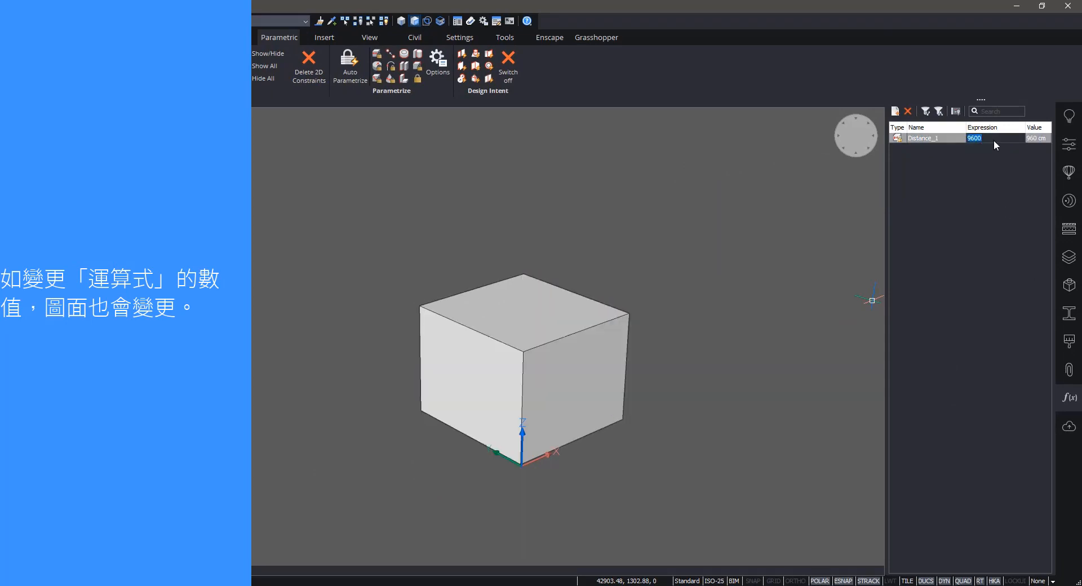
type("5000")
key("Return")
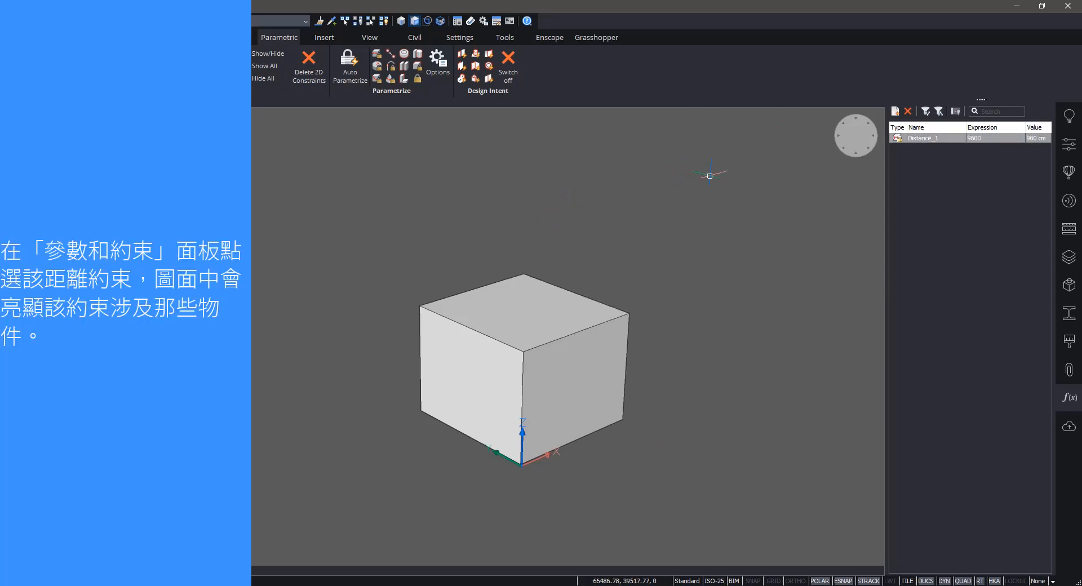
Highlight the box faces linked by the distance constraint, inspect them in the model and clear the highlight.
left_click(992, 138)
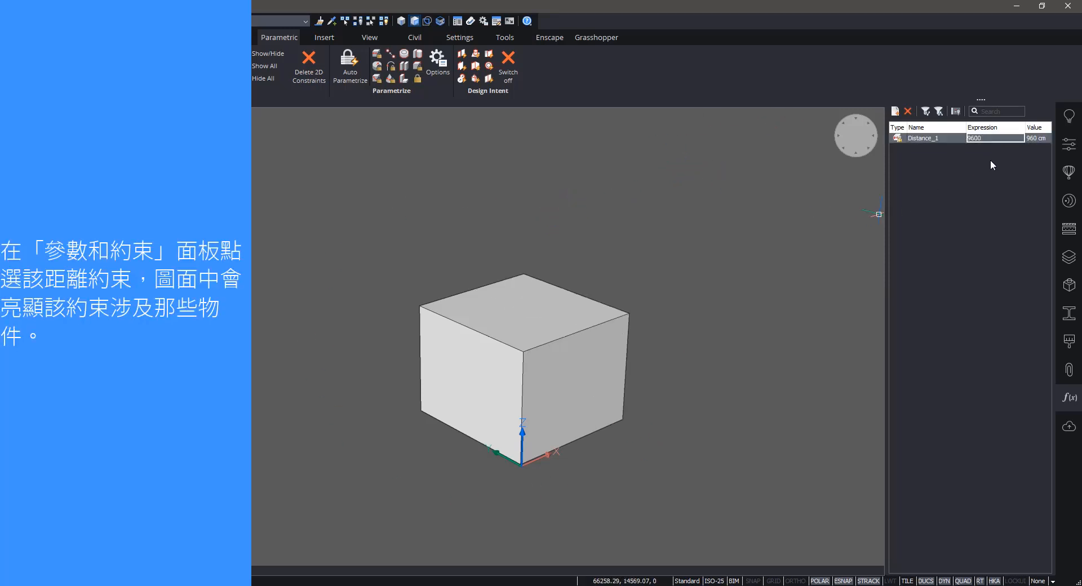
left_click(918, 141)
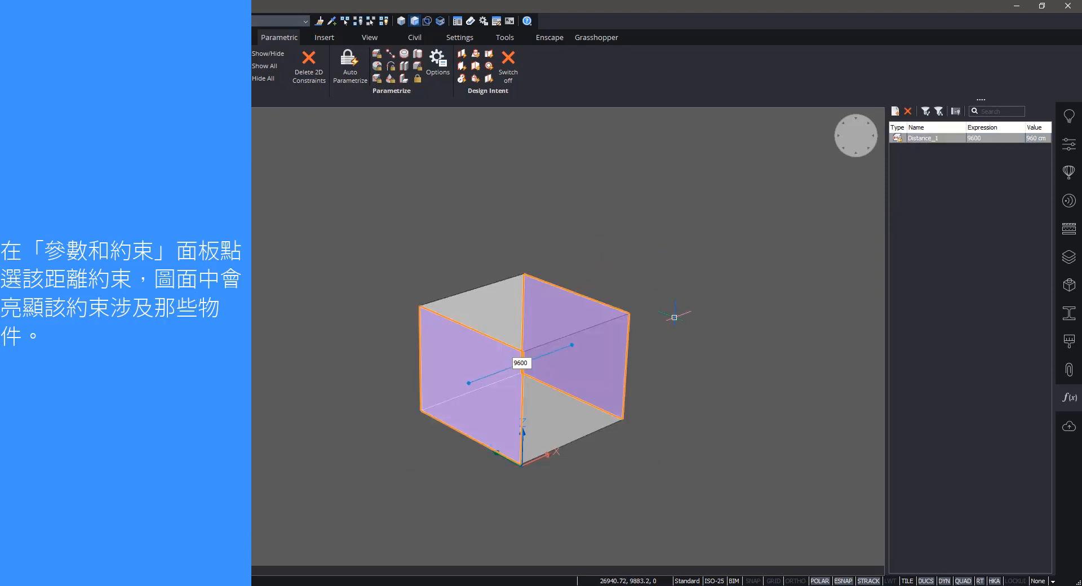
middle_click_drag(660, 294, 658, 332, "shift")
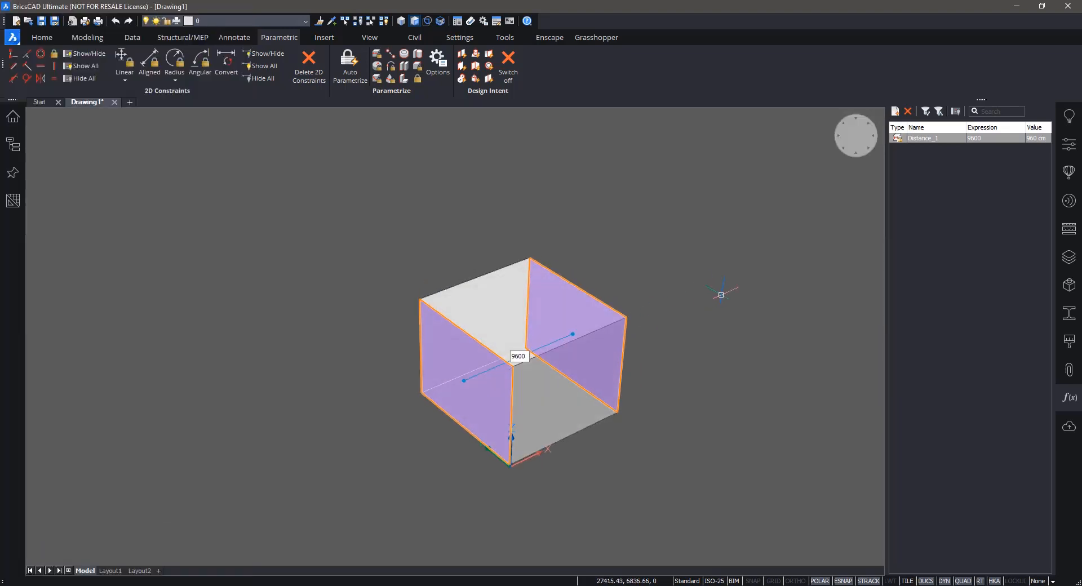
key("Escape")
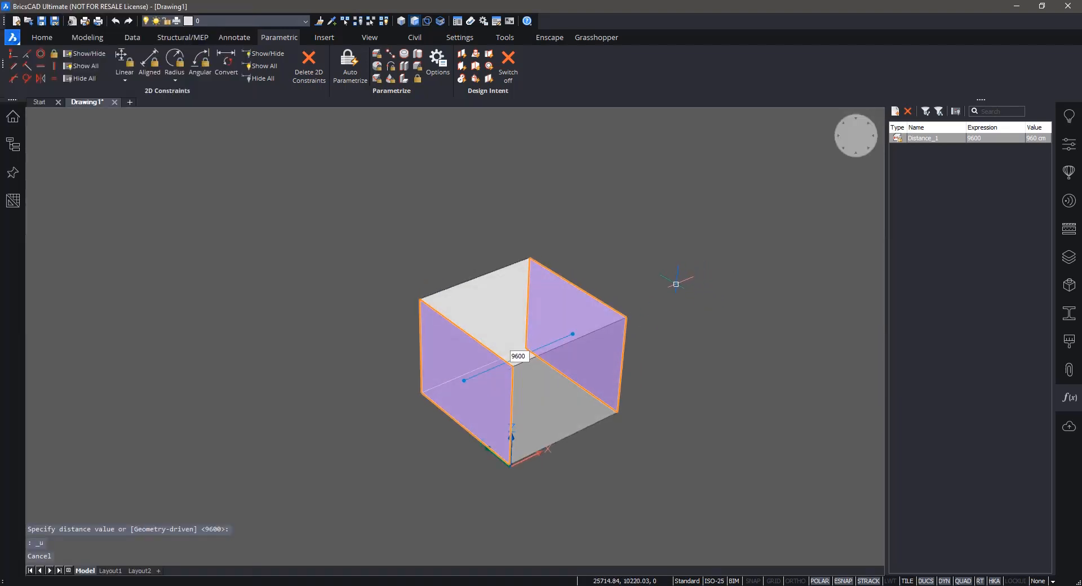
key("Escape")
left_click(686, 258)
left_click(360, 418)
key("Escape")
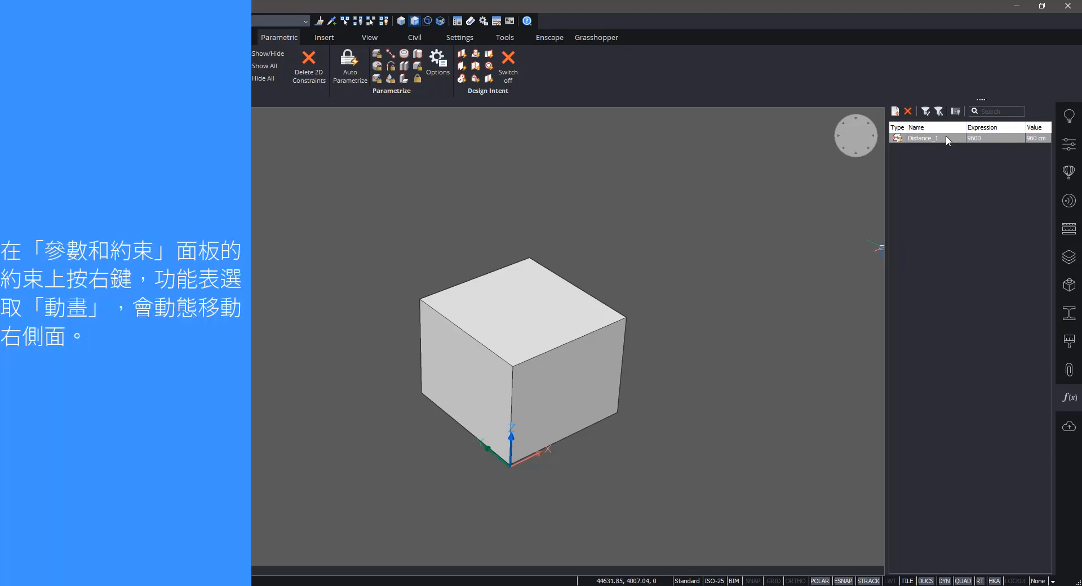
Animate the distance constraint to see which side face of the box moves.
right_click(938, 139)
left_click(966, 173)
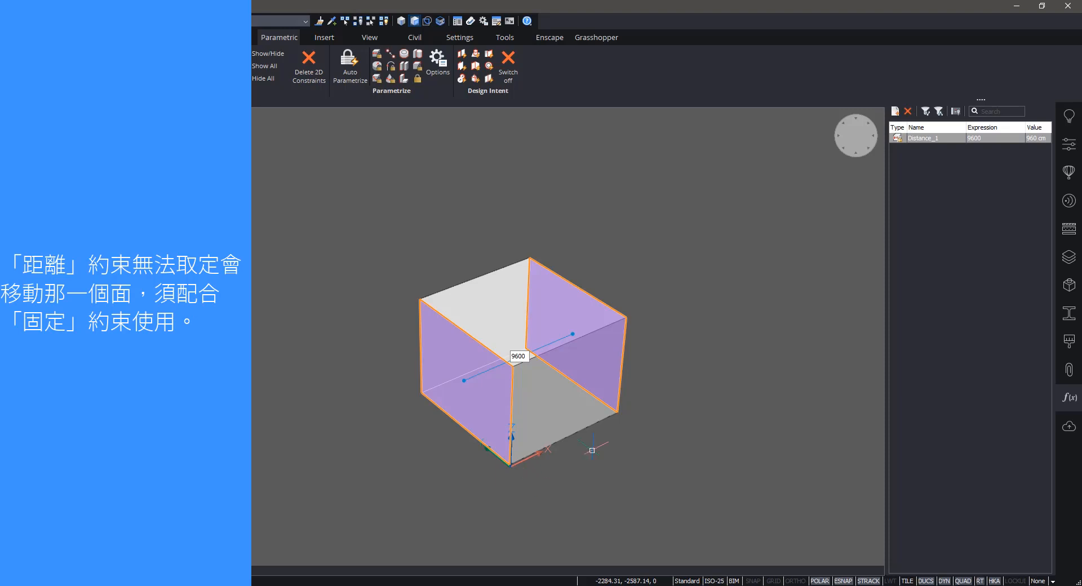
left_click(671, 293)
left_click(419, 395)
key("Escape")
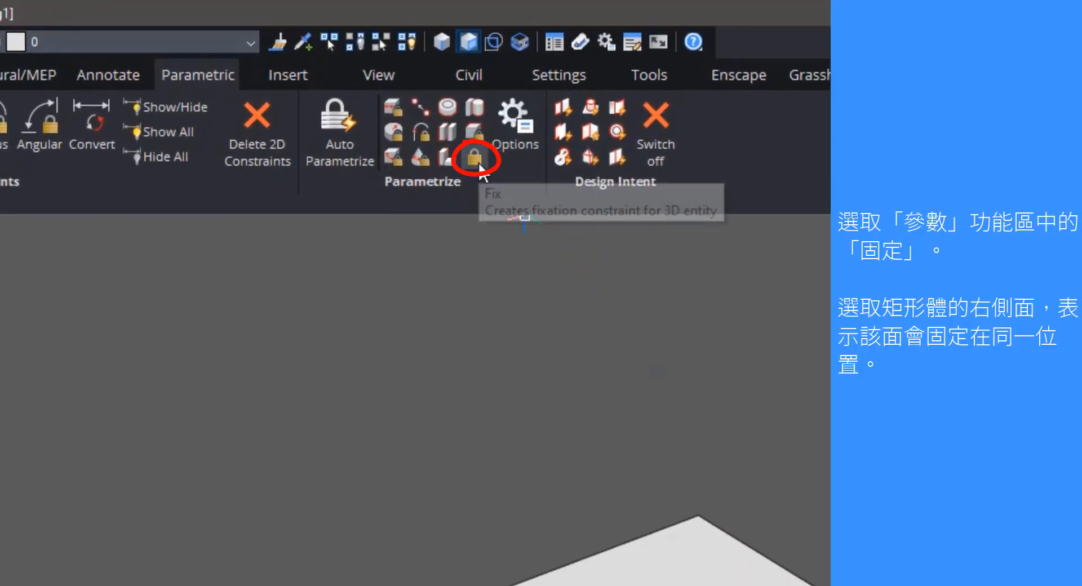
Apply a 3D Fix constraint to the right side face of the box.
left_click(478, 164)
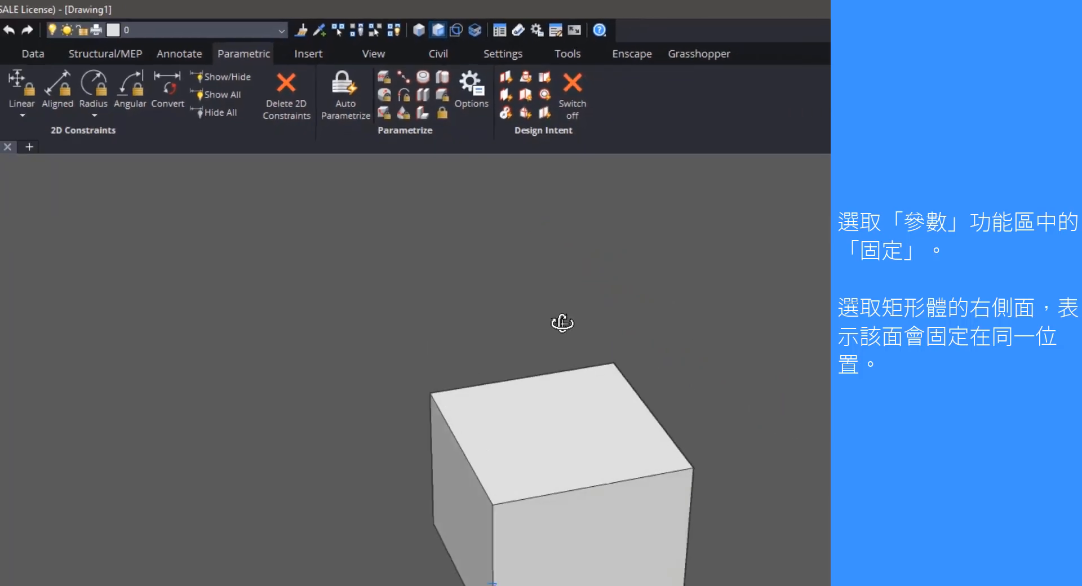
left_click(529, 312)
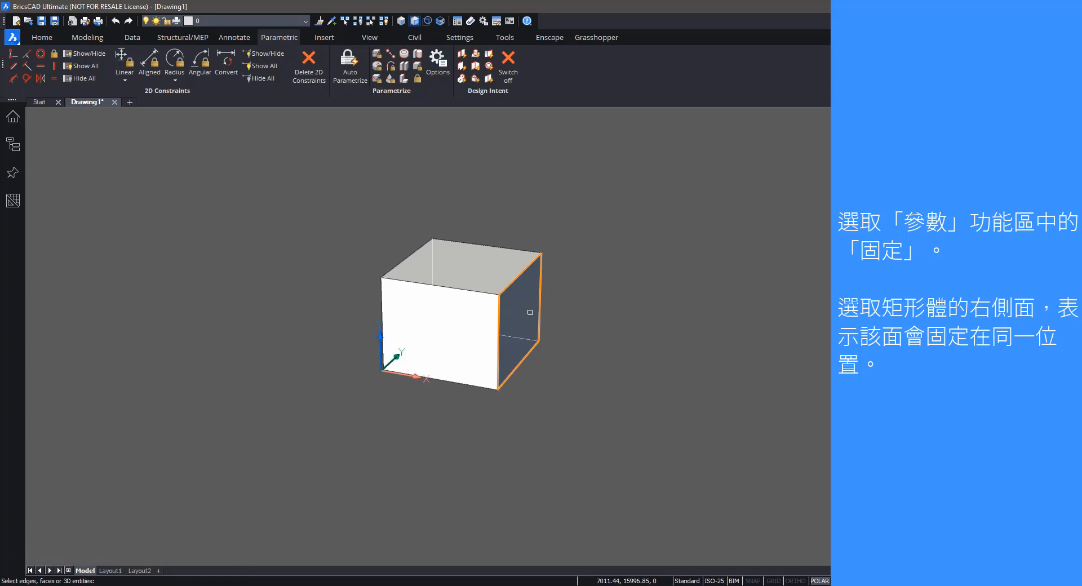
key("Return")
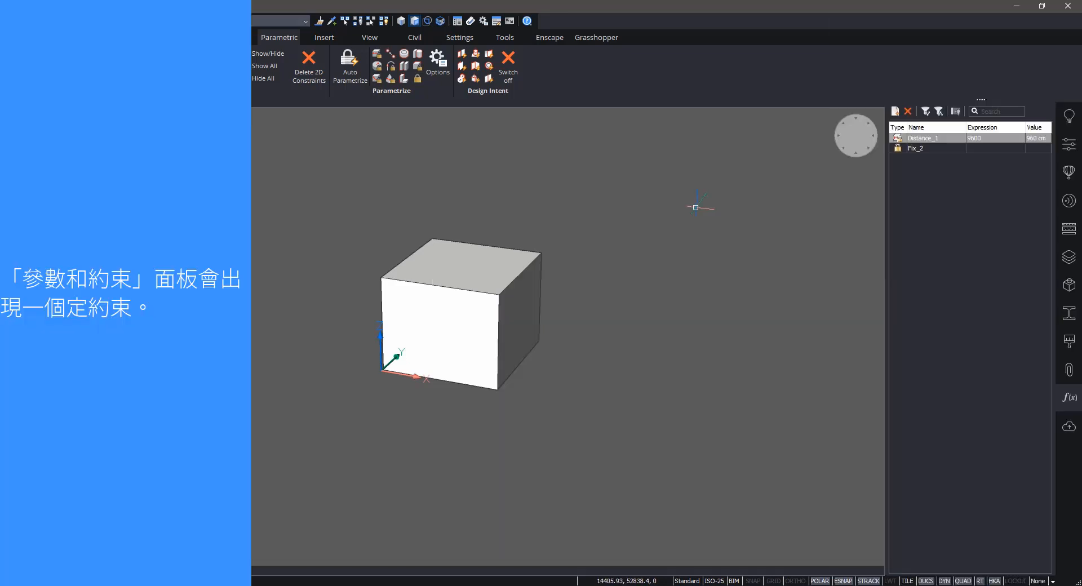
Check the fix constraint and animate the distance constraint again with the box's right face fixed.
middle_click_drag(505, 180, 676, 195, "shift")
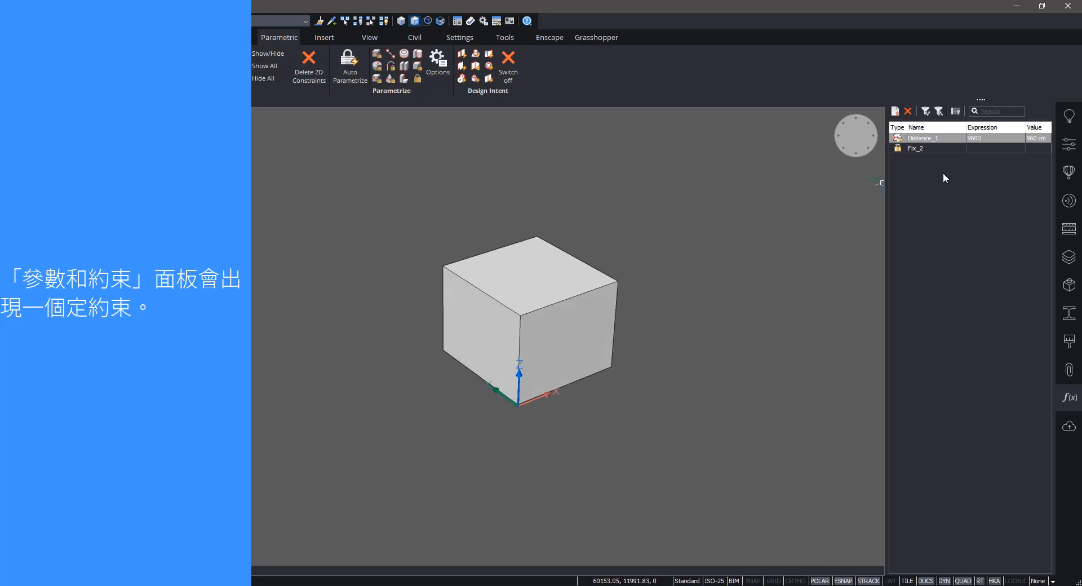
double_click(923, 148)
double_click(925, 138)
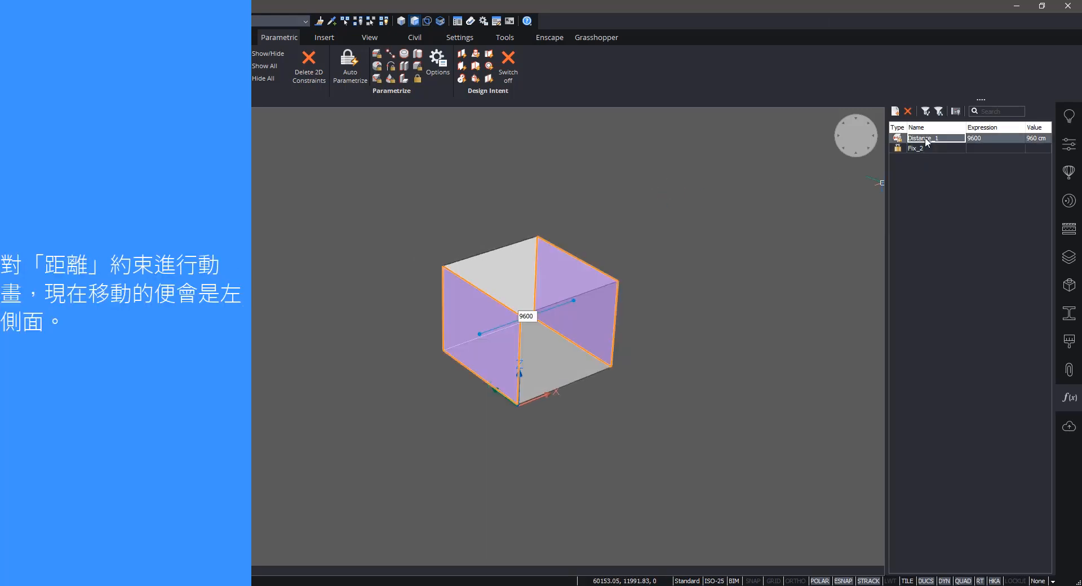
right_click(925, 140)
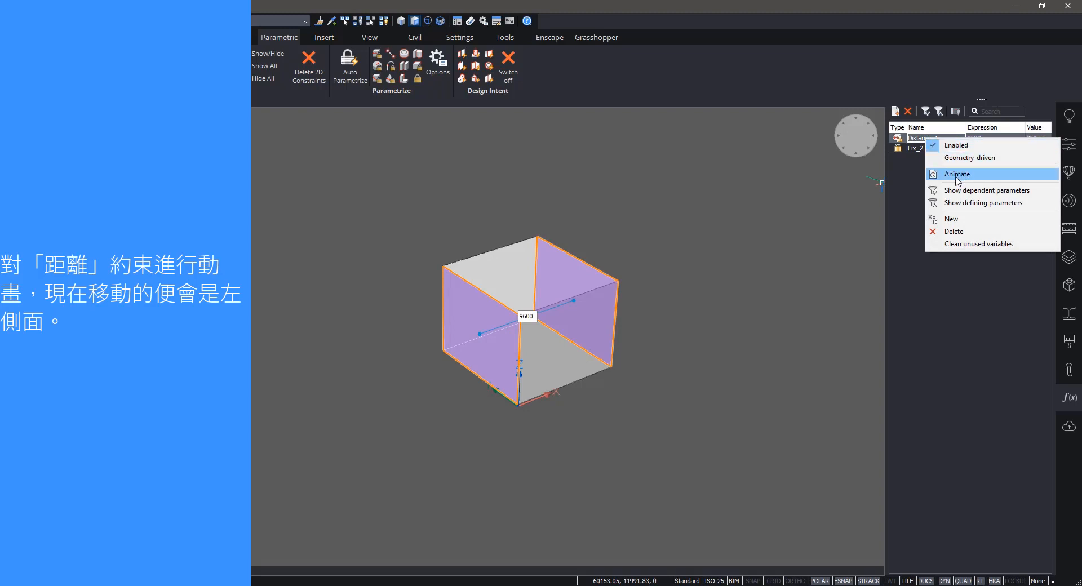
left_click(956, 175)
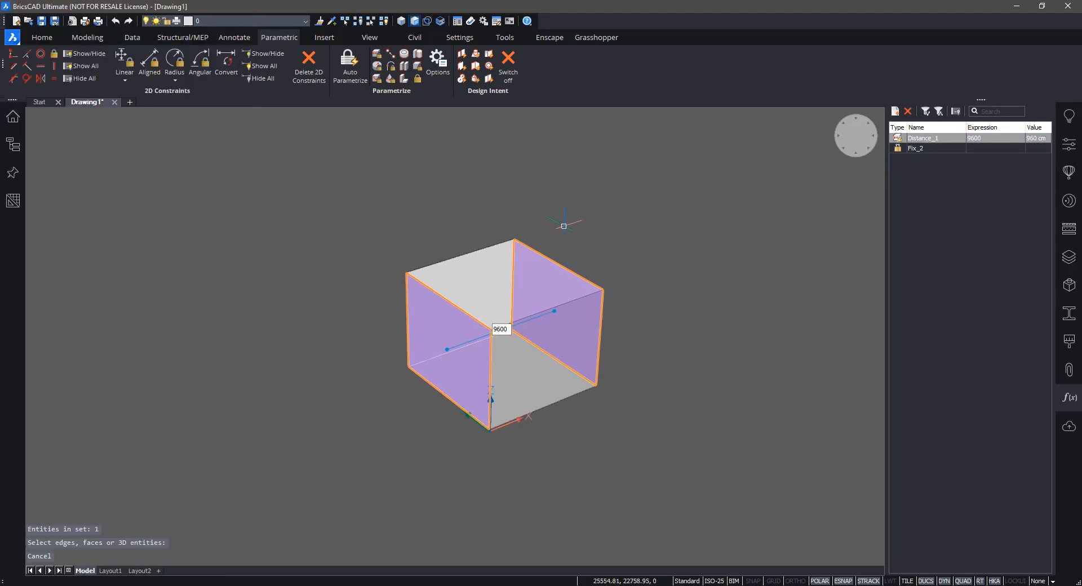
key("Escape")
left_click(623, 230)
left_click(424, 341)
key("Escape")
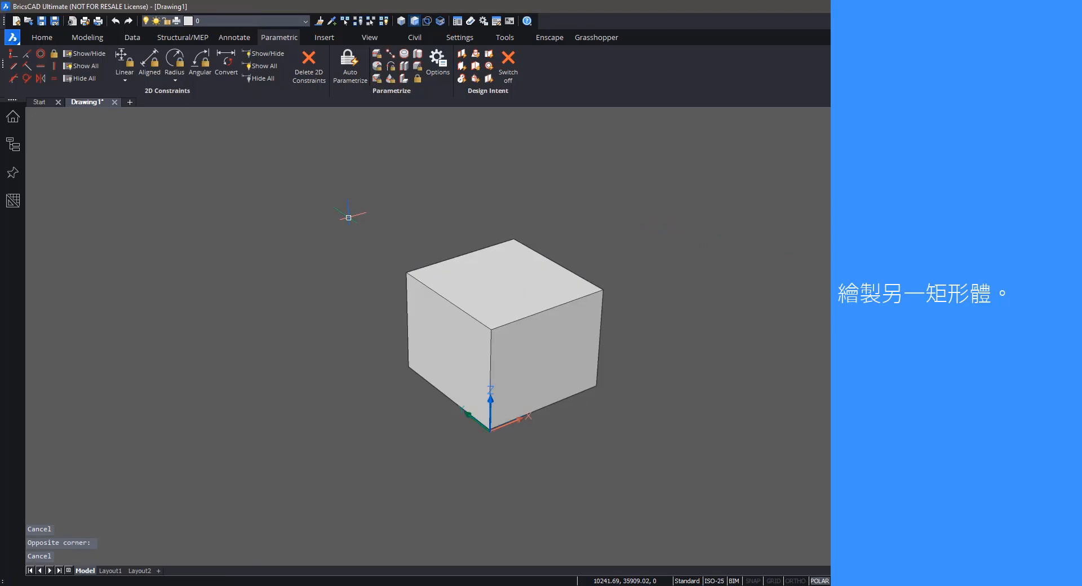
Draw a second, taller box a short distance beside the existing one.
middle_click_drag(698, 241, 481, 237)
right_click(547, 202)
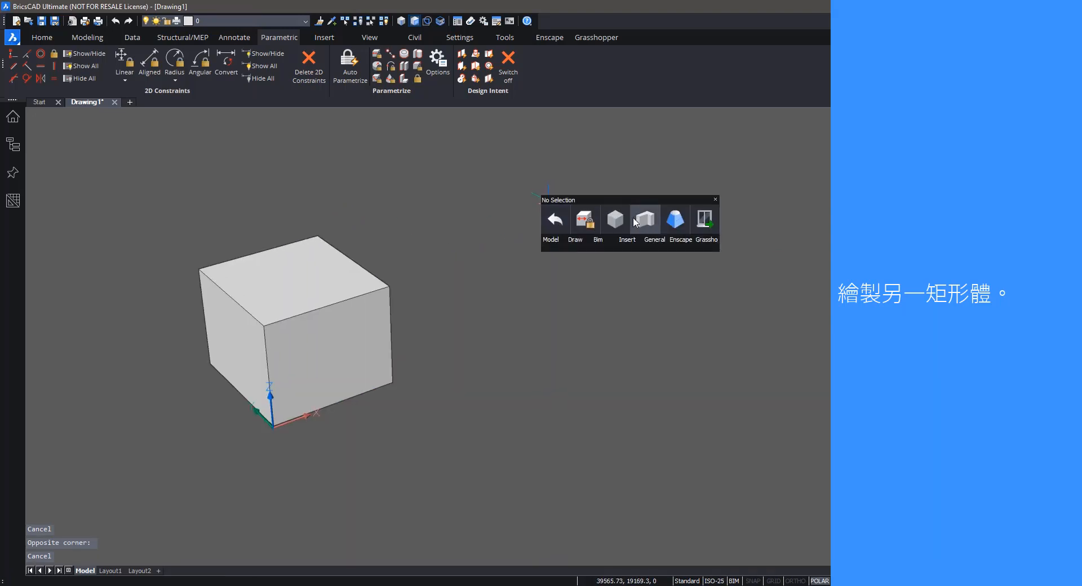
left_click(615, 220)
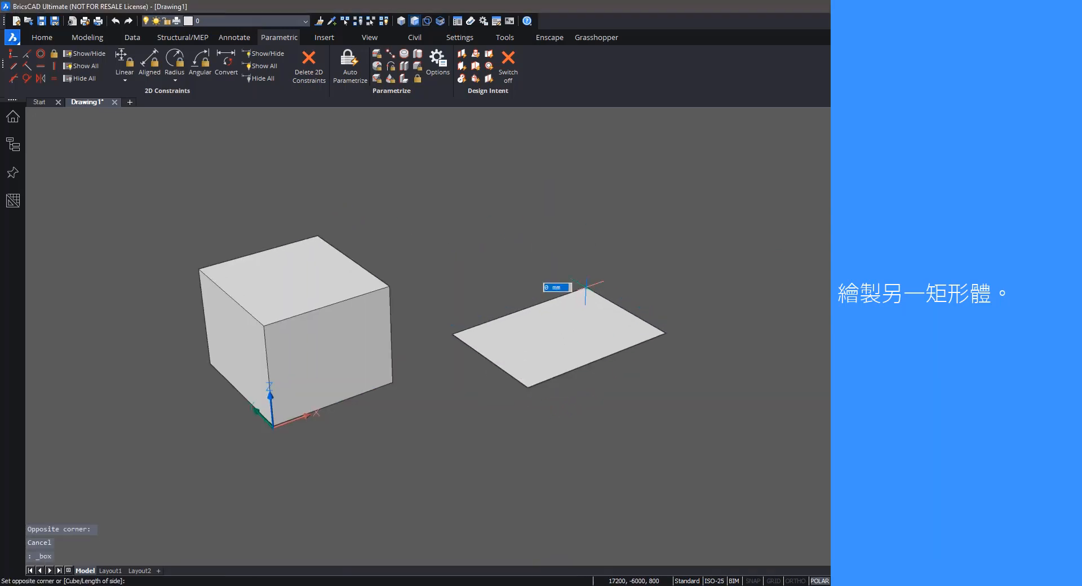
left_click(579, 284)
left_click(602, 129)
Apply a 3D Rigid Set constraint to the front side faces of both boxes.
mouse_move(543, 414)
middle_mouse_down("shift")
mouse_move(700, 360)
mouse_move(587, 412)
mouse_move(560, 405)
middle_mouse_up("shift")
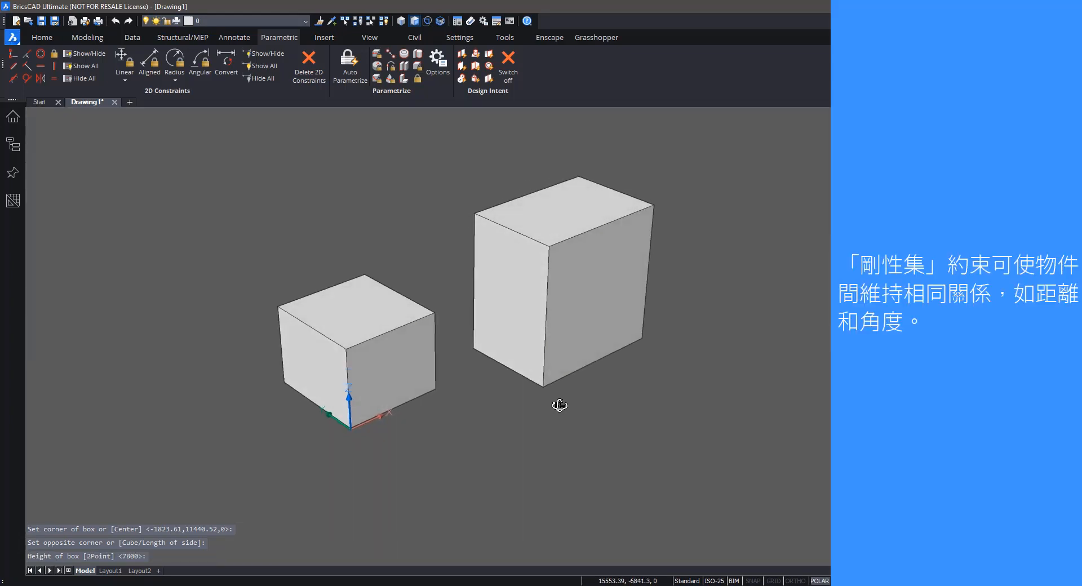
middle_click_drag(652, 376, 684, 364)
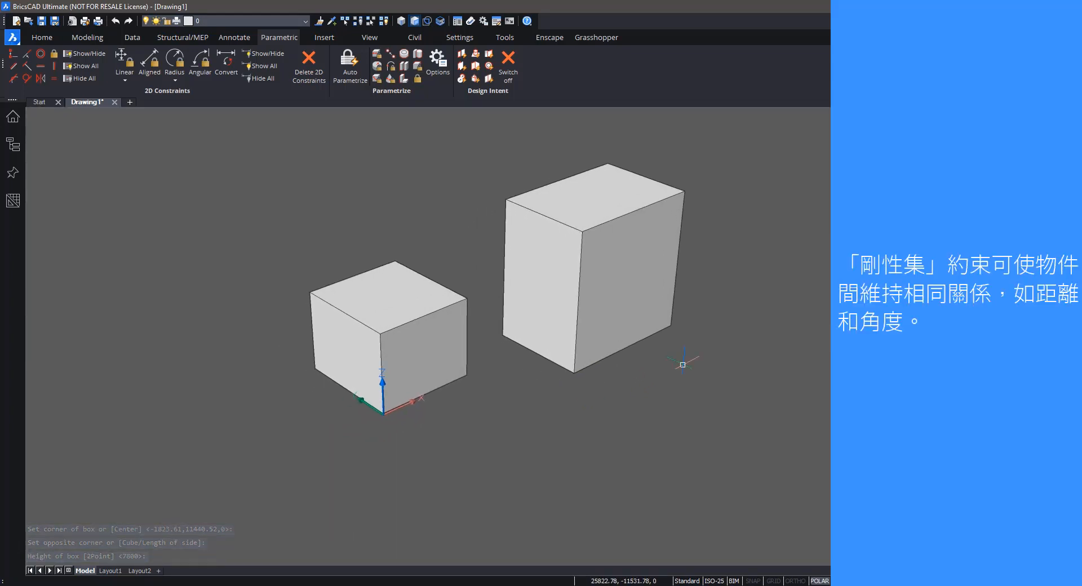
left_click(642, 296)
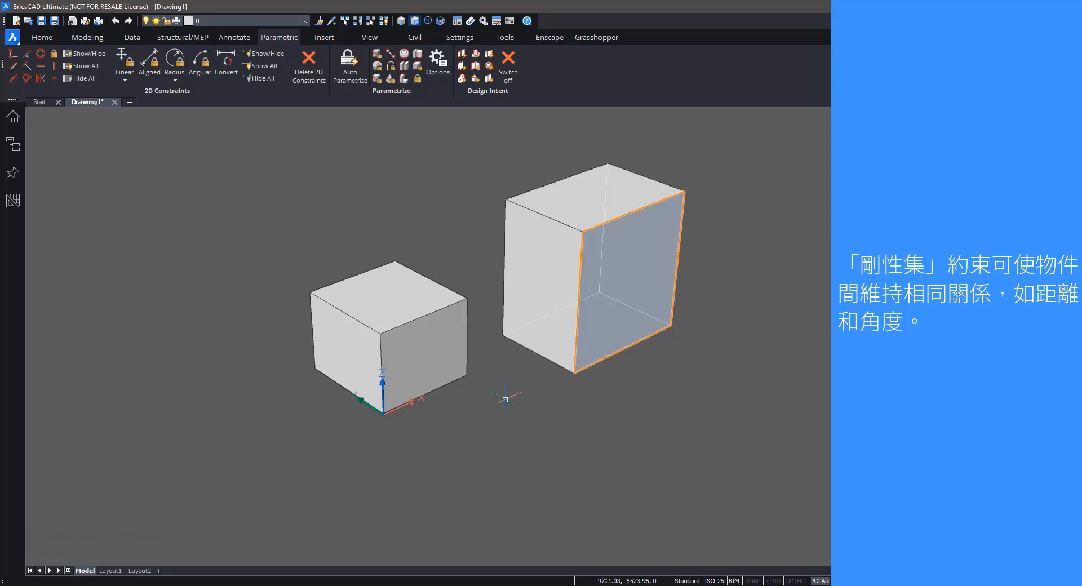
key("Escape")
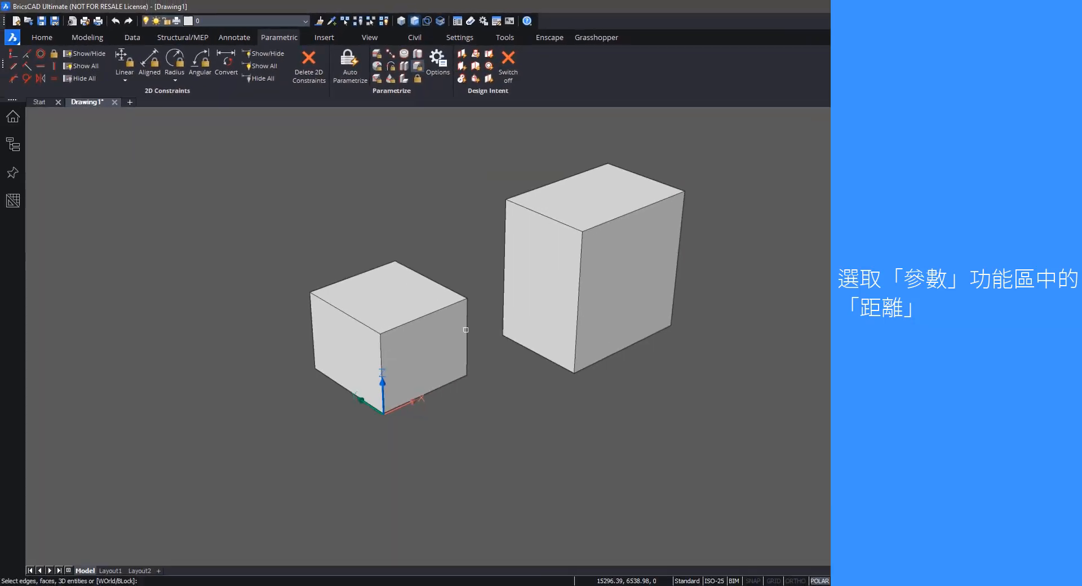
left_click(476, 99)
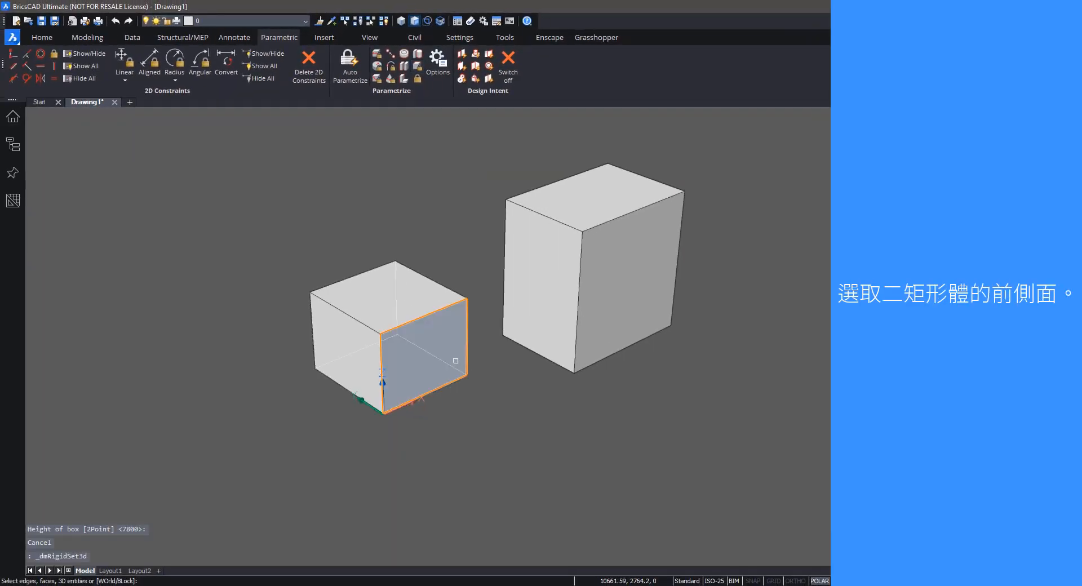
left_click(455, 360)
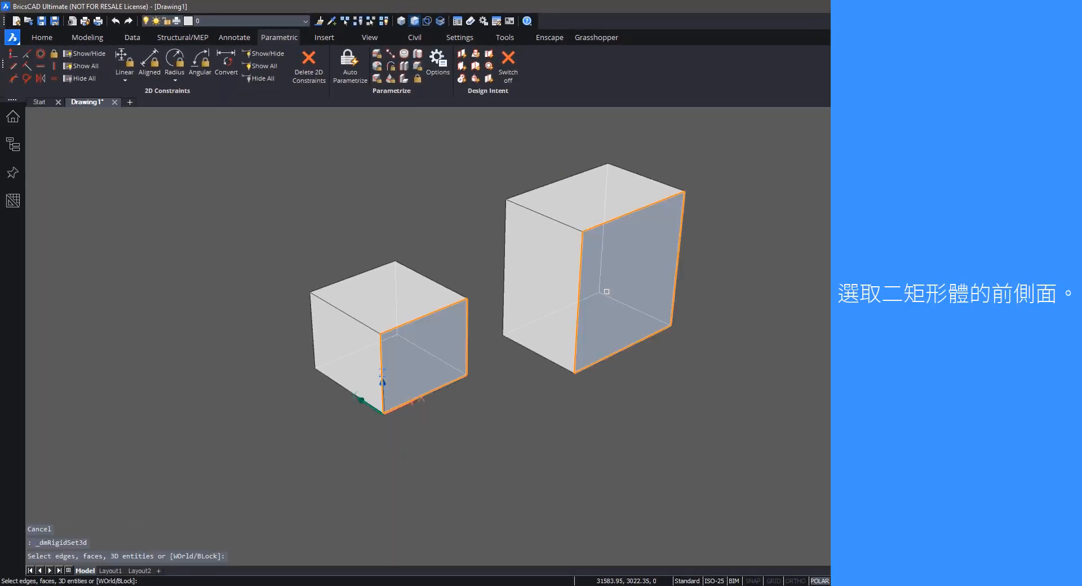
left_click(606, 291)
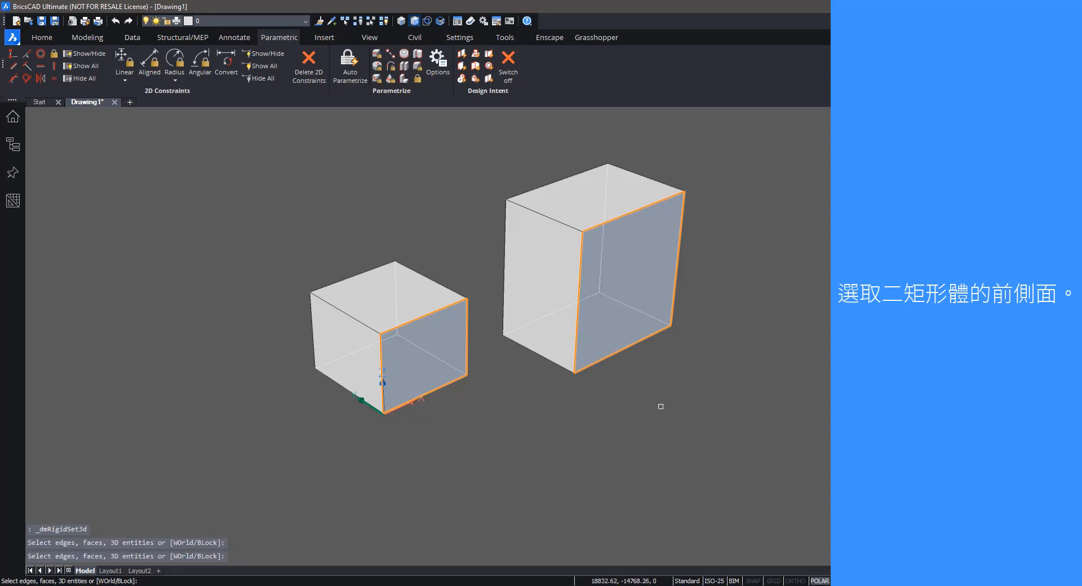
key("Return")
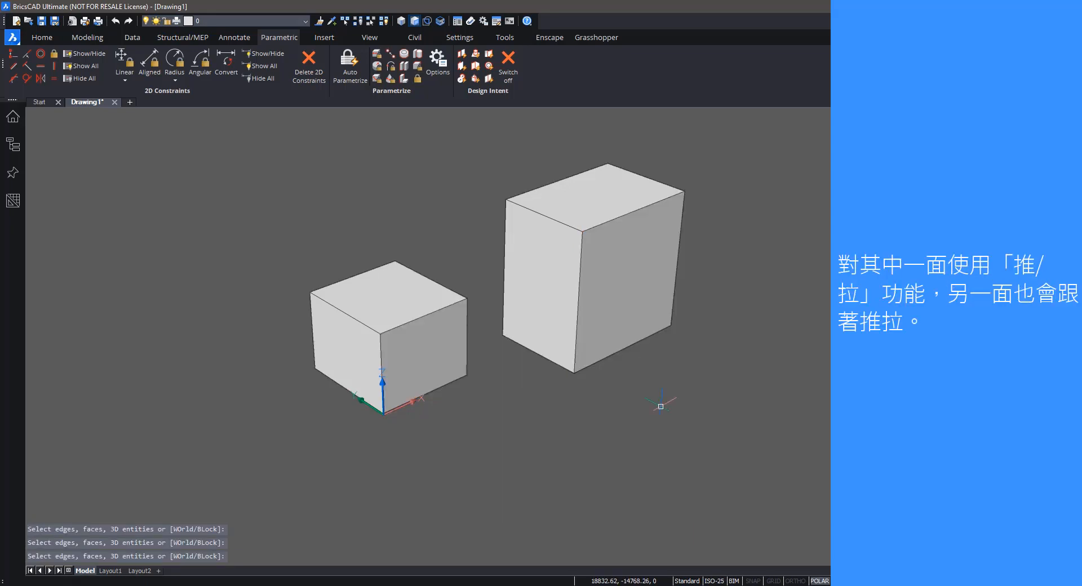
Push/pull the taller box's front side face outward by about 500 cm to test the rigid set.
scroll(577, 435, "down", 1)
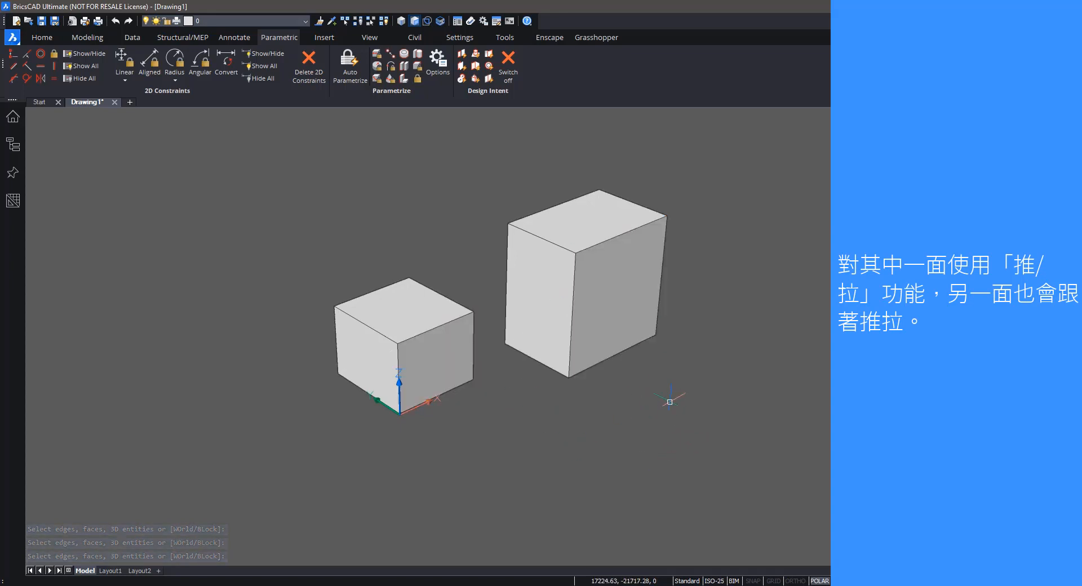
mouse_move(640, 297)
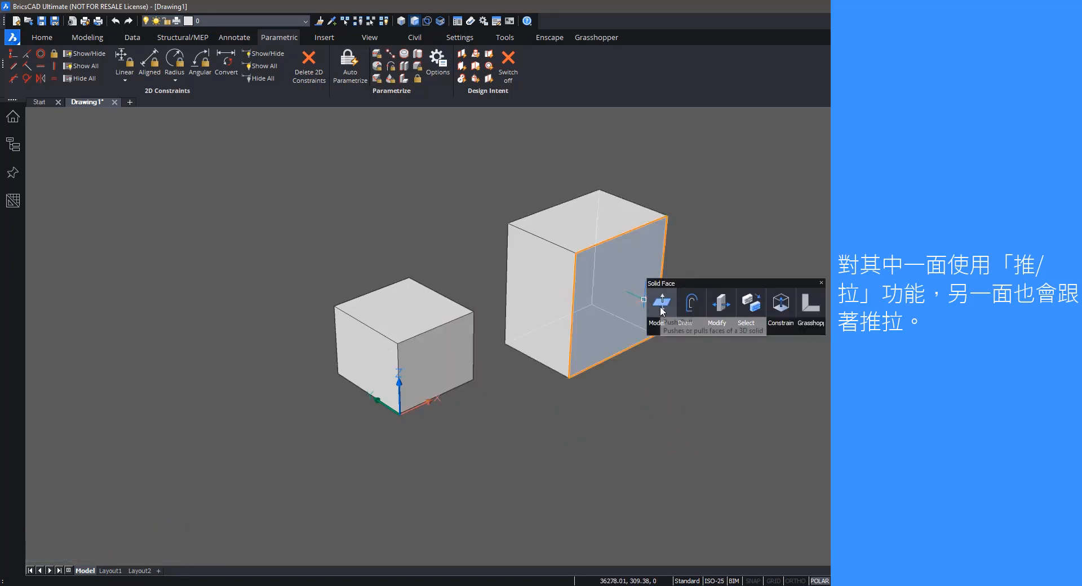
left_click(662, 303)
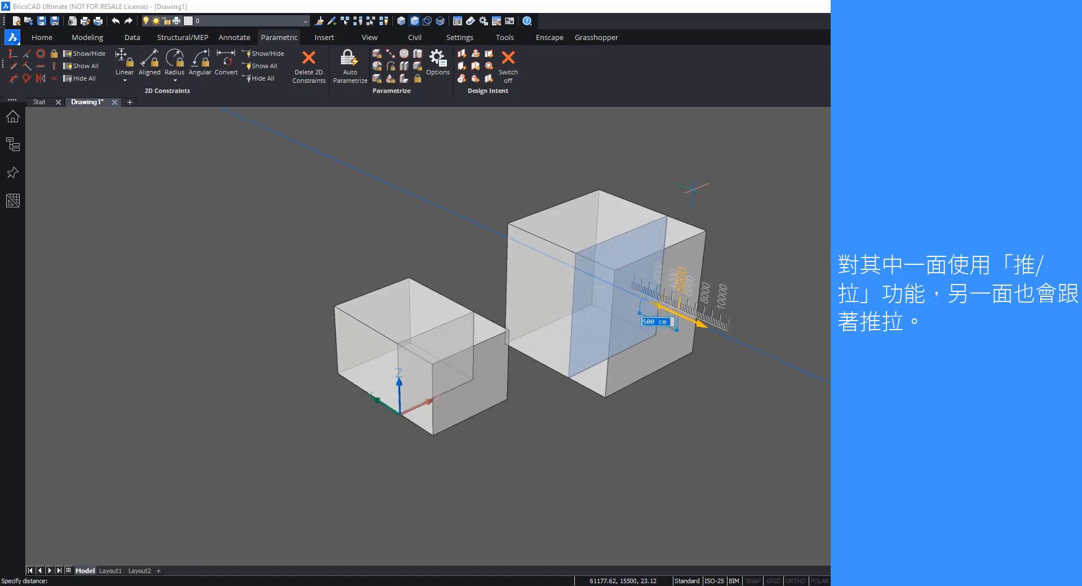
left_click(693, 191)
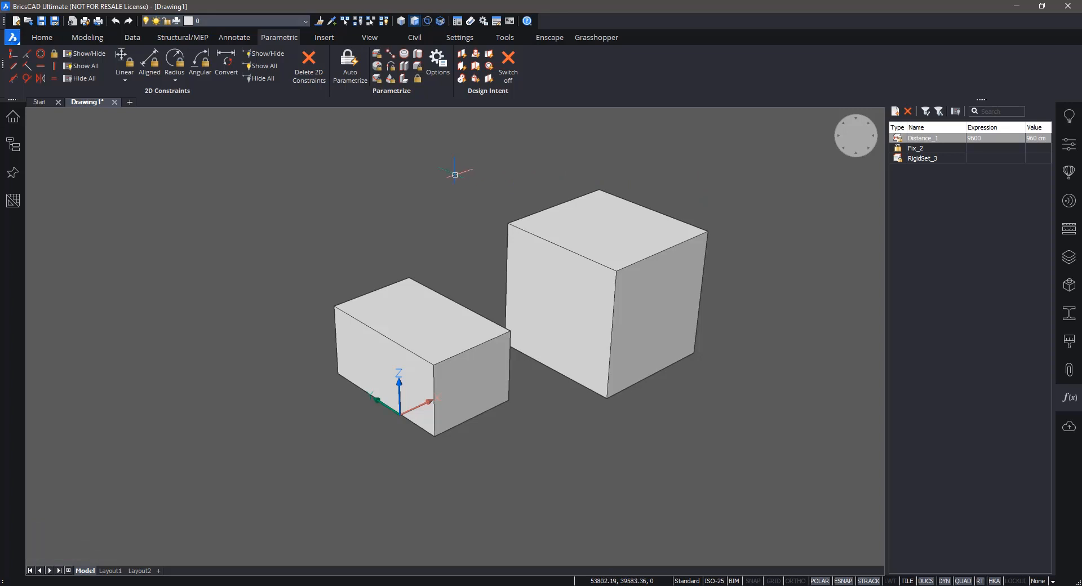
Open the drawing My Window.dwg from the Parametrics folder in Starter files.
left_click(29, 22)
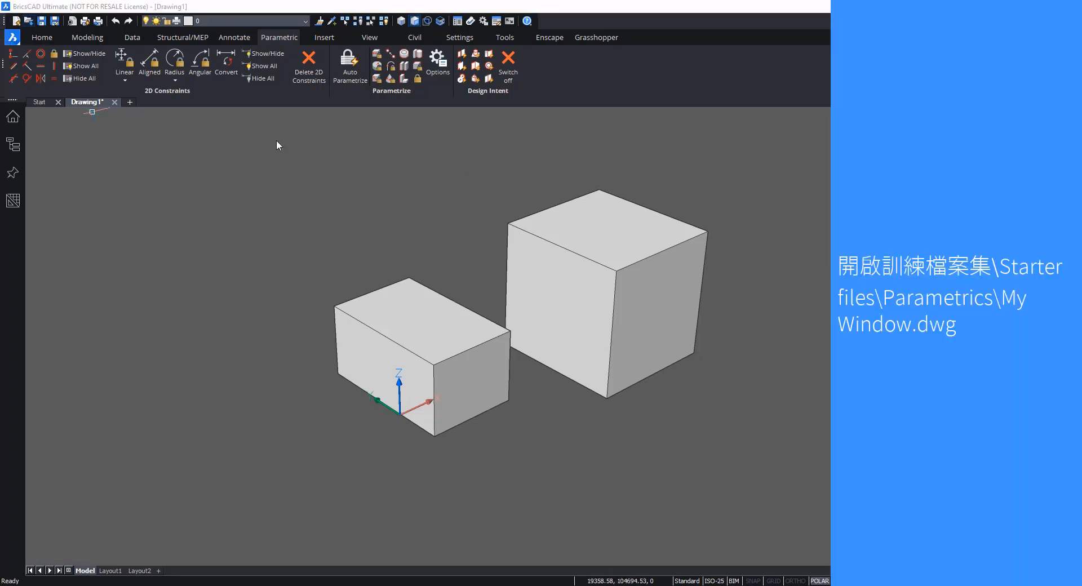
left_click(646, 146)
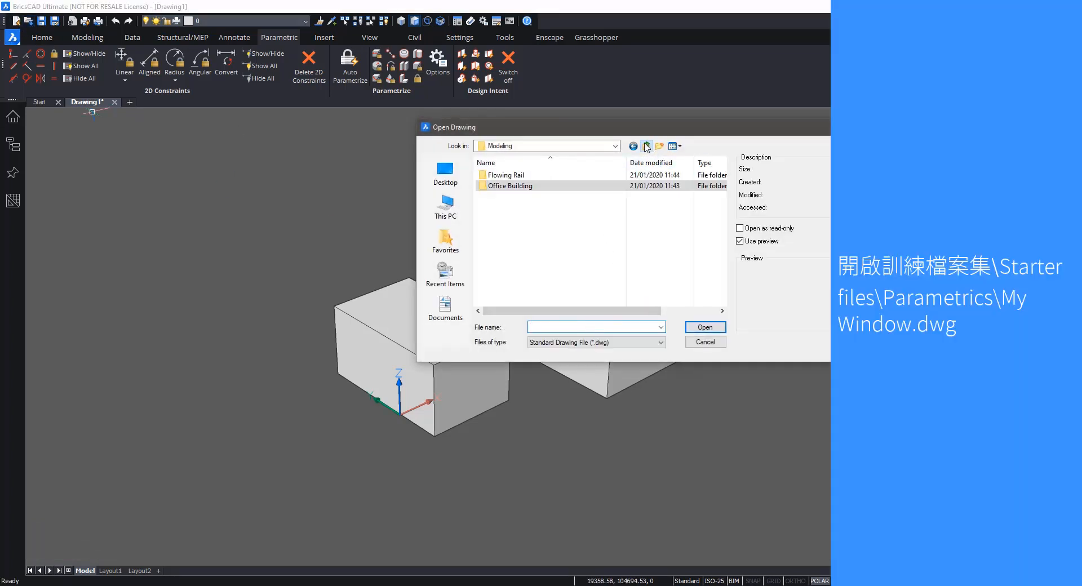
left_click(646, 147)
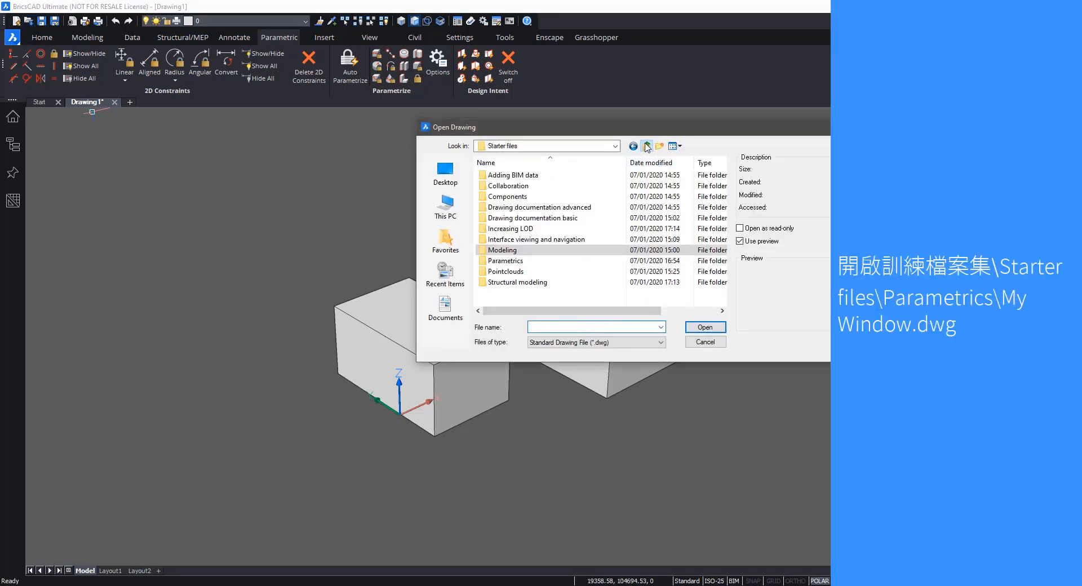
double_click(517, 261)
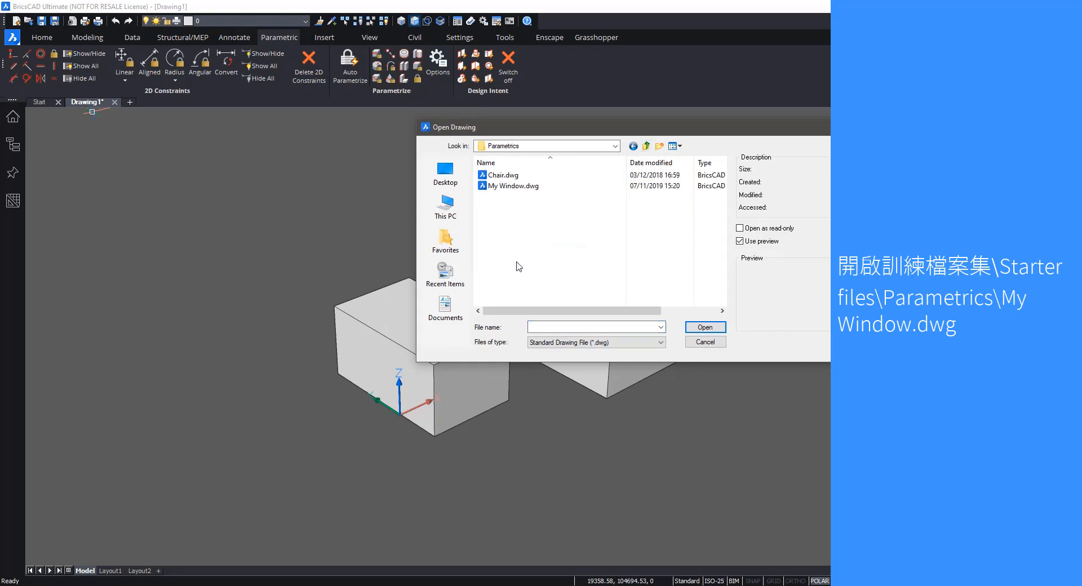
left_click(521, 187)
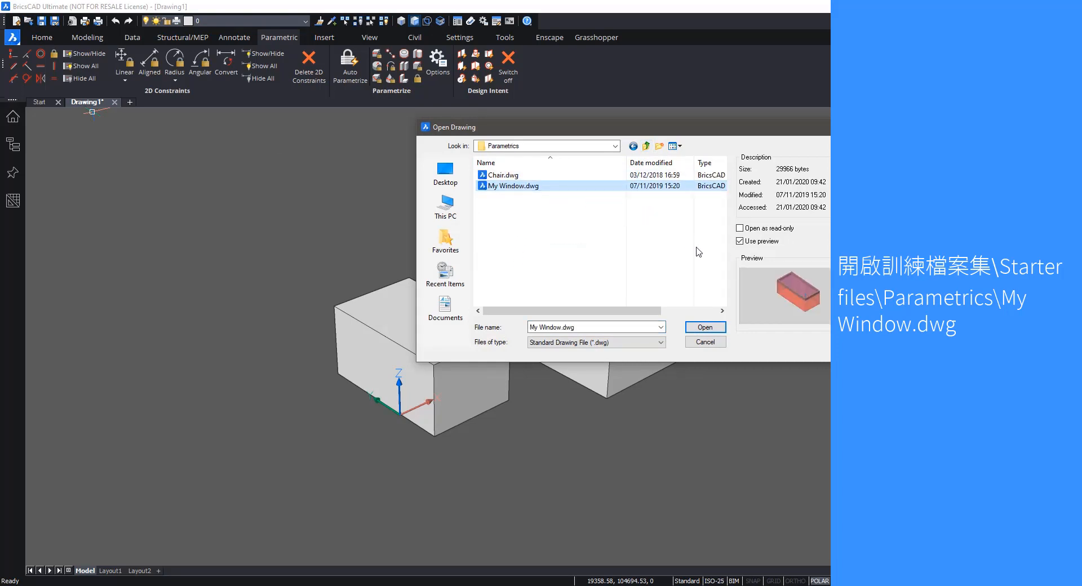
left_click(709, 327)
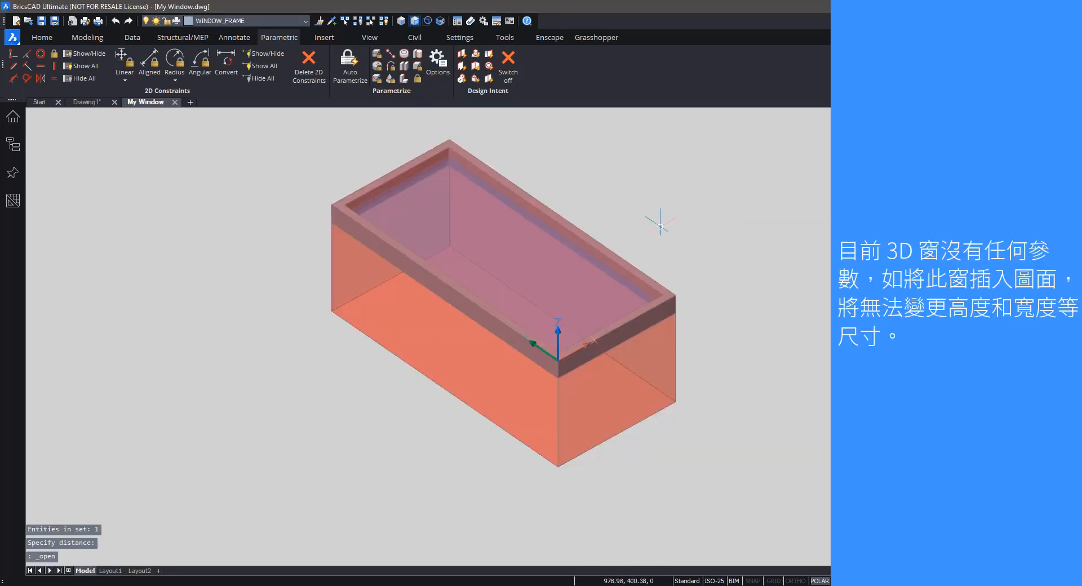
Inspect the 3D window and check whether its lower-left corner lies at the origin.
mouse_move(659, 222)
middle_mouse_down("shift")
mouse_move(658, 266)
mouse_move(715, 186)
mouse_move(540, 344)
mouse_move(756, 273)
mouse_move(653, 257)
mouse_move(717, 208)
mouse_move(737, 172)
mouse_move(602, 234)
mouse_move(644, 220)
middle_mouse_up("shift")
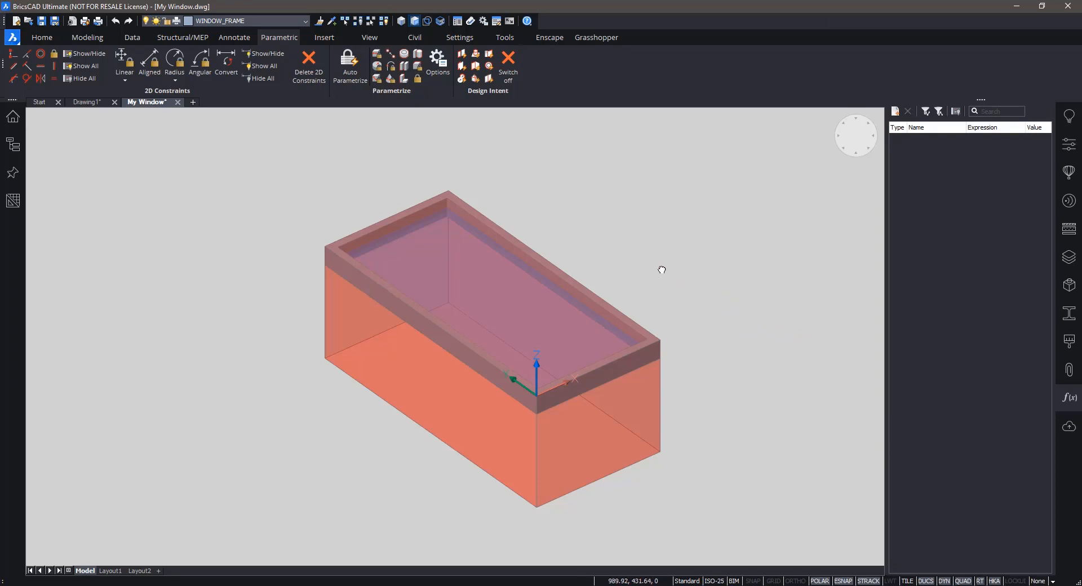
middle_click_drag(655, 275, 678, 253)
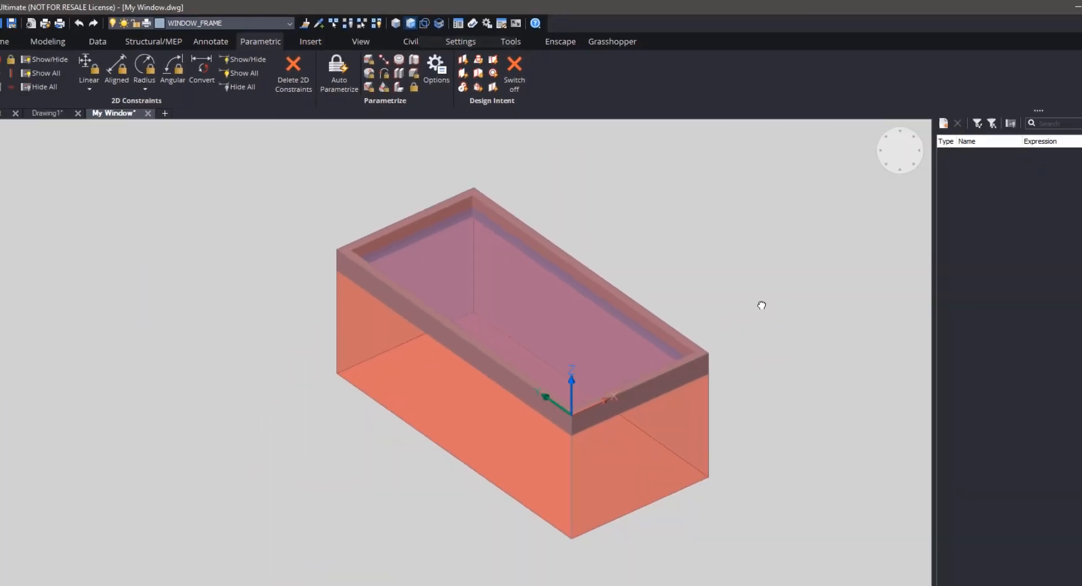
middle_click_drag(761, 305, 800, 268)
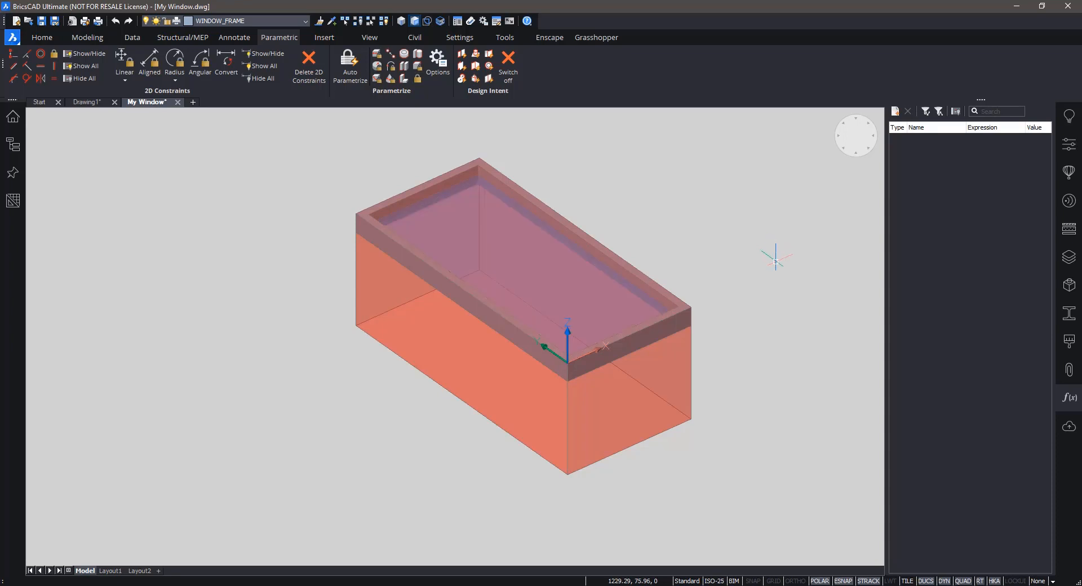
middle_click_drag(768, 274, 758, 260, "shift")
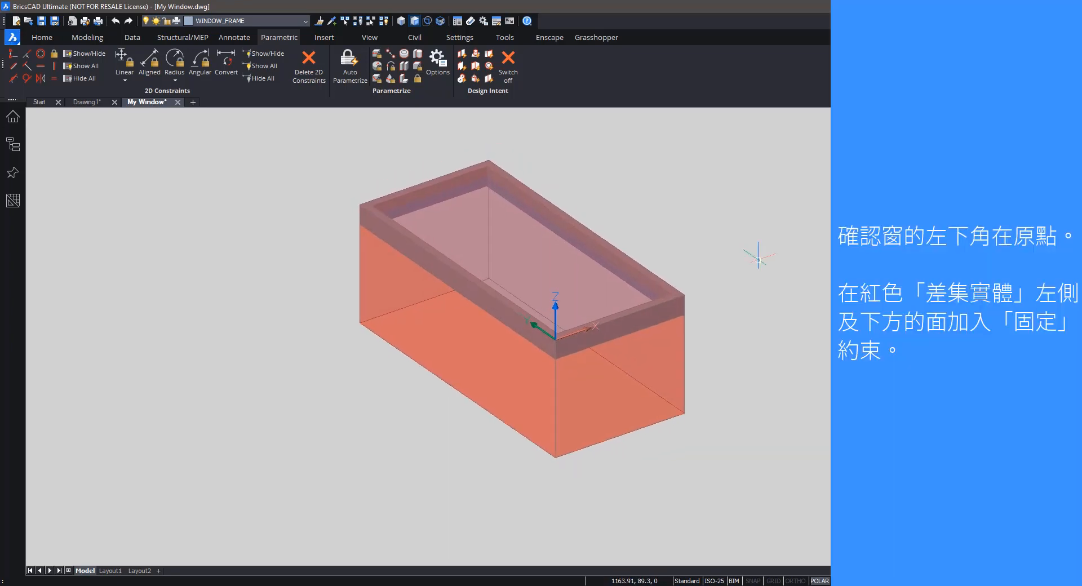
left_click(483, 379)
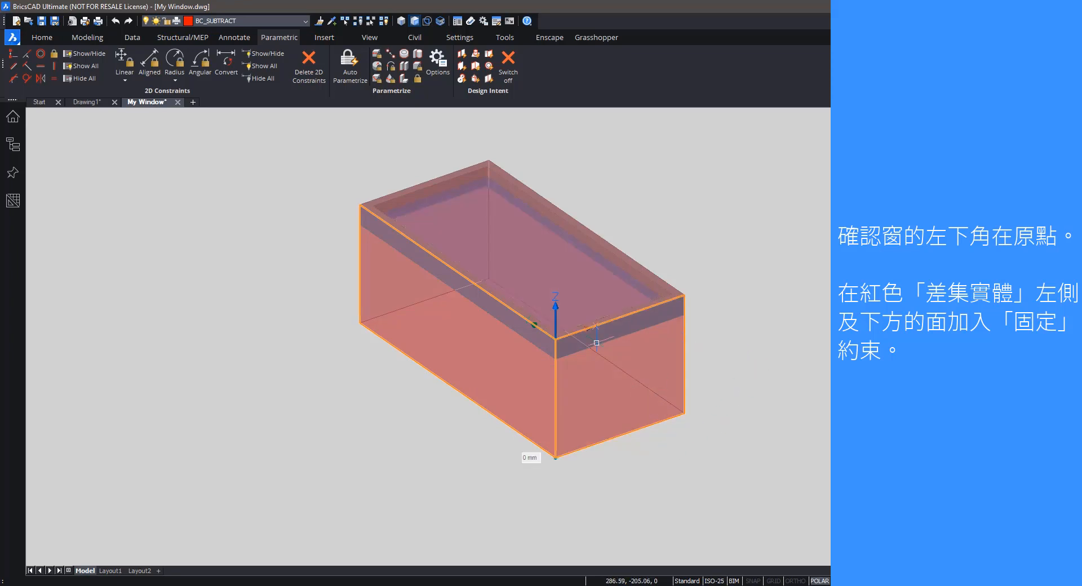
scroll(595, 320, "up", 6)
scroll(595, 321, "down", 5)
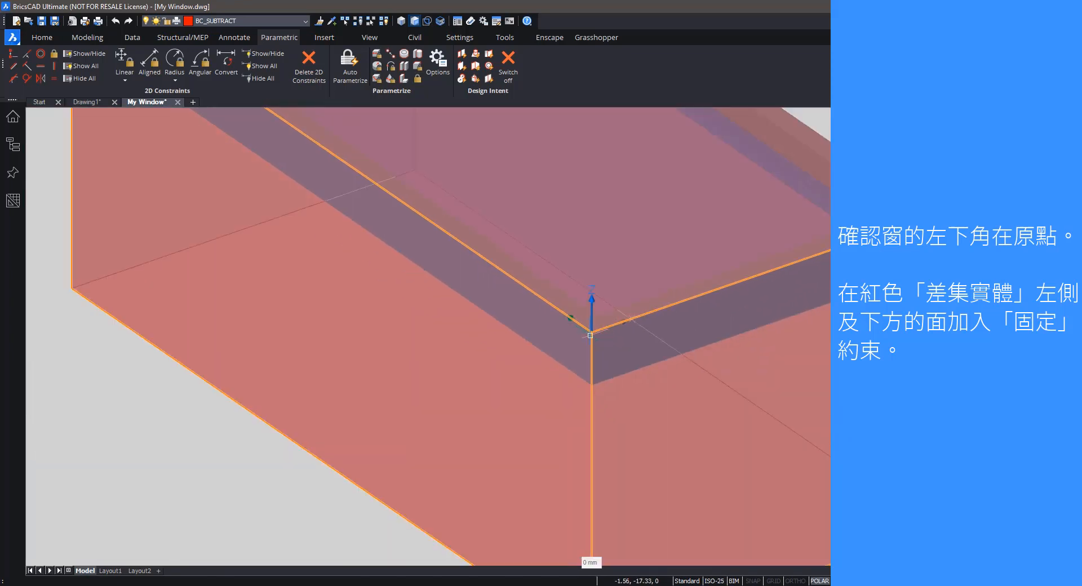
key("Escape")
scroll(565, 399, "down", 2)
middle_click_drag(570, 349, 558, 384, "shift")
scroll(559, 383, "up", 4)
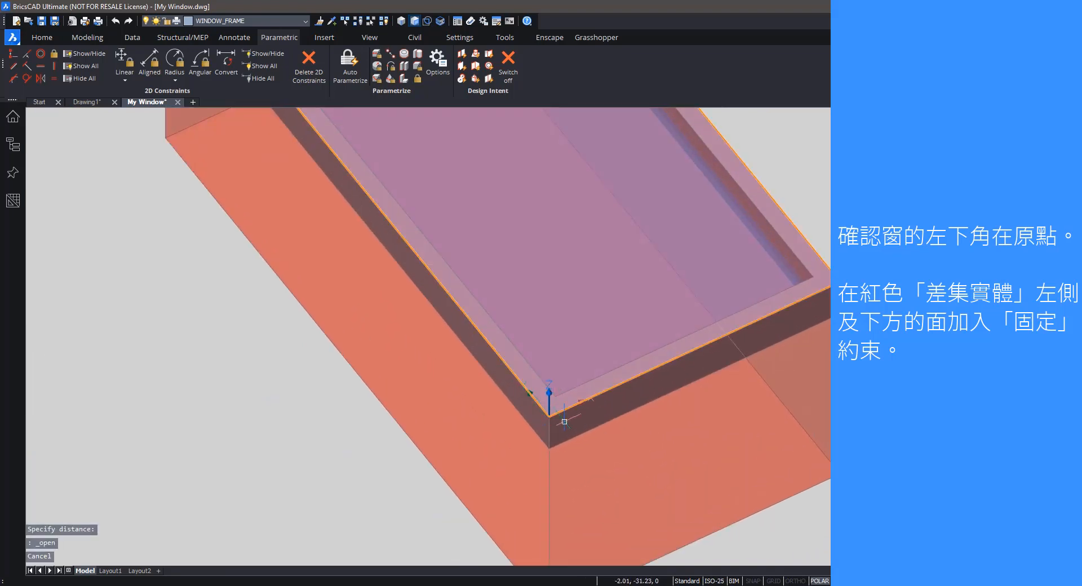
scroll(674, 327, "down", 5)
middle_click_drag(676, 322, 707, 304, "shift")
middle_click_drag(749, 216, 693, 202)
scroll(692, 201, "down", 1)
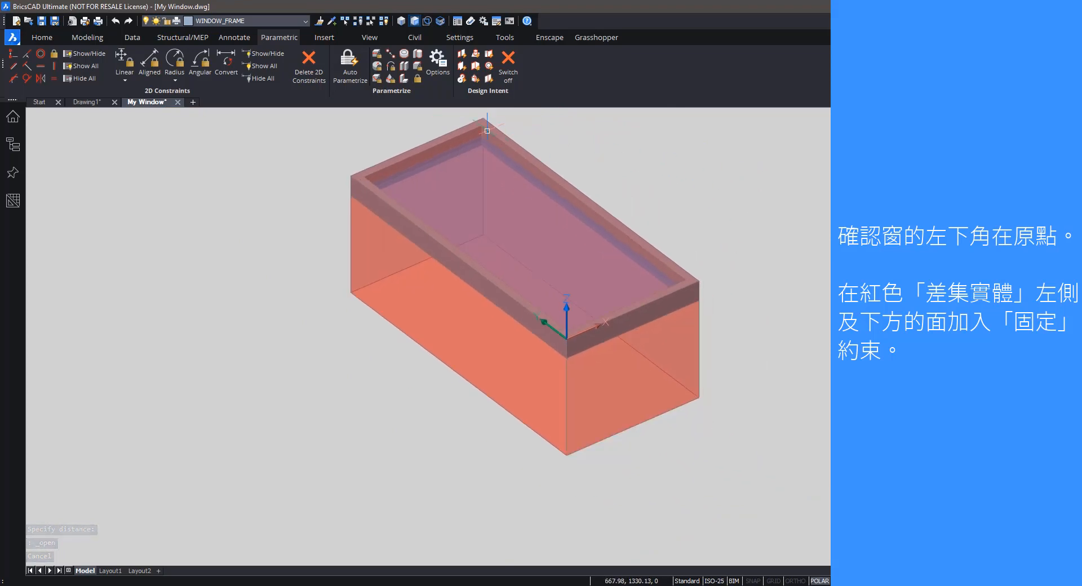
Apply separate 3D Fix constraints to the left and lower side faces of the red subtraction solid.
left_click(422, 80)
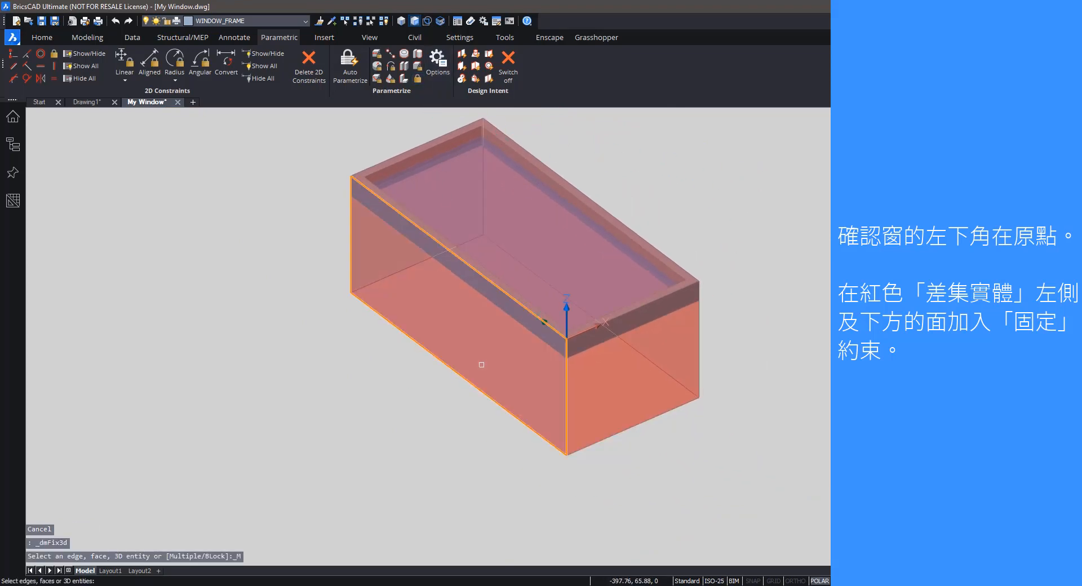
left_click(481, 364)
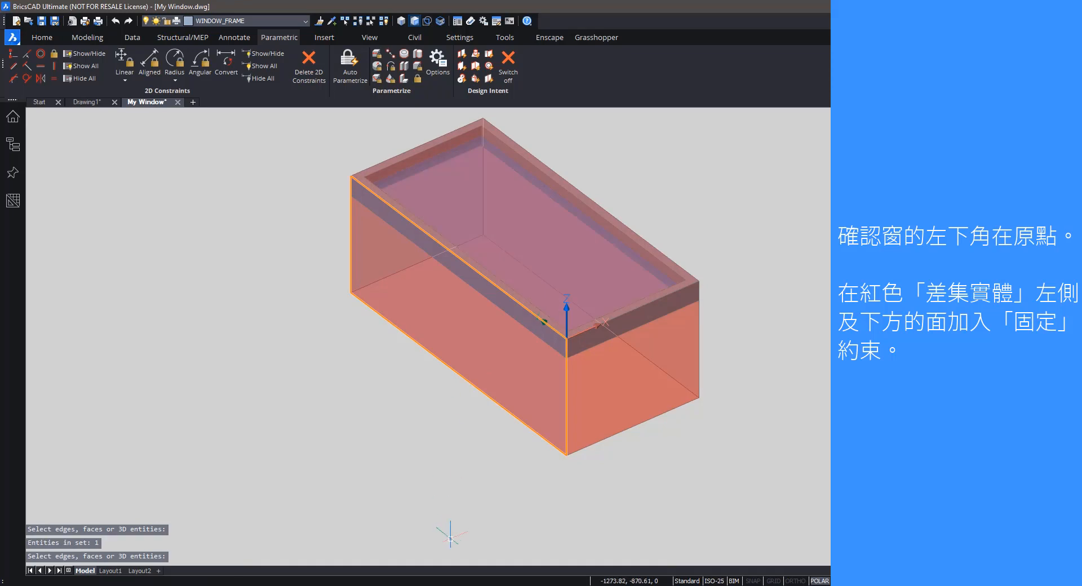
left_click(417, 79)
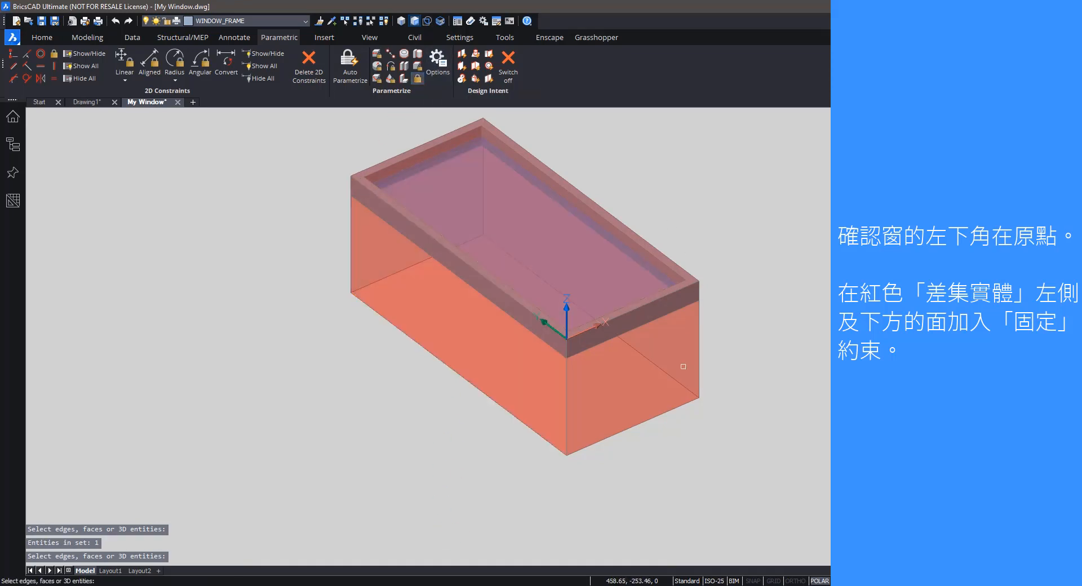
left_click(648, 385)
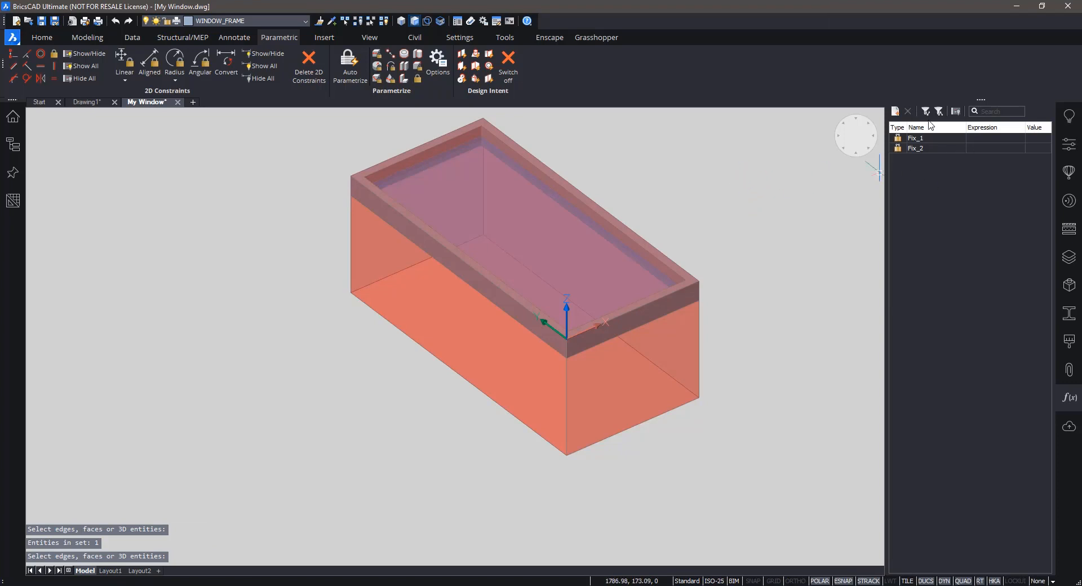
Examine the red subtraction solid's left side face and where it meets the window frame.
middle_click_drag(739, 210, 693, 188)
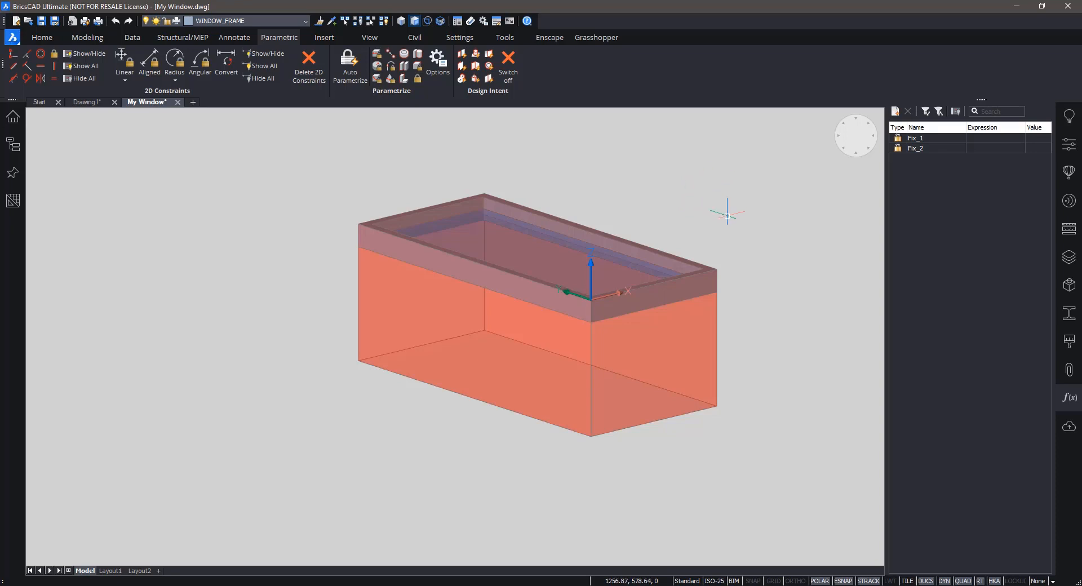
middle_click_drag(713, 206, 700, 213, "shift")
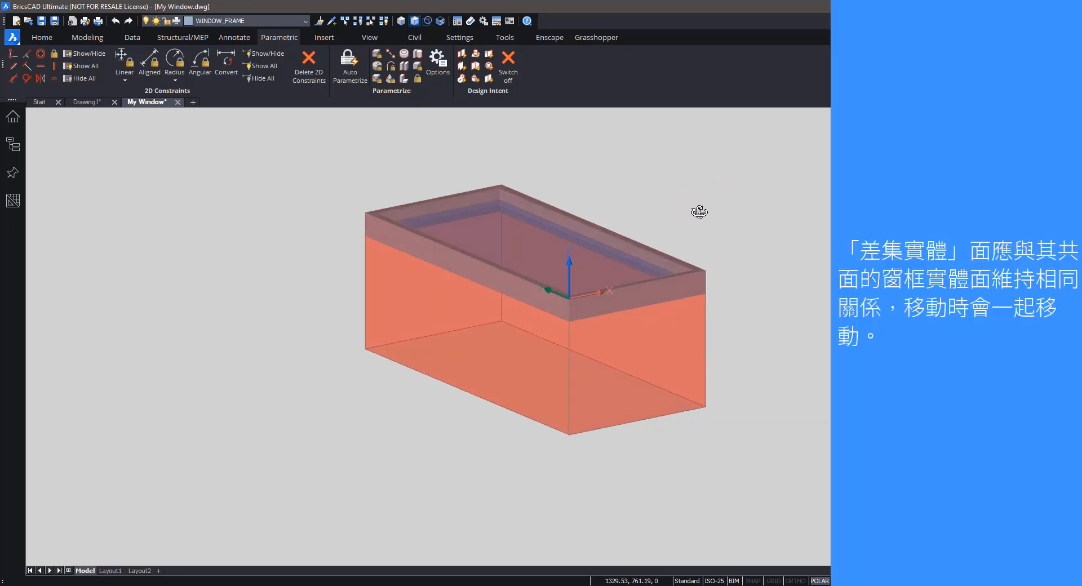
left_click(503, 362)
scroll(415, 174, "up", 3)
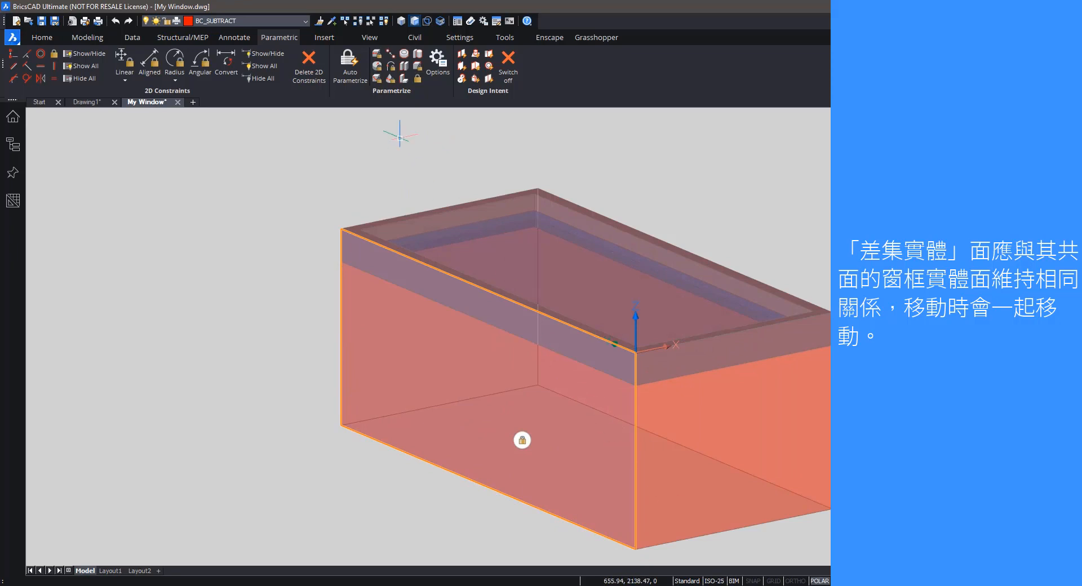
key("Escape")
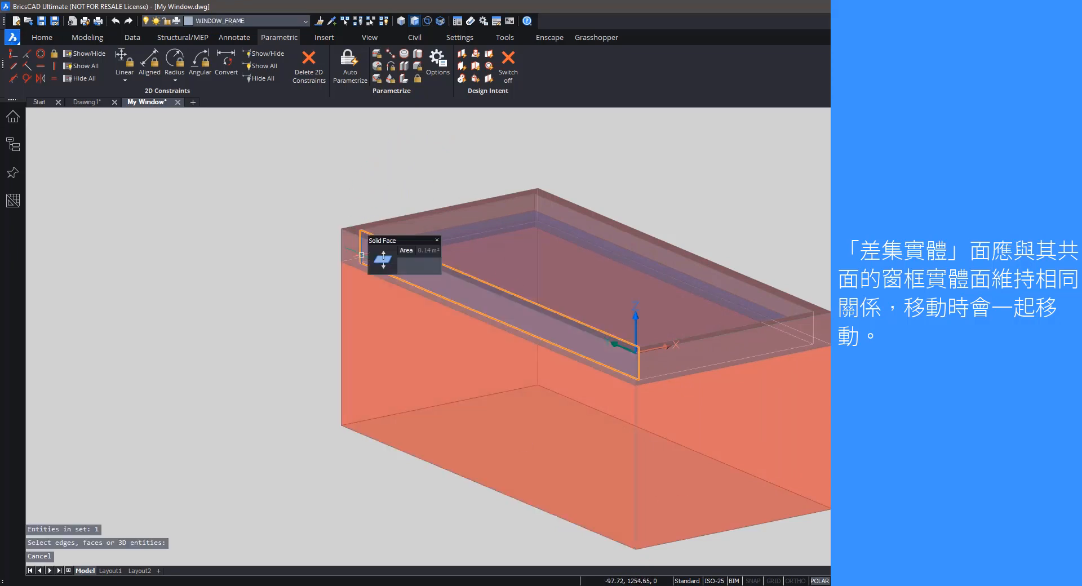
Cycle through the overlapping faces to select the window frame's outer left face and examine how it aligns with the subtraction solid.
key("Tab")
key("Tab")
key("Tab")
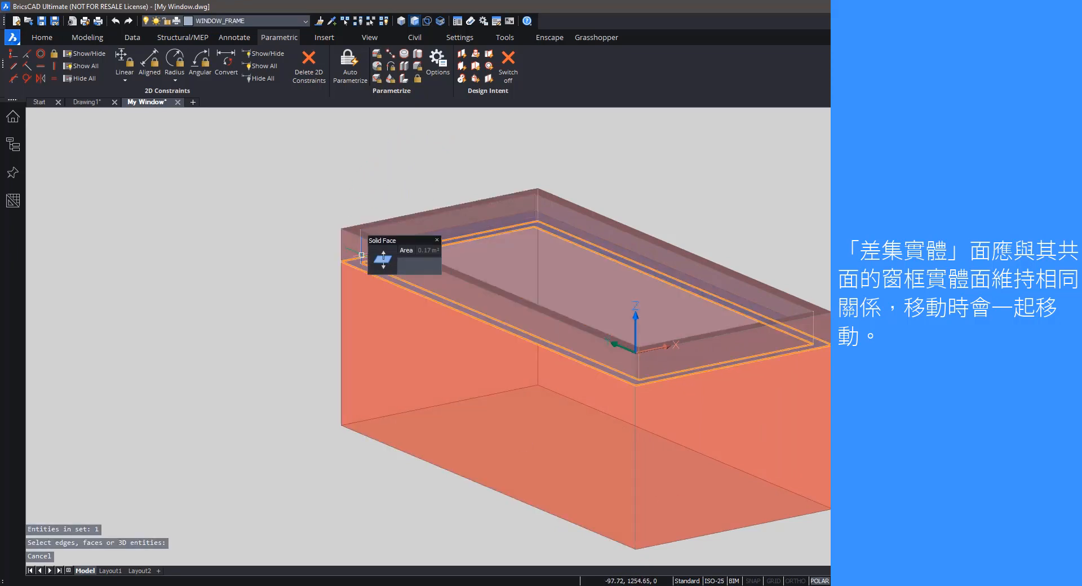
key("Tab")
left_click(361, 255)
middle_click_drag(625, 358, 544, 304, "shift")
scroll(609, 339, "up", 2)
scroll(612, 339, "up", 2)
scroll(549, 336, "down", 2)
scroll(452, 282, "down", 1)
scroll(544, 305, "down", 1)
middle_click_drag(779, 305, 711, 299)
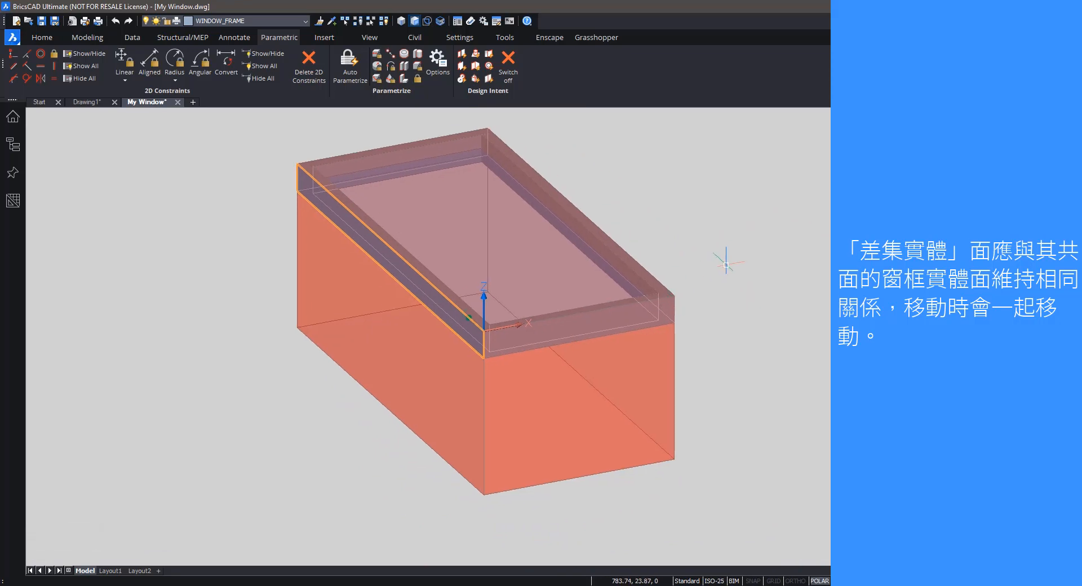
middle_click_drag(709, 247, 688, 197, "shift")
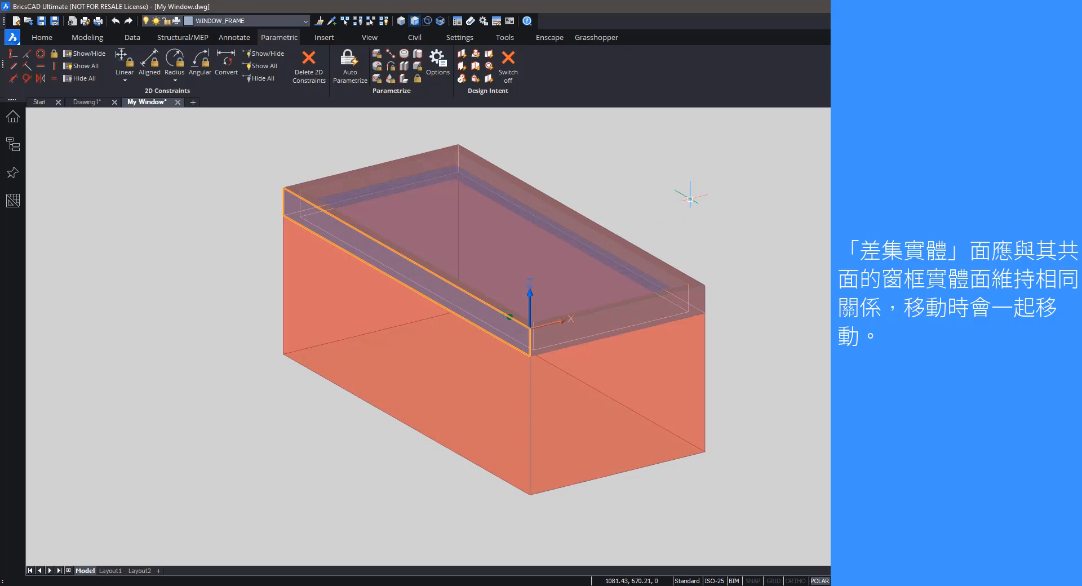
Push/pull the window frame's outer left face outward by about 120 mm as a test and undo it.
key("Escape")
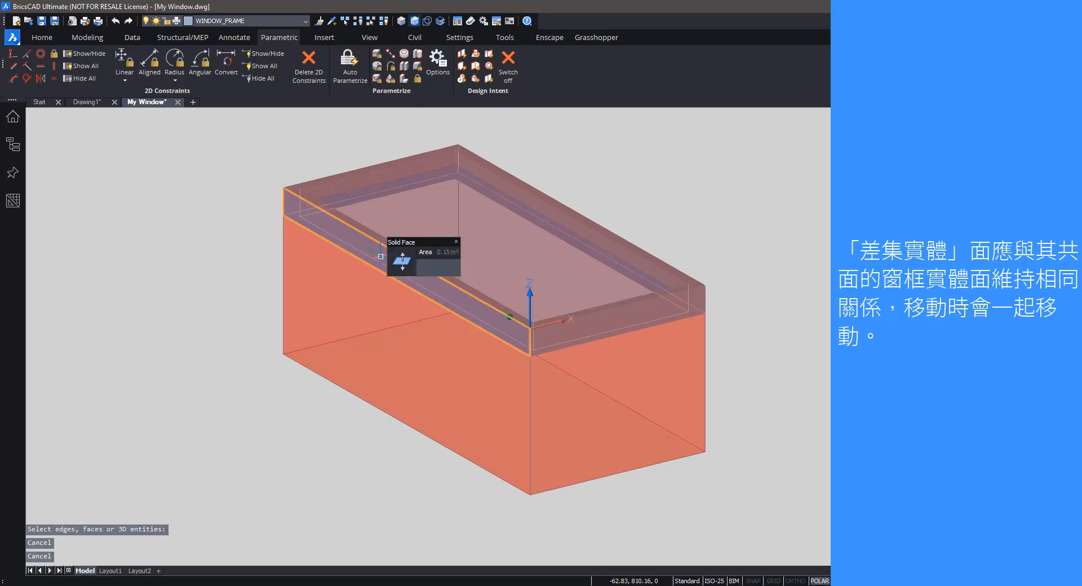
left_click(401, 261)
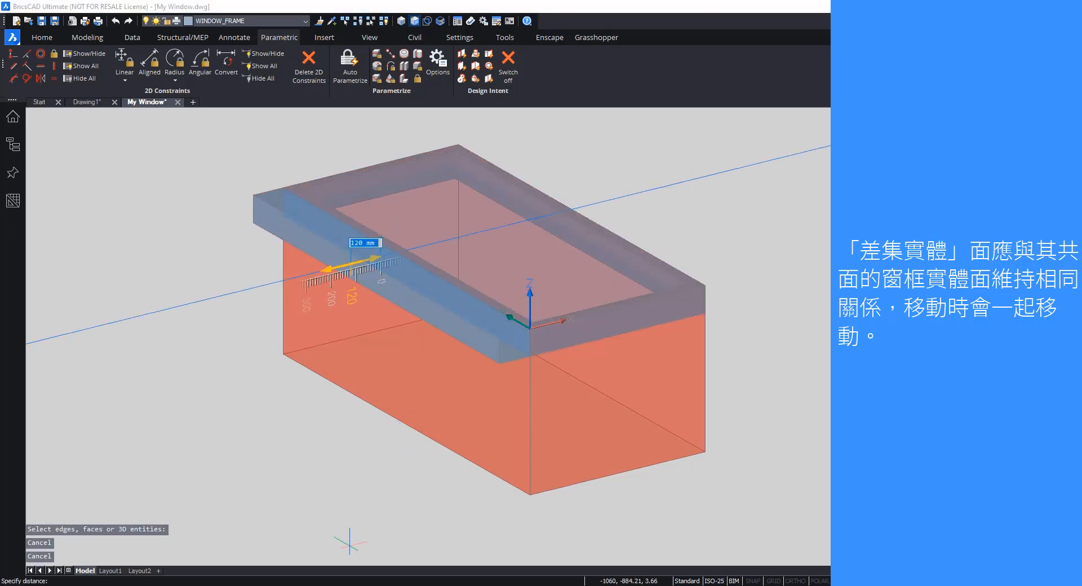
left_click(350, 535)
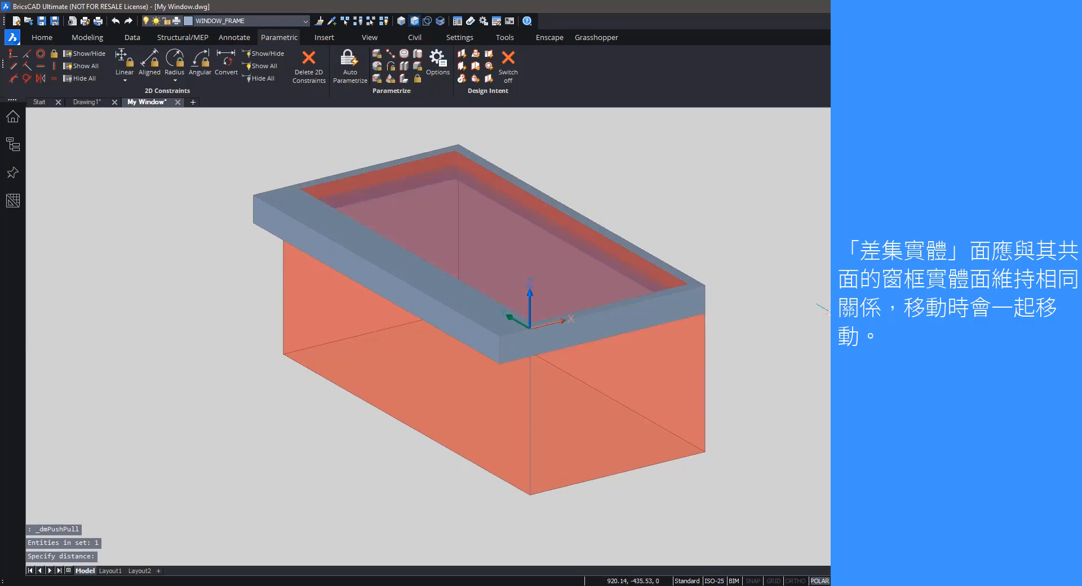
key("ctrl+z")
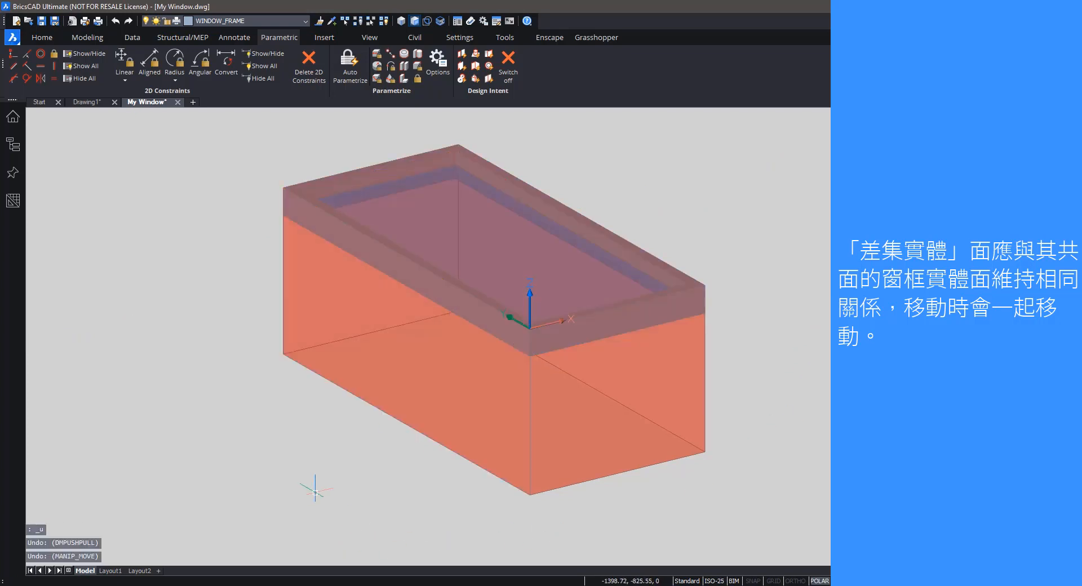
Select all faces aligned with the red subtraction solid's left side face, including the coplanar window frame face.
scroll(421, 442, "down", 2)
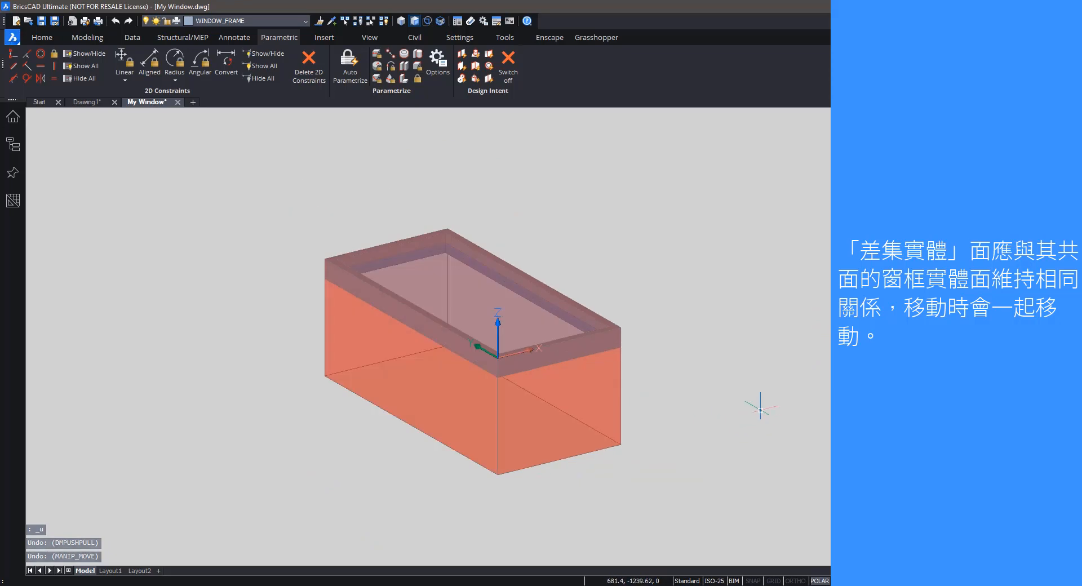
mouse_move(758, 406)
middle_mouse_down("shift")
mouse_move(762, 380)
mouse_move(751, 387)
middle_mouse_up("shift")
middle_click_drag(681, 368, 750, 350)
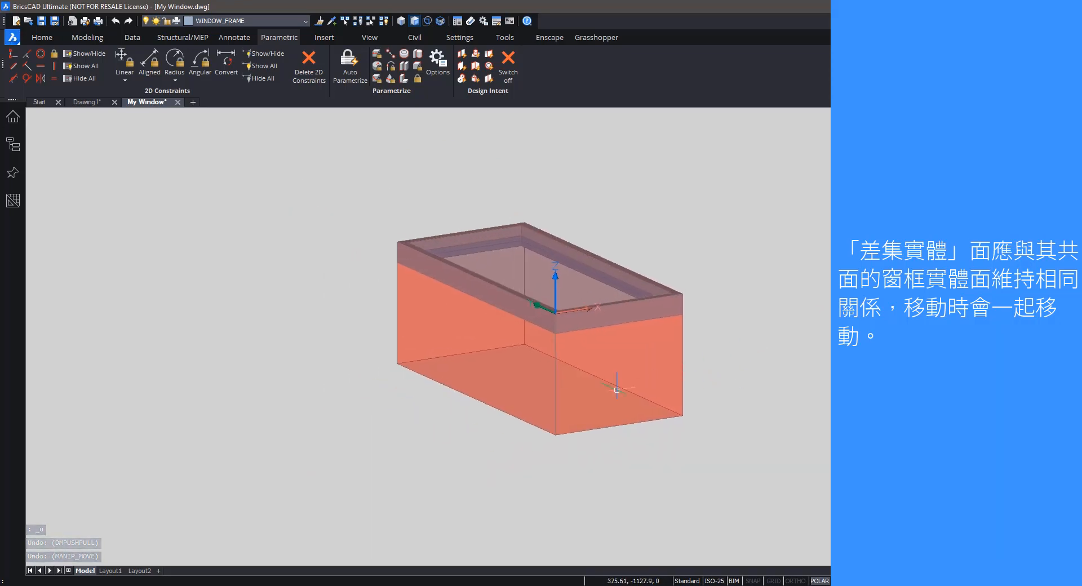
left_click(494, 375)
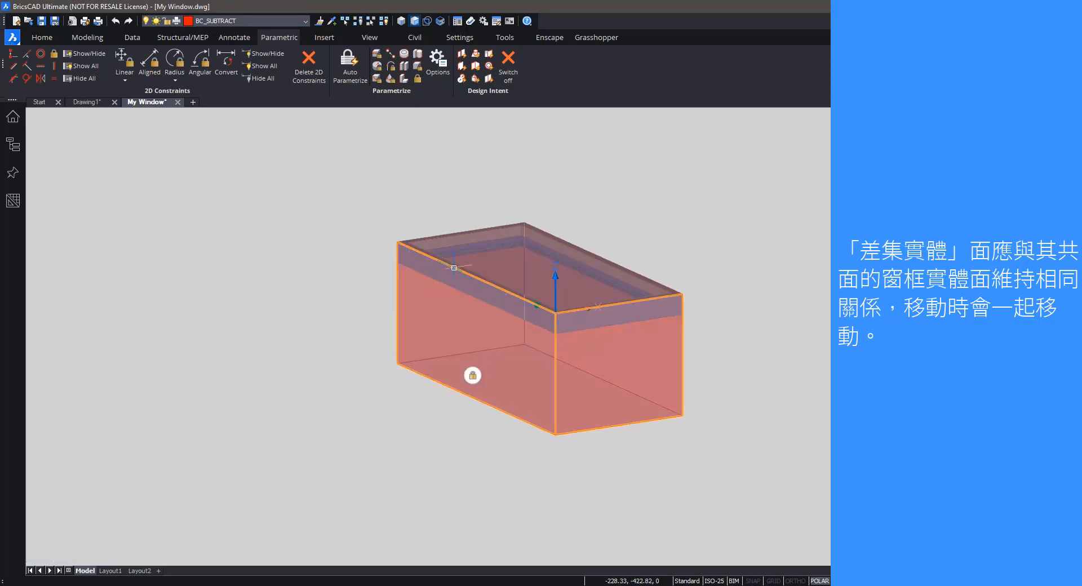
key("Escape")
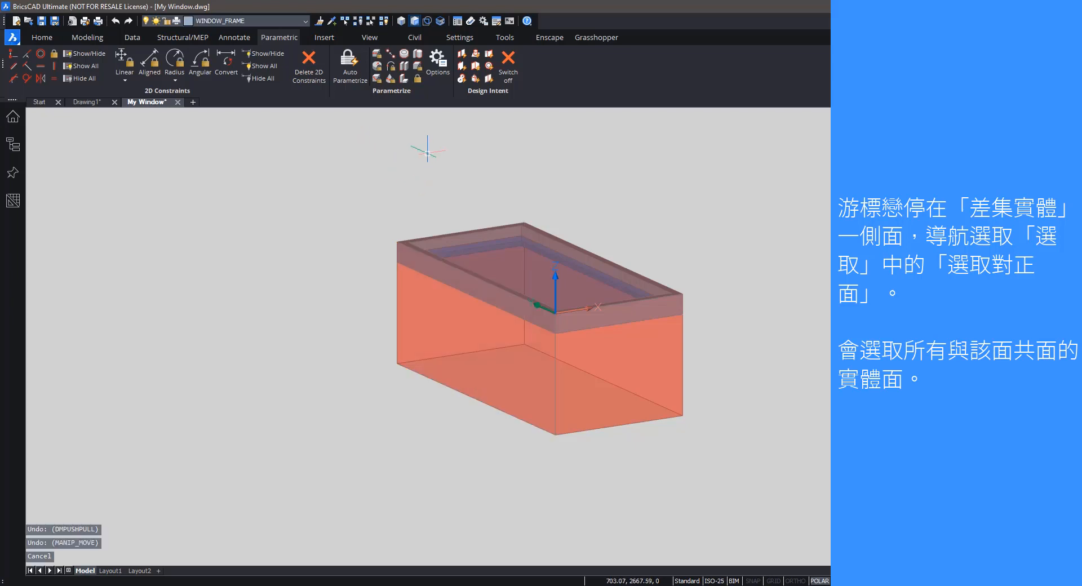
middle_click_drag(427, 153, 399, 131, "shift")
scroll(489, 160, "up", 1)
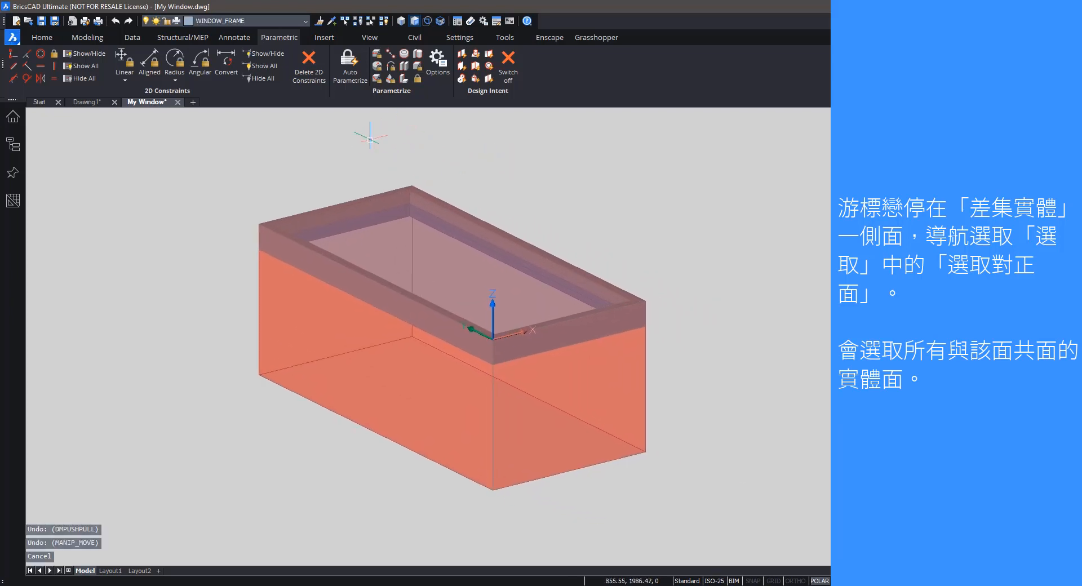
mouse_move(309, 347)
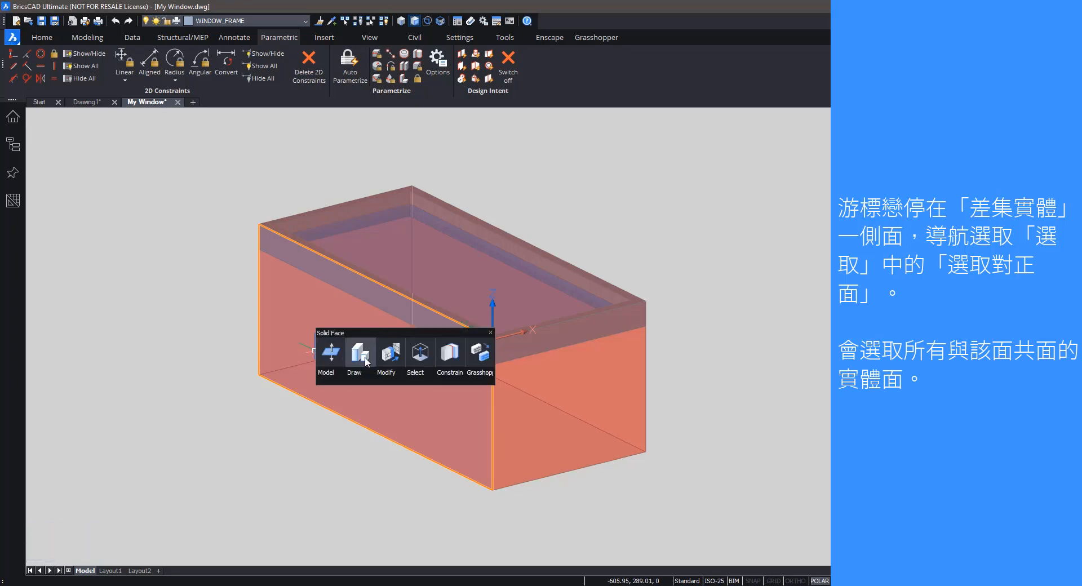
mouse_move(418, 376)
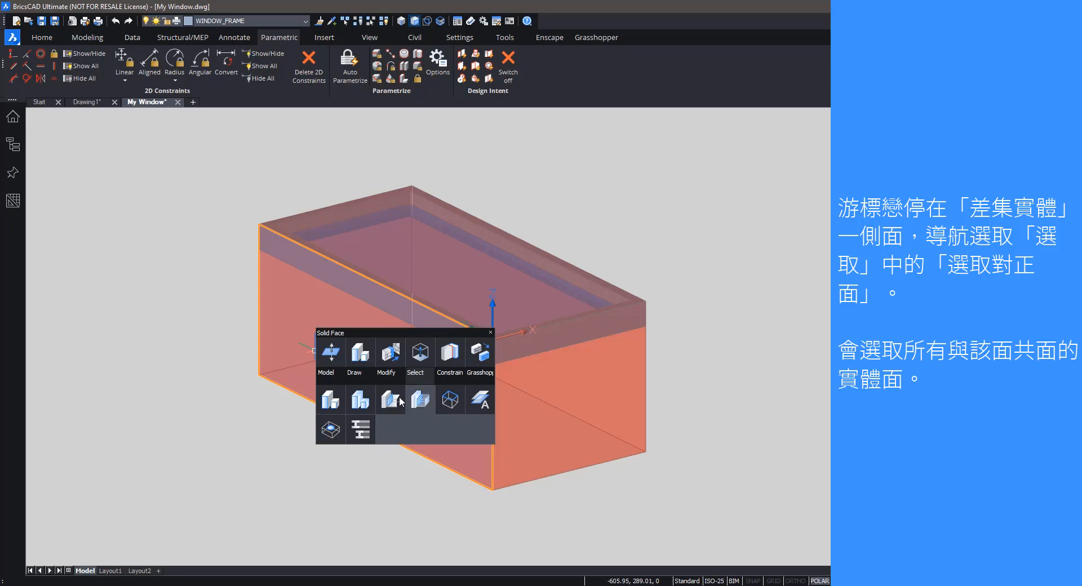
left_click(331, 403)
middle_click_drag(705, 185, 641, 180, "shift")
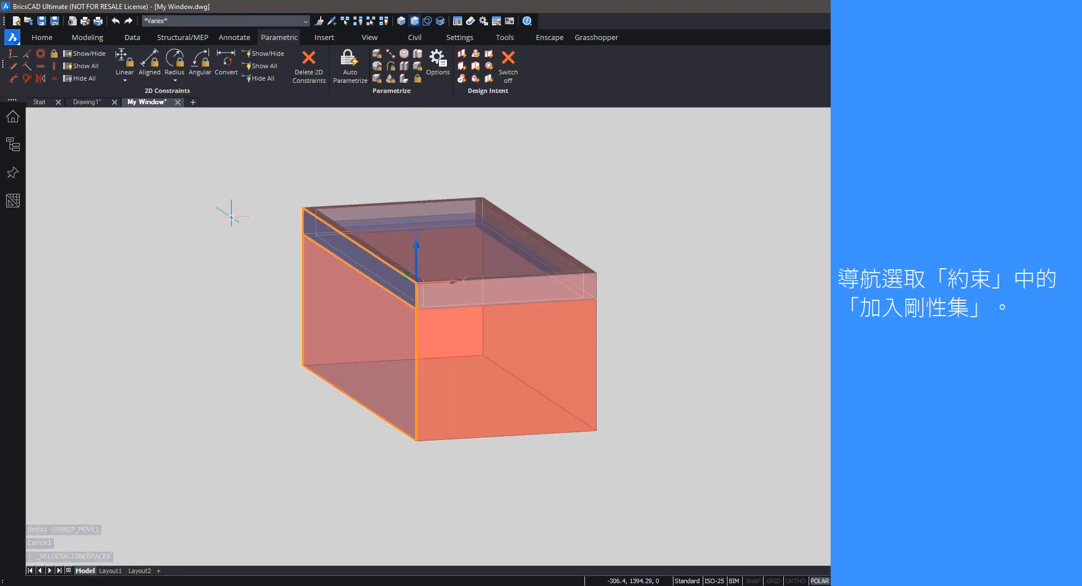
middle_click_drag(264, 301, 288, 307, "shift")
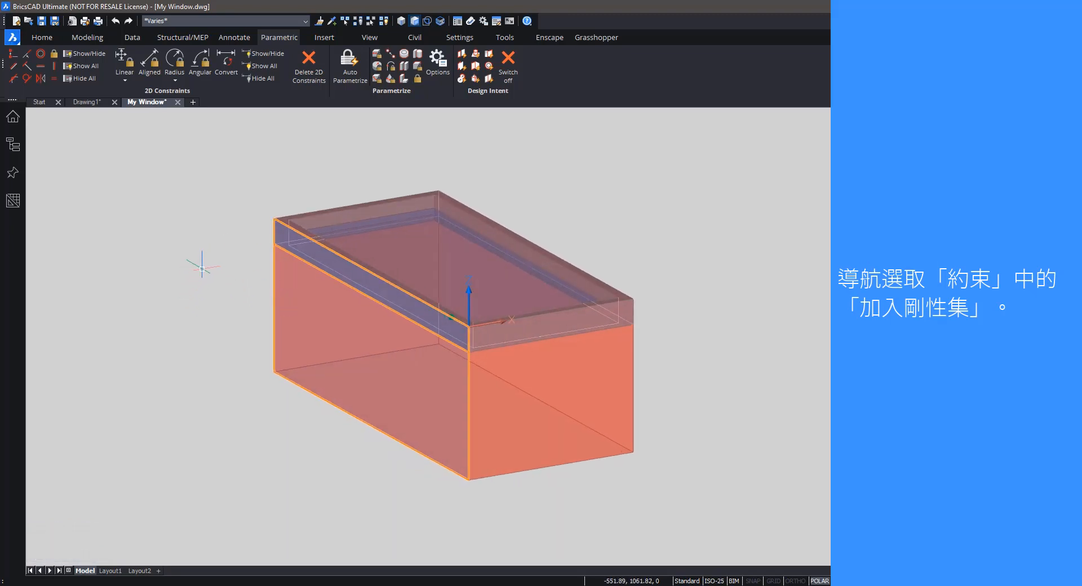
Add a 3D rigid set constraint to the selected coplanar left faces of the subtraction solid and window frame.
right_click(168, 161)
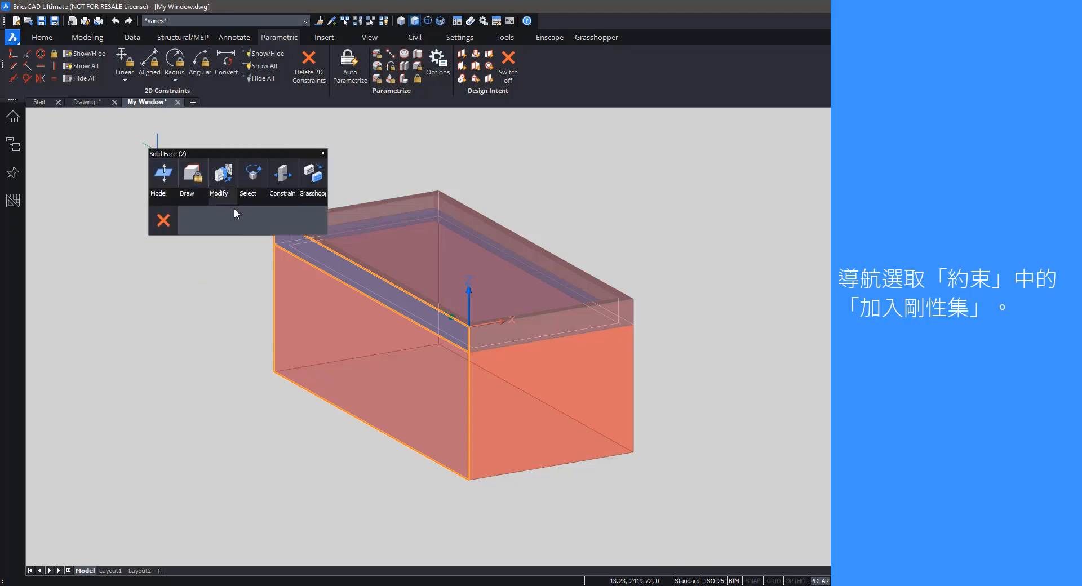
mouse_move(285, 195)
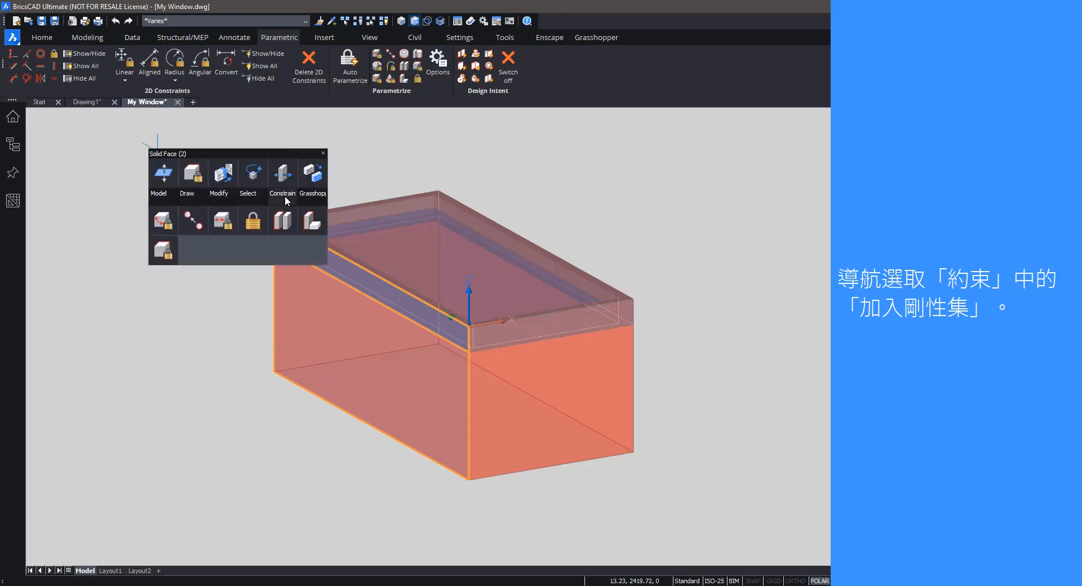
left_click(162, 251)
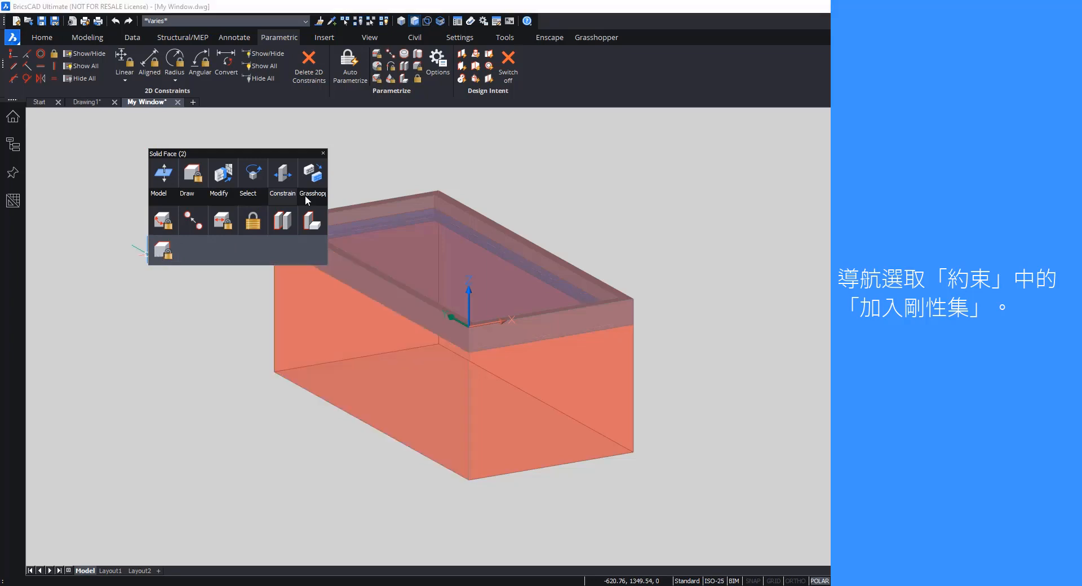
Select the aligned faces on the subtraction solid's short side nearest the origin and add a rigid set constraint to them.
scroll(382, 161, "down", 1)
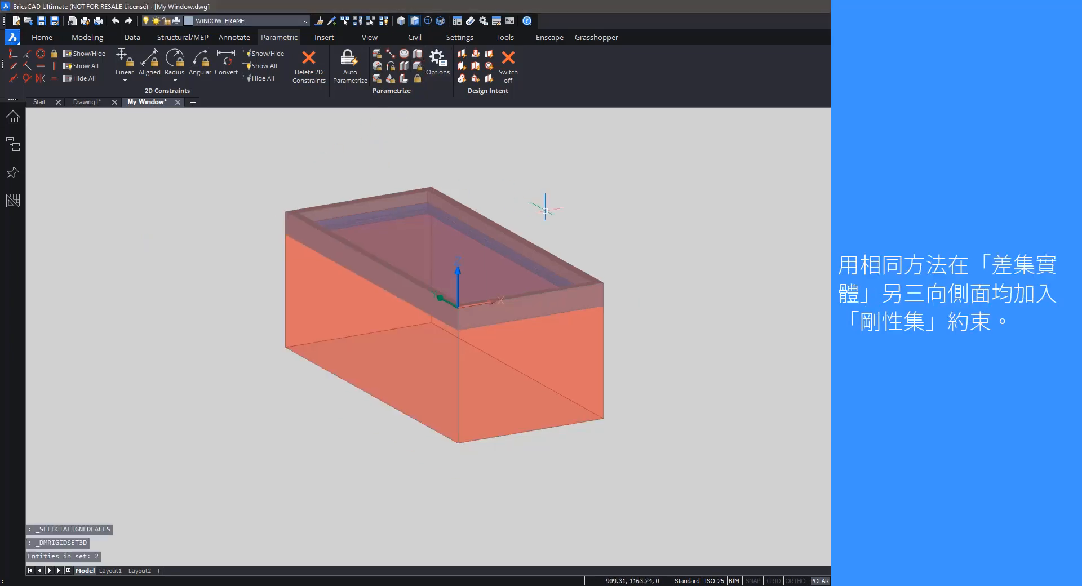
middle_click_drag(631, 230, 641, 232, "shift")
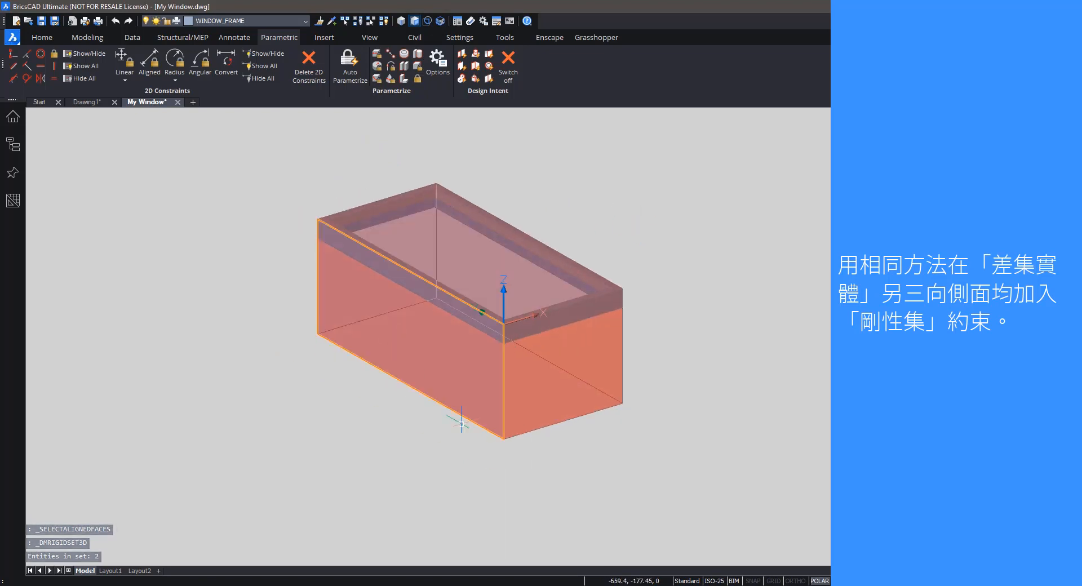
mouse_move(576, 373)
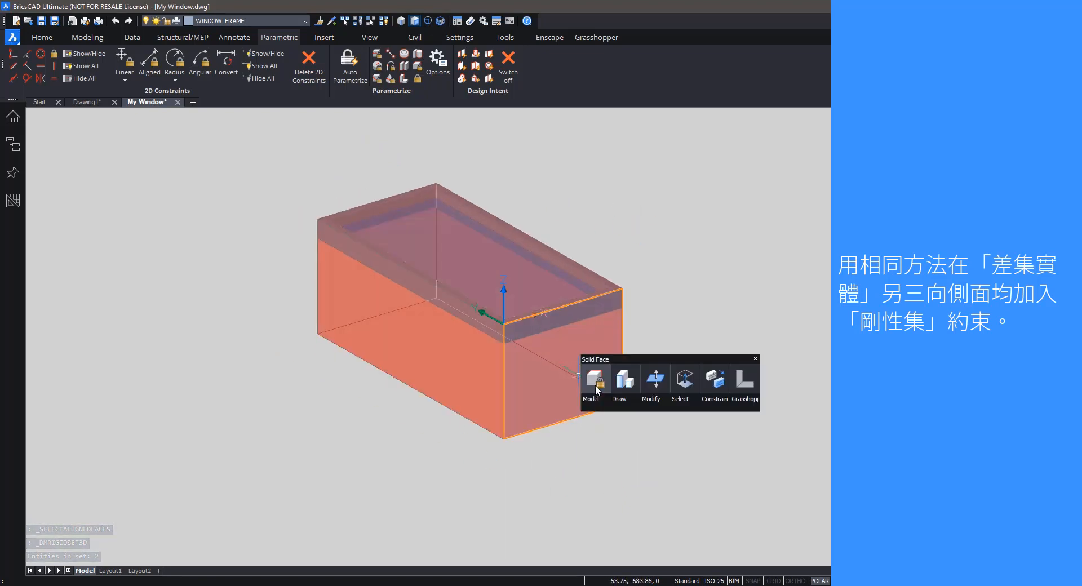
left_click(623, 387)
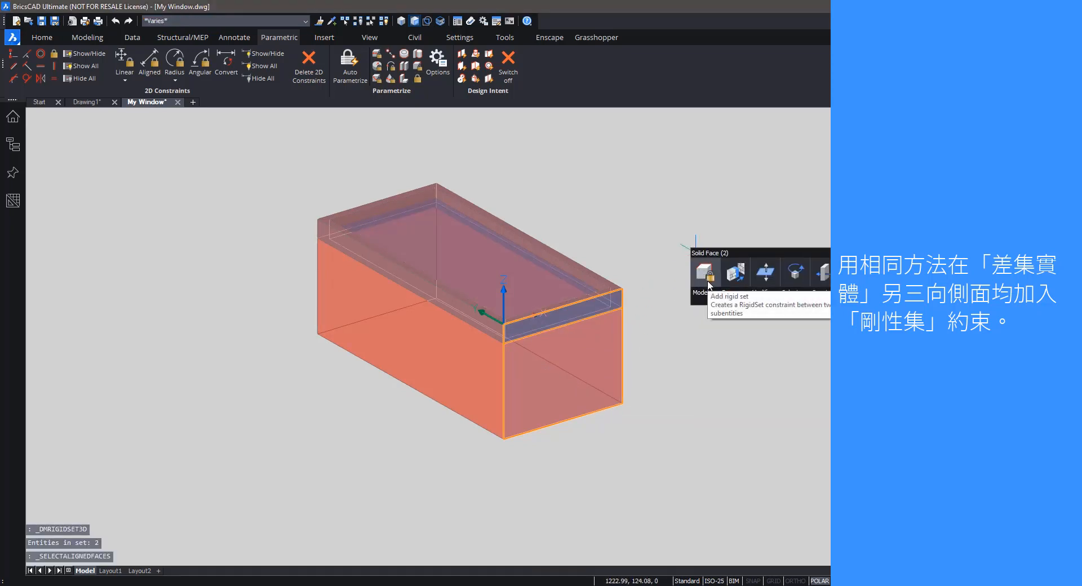
key("Escape")
Select the aligned faces on the long right side of the subtraction solid and frame and add a rigid set constraint.
middle_click_drag(597, 372, 403, 335, "shift")
middle_click_drag(590, 288, 455, 361)
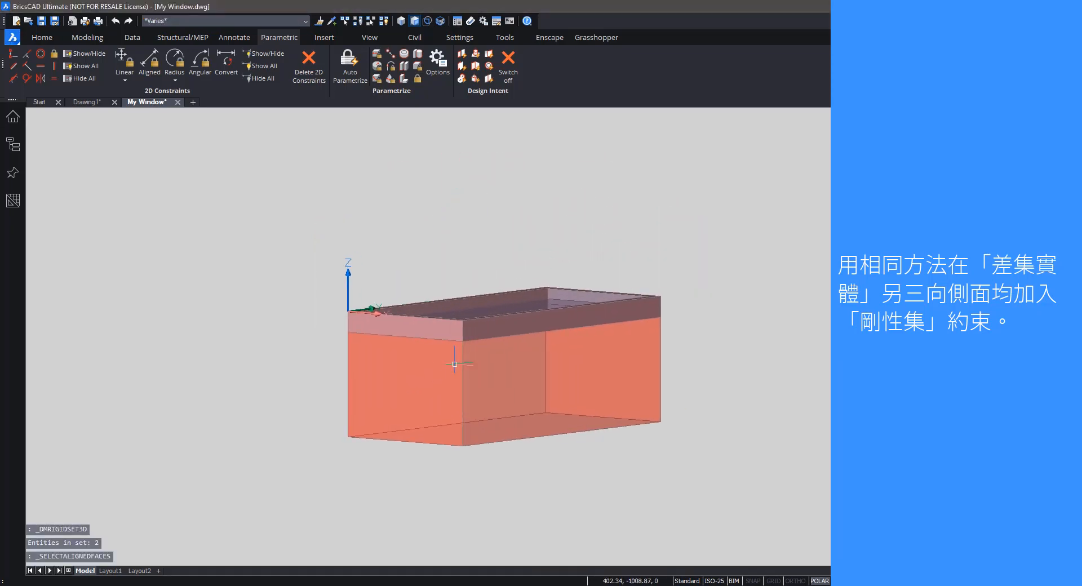
scroll(560, 374, "up", 1)
right_click(575, 374)
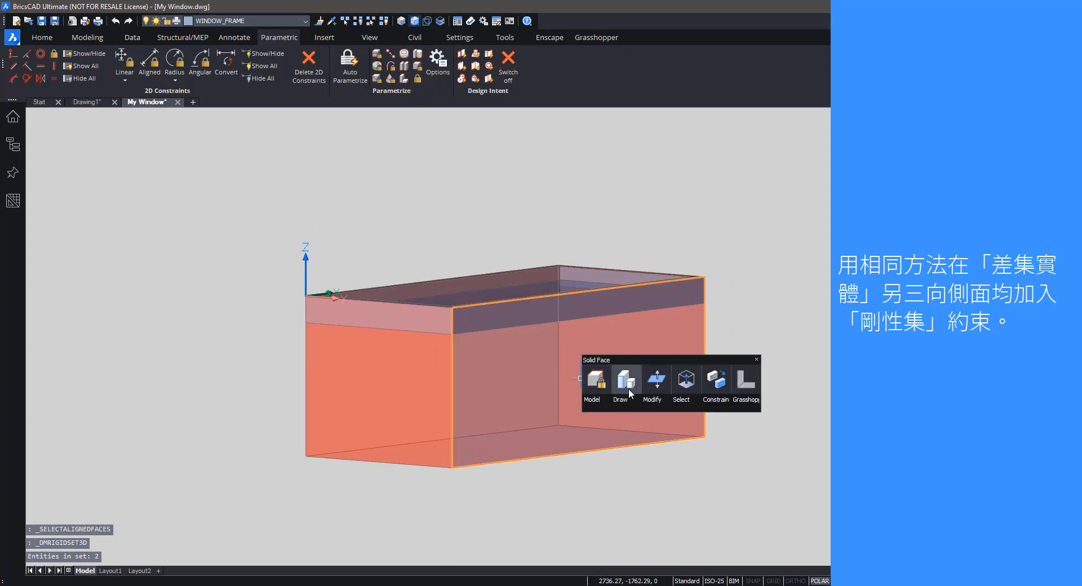
right_click(738, 309)
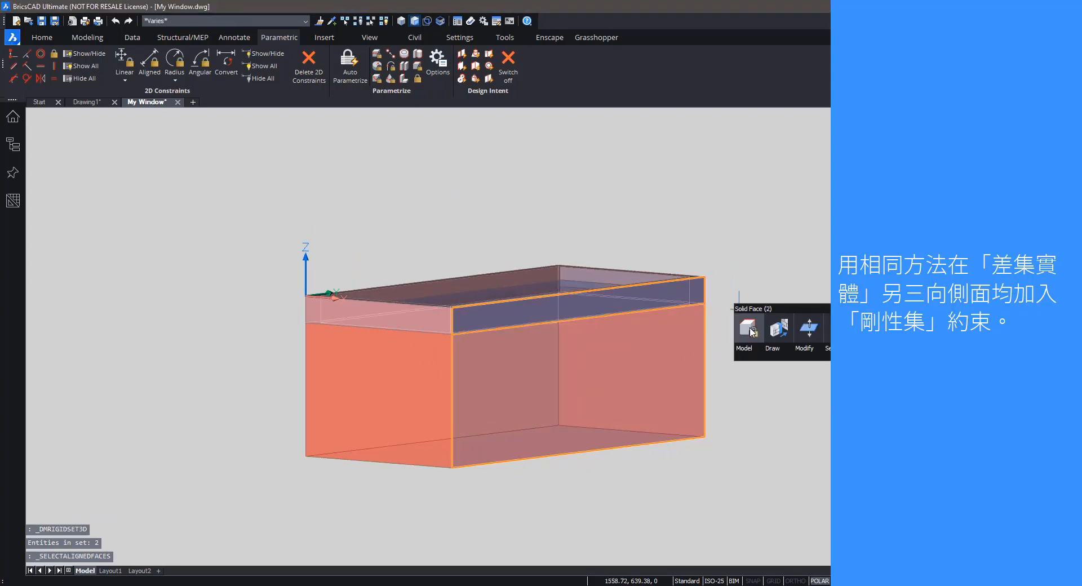
left_click(750, 328)
Select the aligned faces on the remaining short side, farthest from the origin, and add a rigid set constraint.
scroll(704, 234, "down", 2)
middle_click_drag(630, 242, 409, 267, "shift")
scroll(409, 267, "up", 2)
middle_click_drag(484, 285, 446, 278, "shift")
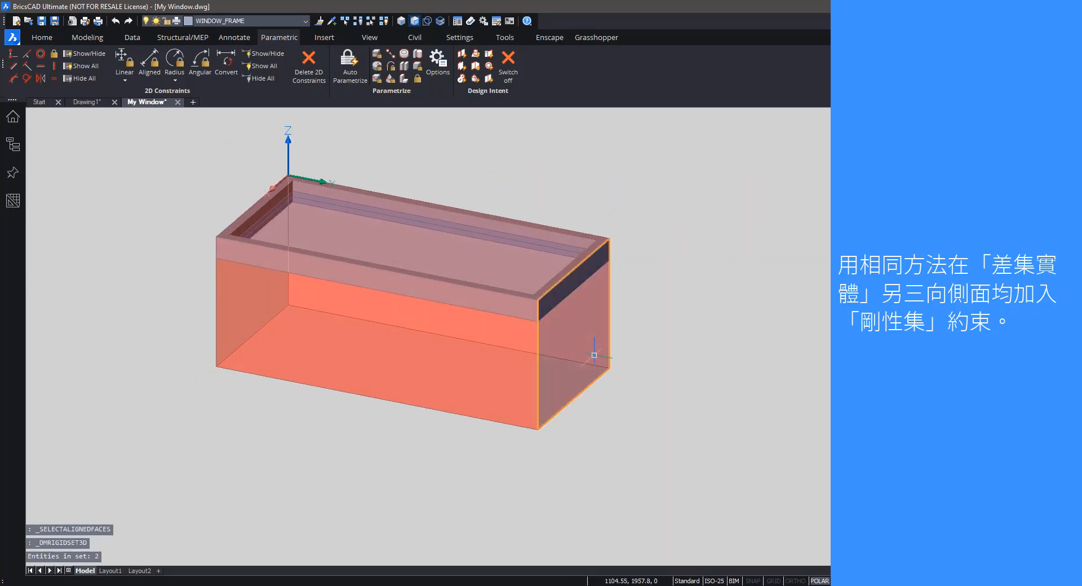
mouse_move(596, 358)
left_click(642, 374)
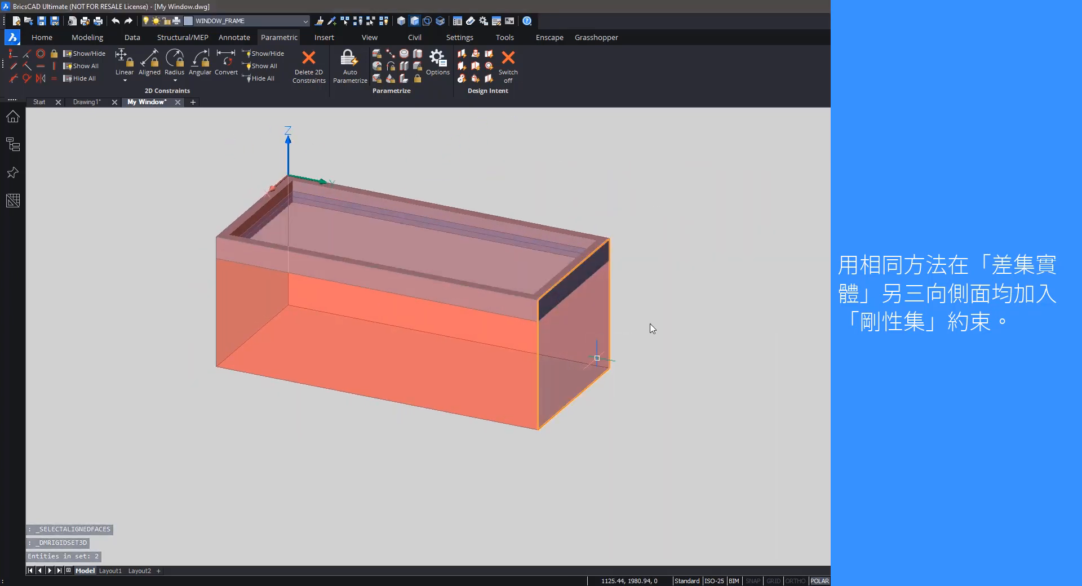
right_click(657, 258)
mouse_move(673, 278)
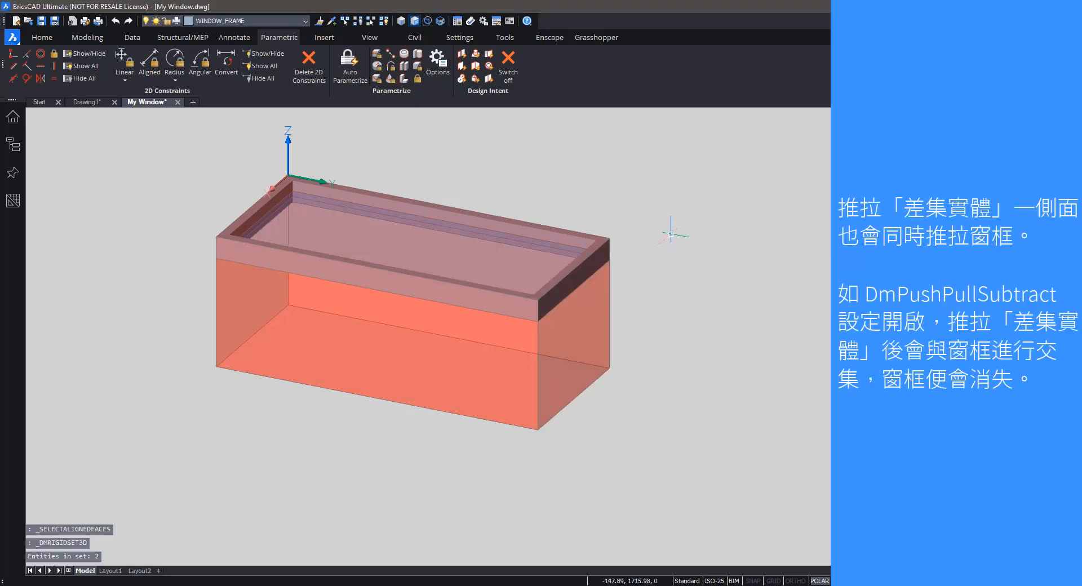
Push/pull the subtraction solid's long side face farthest from the origin outward twice as a test, undoing each attempt.
middle_click_drag(736, 229, 809, 257, "shift")
middle_click_drag(743, 255, 712, 224)
scroll(712, 224, "up", 1)
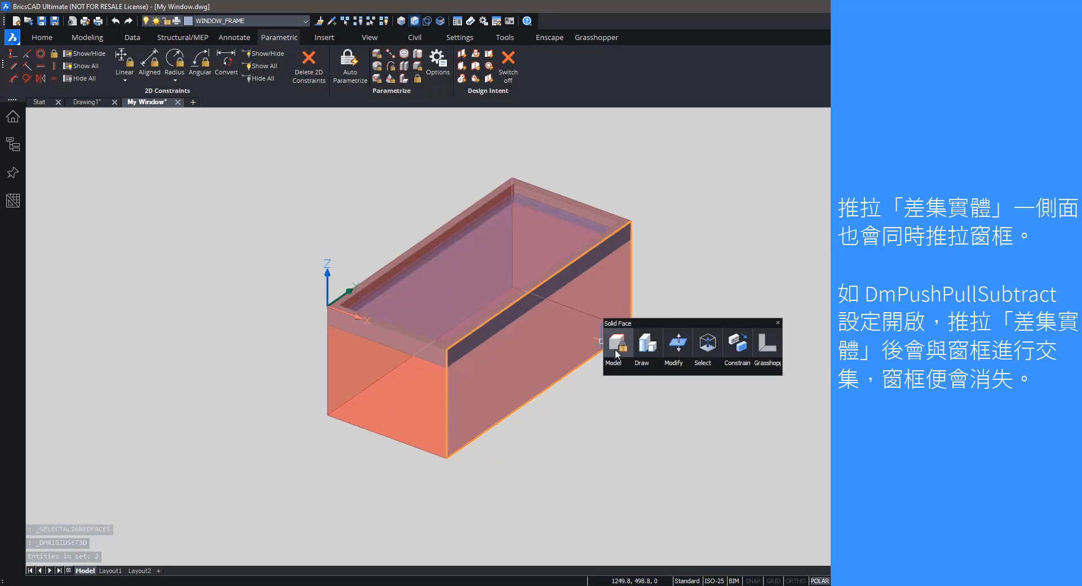
left_click(670, 348)
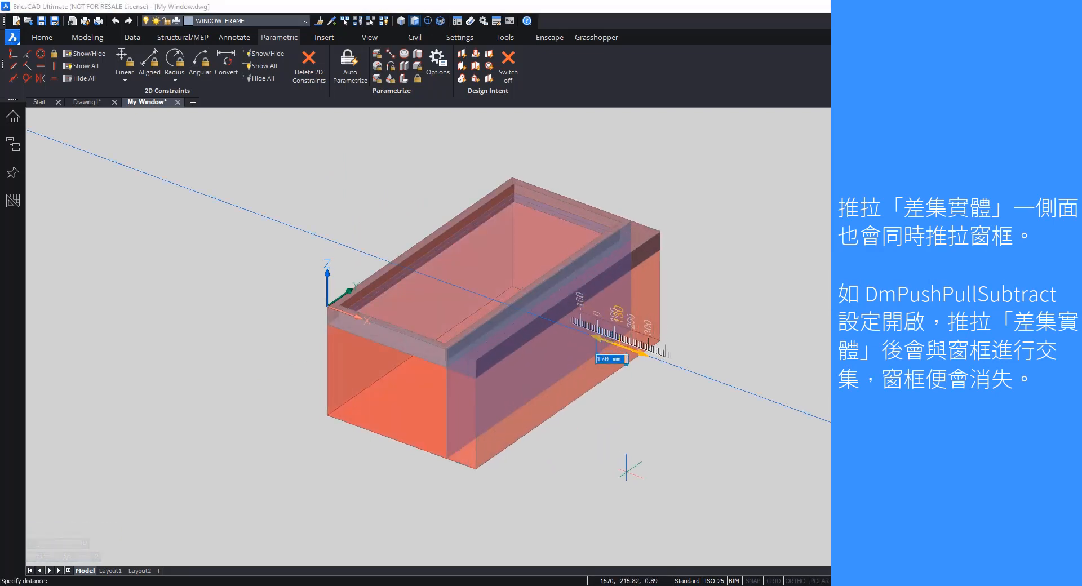
left_click(703, 506)
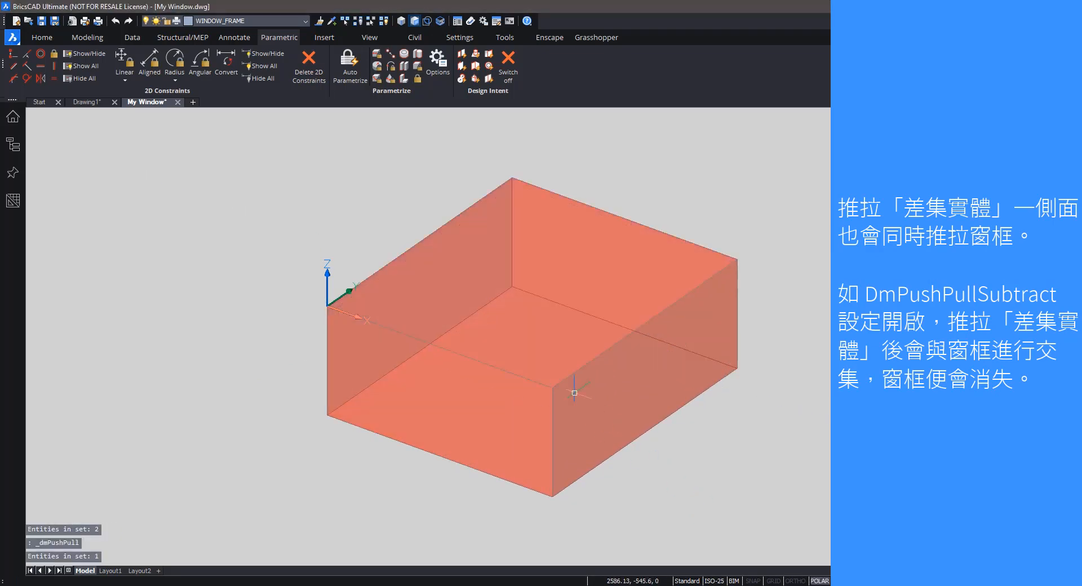
key("ctrl+z")
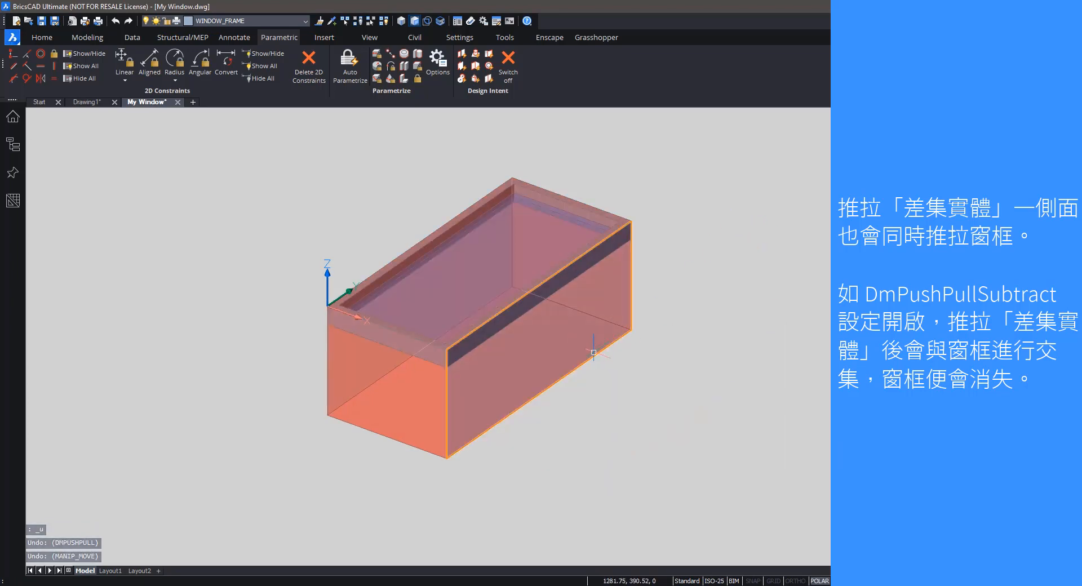
left_click(615, 356)
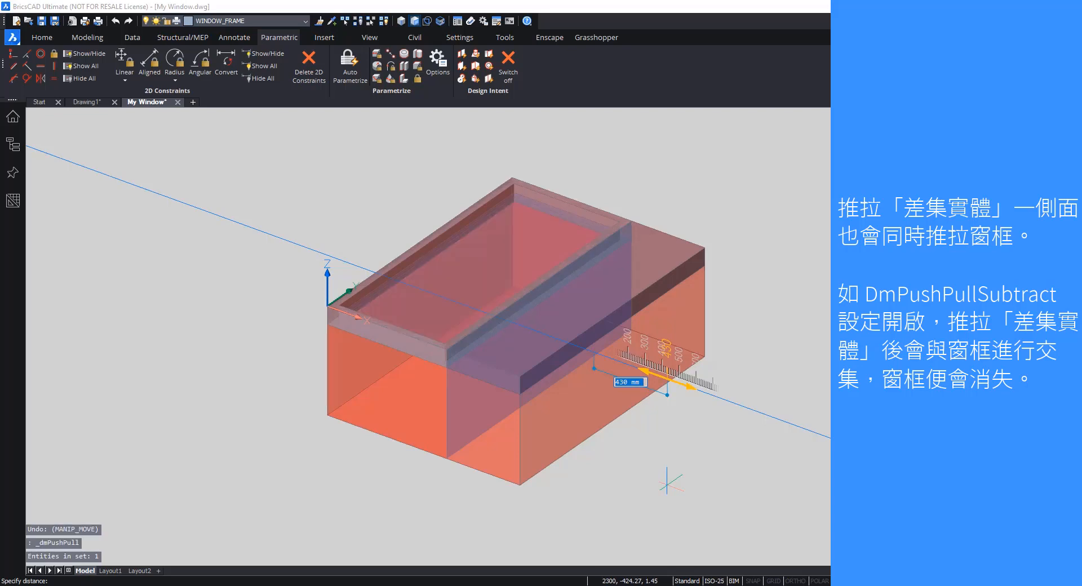
left_click(668, 481)
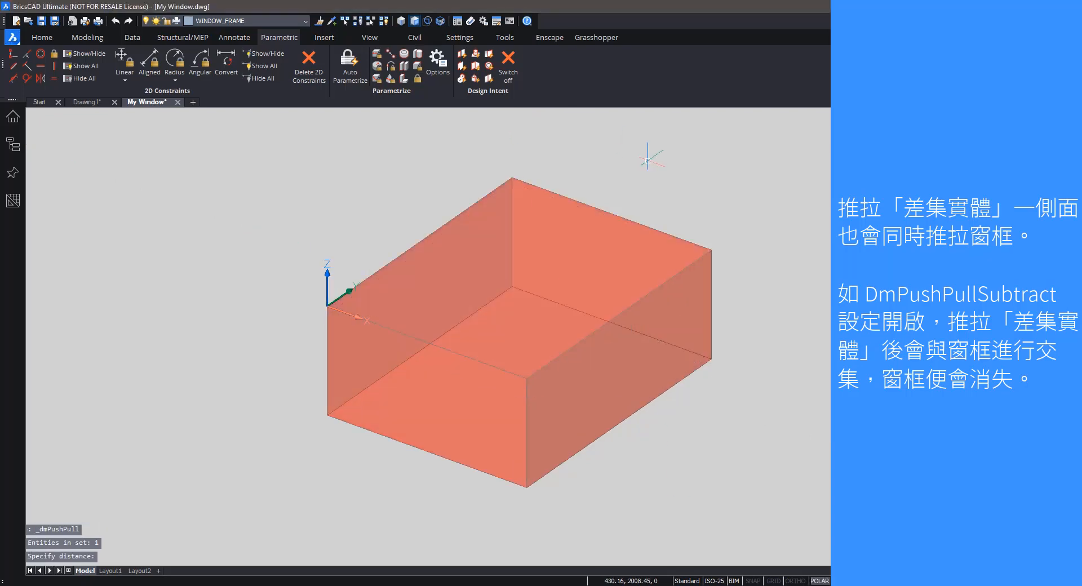
key("ctrl+z")
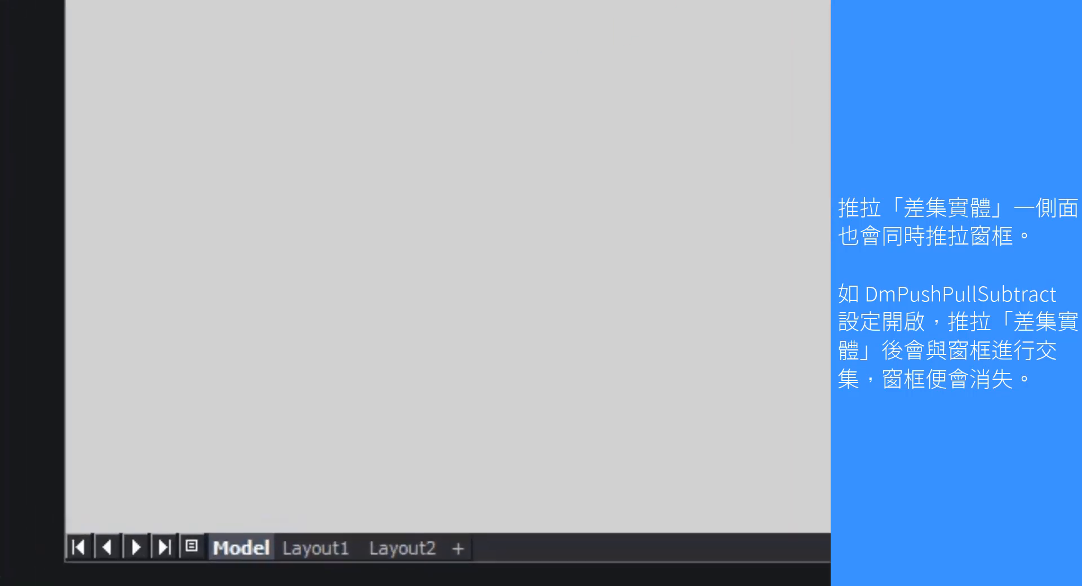
Check the current value of the DMPUSHPULLSUBTRACT variable and leave it without entering a new one.
type("DMPUSHPULLSUBTRACT")
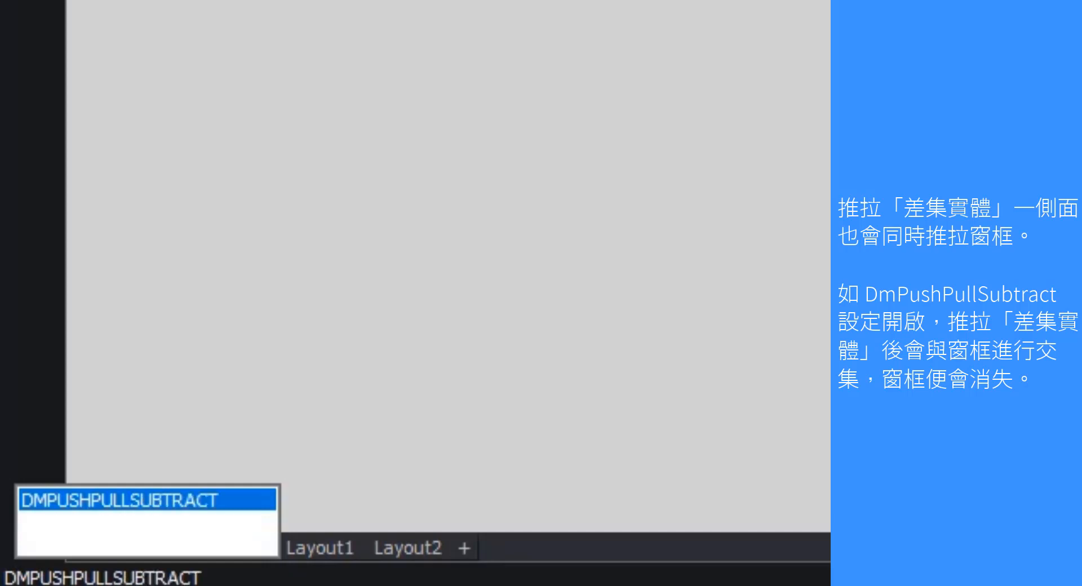
key("Return")
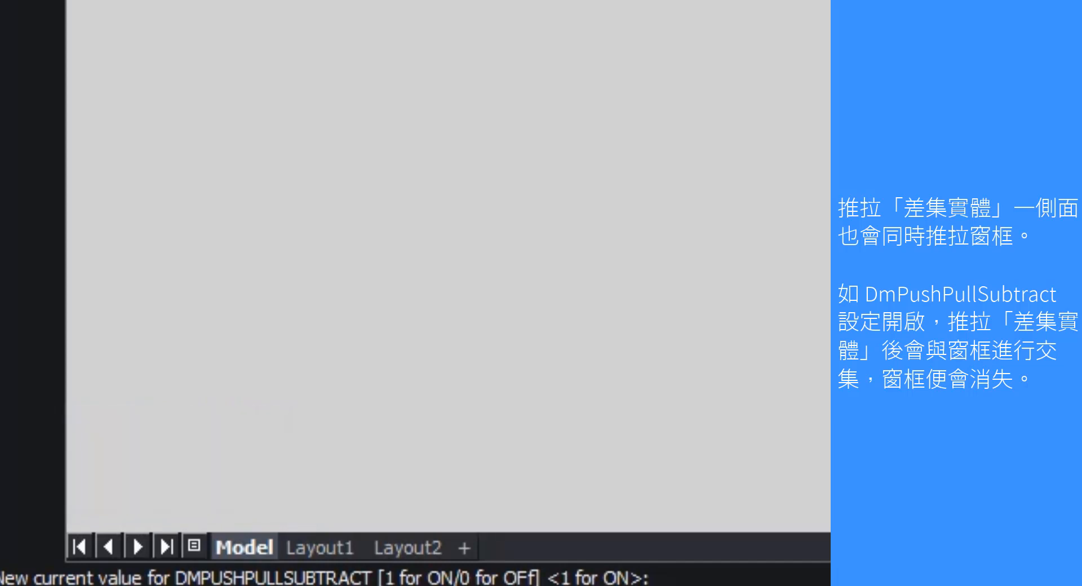
key("Escape")
key("Escape")
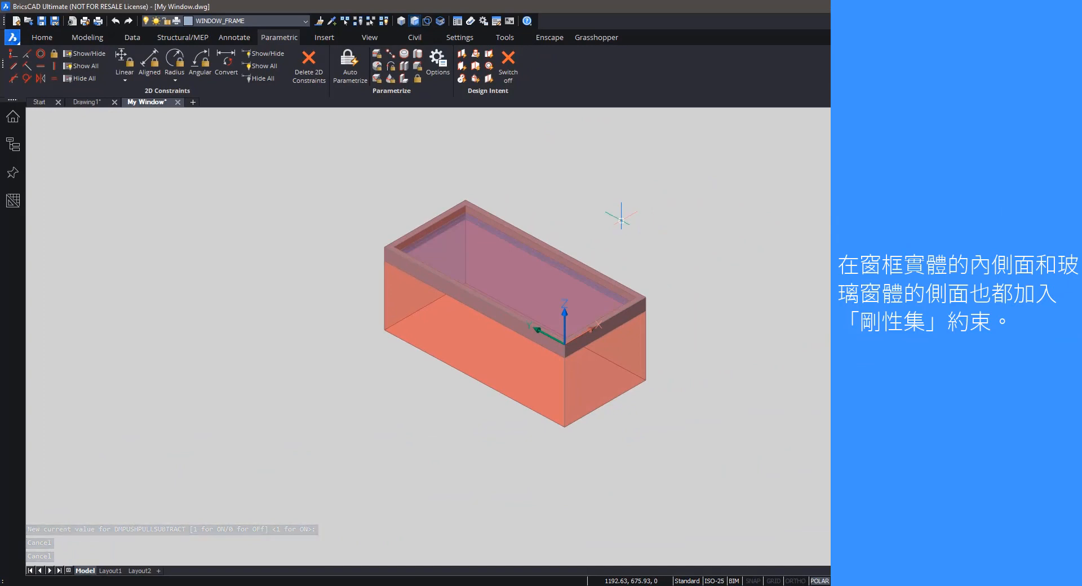
Freeze the BC_SUBTRACT layer to hide the subtraction solid and leave only the frame and glass.
middle_click_drag(558, 225, 543, 205, "shift")
scroll(717, 258, "up", 6)
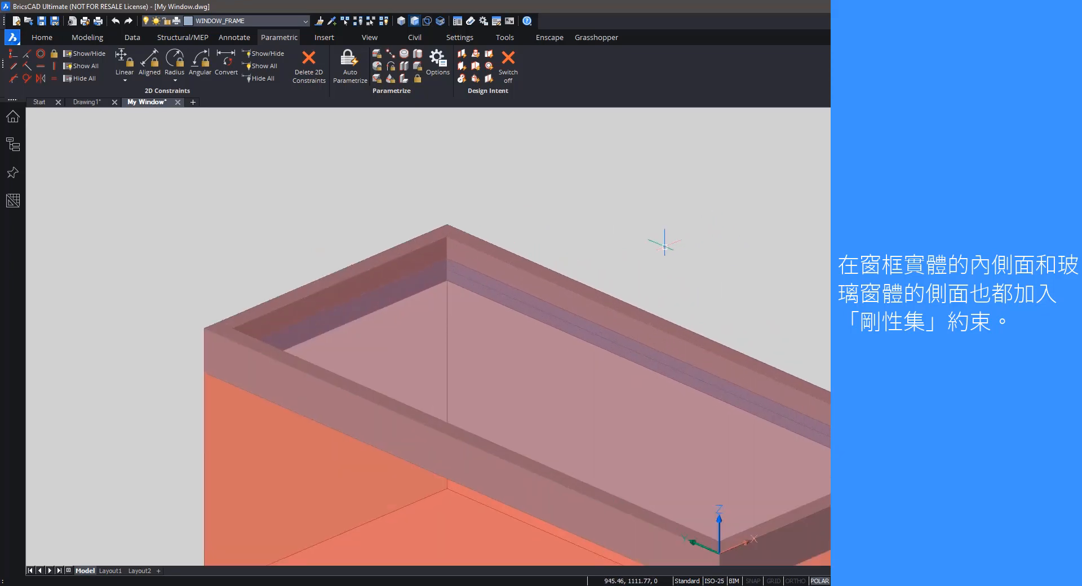
scroll(664, 246, "down", 5)
scroll(387, 244, "up", 2)
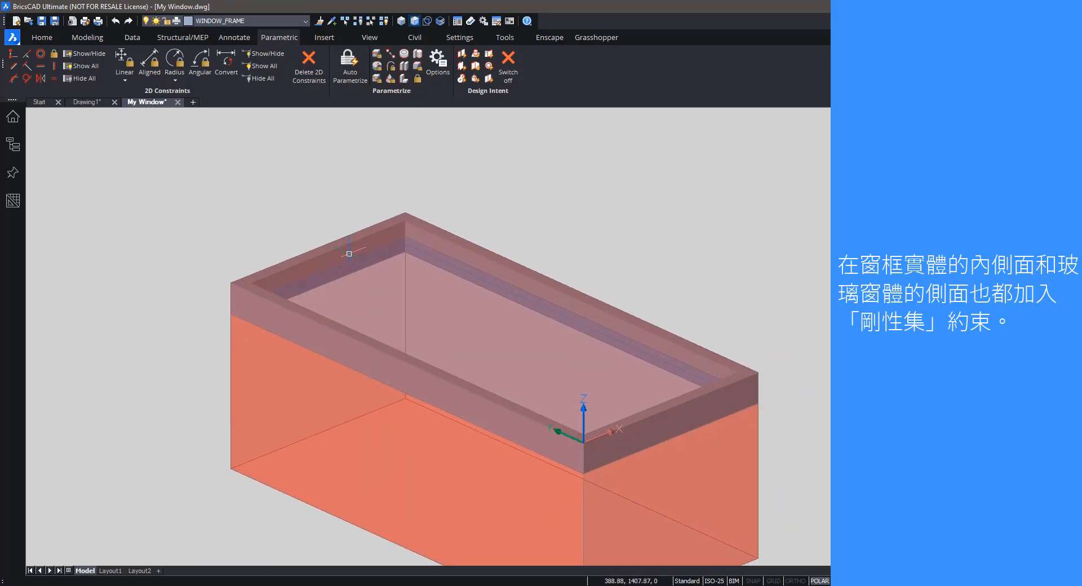
scroll(394, 181, "down", 2)
left_click(261, 21)
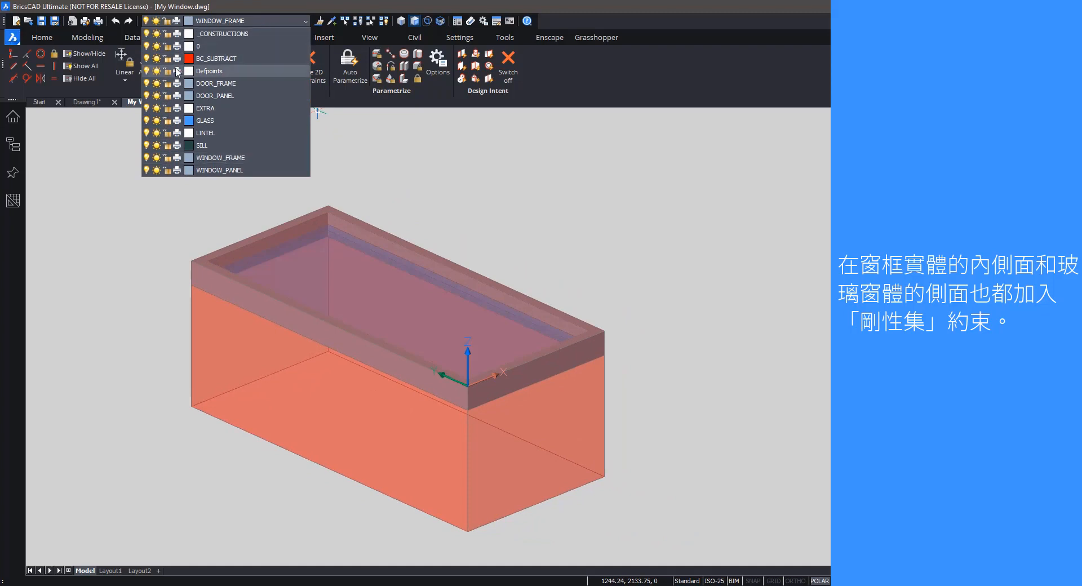
left_click(157, 59)
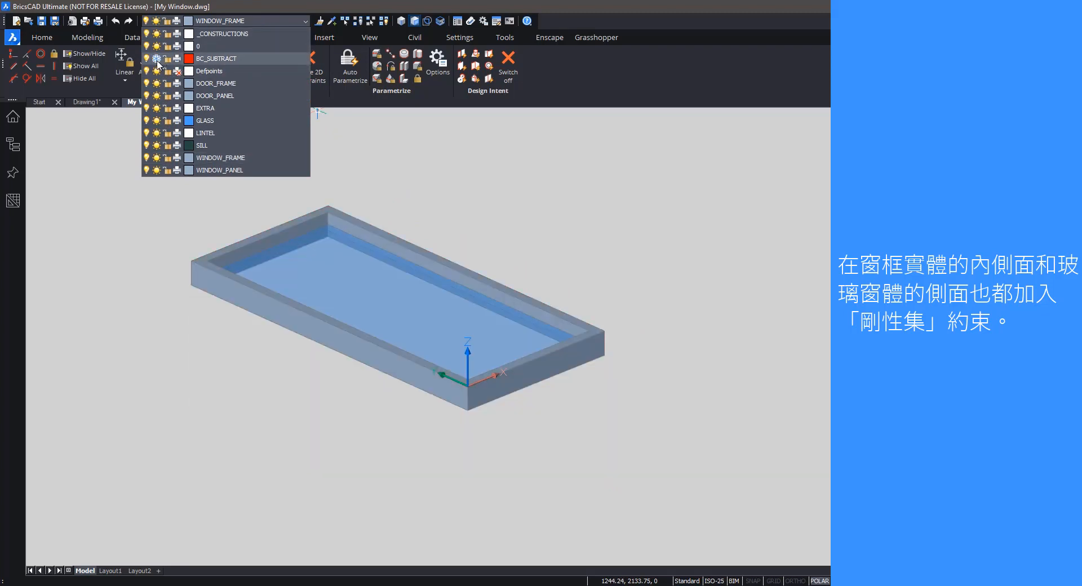
left_click(453, 216)
scroll(689, 220, "up", 8)
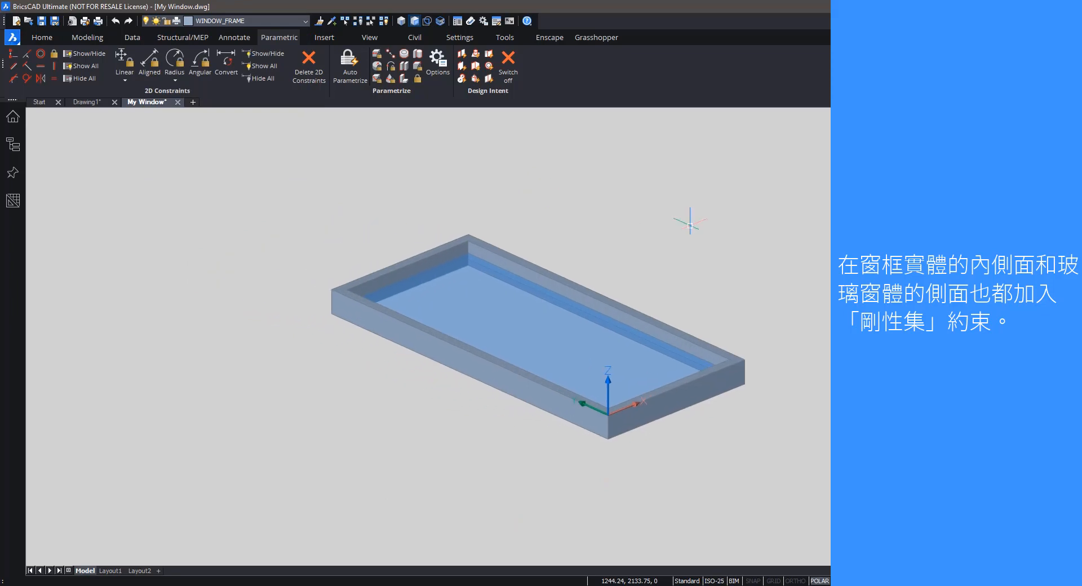
middle_click_drag(319, 312, 466, 271, "shift")
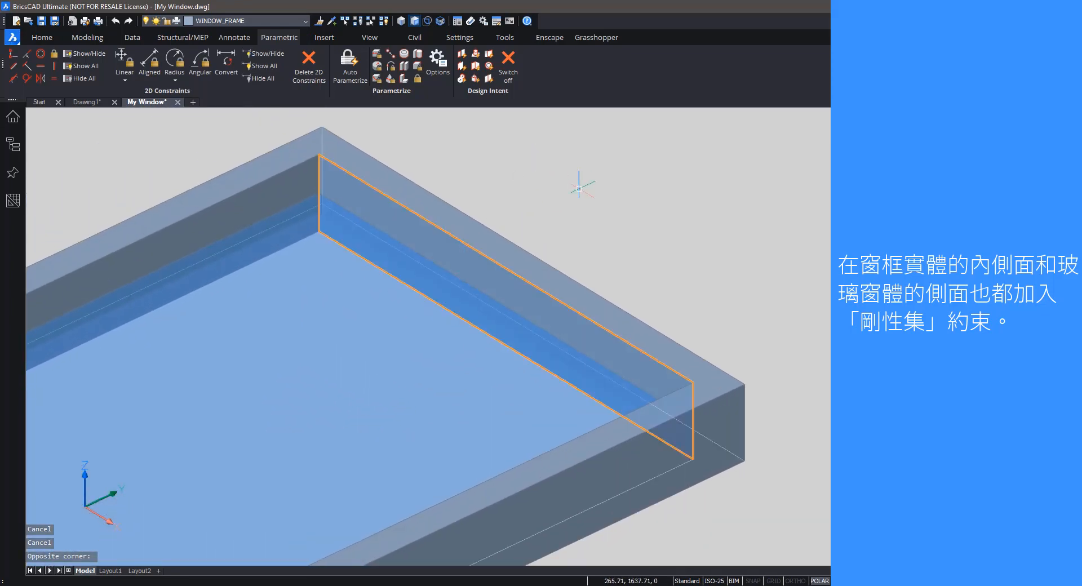
scroll(572, 199, "up", 2)
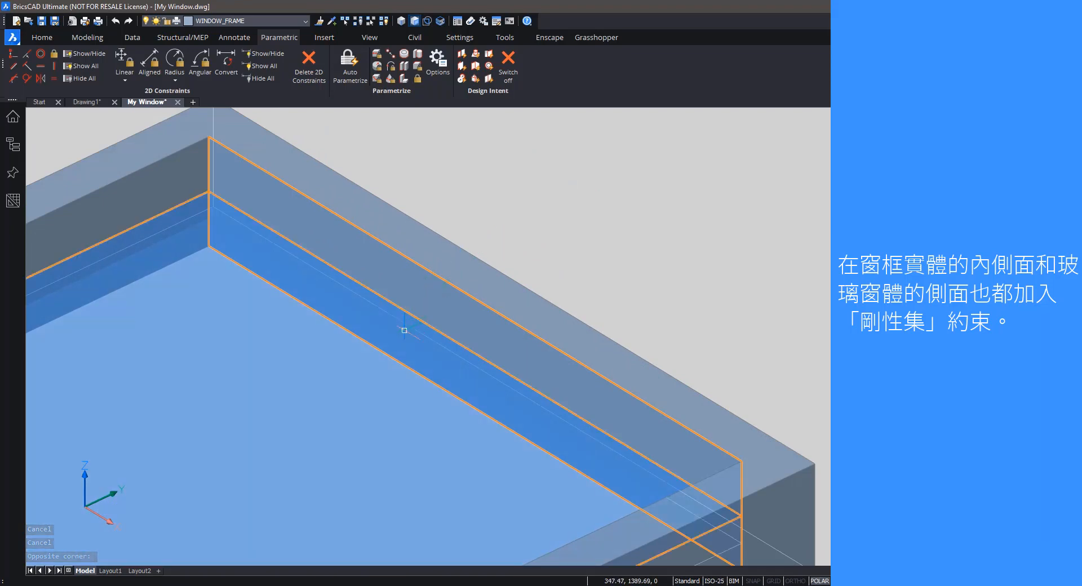
left_click(420, 309)
scroll(606, 249, "down", 3)
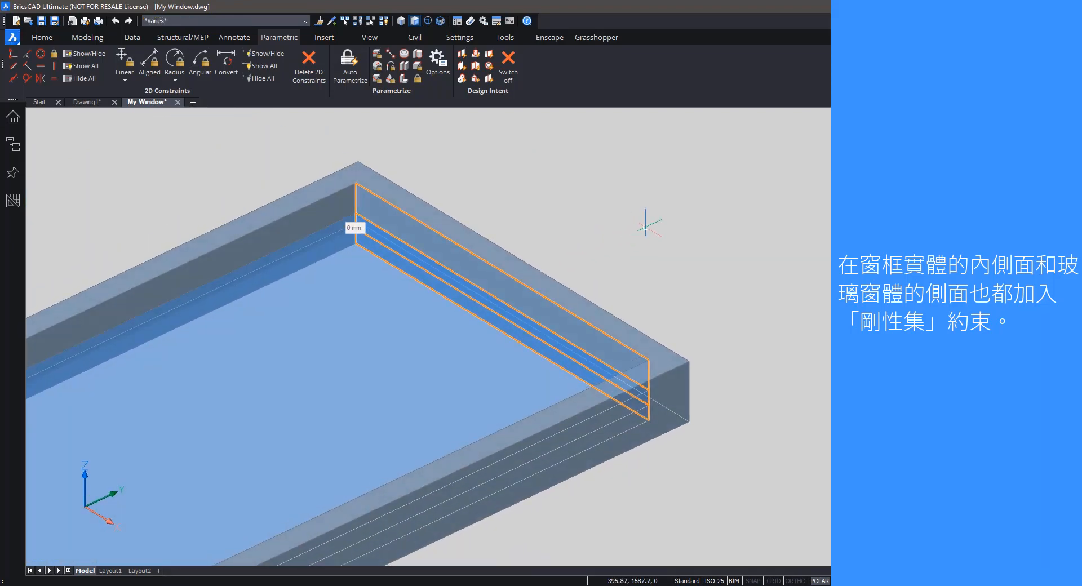
key("Escape")
left_click(426, 373)
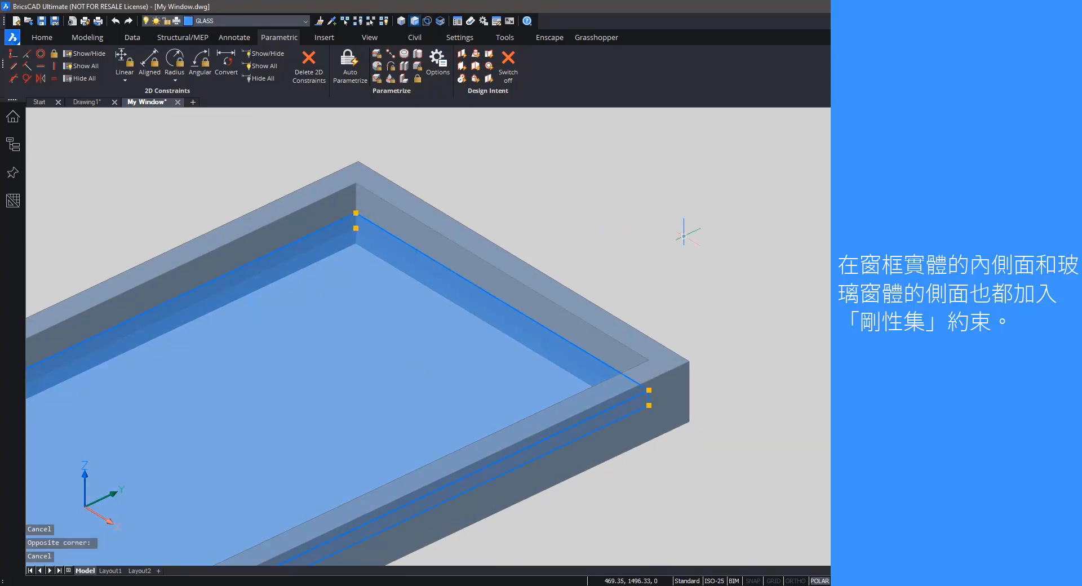
key("Escape")
Select the aligned frame and glass faces on the inner short side farthest from the origin and add a rigid set constraint.
middle_click_drag(623, 169, 746, 193)
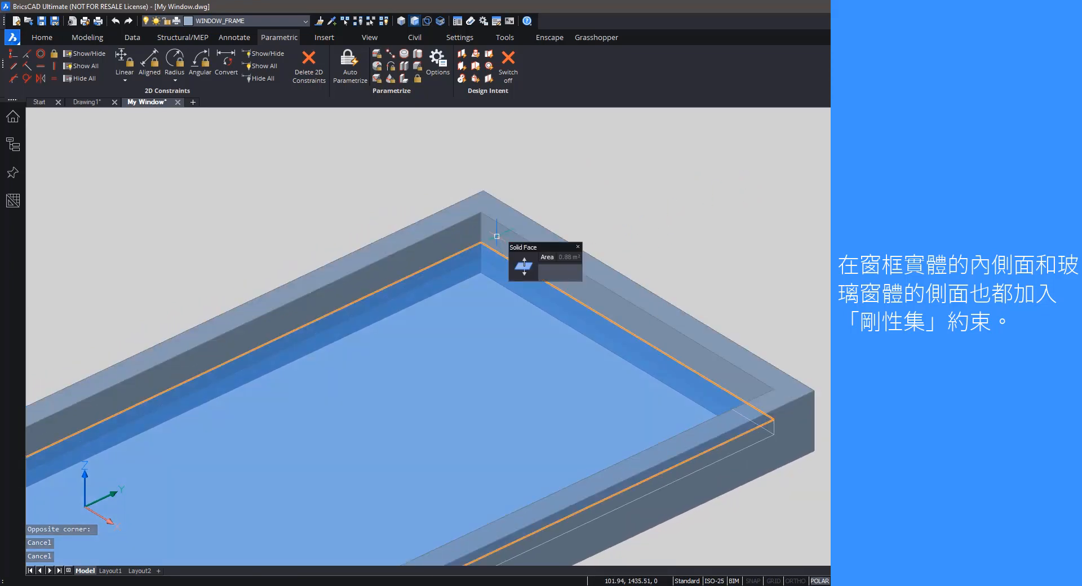
key("Tab")
mouse_move(520, 252)
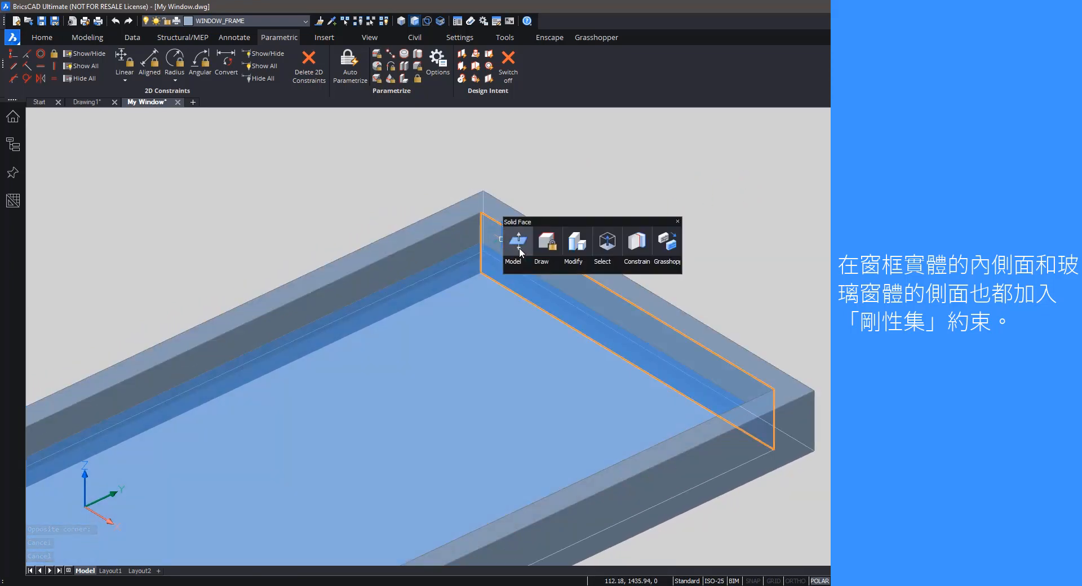
left_click(570, 250)
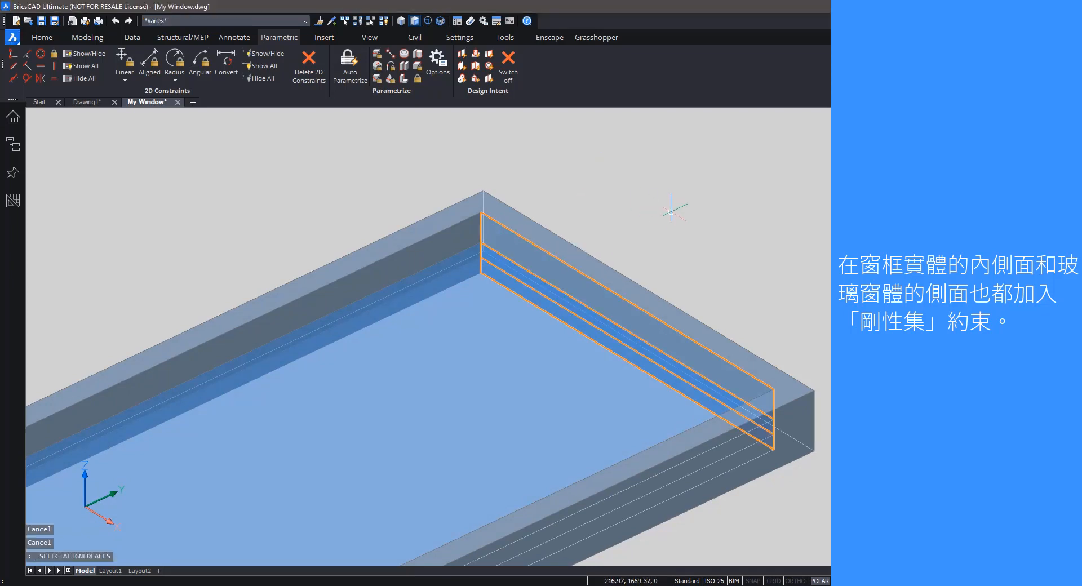
mouse_move(616, 172)
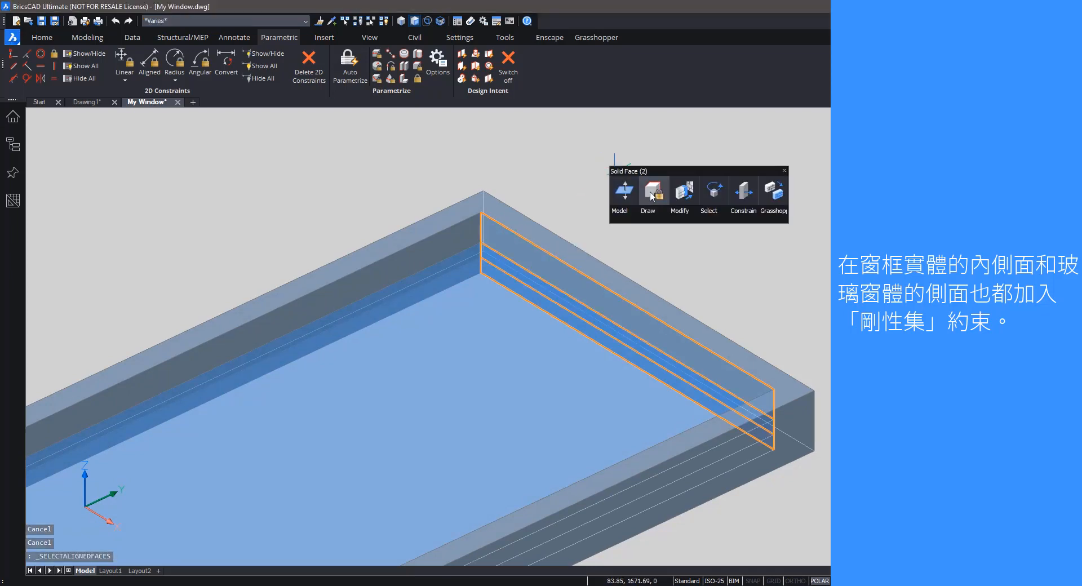
left_click(653, 195)
Select the aligned inner frame and glass faces on the long side nearest the origin and add a rigid set constraint.
middle_click_drag(552, 169, 718, 138)
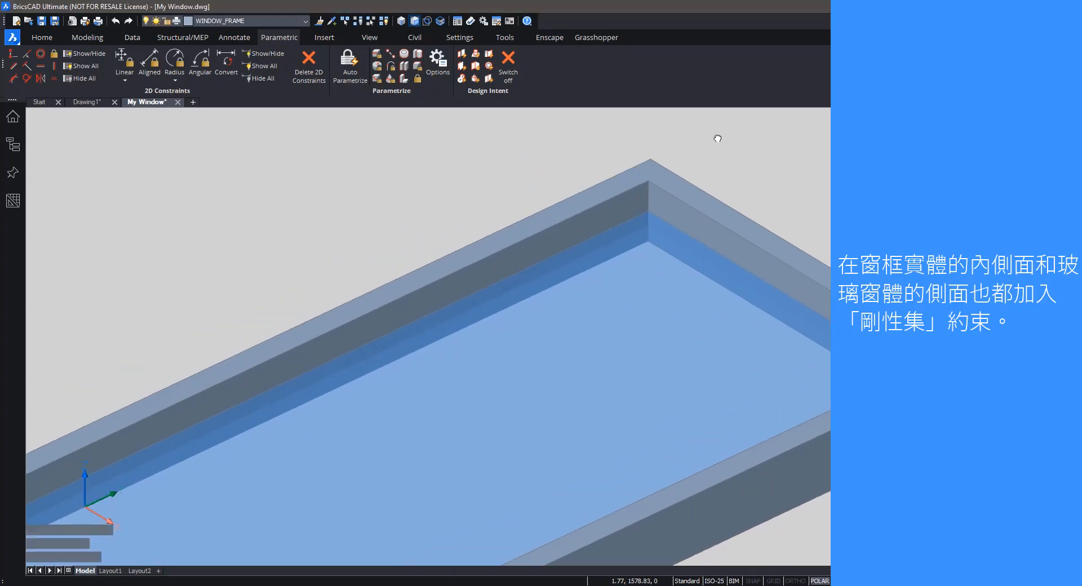
mouse_move(641, 197)
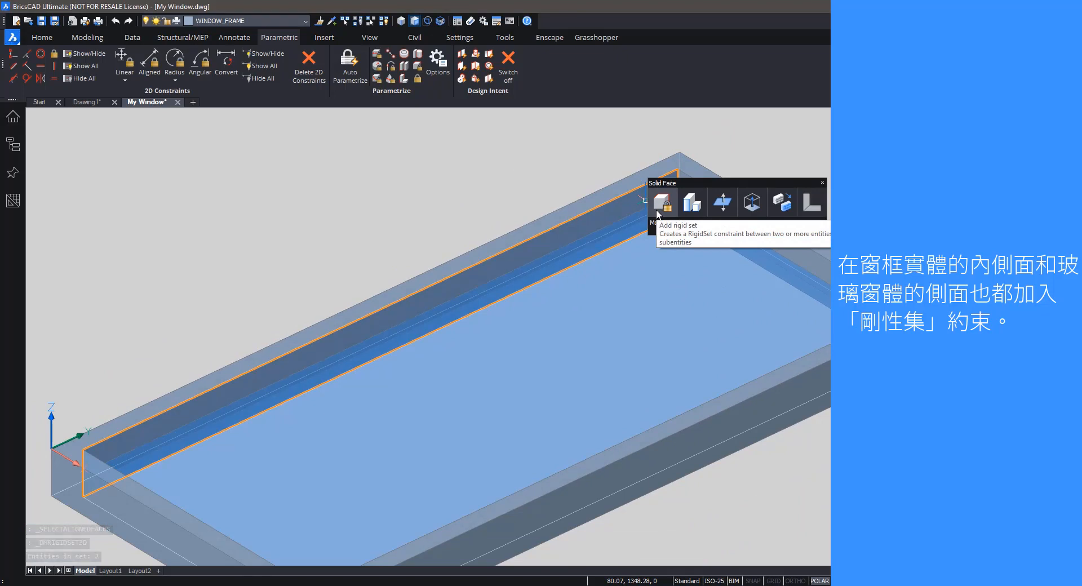
left_click(688, 208)
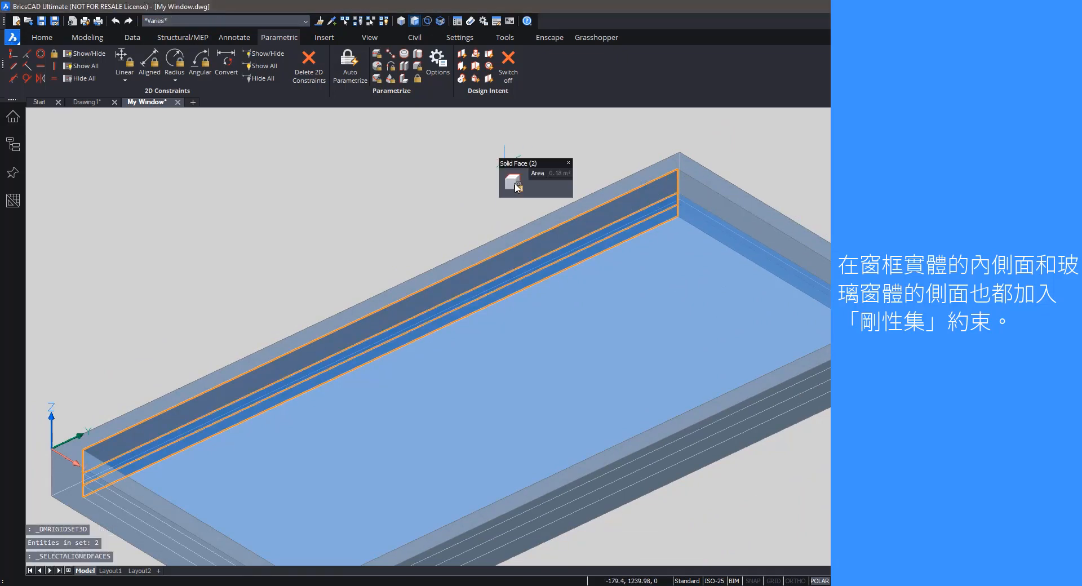
left_click(515, 187)
Select the aligned inner frame and glass faces on the short side nearest the origin and add a rigid set constraint.
scroll(590, 216, "down", 2)
middle_click_drag(629, 250, 338, 186, "shift")
scroll(338, 186, "up", 3)
left_click(422, 252)
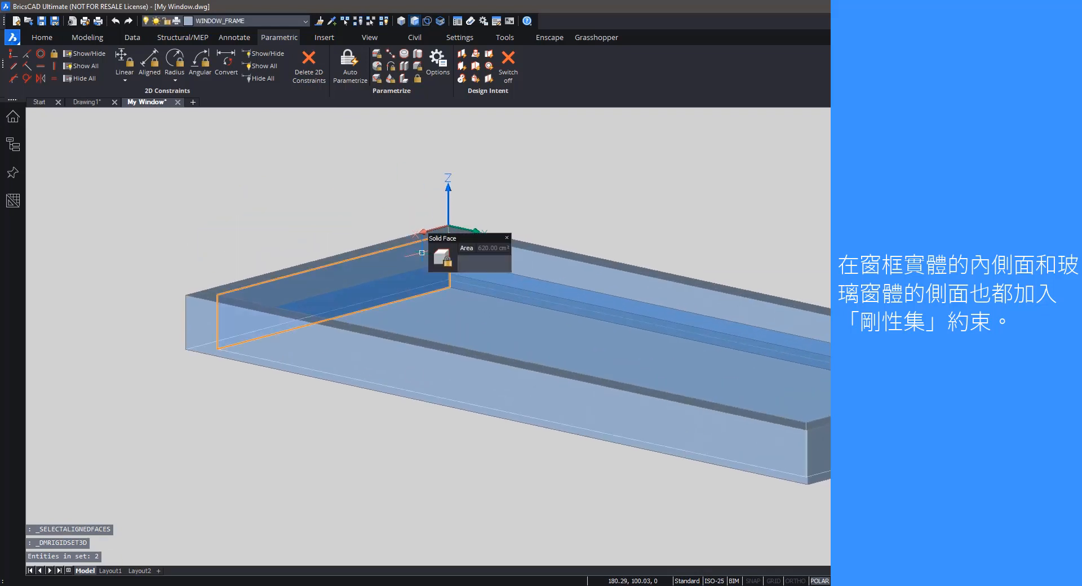
left_click(464, 257)
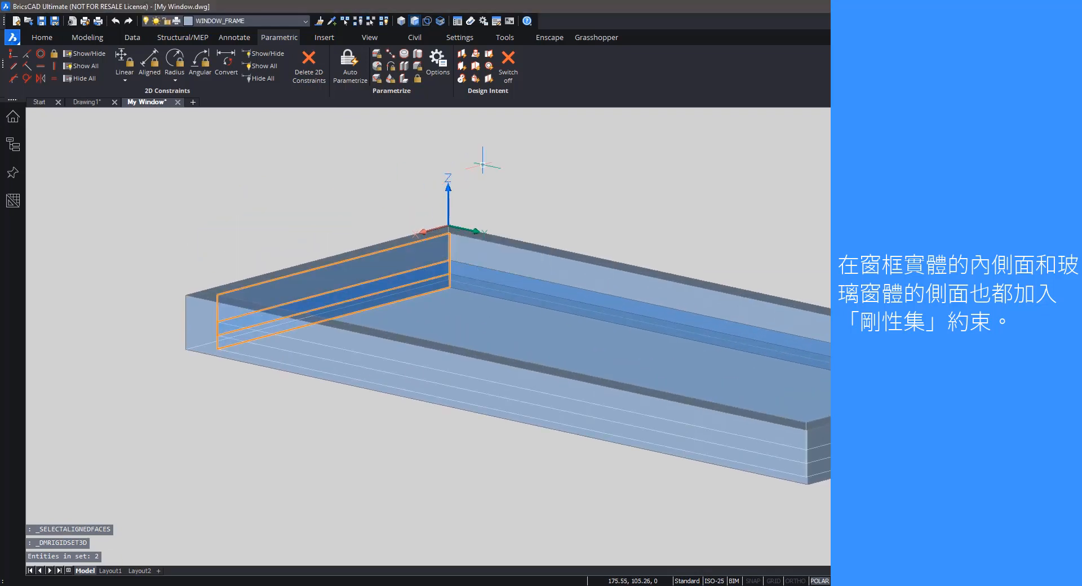
left_click(491, 187)
Add a rigid set constraint to the aligned inner frame and glass faces on the remaining long side, farthest from the origin.
scroll(550, 304, "down", 2)
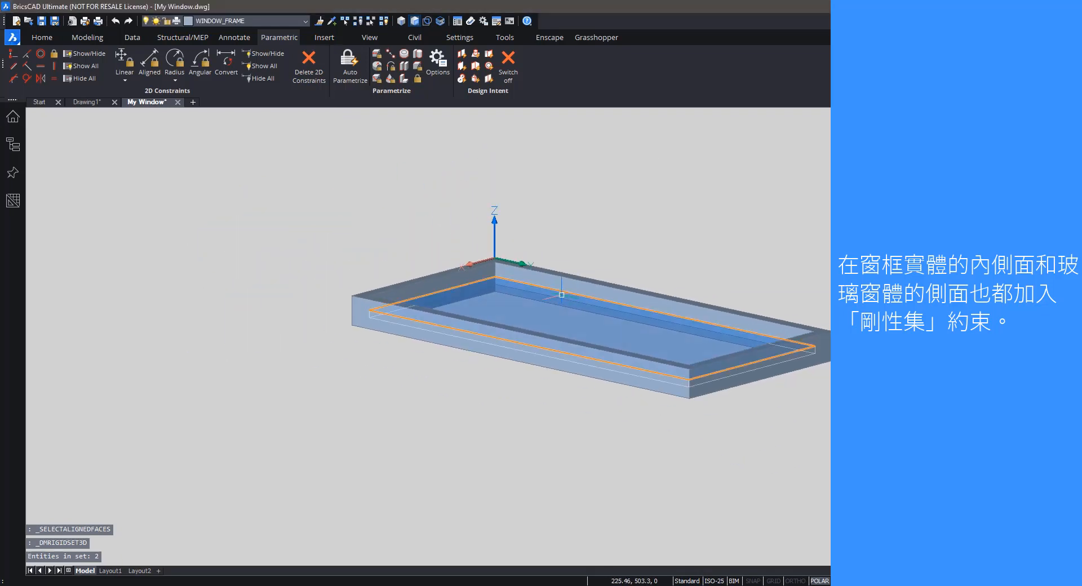
middle_click_drag(562, 286, 314, 297, "shift")
scroll(326, 300, "up", 1)
mouse_move(325, 303)
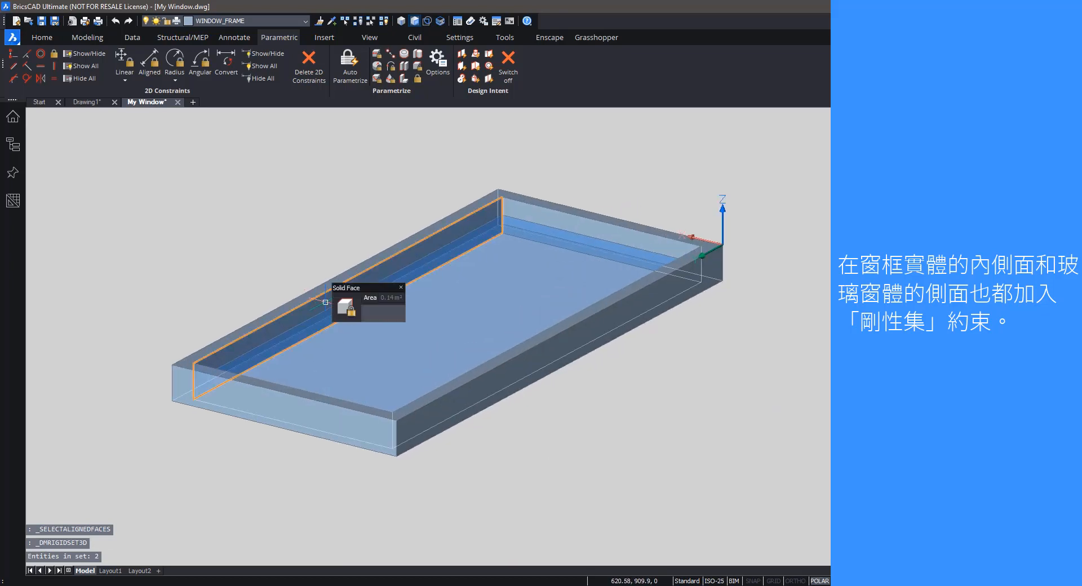
left_click(360, 307)
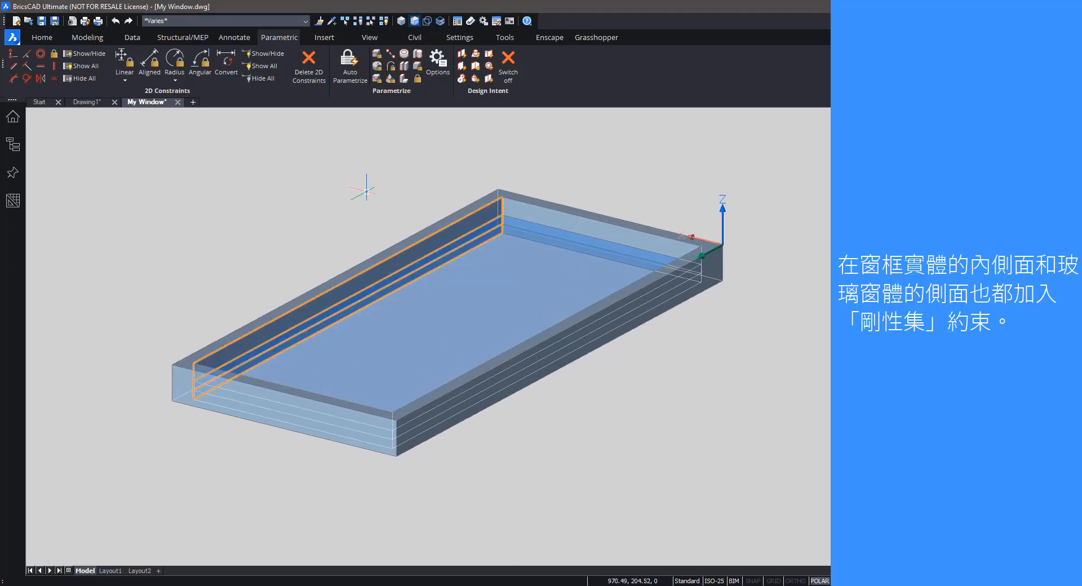
mouse_move(379, 211)
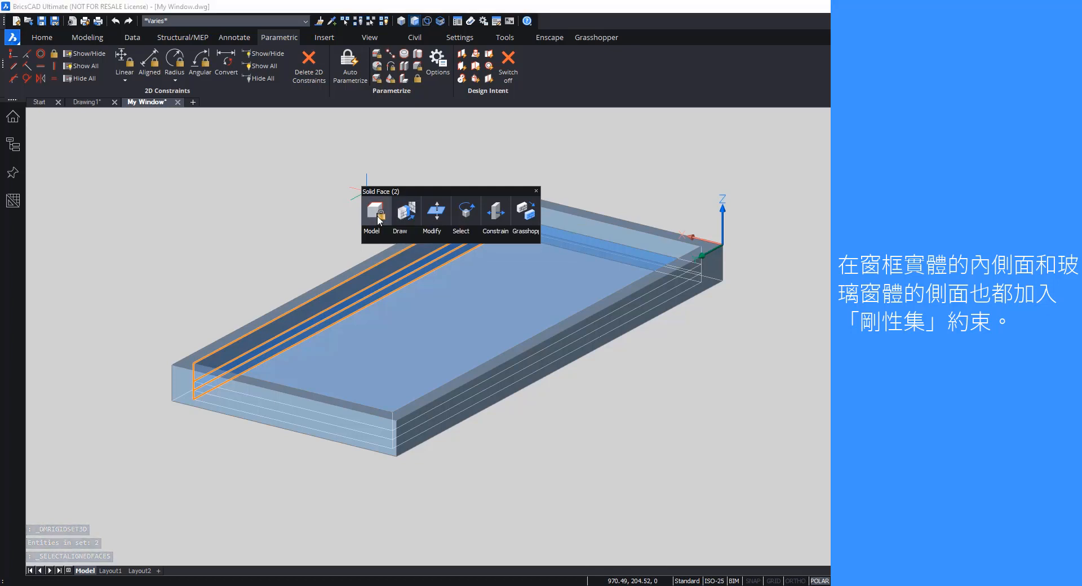
key("Escape")
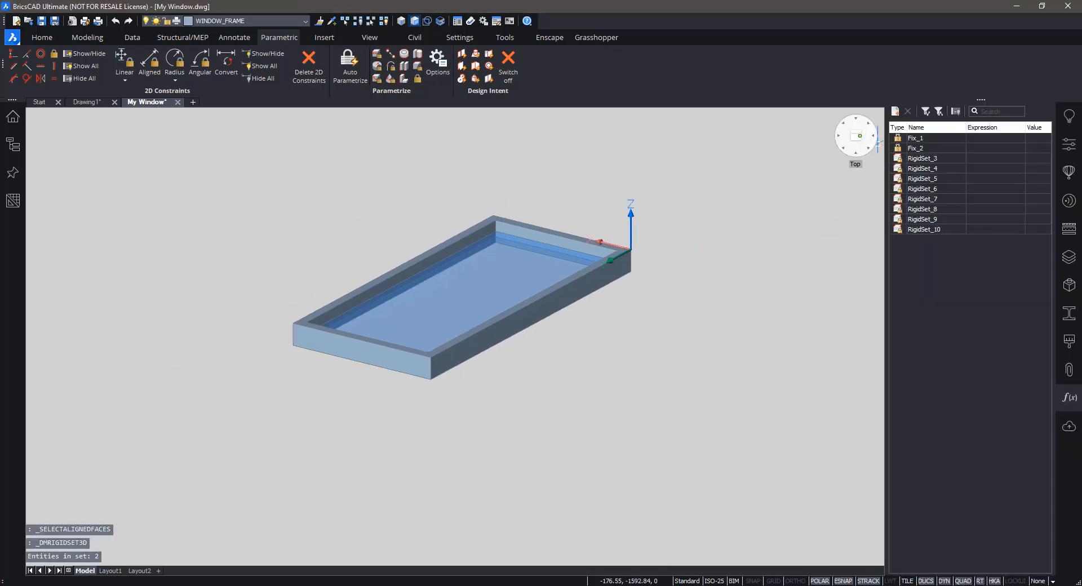
Test the rigid sets by push/pulling the frame's inner short-side face farthest from the origin inward, and undo the change.
left_click(857, 136)
scroll(642, 312, "down", 3)
middle_click_drag(634, 316, 669, 255, "shift")
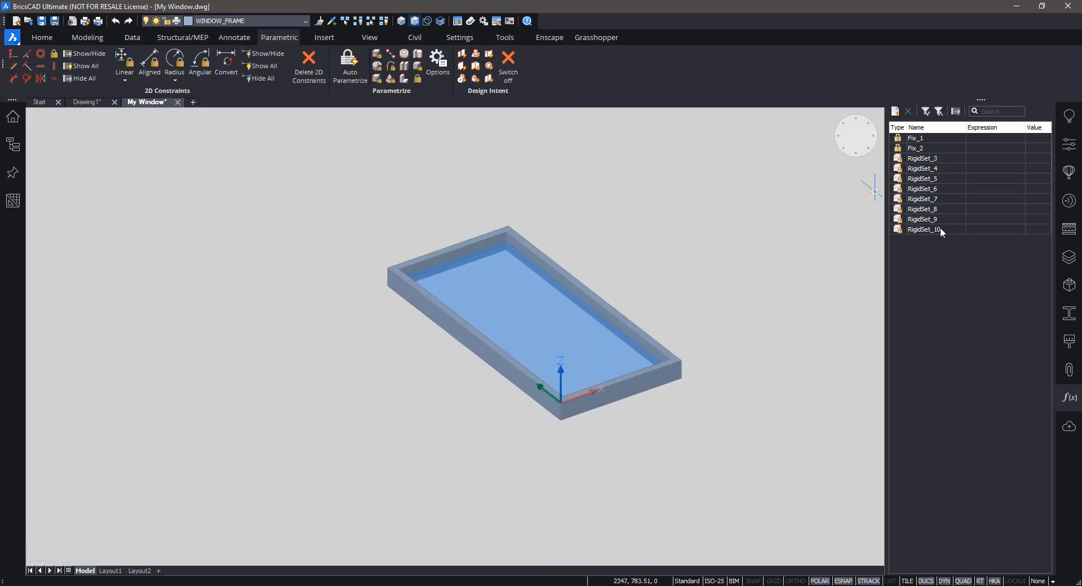
scroll(695, 260, "up", 2)
middle_click_drag(697, 260, 716, 256, "shift")
middle_click_drag(623, 225, 708, 262, "shift")
mouse_move(585, 273)
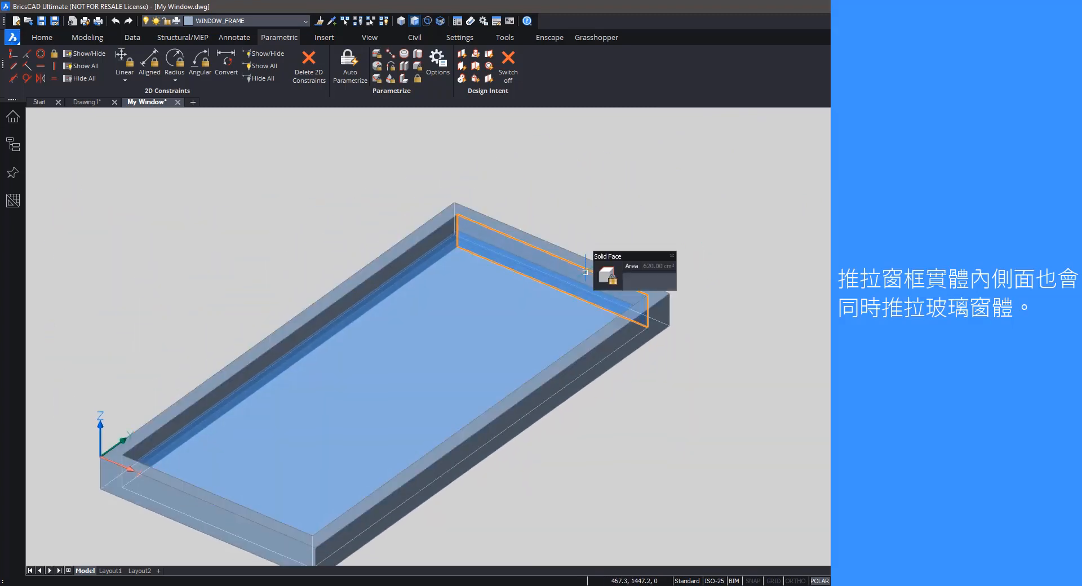
left_click(665, 286)
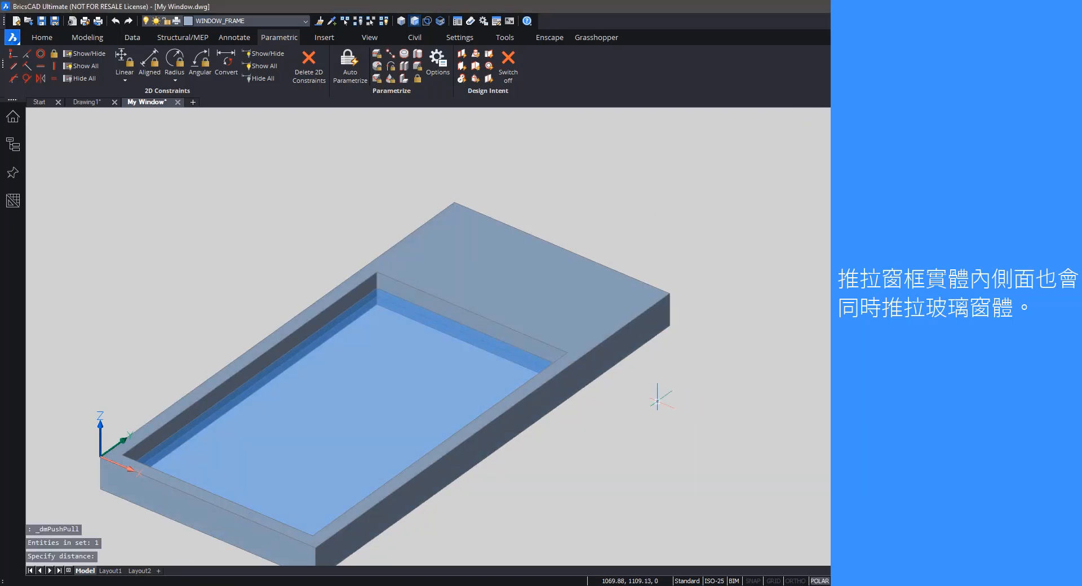
scroll(648, 397, "up", 3)
scroll(467, 333, "down", 4)
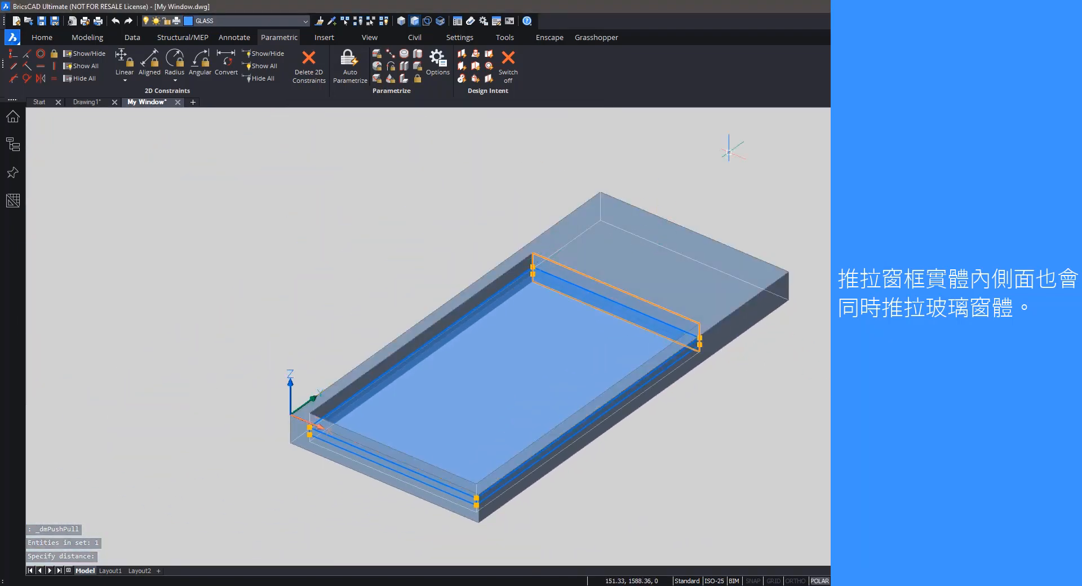
key("Escape")
key("ctrl+z")
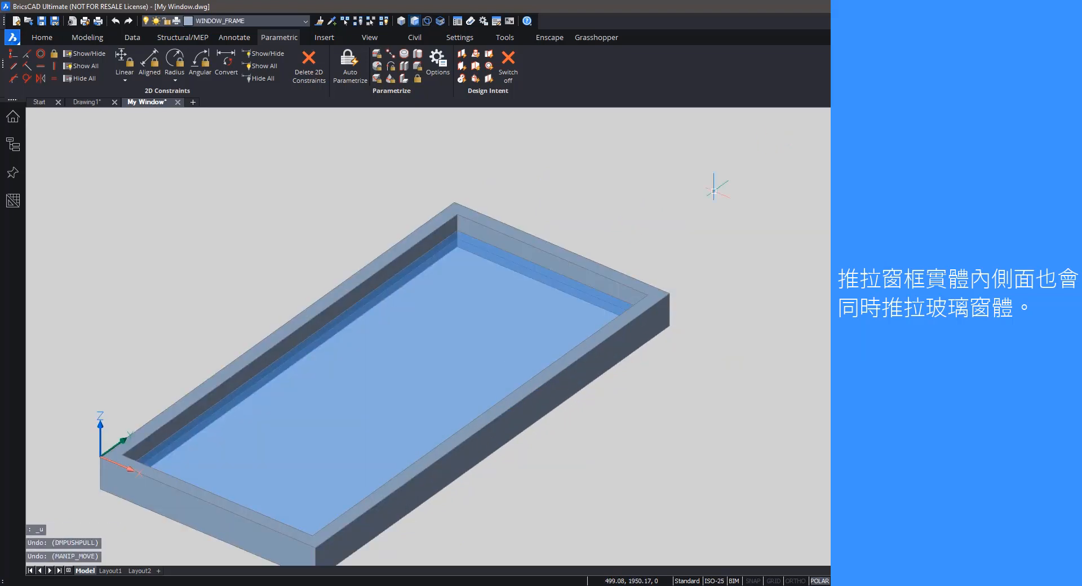
Add a 3D distance constraint of 1500 between the frame's two outer short-side faces.
left_click(1014, 147)
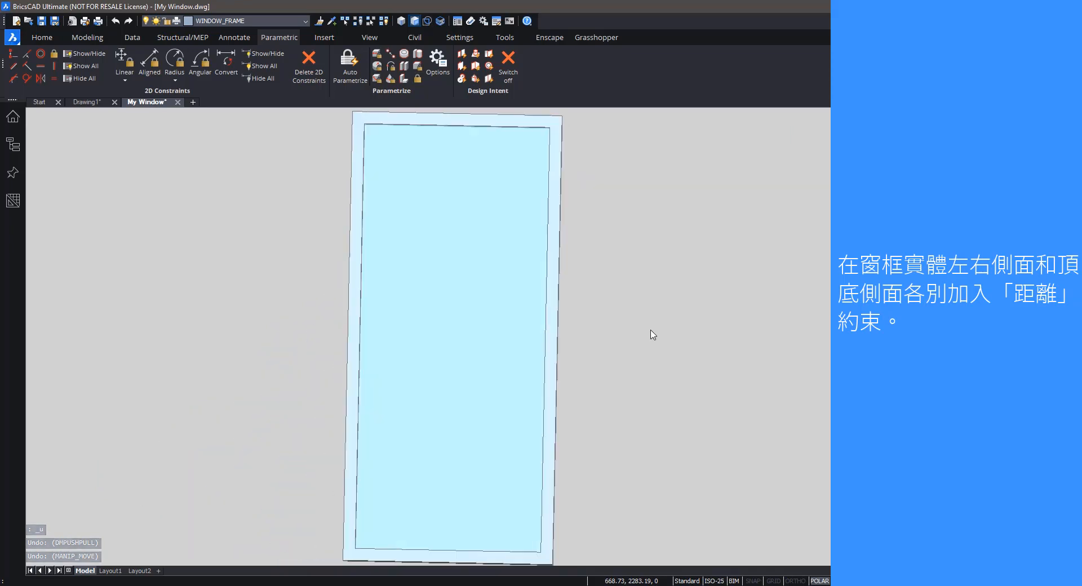
scroll(671, 327, "down", 2)
mouse_move(603, 323)
middle_mouse_down("shift")
mouse_move(688, 296)
mouse_move(785, 215)
middle_mouse_up("shift")
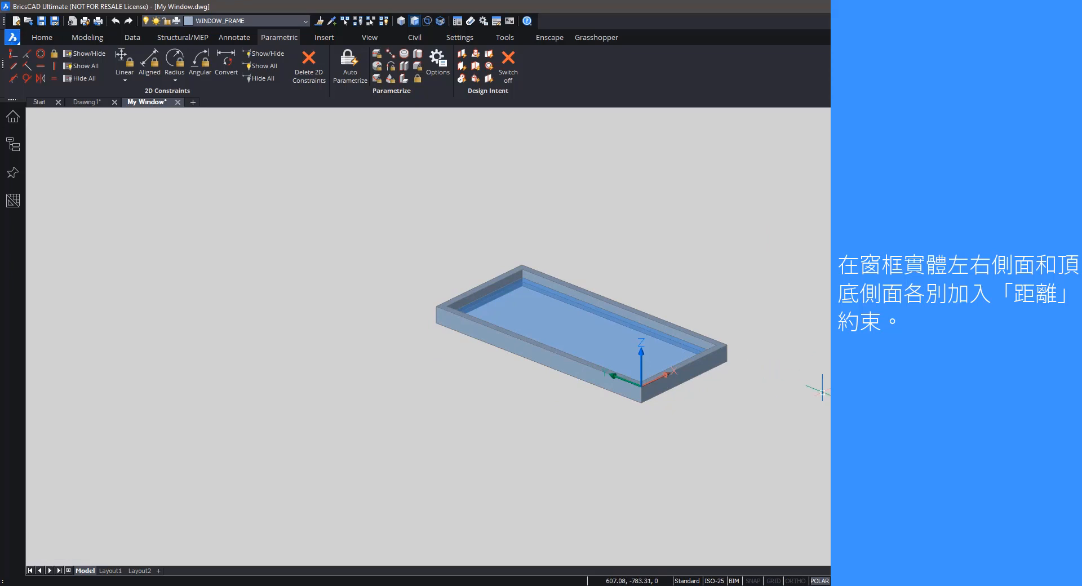
scroll(795, 365, "up", 2)
middle_click_drag(789, 356, 770, 340)
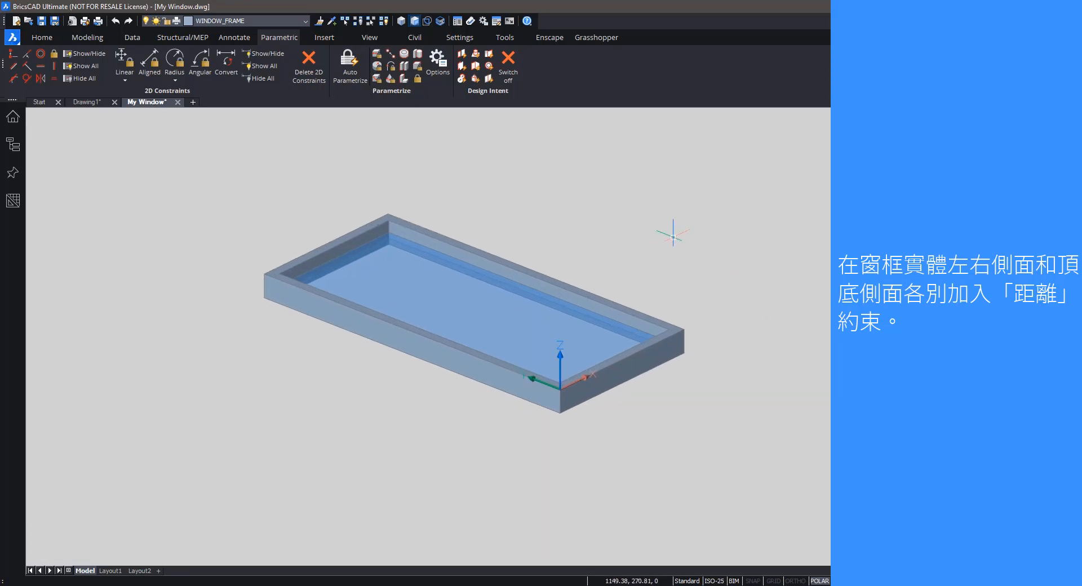
left_click(377, 56)
middle_click_drag(603, 173, 641, 200)
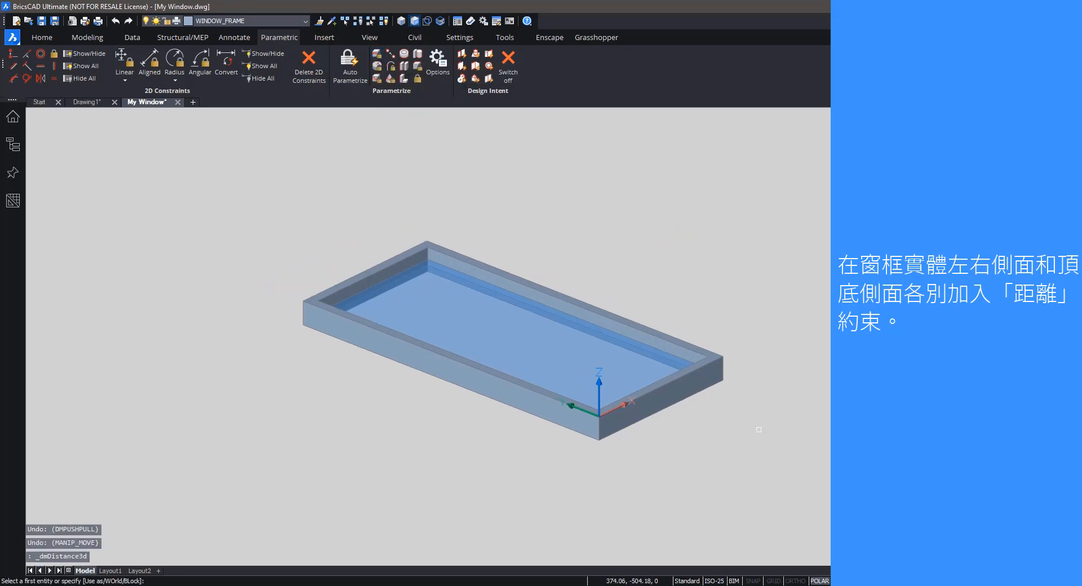
left_click(673, 399)
middle_click_drag(614, 461, 335, 390)
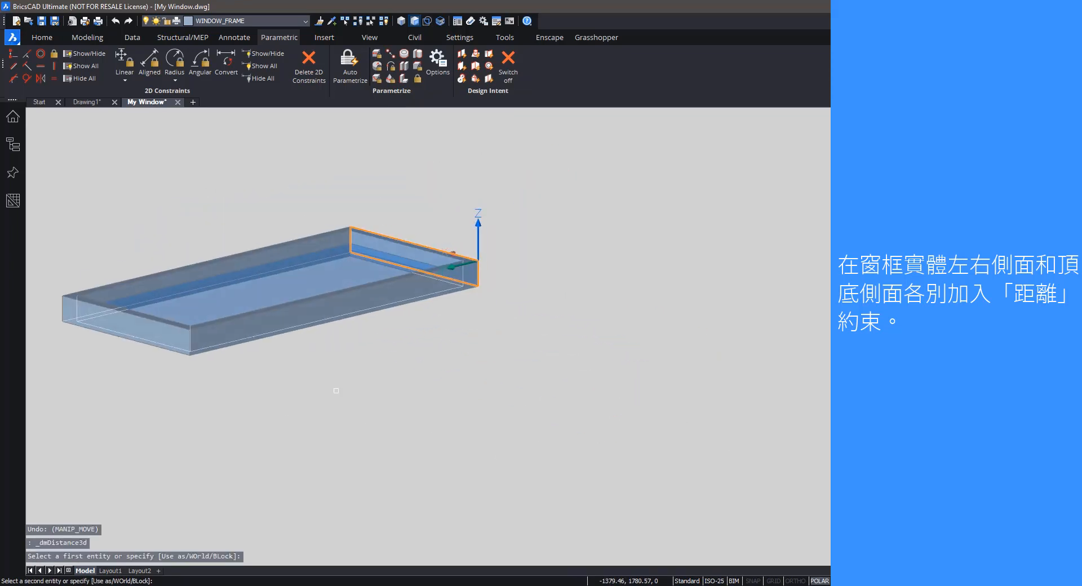
left_click(153, 333)
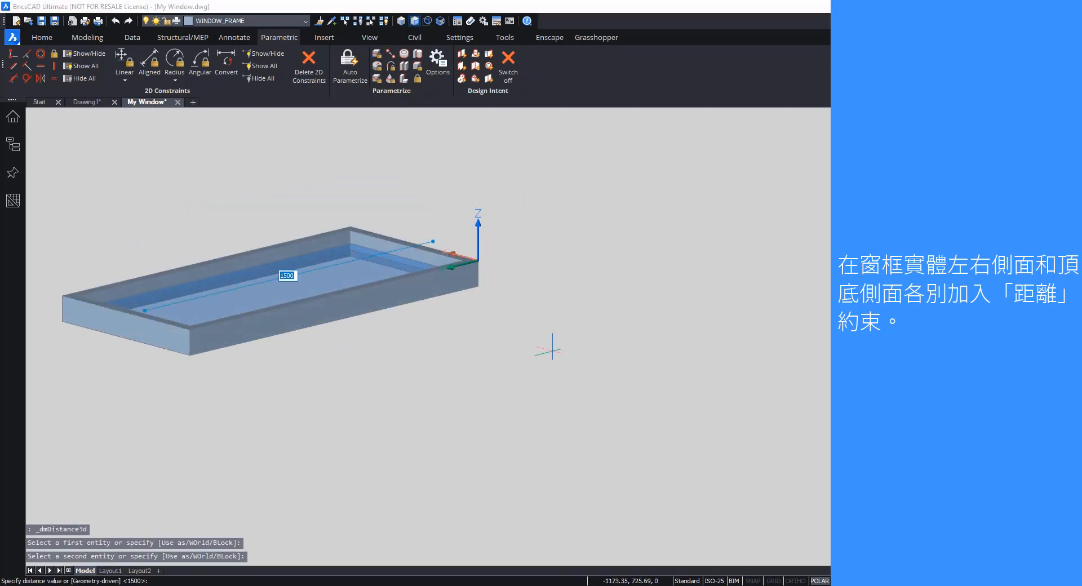
key("Return")
Add a 3D distance constraint of 700 between the frame's two outer long-side faces.
middle_click_drag(552, 349, 503, 328, "shift")
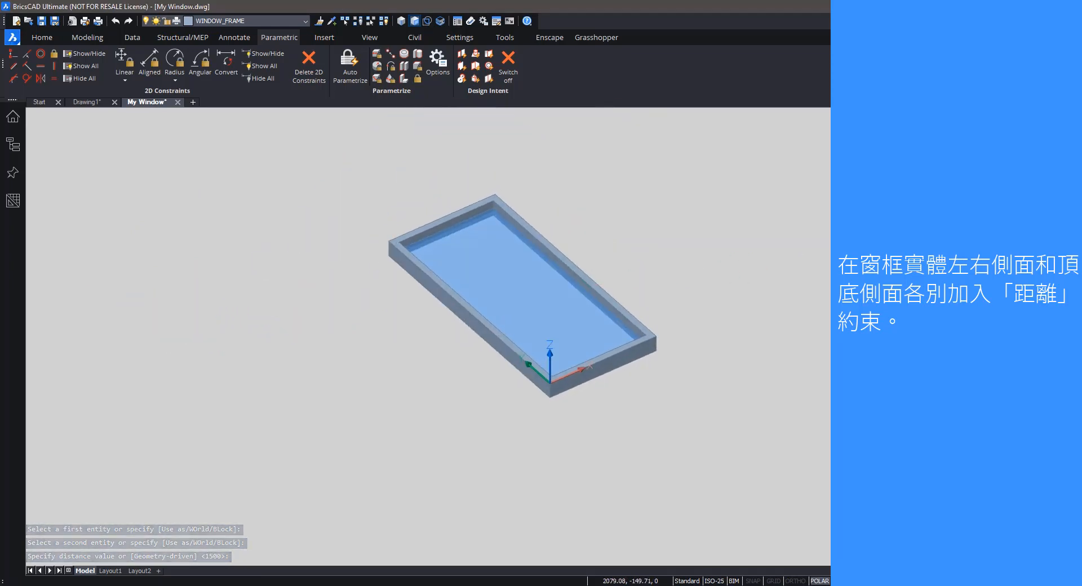
scroll(543, 180, "up", 2)
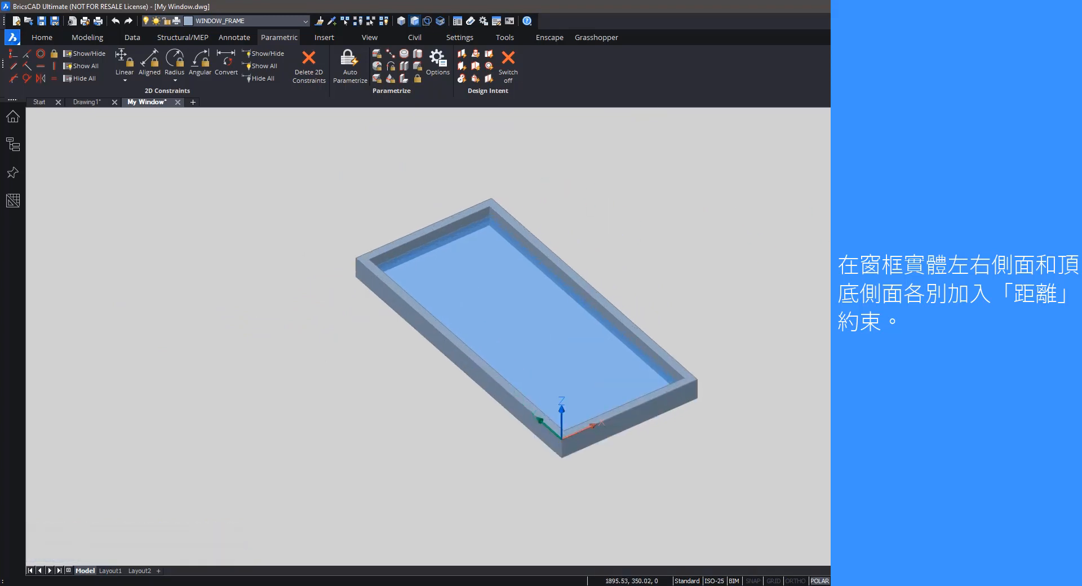
middle_click_drag(604, 255, 606, 242, "shift")
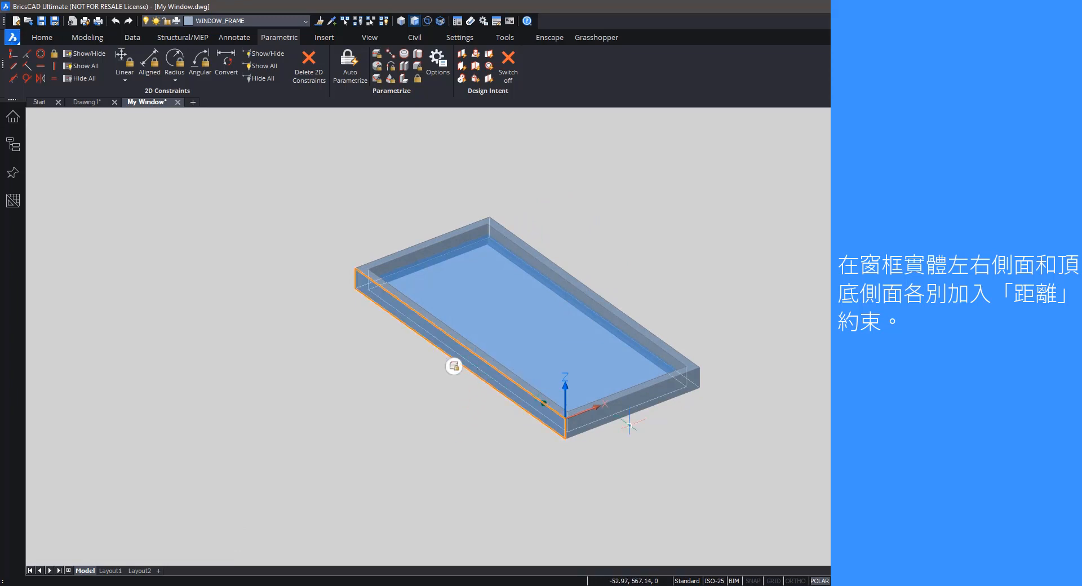
middle_click_drag(654, 408, 471, 399, "shift")
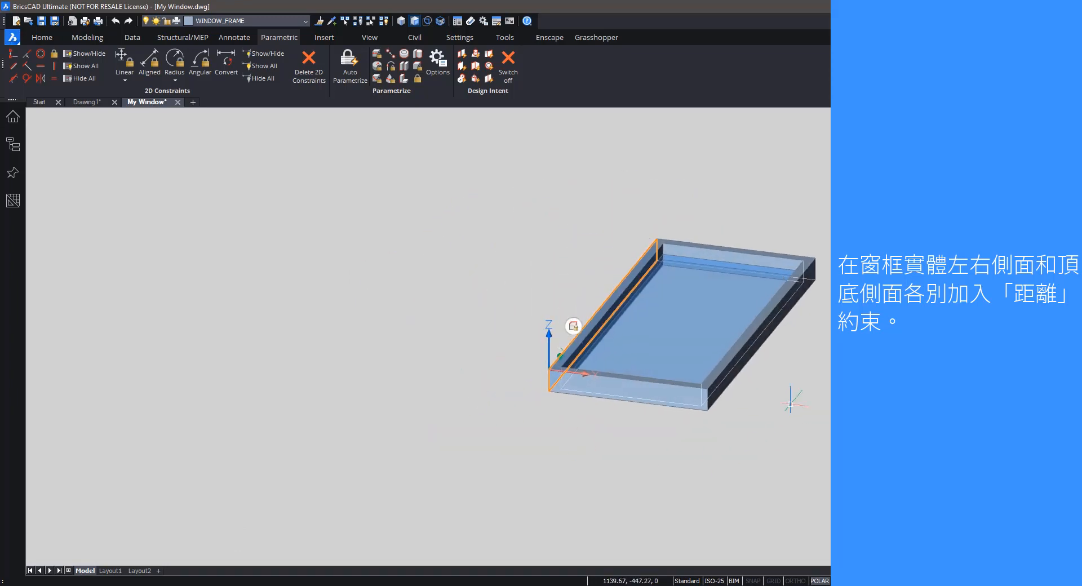
left_click(765, 332)
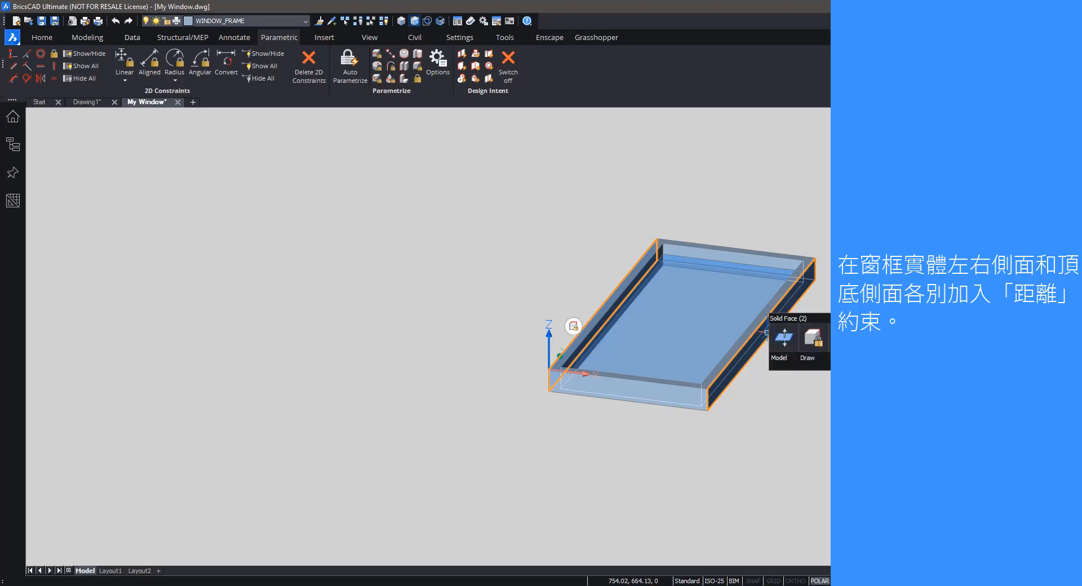
left_click(842, 338)
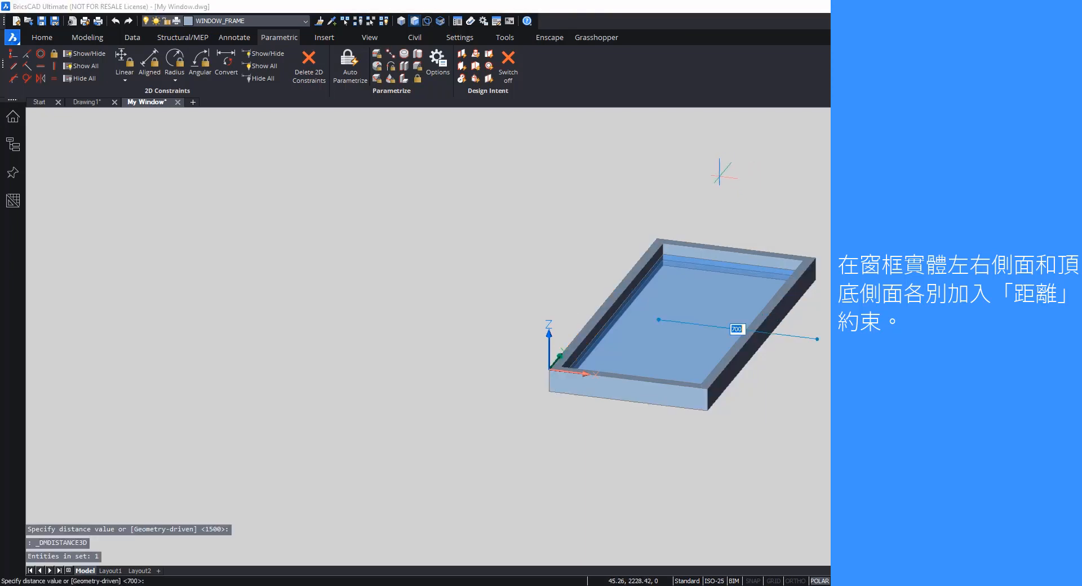
key("Return")
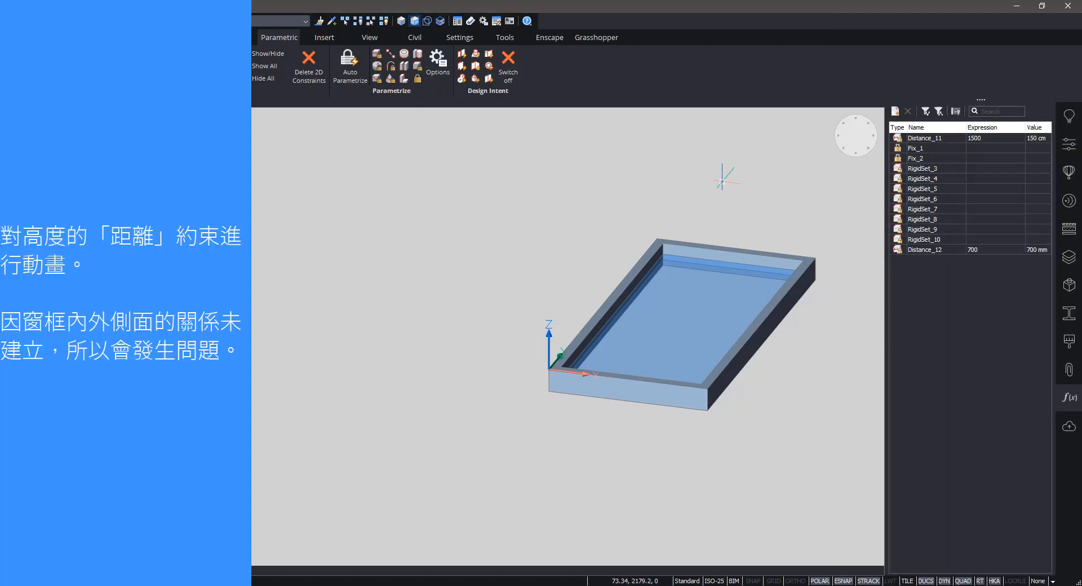
Animate the 1500 distance constraint to test how the window's height changes.
middle_click_drag(724, 186, 613, 219, "shift")
scroll(611, 219, "up", 1)
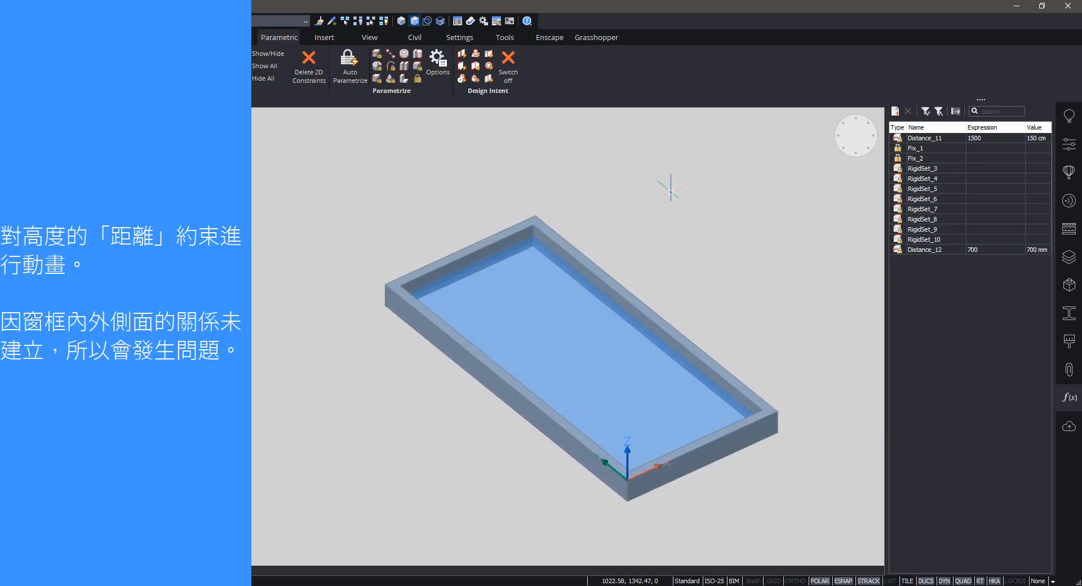
right_click(926, 141)
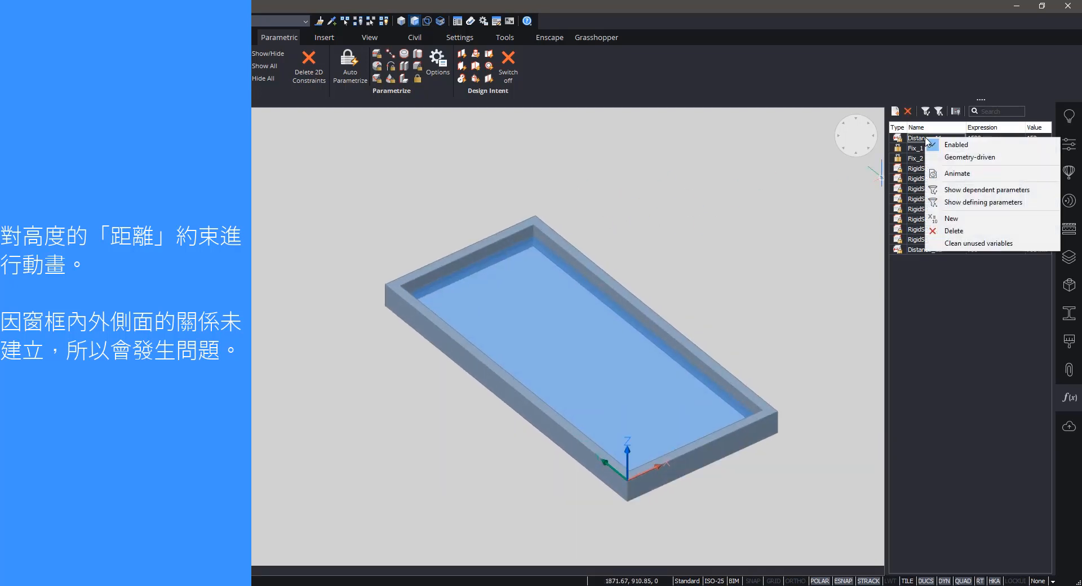
left_click(964, 173)
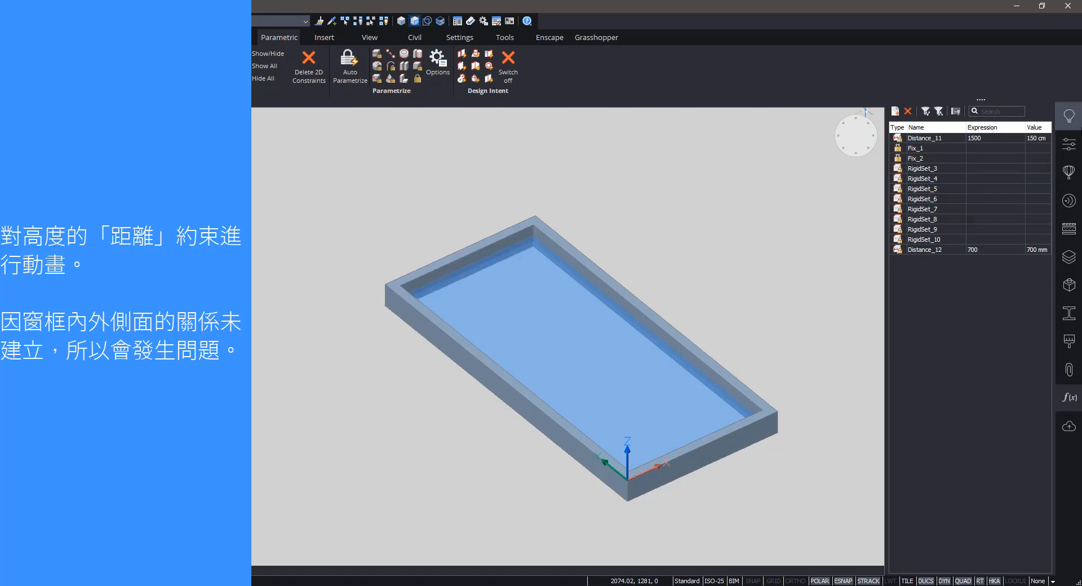
right_click(931, 136)
left_click(965, 173)
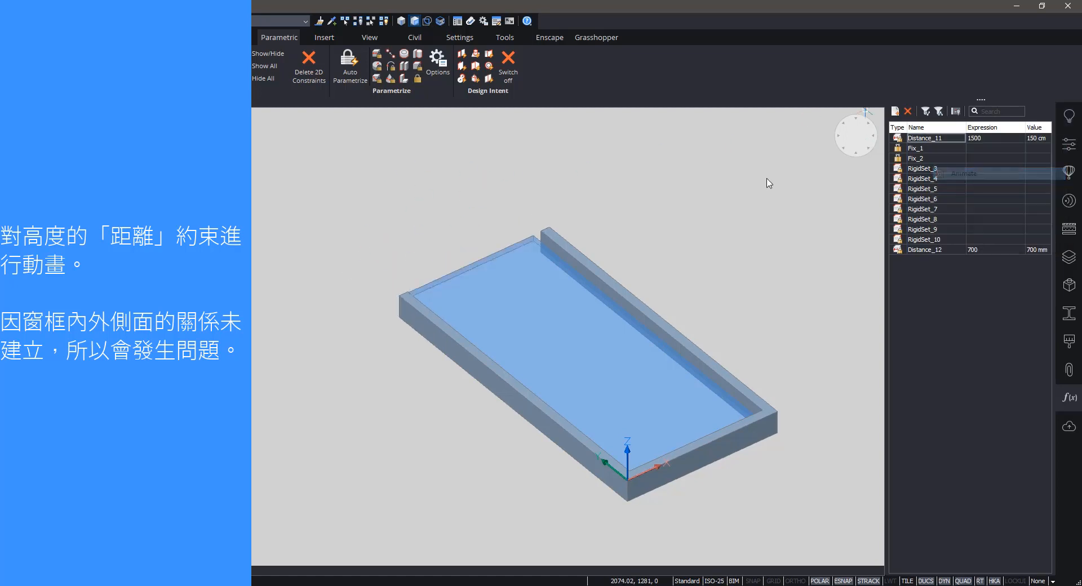
Examine how the frame's inner and outer faces relate at the short side farthest from the origin.
middle_click_drag(570, 203, 864, 177, "shift")
scroll(451, 383, "up", 3)
middle_click_drag(469, 389, 324, 378)
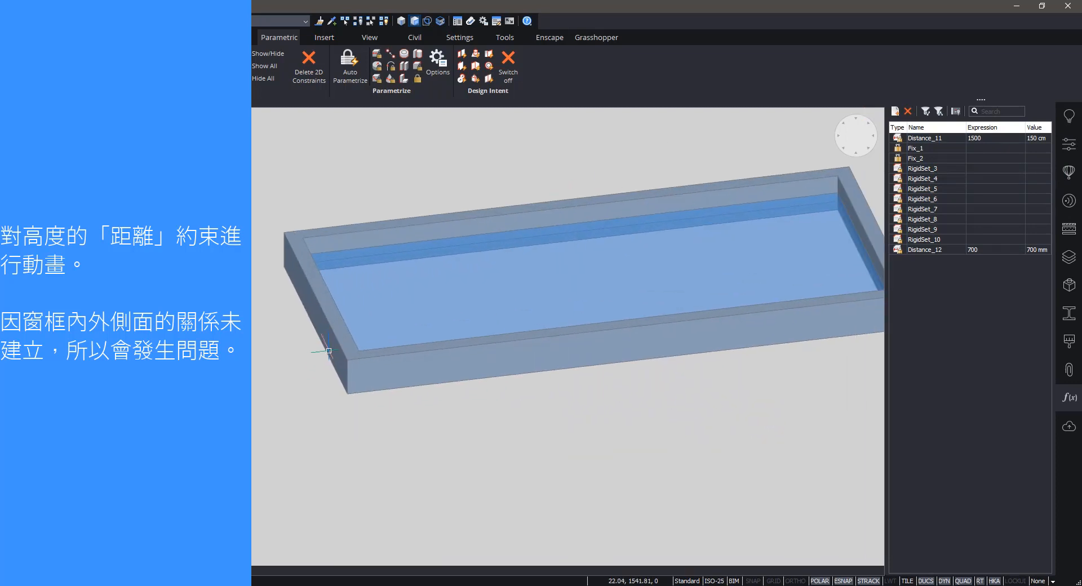
mouse_move(329, 351)
middle_click_drag(356, 411, 304, 385, "shift")
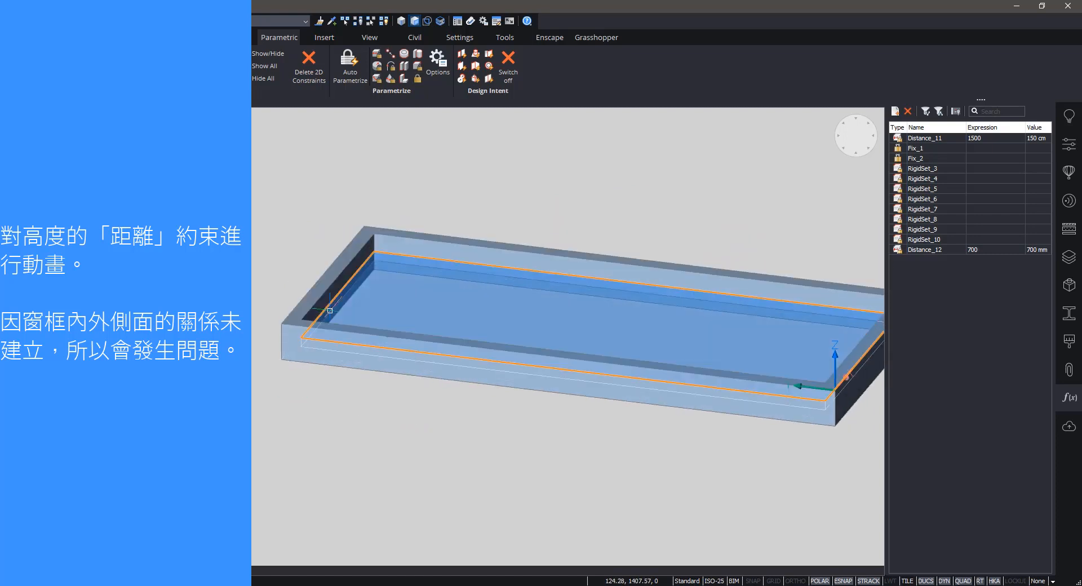
middle_click_drag(457, 183, 421, 252, "shift")
scroll(569, 193, "down", 2)
middle_click_drag(618, 192, 532, 219)
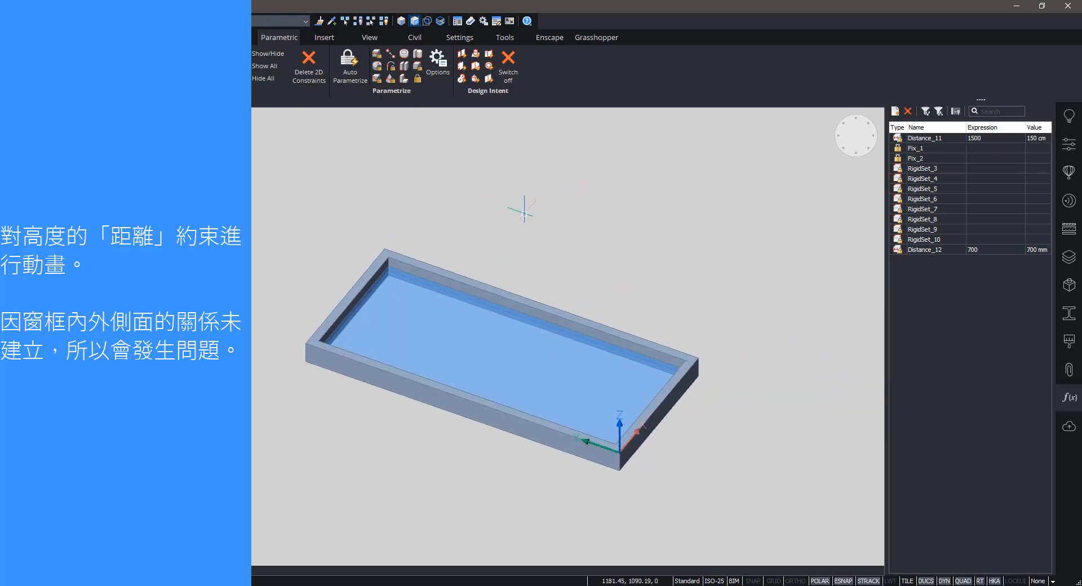
mouse_move(364, 291)
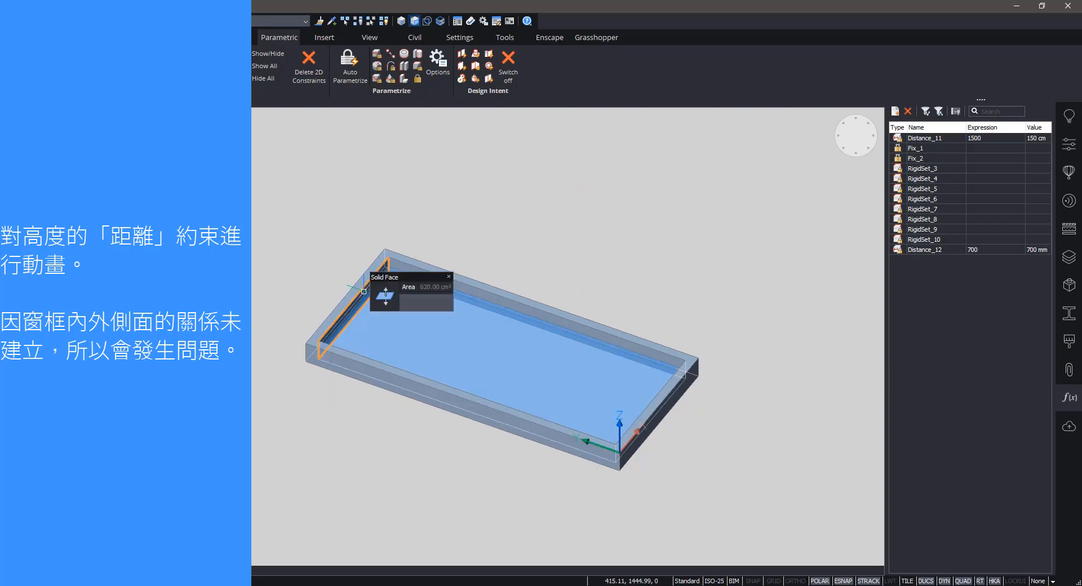
middle_click_drag(253, 338, 325, 304, "shift")
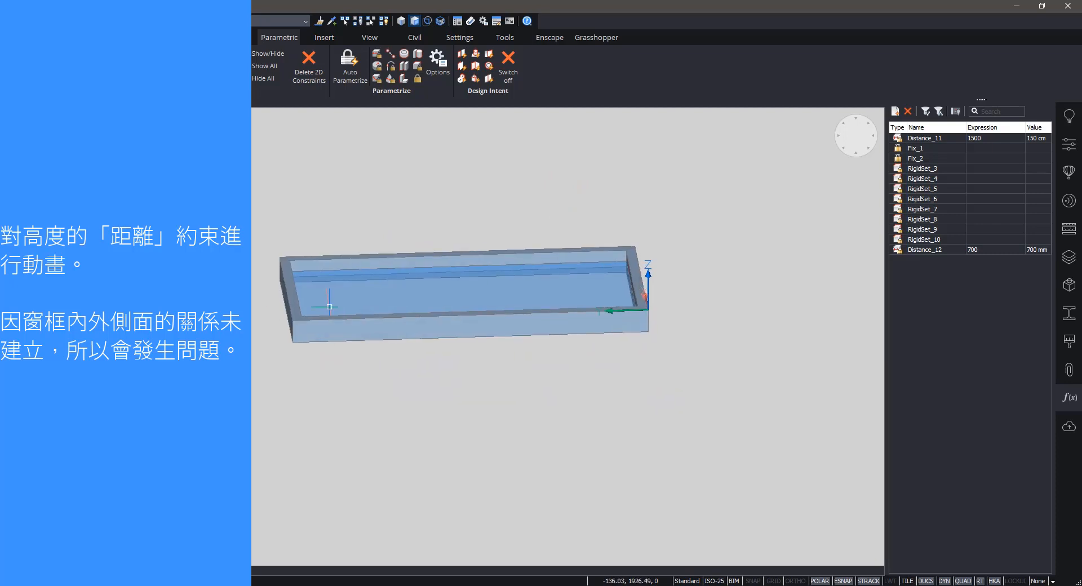
mouse_move(288, 308)
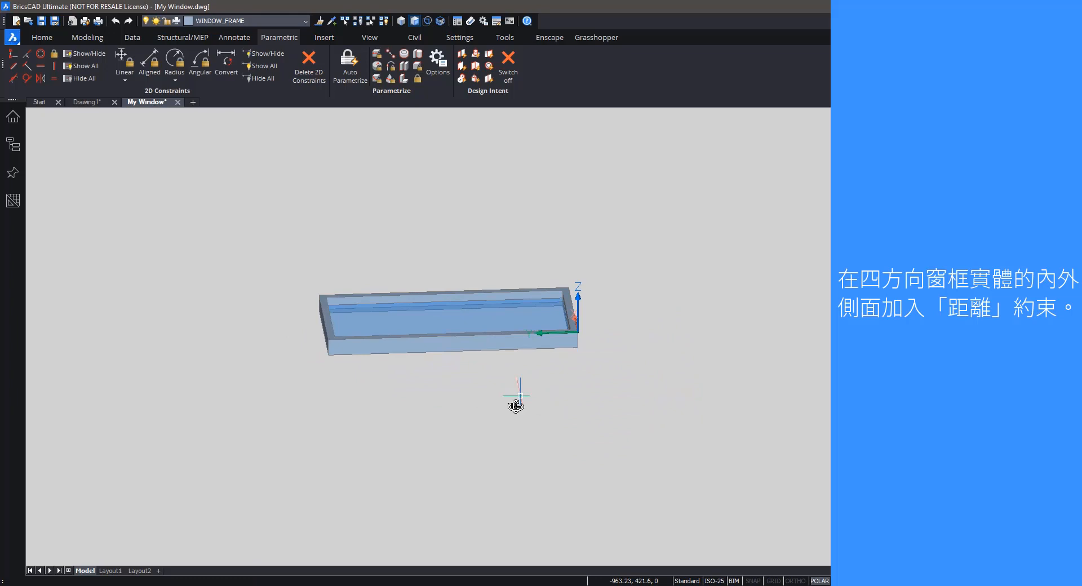
Add a 3D distance constraint of 40 between the frame's inner and outer faces on the short side farthest from the origin.
middle_click_drag(511, 411, 329, 359, "shift")
middle_click_drag(566, 200, 562, 253, "shift")
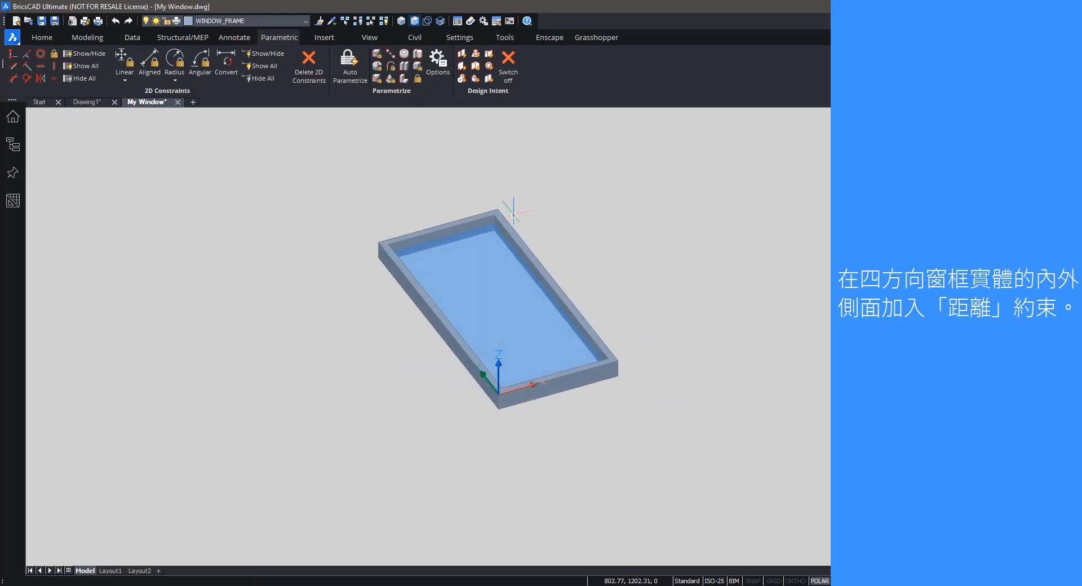
scroll(397, 176, "up", 8)
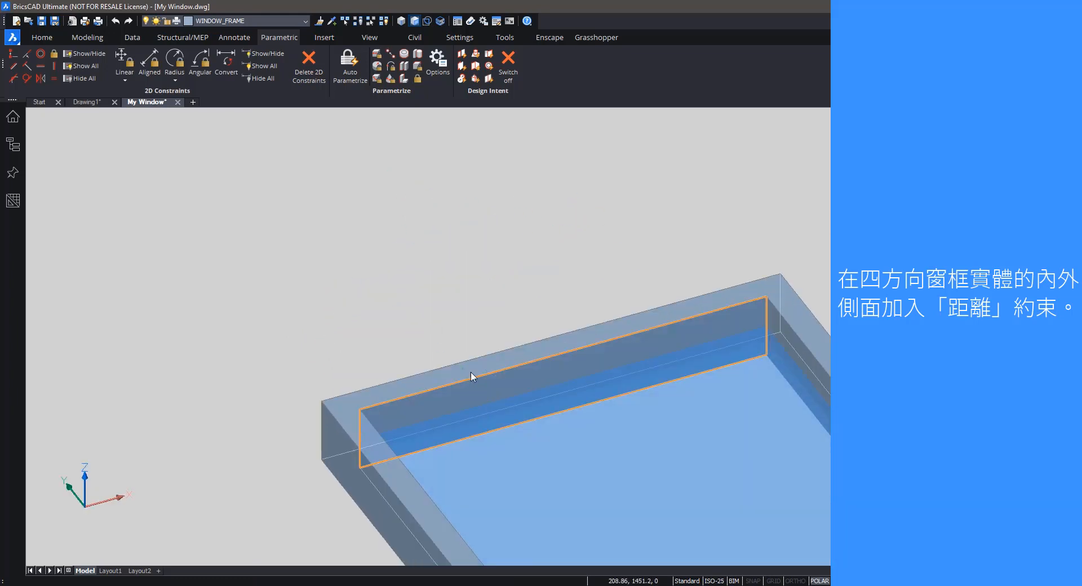
middle_click_drag(470, 379, 636, 343, "shift")
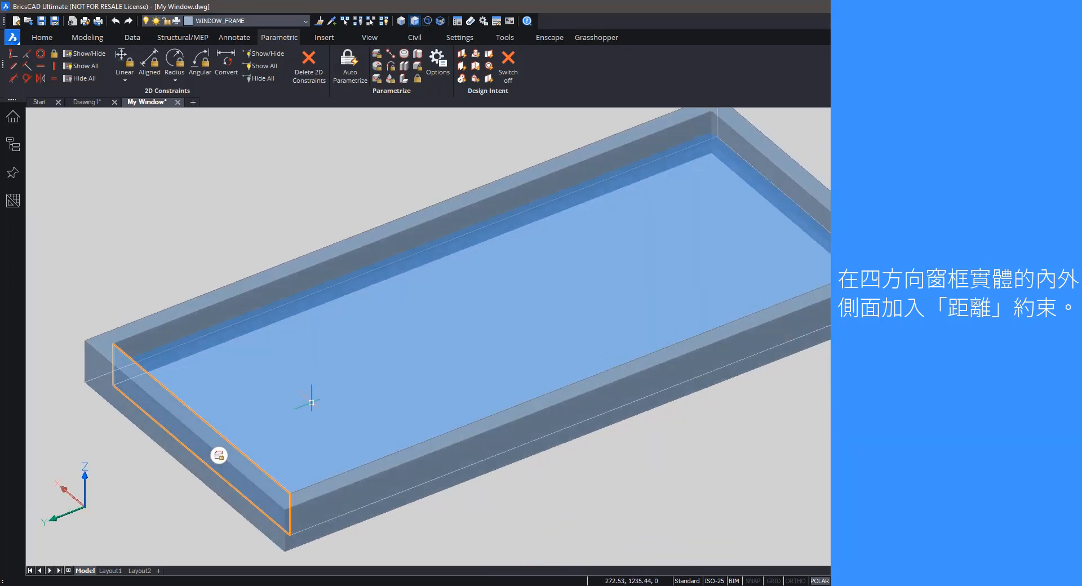
left_click(126, 412)
middle_click_drag(222, 216, 362, 193)
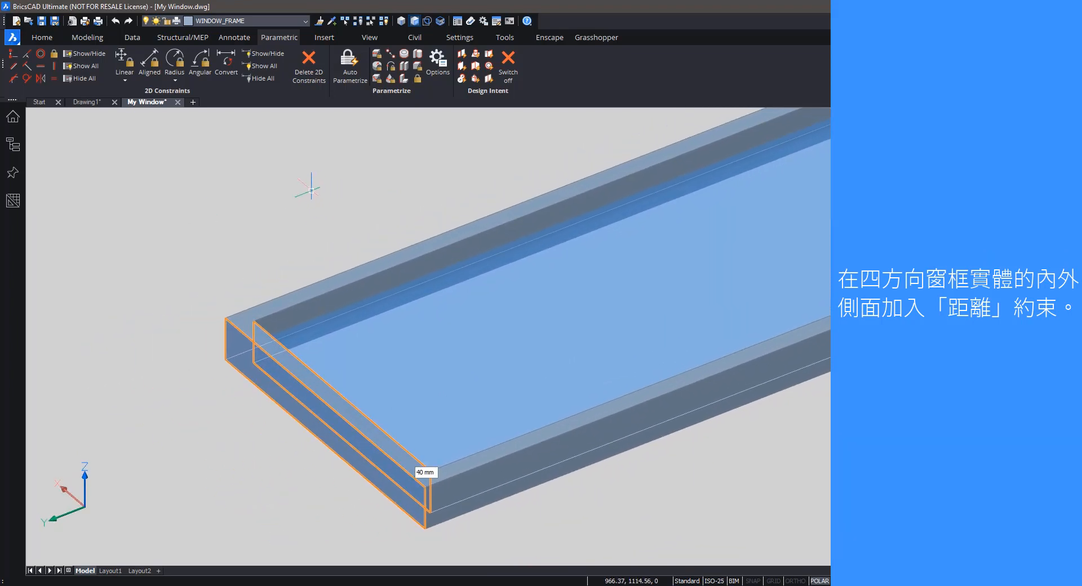
mouse_move(311, 191)
mouse_move(440, 230)
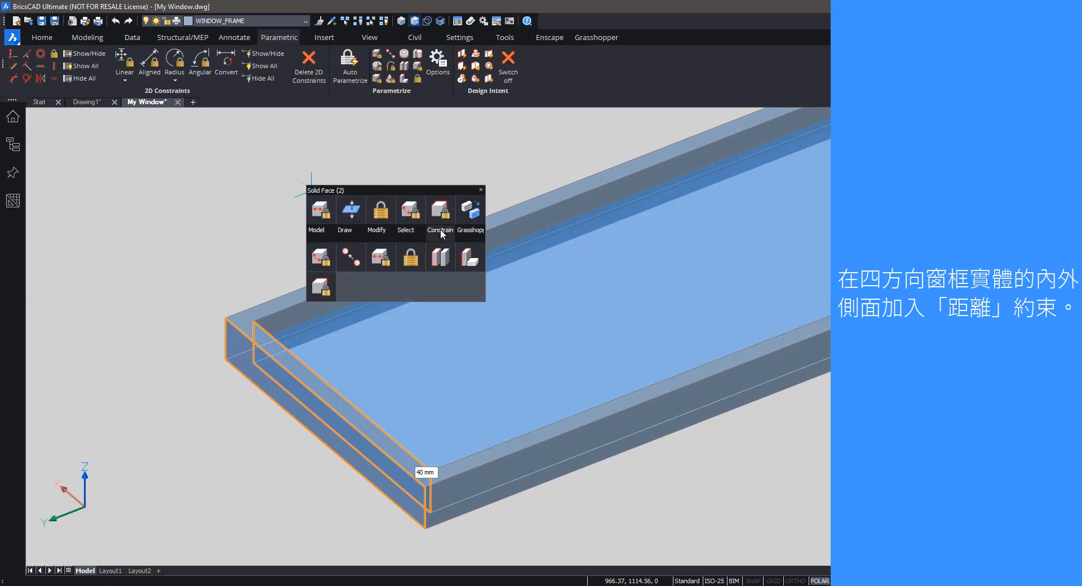
left_click(383, 269)
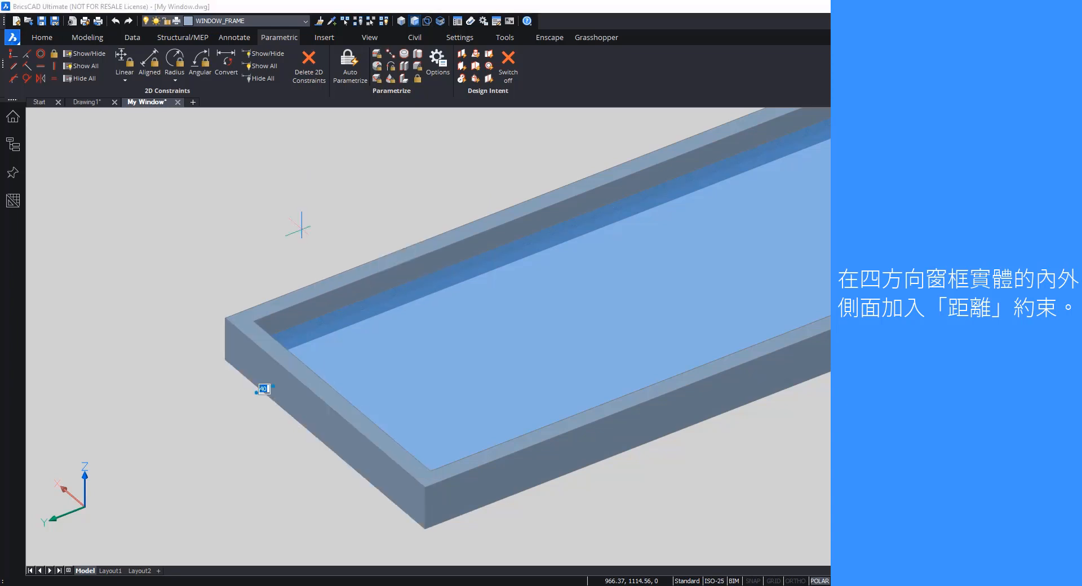
key("Return")
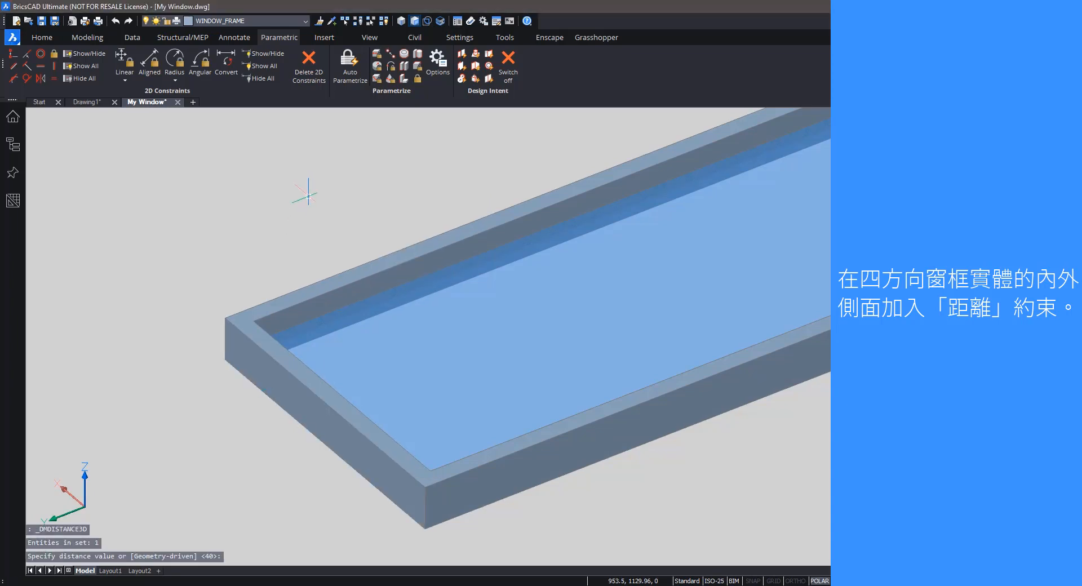
Add a 3D distance constraint of 40 between the frame's inner and outer faces on the long side at the origin.
scroll(386, 248, "down", 5)
middle_click_drag(387, 248, 653, 309, "shift")
scroll(460, 198, "up", 4)
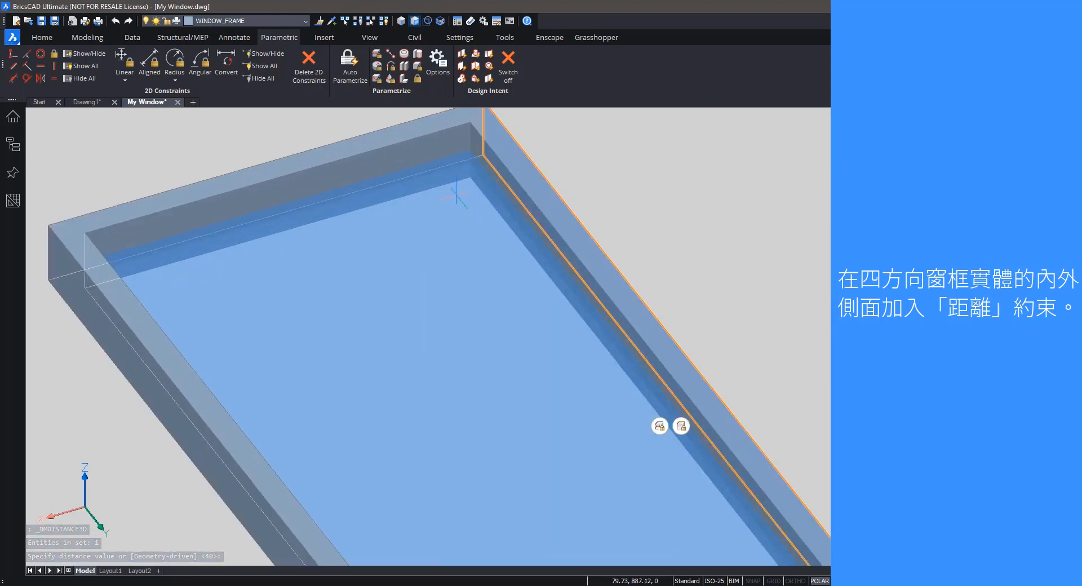
middle_click_drag(459, 198, 479, 169, "shift")
mouse_move(479, 169)
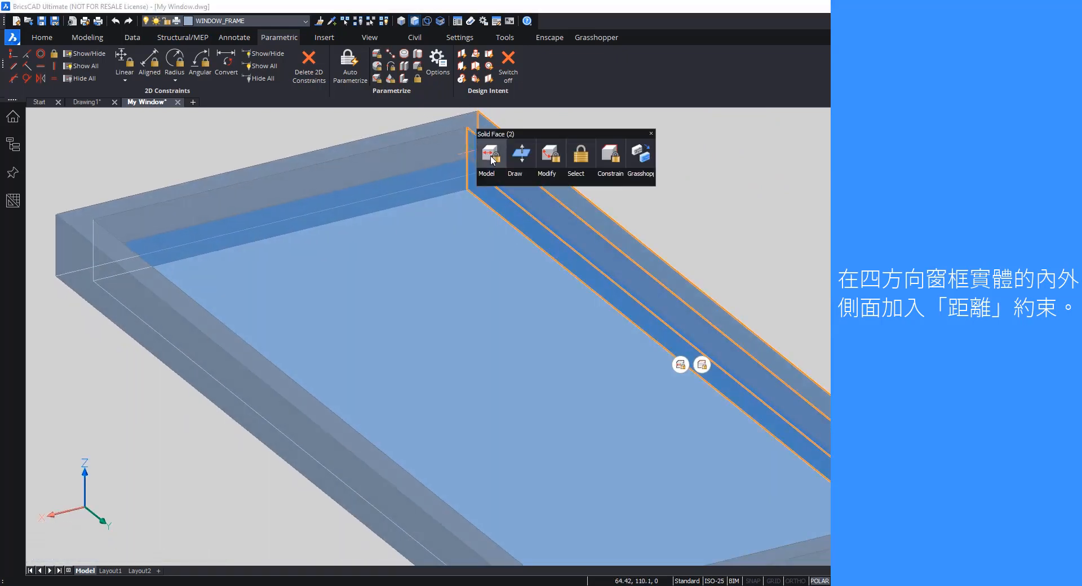
left_click(634, 165)
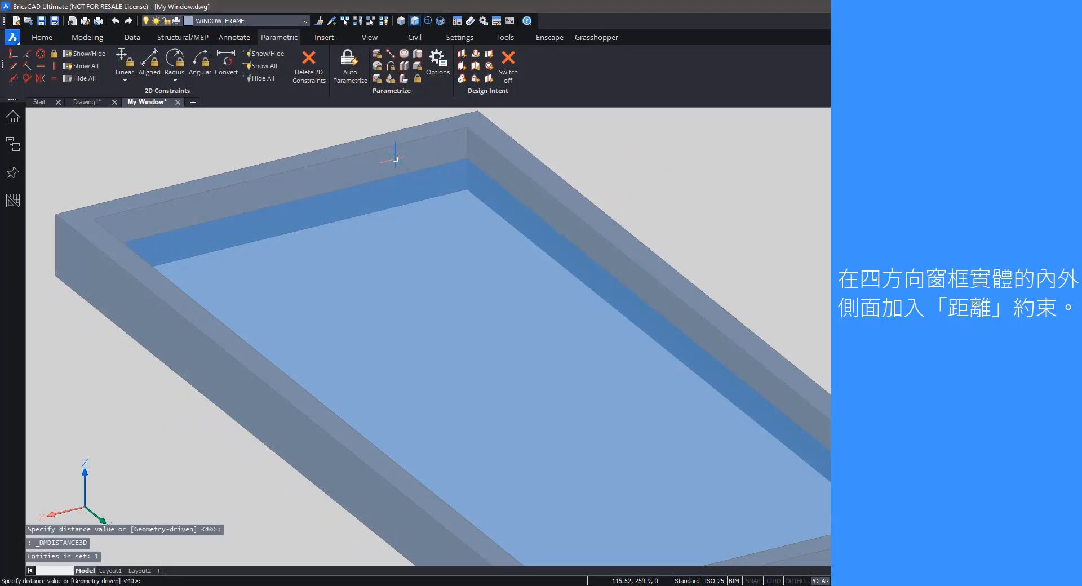
left_click(378, 162)
Add 3D distance constraints of 40 between the inner and outer faces on the frame's two remaining sides.
scroll(328, 234, "down", 4)
middle_click_drag(329, 234, 579, 235, "shift")
mouse_move(185, 237)
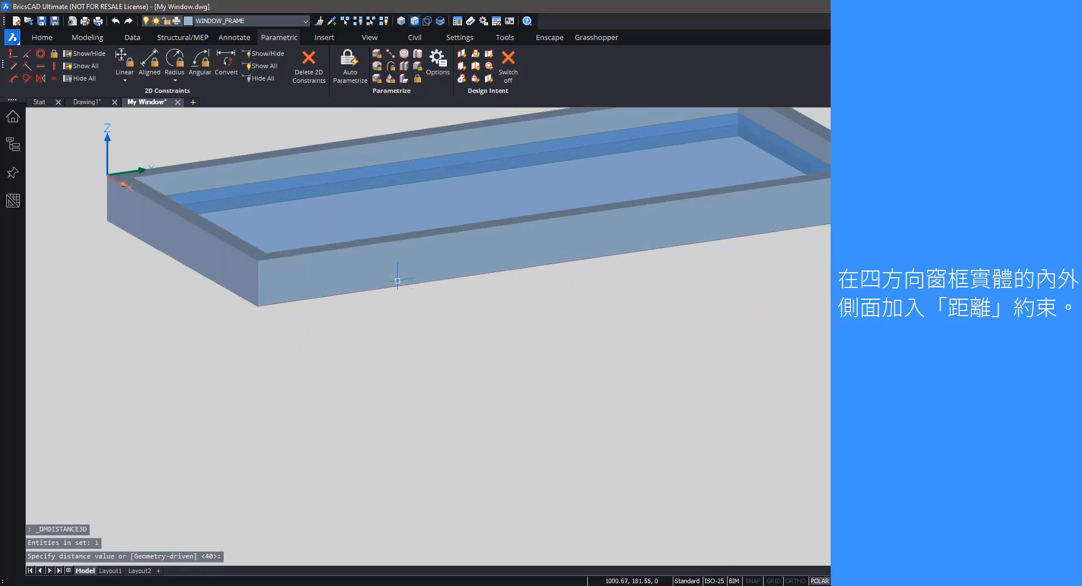
middle_click_drag(317, 348, 614, 323)
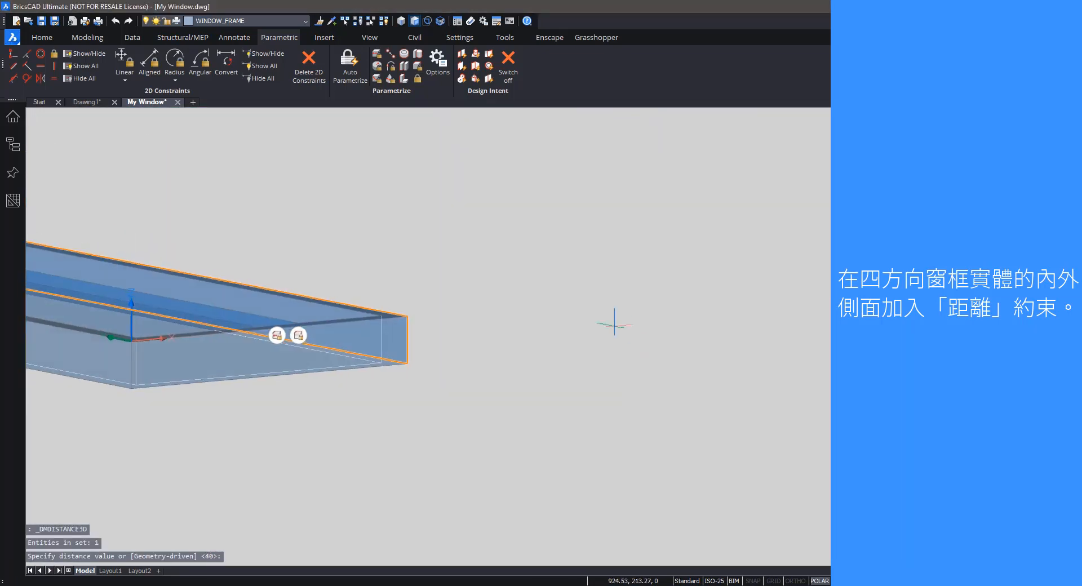
mouse_move(266, 299)
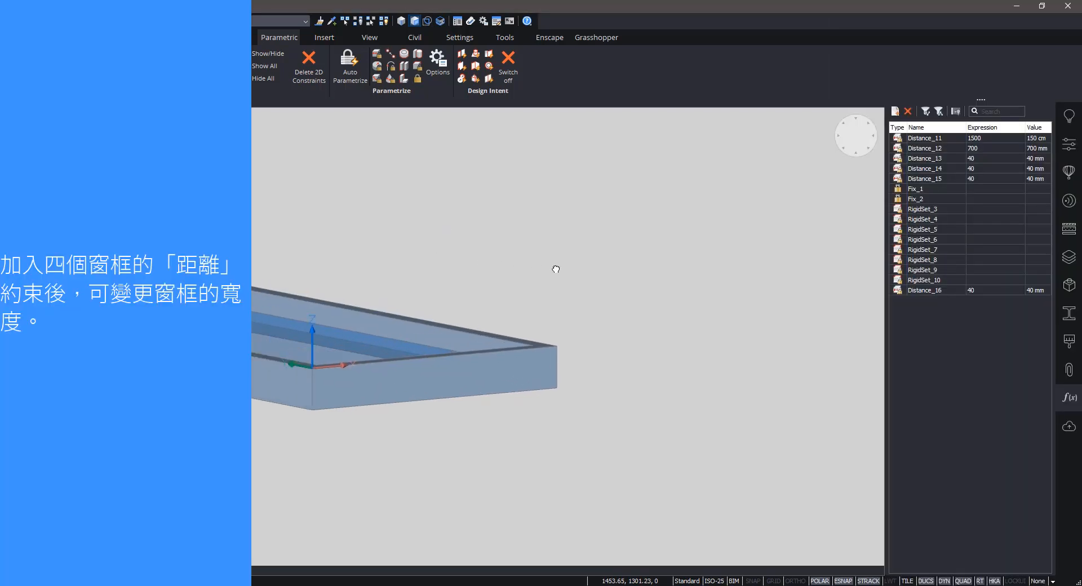
Set the Distance_13 constraint on the short side farthest from the origin to 100 to test the frame thickness.
middle_click_drag(555, 268, 532, 281, "shift")
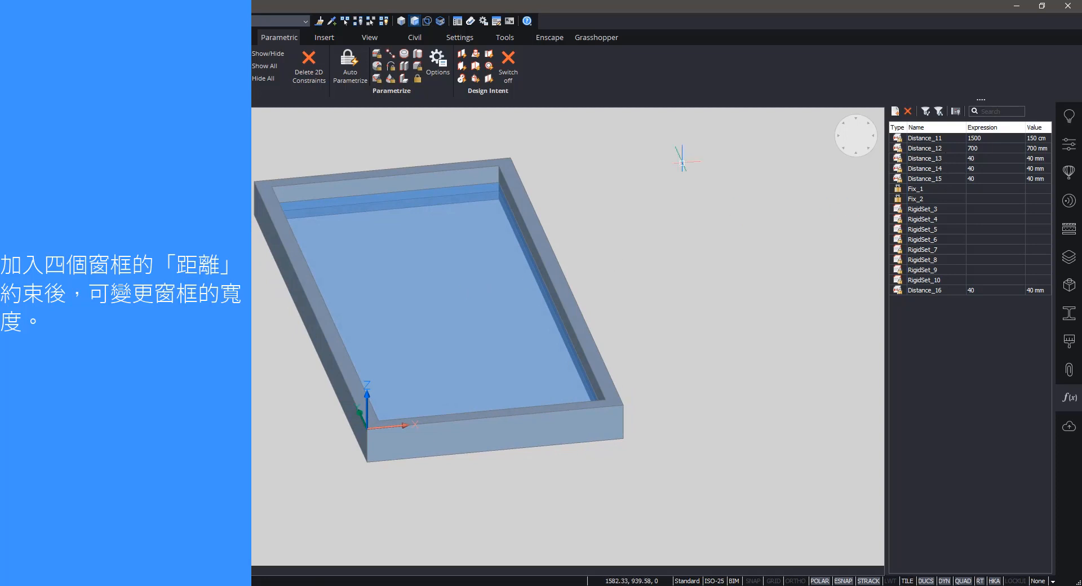
middle_click_drag(599, 216, 672, 239, "shift")
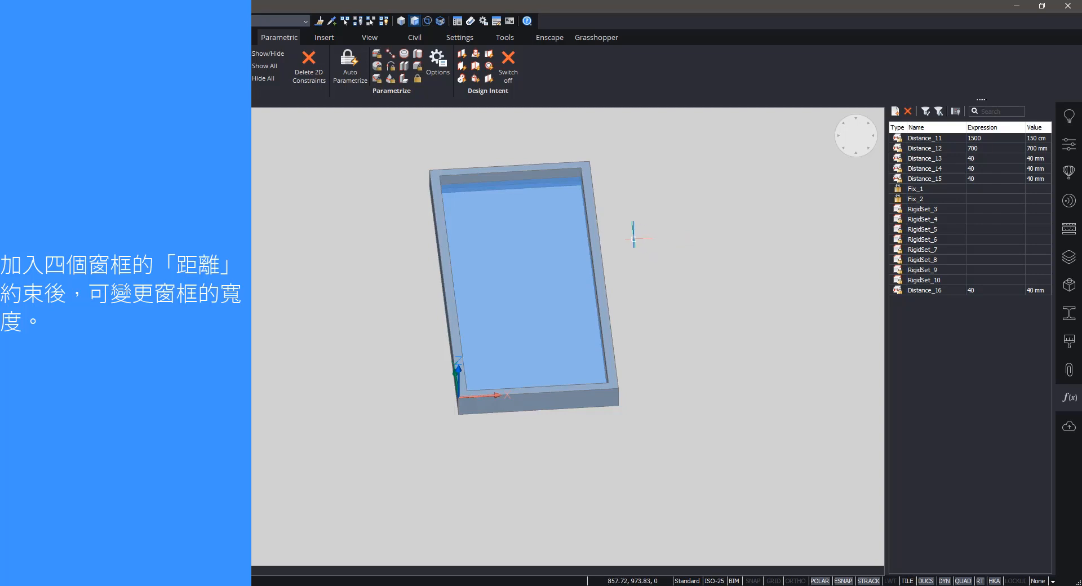
left_click(935, 159)
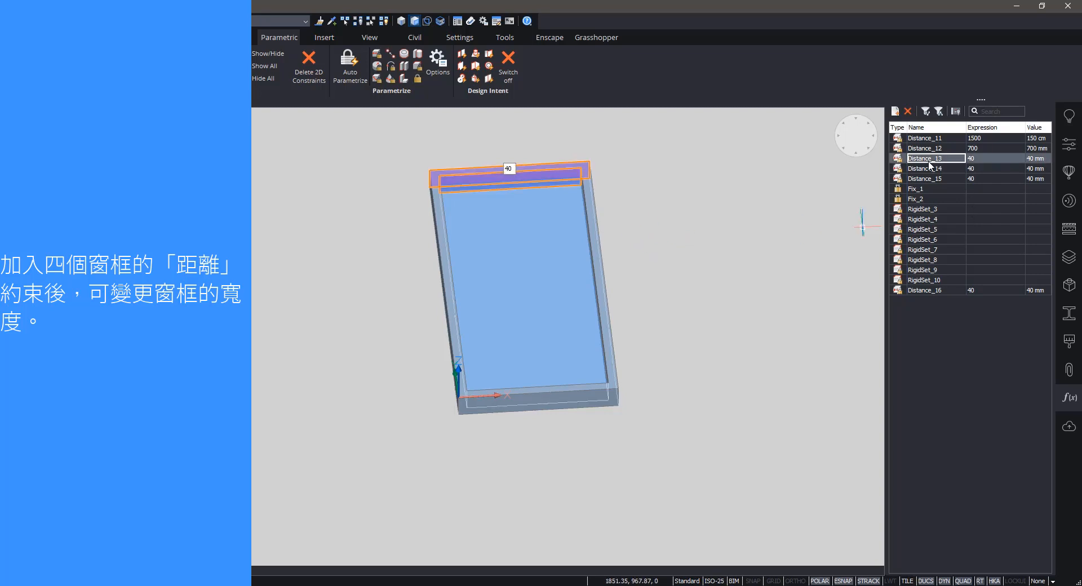
scroll(474, 145, "up", 5)
middle_click_drag(474, 145, 491, 330)
scroll(468, 184, "down", 3)
scroll(443, 296, "down", 1)
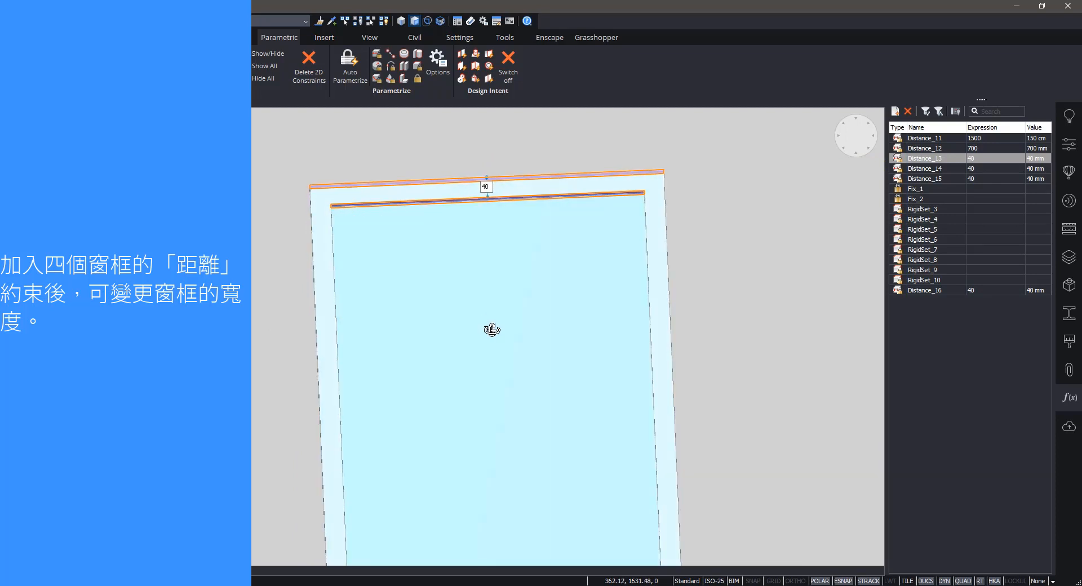
middle_click_drag(506, 270, 675, 302, "shift")
scroll(540, 330, "up", 5)
scroll(675, 302, "down", 1)
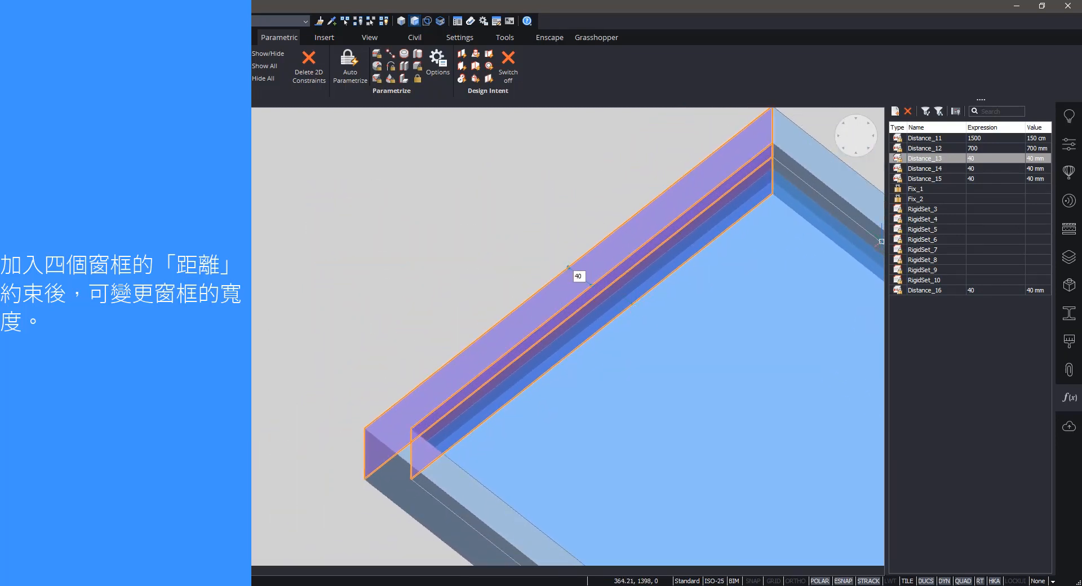
double_click(972, 158)
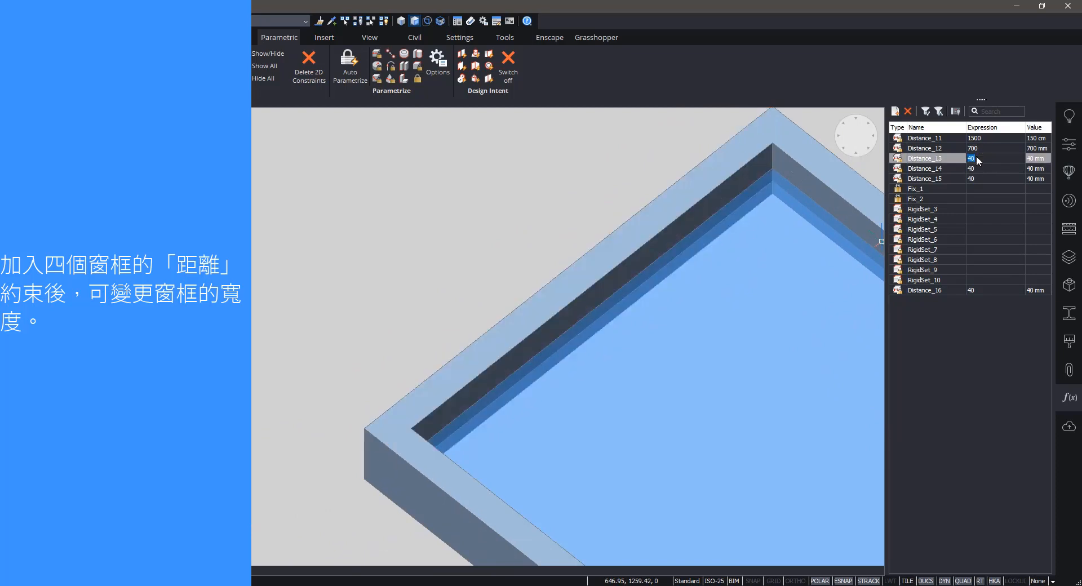
type("100")
key("Return")
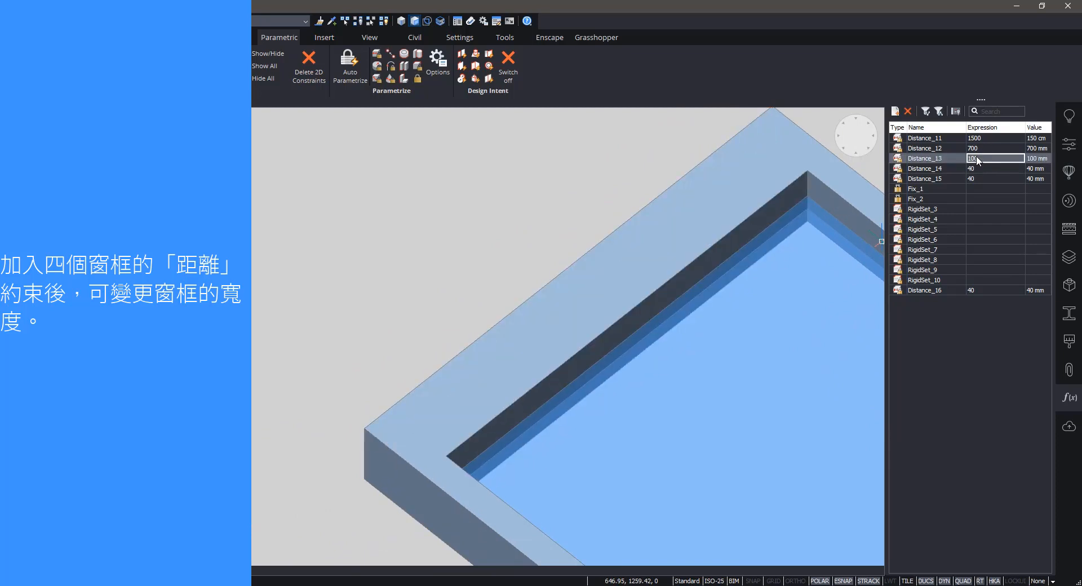
Return the Distance_13 frame thickness constraint to 40.
scroll(811, 184, "down", 2)
middle_click_drag(701, 202, 563, 198)
scroll(563, 198, "down", 1)
double_click(980, 159)
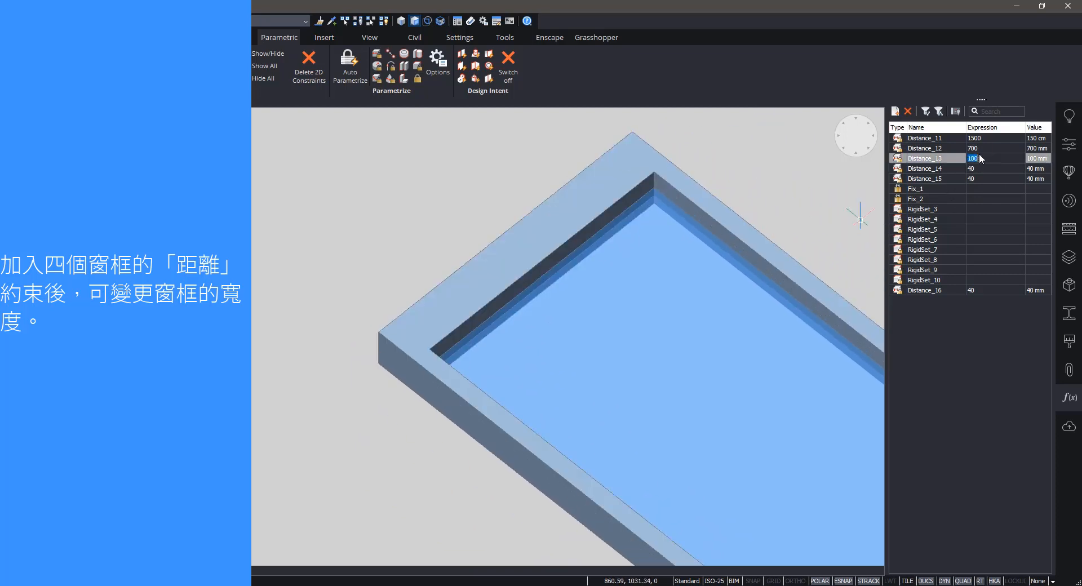
type("40")
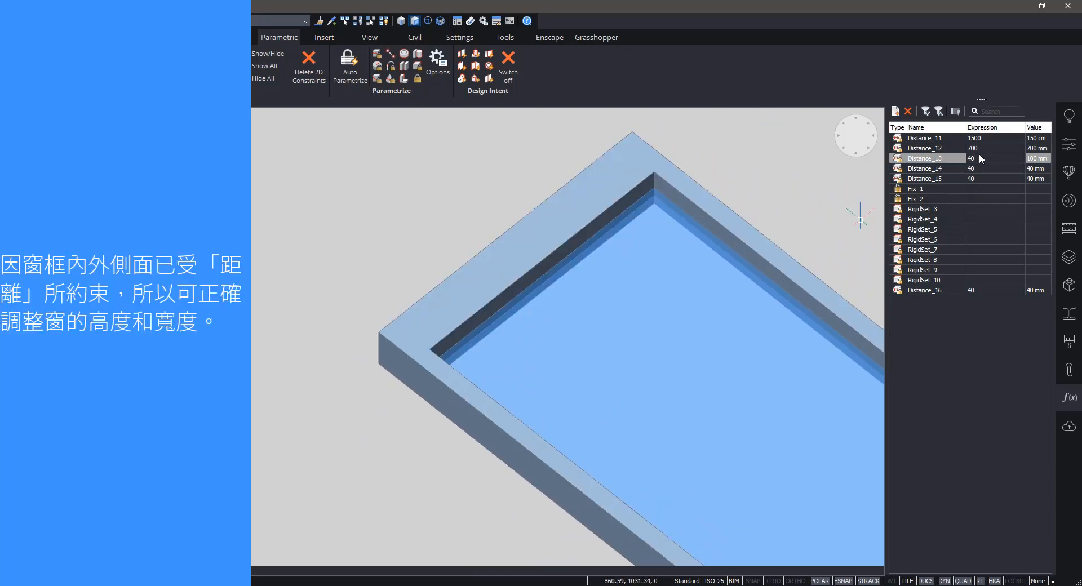
key("Return")
Animate the 1500 height constraint and the 700 width constraint in turn to test how the whole window adapts.
scroll(568, 225, "up", 2)
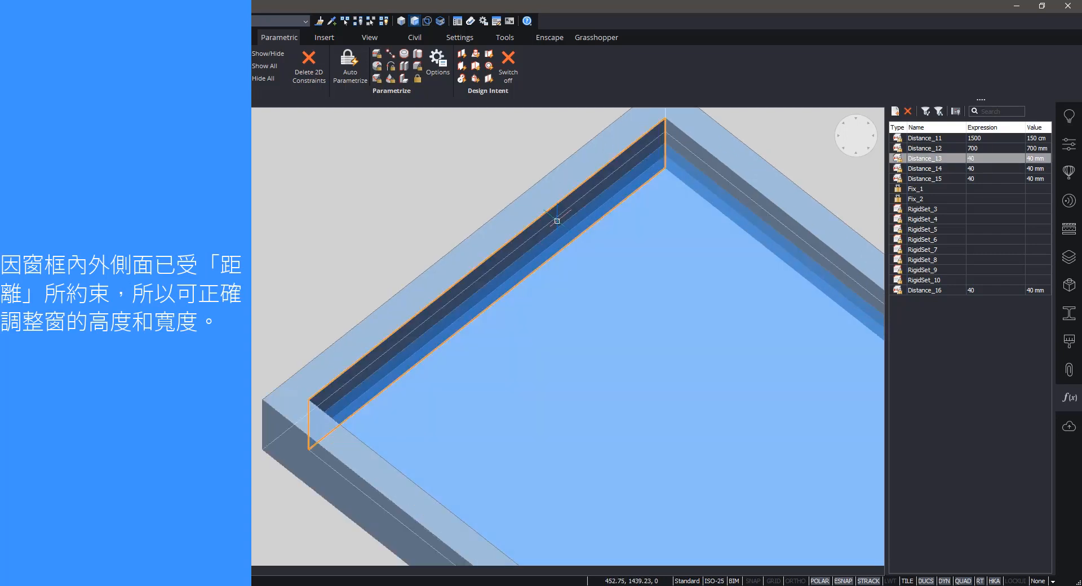
middle_click_drag(394, 245, 609, 213, "shift")
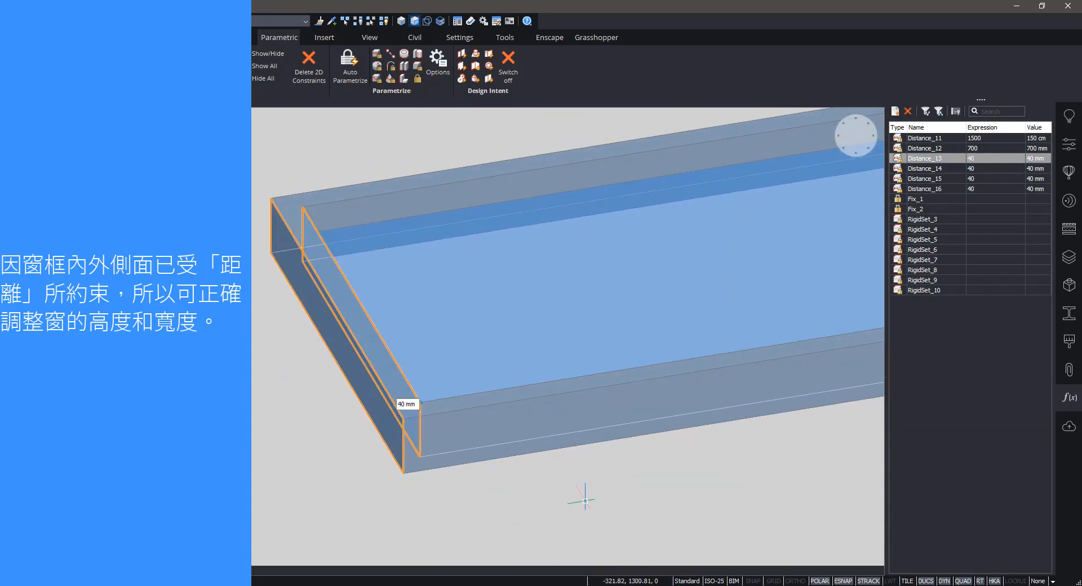
scroll(589, 411, "down", 5)
middle_click_drag(604, 365, 430, 373, "shift")
middle_click_drag(613, 347, 497, 313)
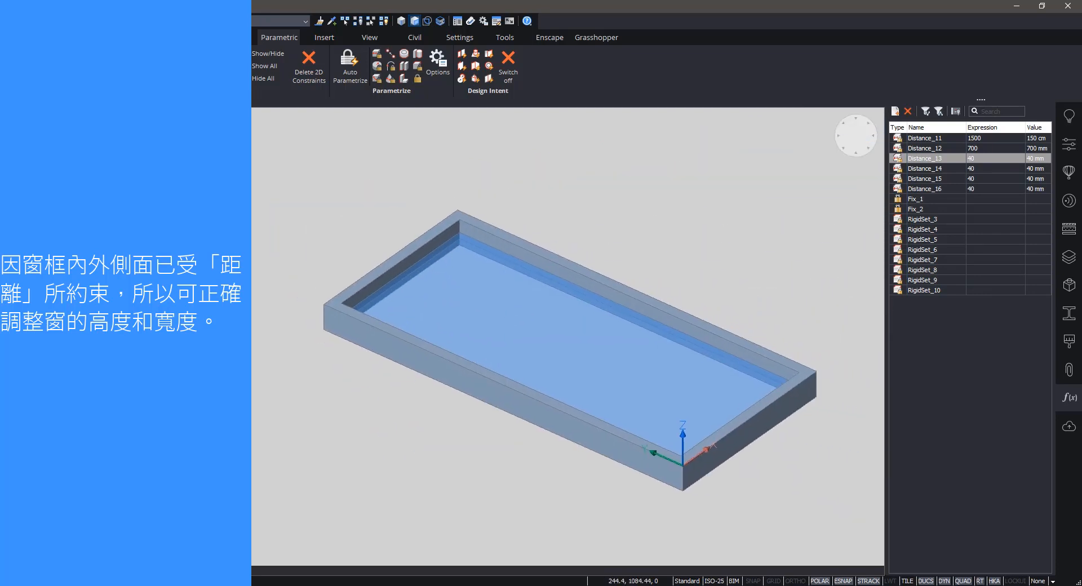
middle_click_drag(671, 254, 652, 260, "shift")
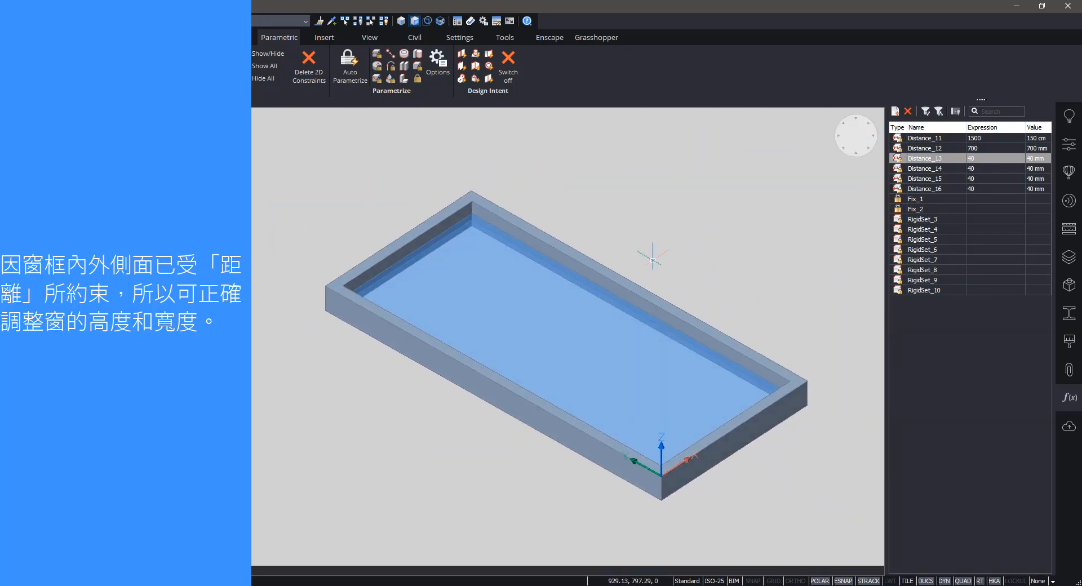
left_click(927, 139)
right_click(928, 141)
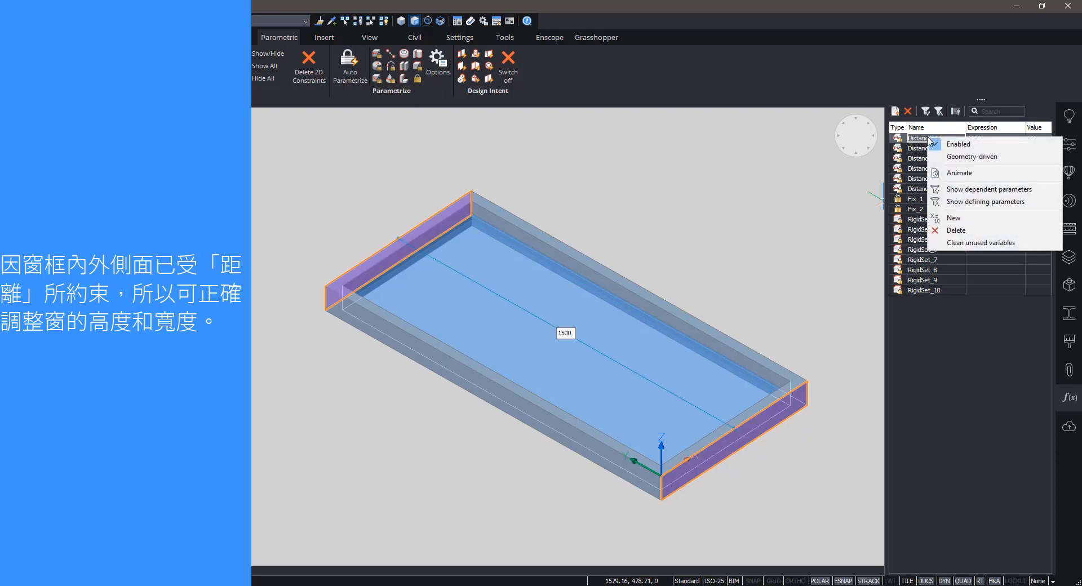
left_click(965, 173)
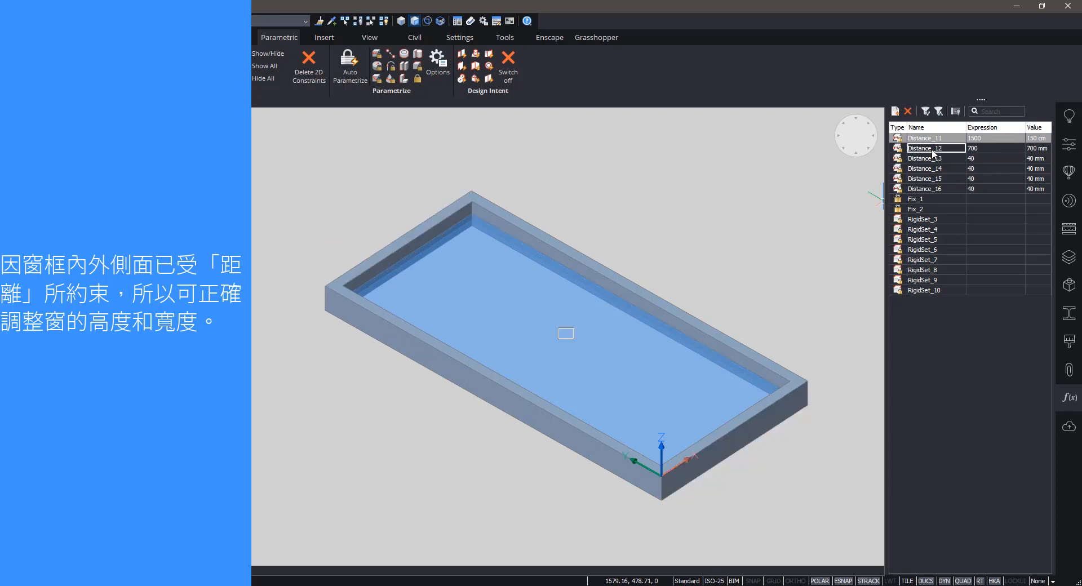
right_click(932, 150)
left_click(972, 185)
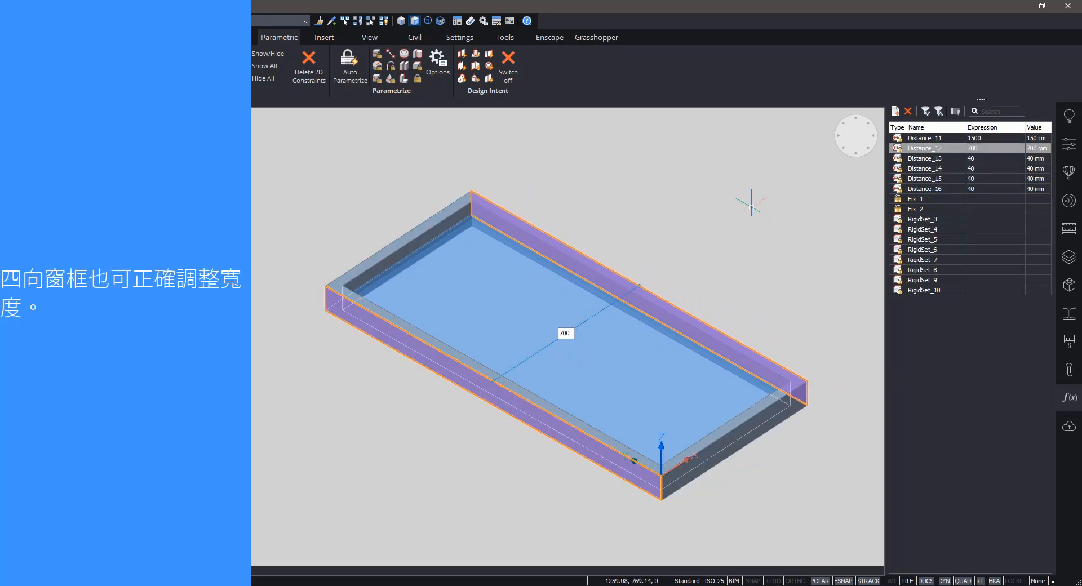
Animate the four frame thickness constraints Distance_13 to Distance_16 together in a top view of the window.
left_click(929, 159)
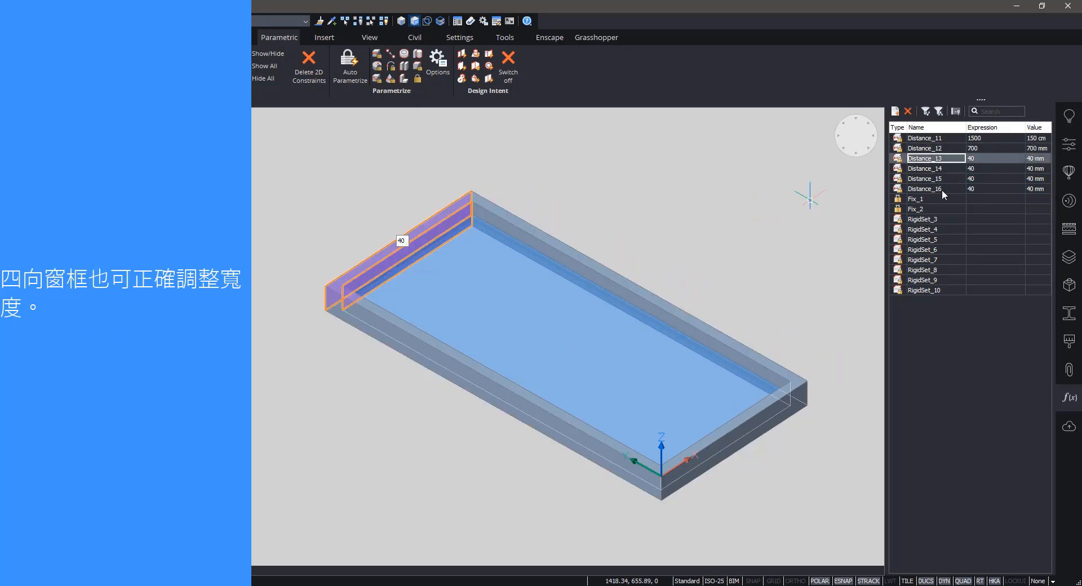
left_click(942, 189, "shift")
left_click(855, 138)
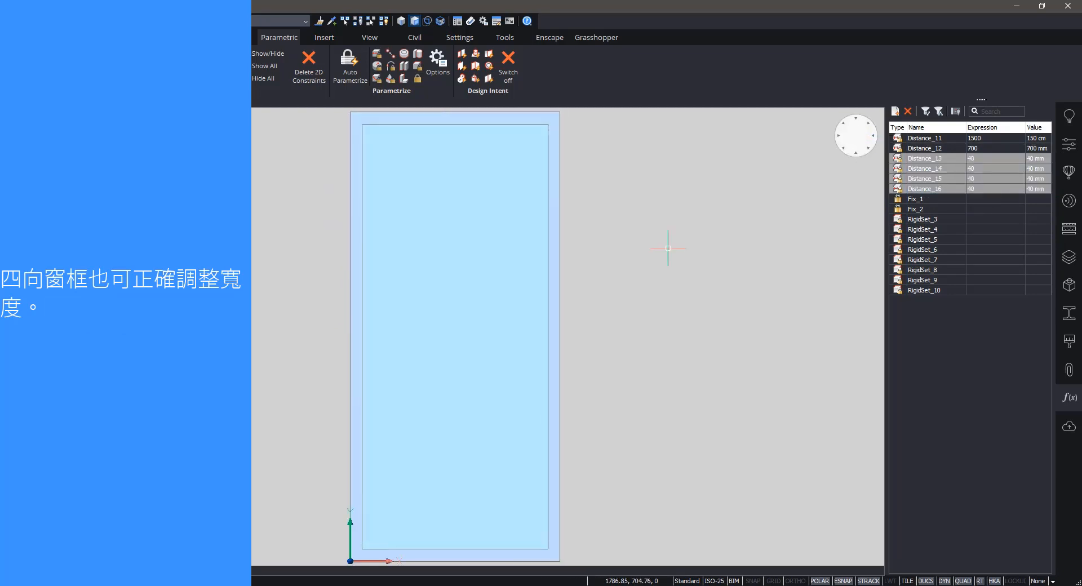
scroll(642, 235, "down", 1)
middle_click_drag(658, 234, 674, 227)
scroll(674, 227, "down", 1)
right_click(927, 160)
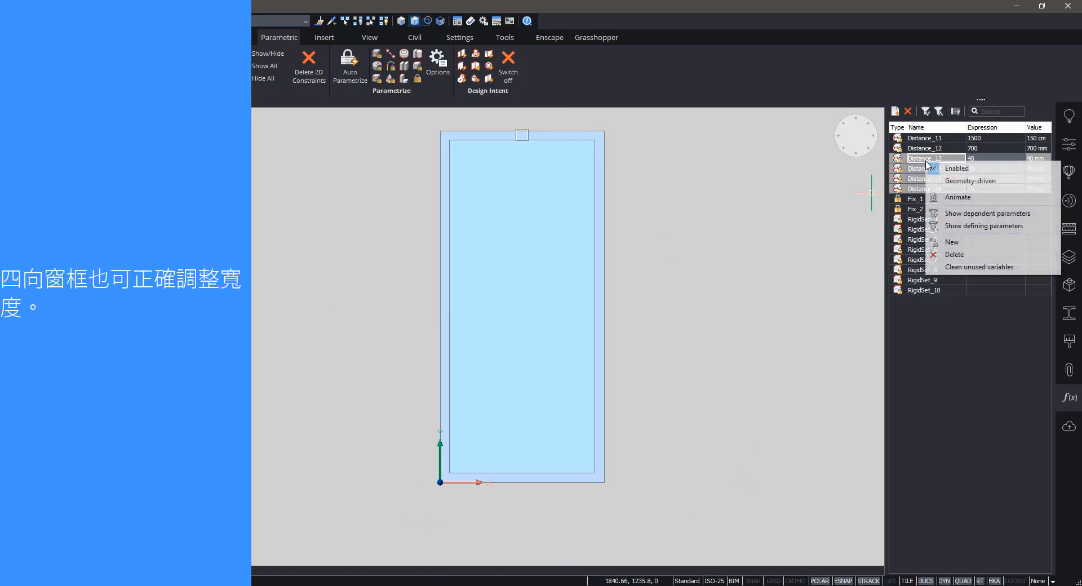
left_click(963, 198)
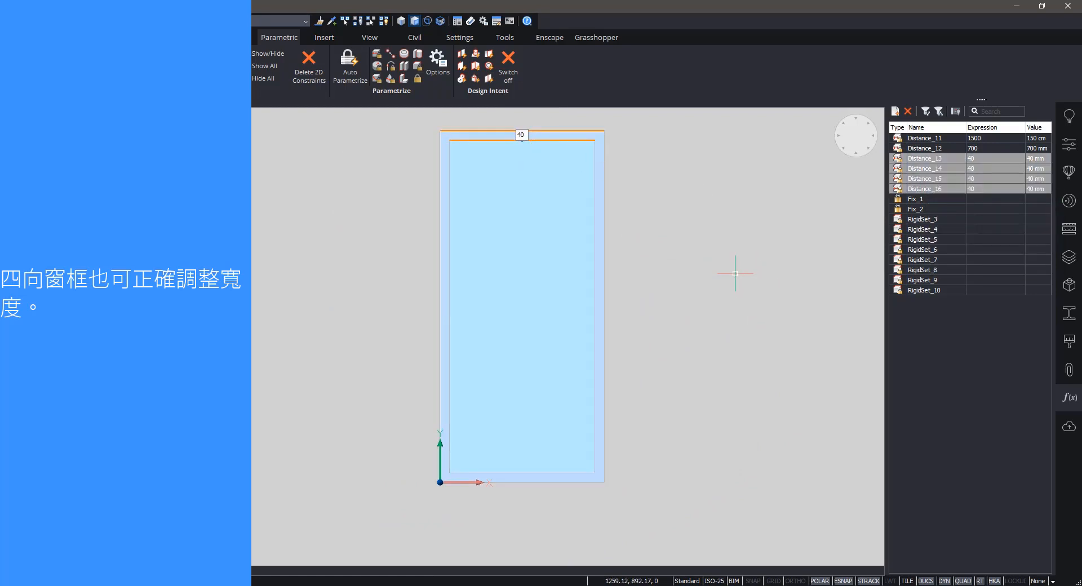
middle_click_drag(598, 288, 723, 212, "shift")
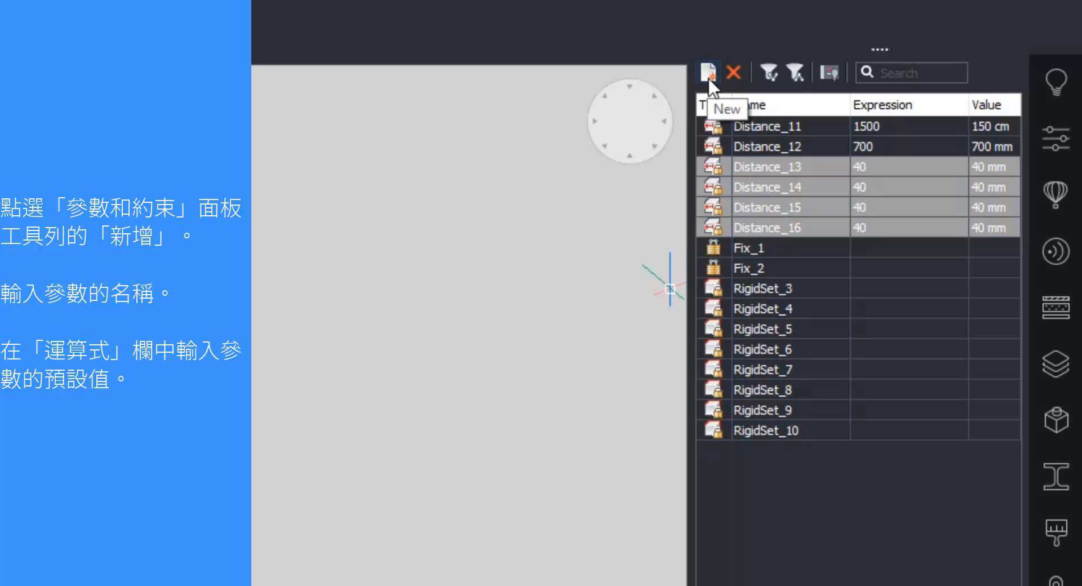
Create a new parameter named H with the expression 1200.
left_click(708, 79)
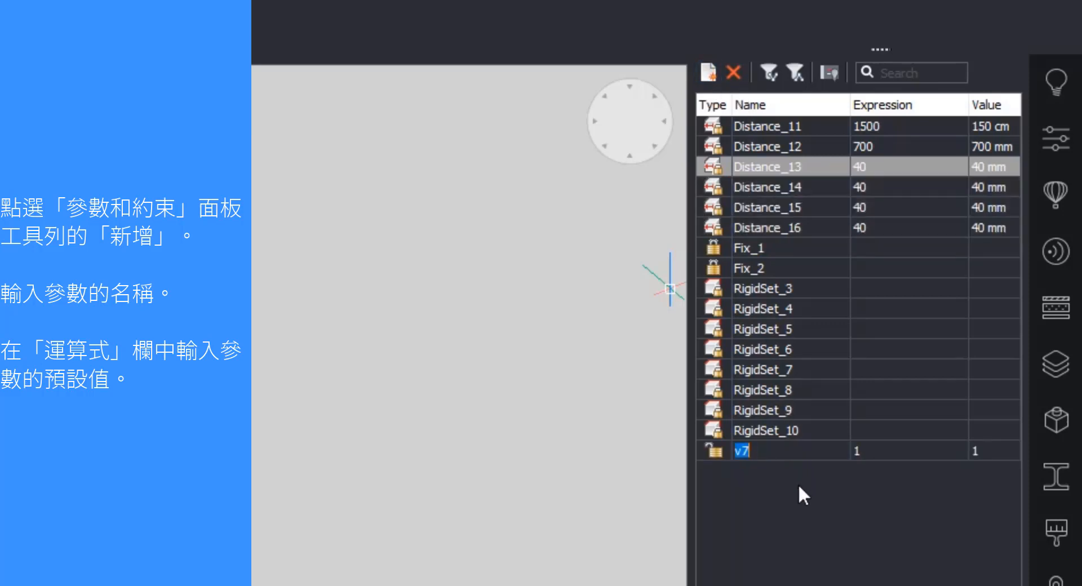
type("H")
key("Return")
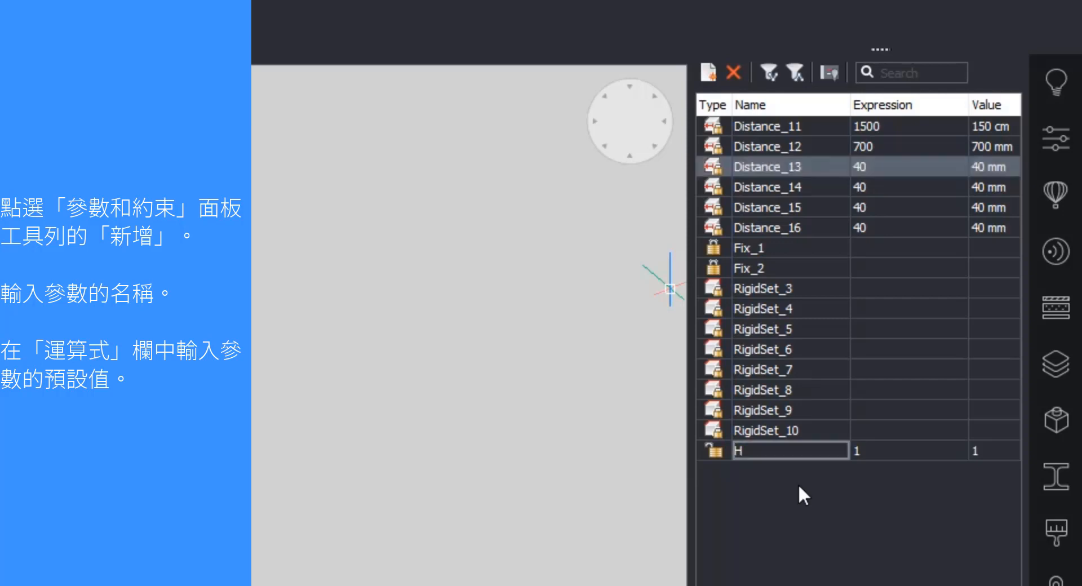
left_click(870, 449)
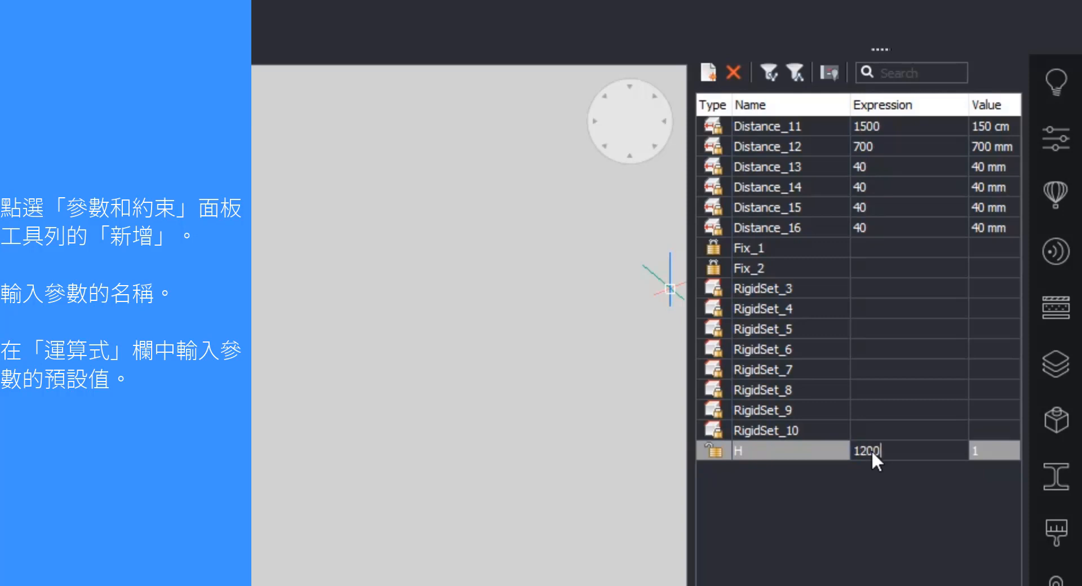
key("Return")
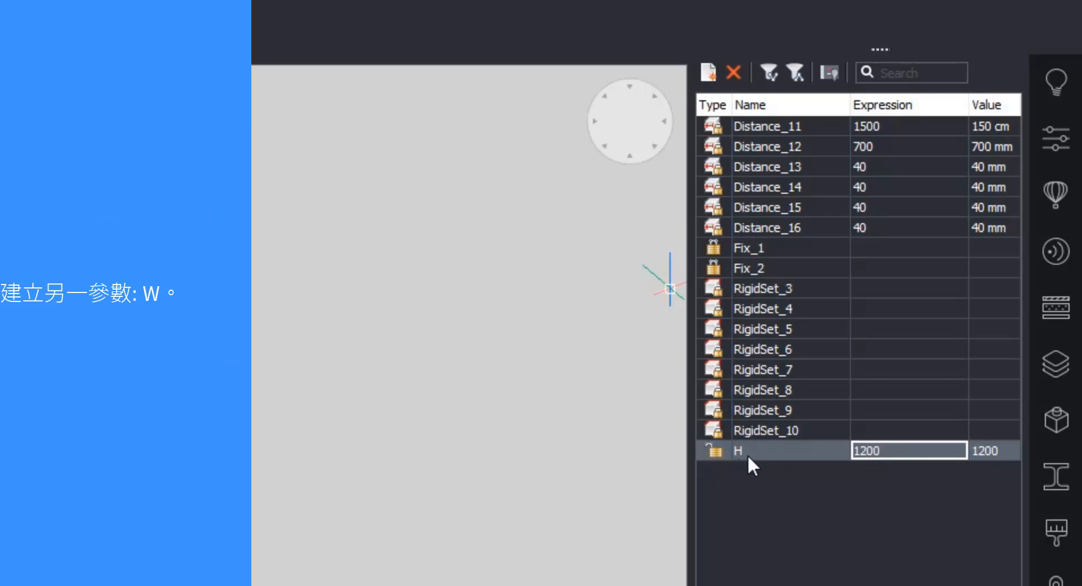
Create a new parameter named W with the expression 800.
left_click(712, 71)
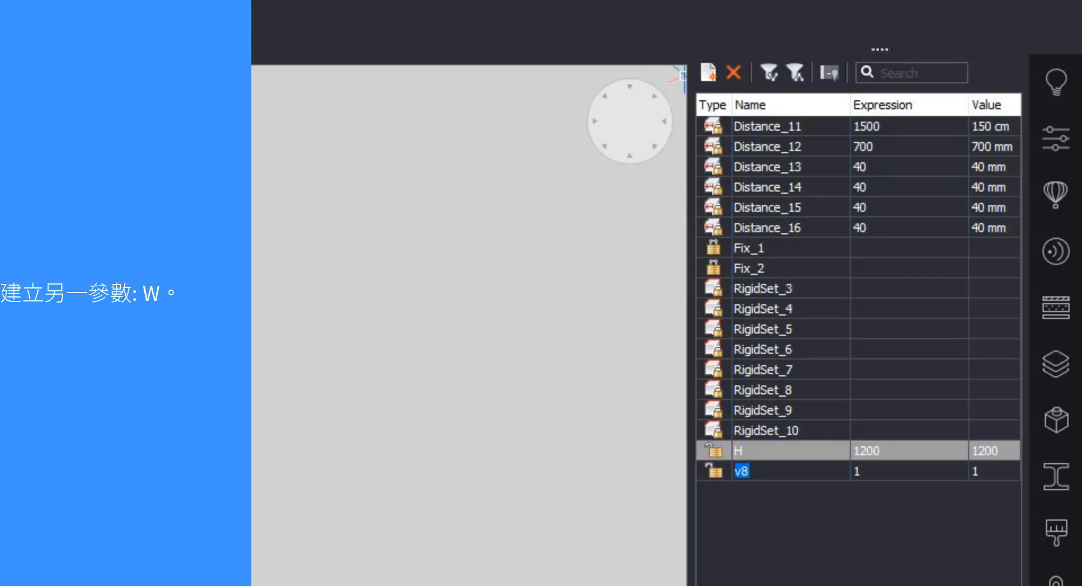
type("W")
key("Return")
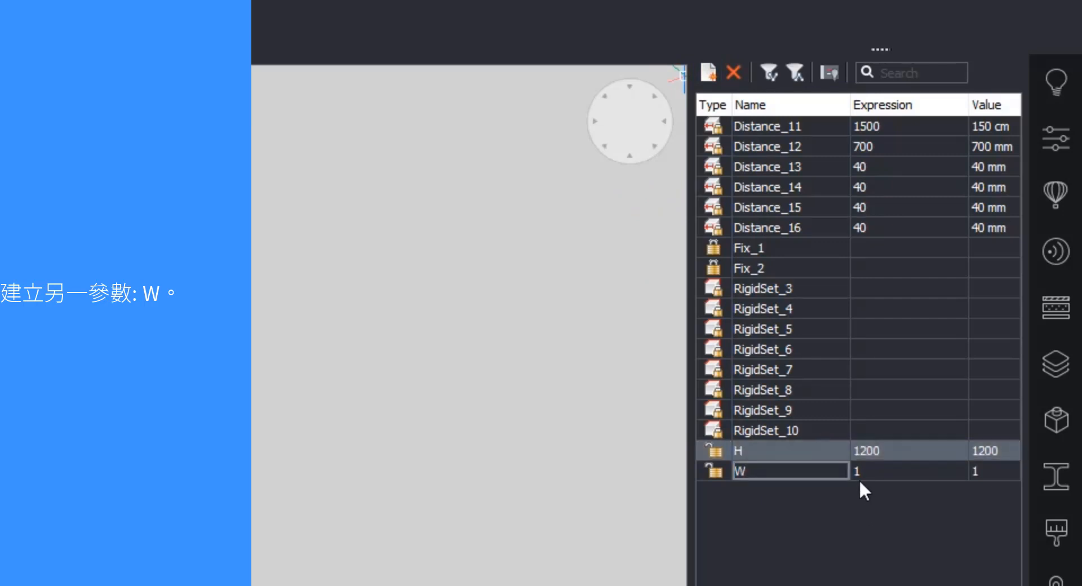
double_click(860, 471)
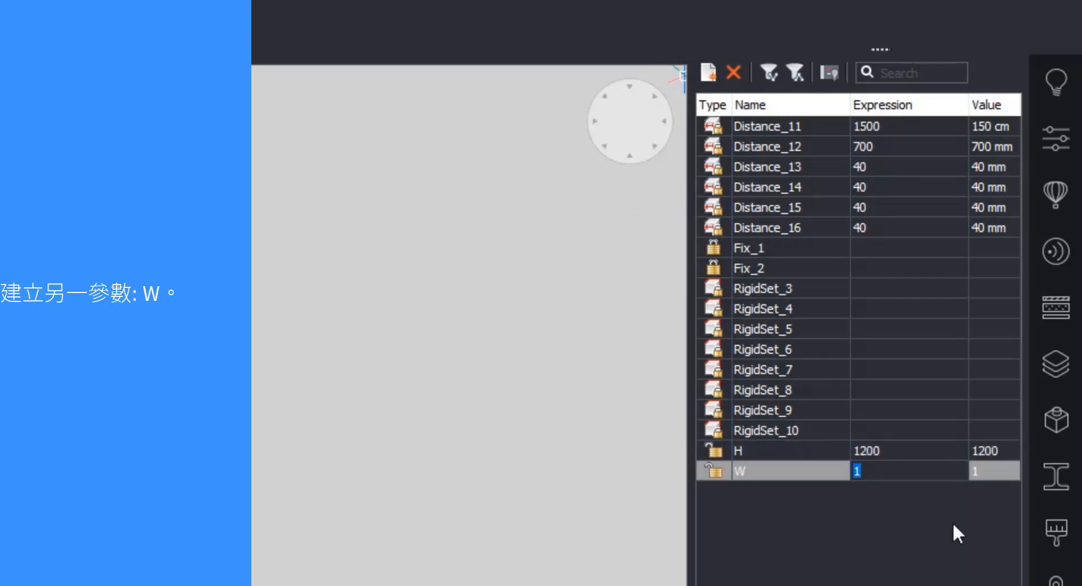
type("800")
key("Return")
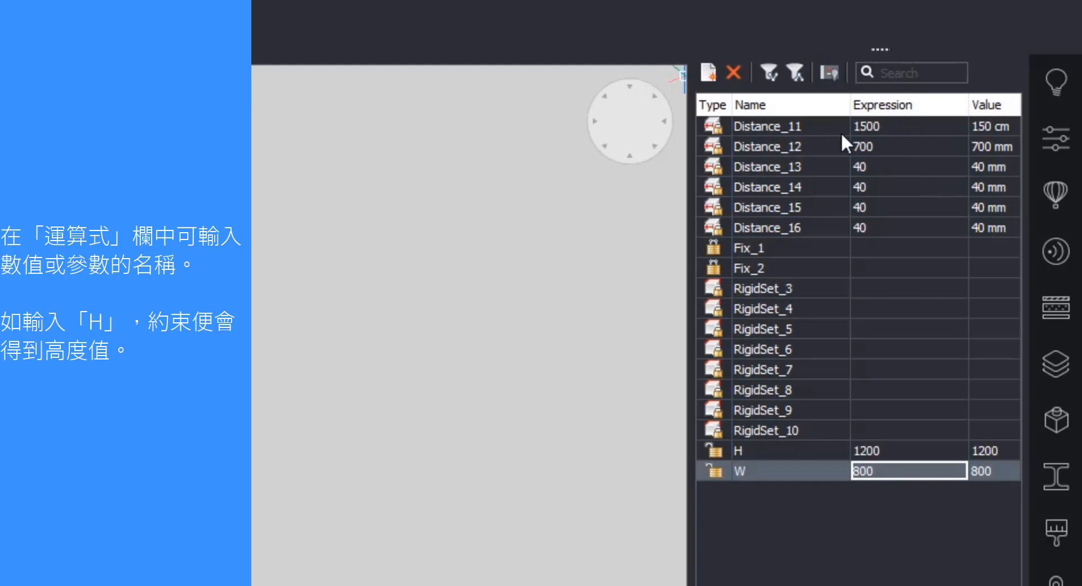
Set the expression of the height constraint Distance_11 to the parameter H.
double_click(883, 125)
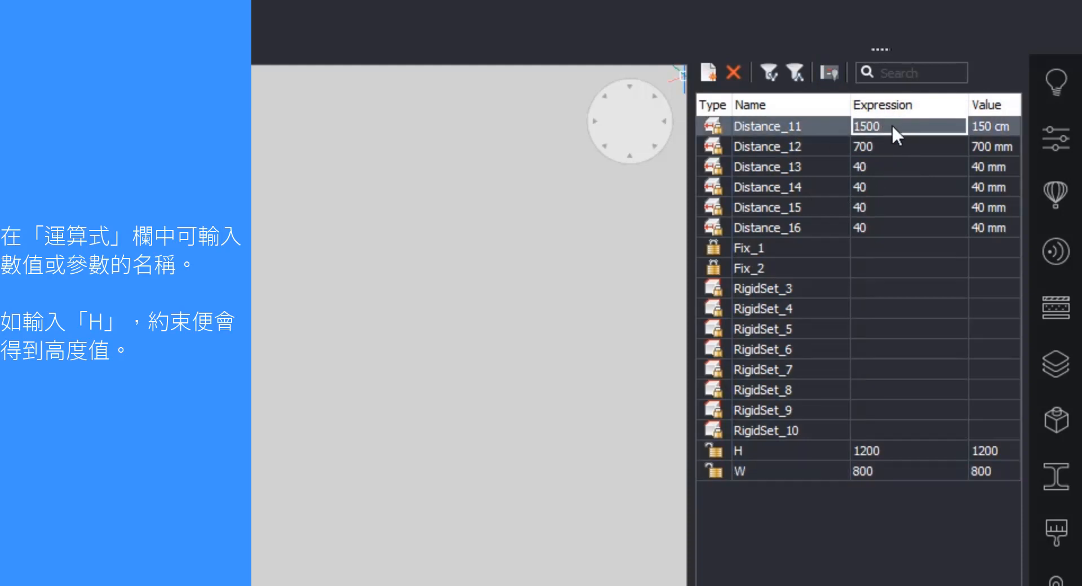
double_click(891, 124)
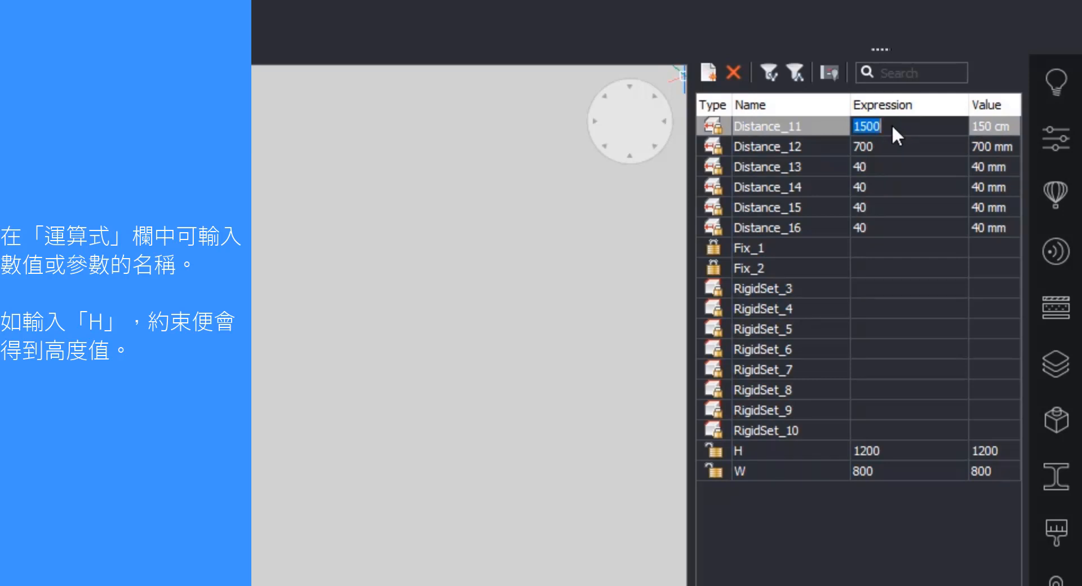
type("H")
double_click(891, 124)
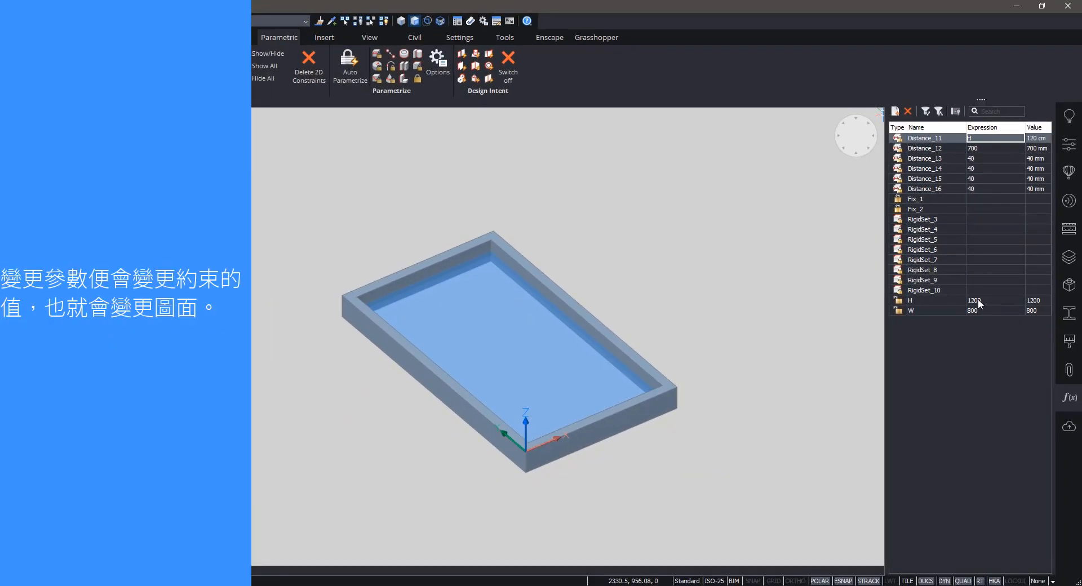
Set the expression of parameter H to 1500 to change the window's height.
double_click(983, 301)
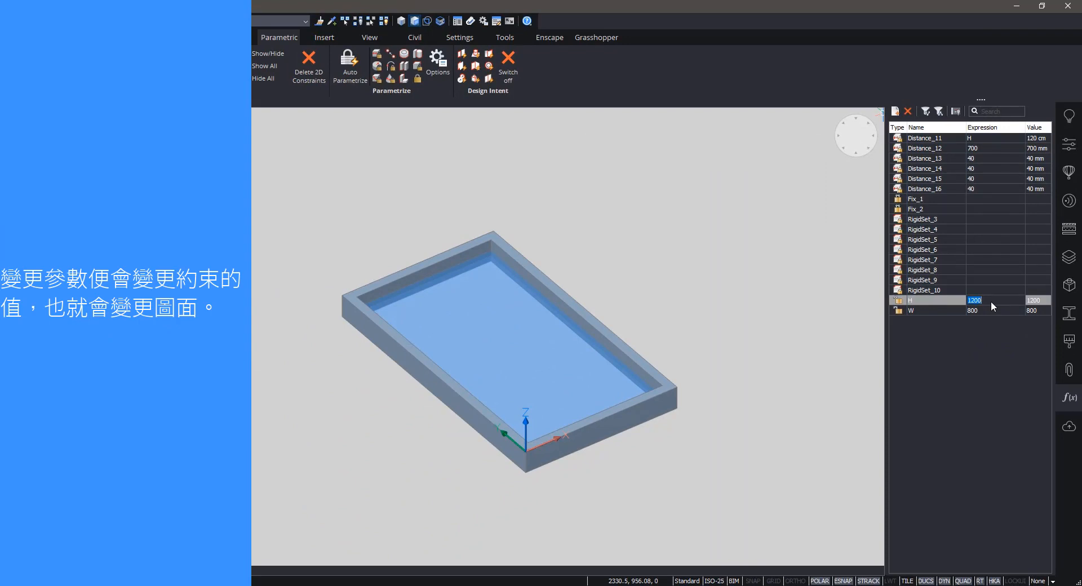
type("1500")
key("Return")
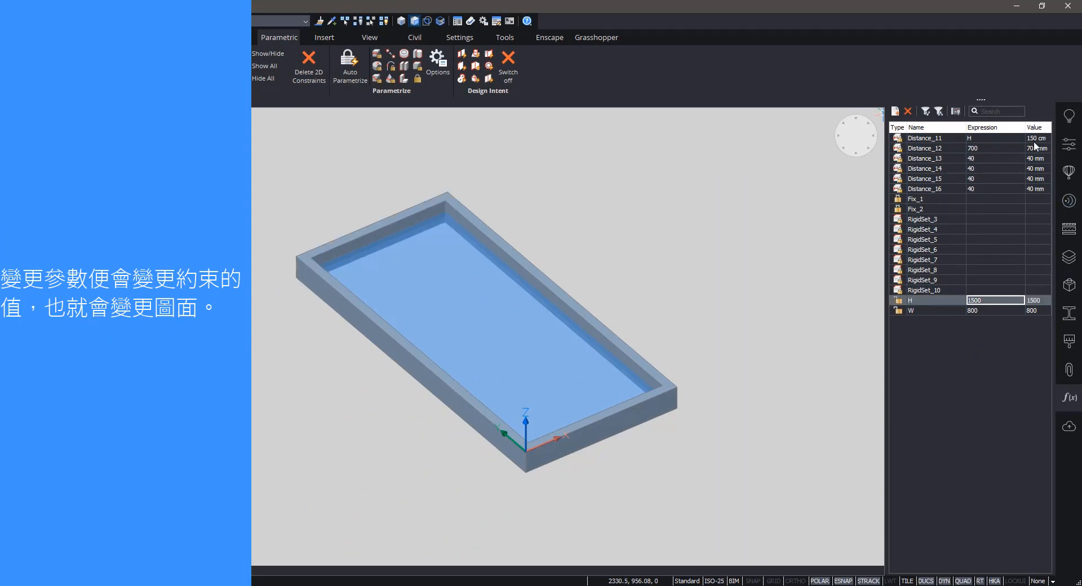
Set the expression of the width constraint Distance_12 to the parameter W.
left_click(980, 148)
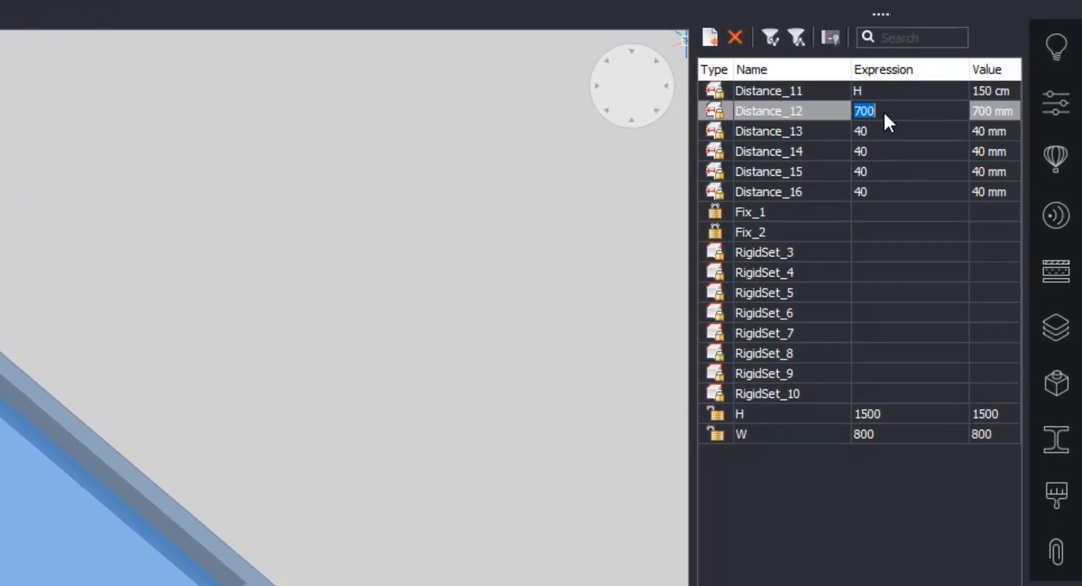
type("W")
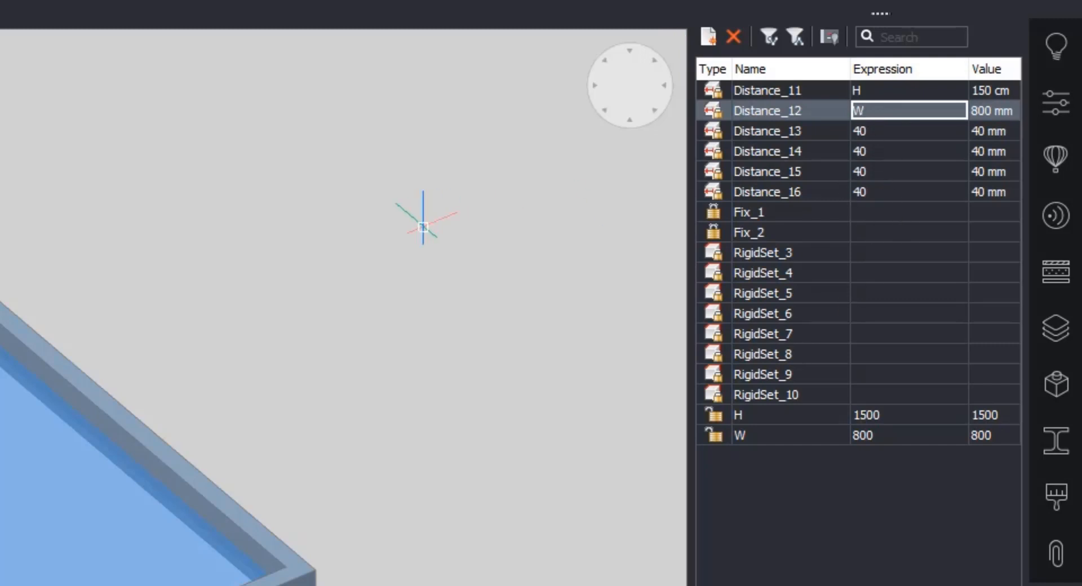
left_click(366, 216)
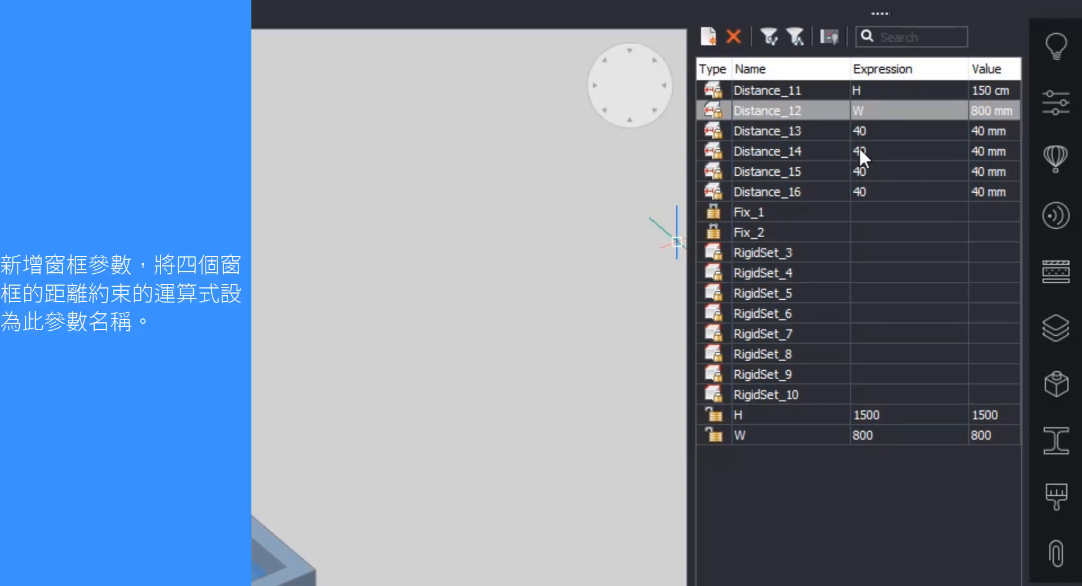
Create a new parameter named FrameThickness with the expression 60.
left_click(708, 42)
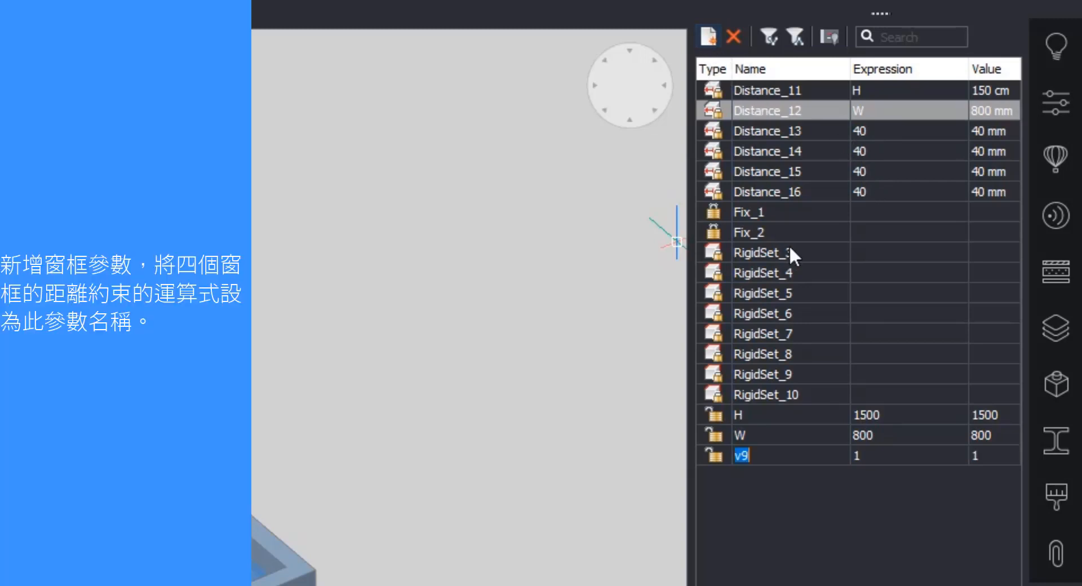
type("FrameThickness")
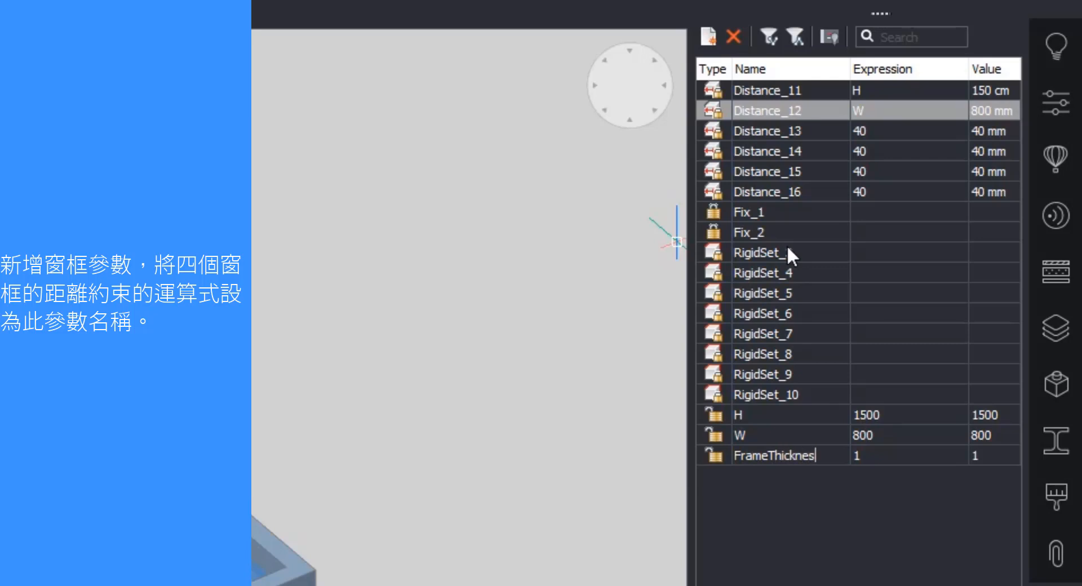
key("Return")
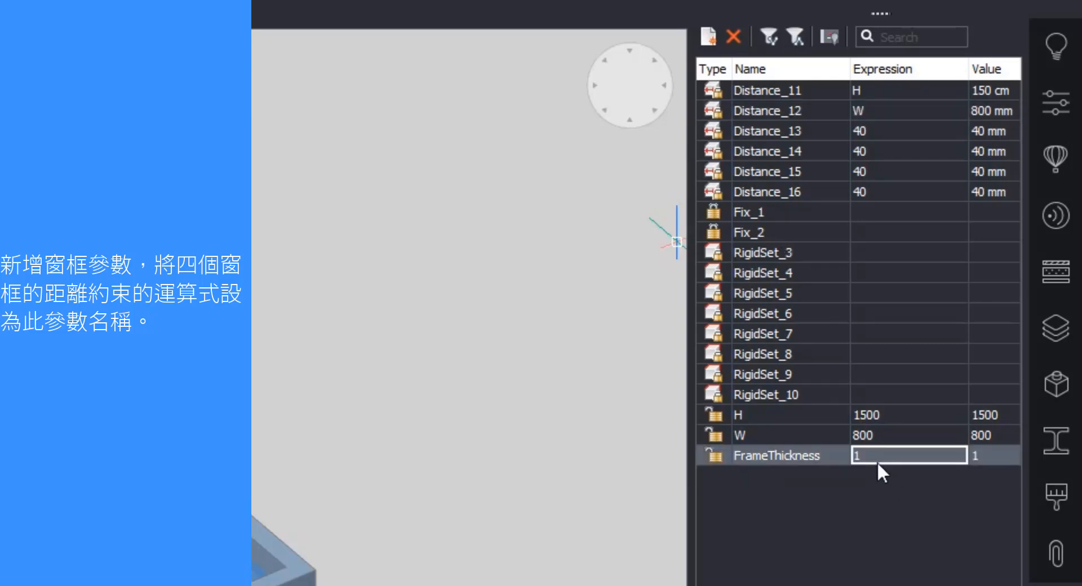
double_click(896, 455)
type("60")
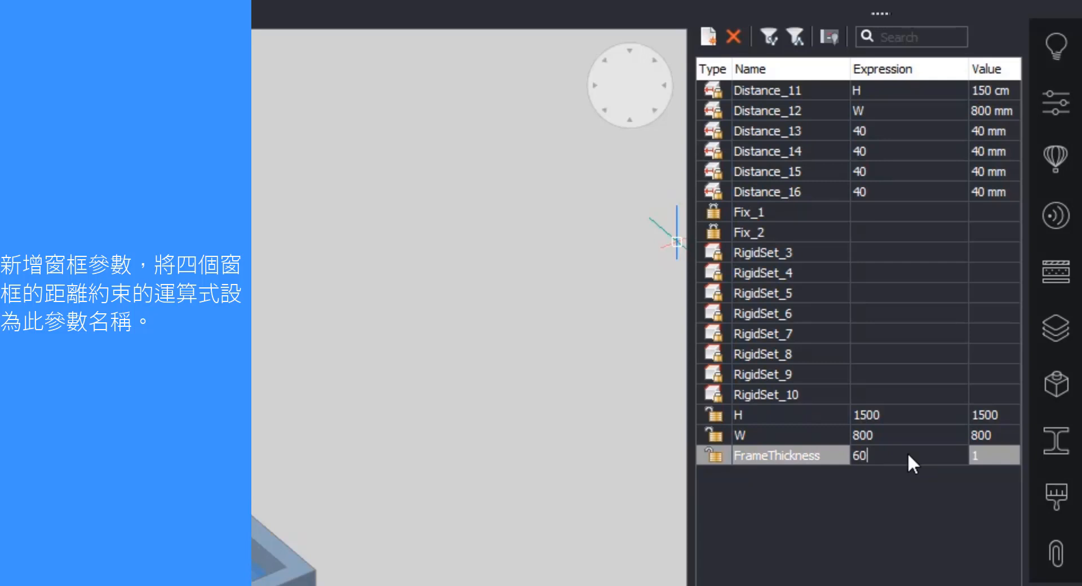
key("Return")
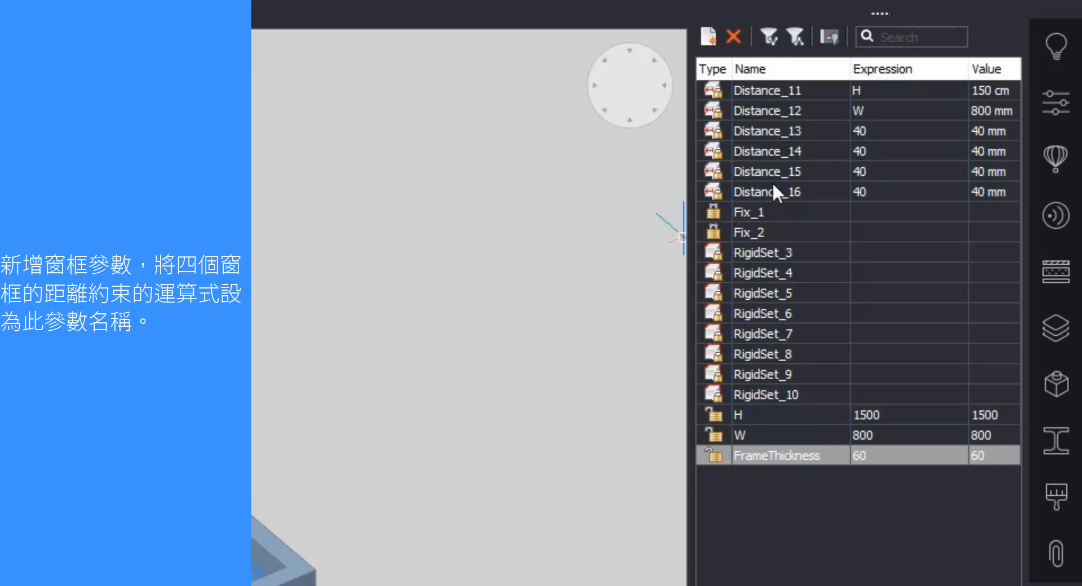
Set the expression of frame constraint Distance_13 to FrameThickness and copy that parameter name for reuse.
double_click(886, 130)
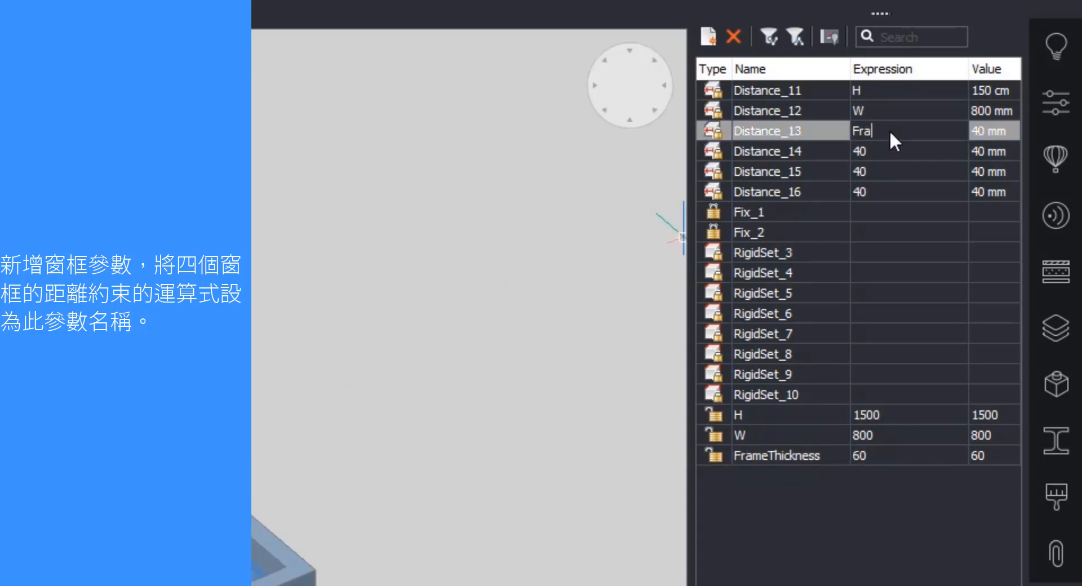
type("FrameThickness")
key("ctrl+a")
key("ctrl+c")
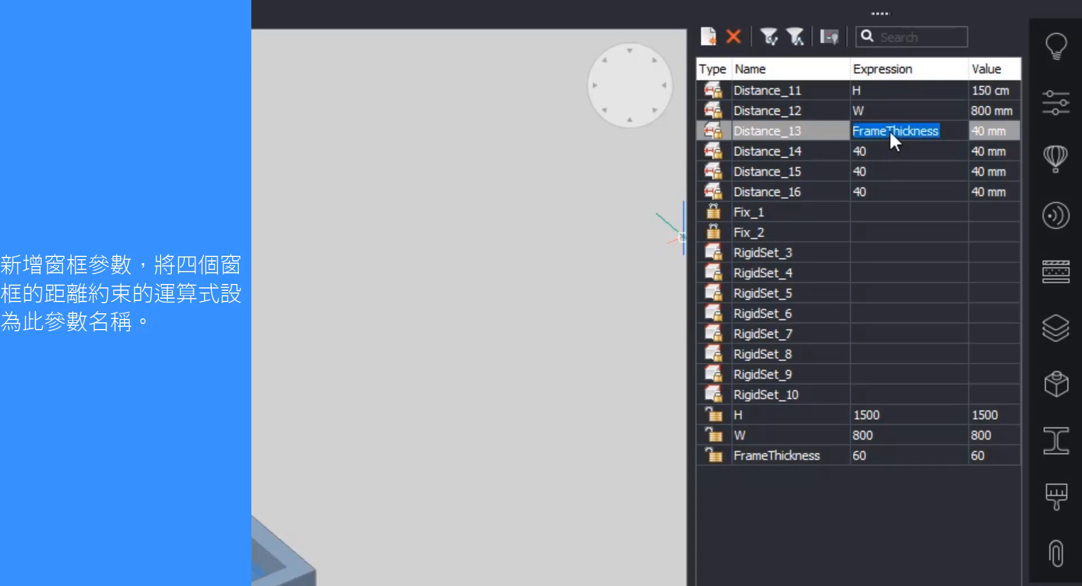
key("Return")
Set the expressions of frame constraints Distance_14 and Distance_15 to the copied parameter name FrameThickness.
double_click(890, 149)
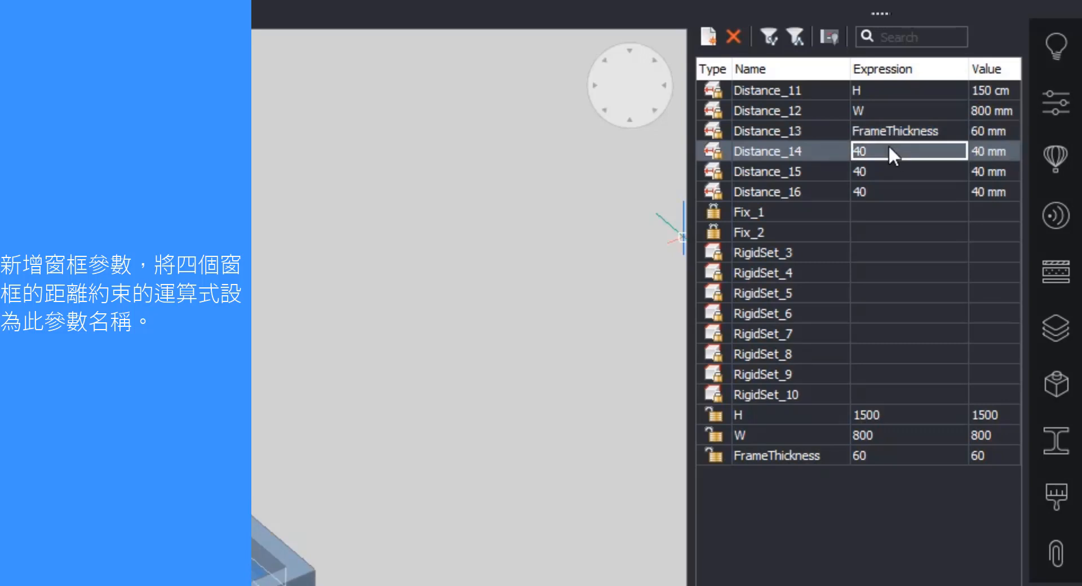
left_click(887, 147)
key("ctrl+v")
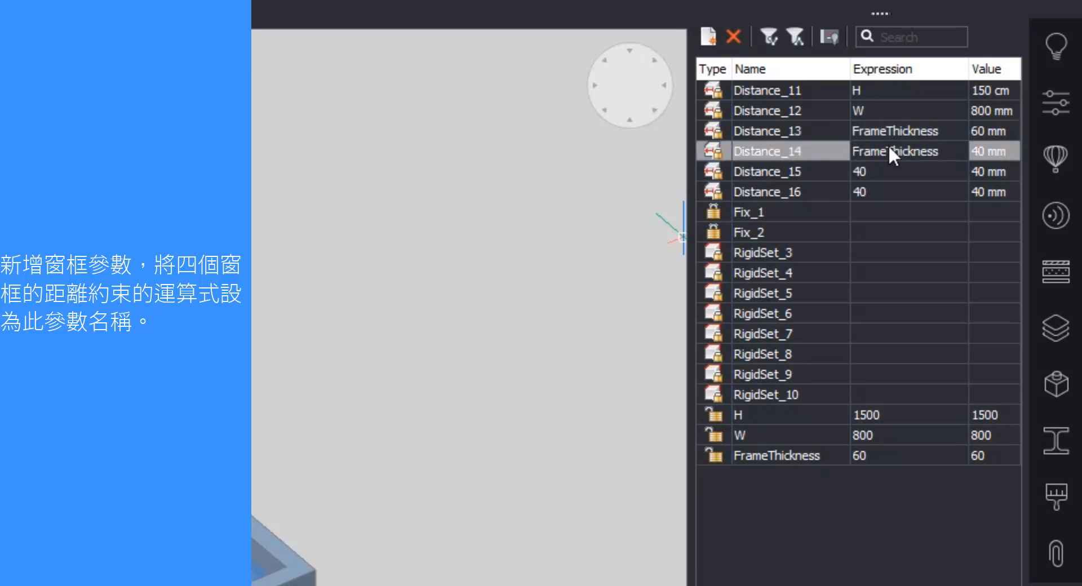
key("Return")
double_click(882, 172)
key("ctrl+v")
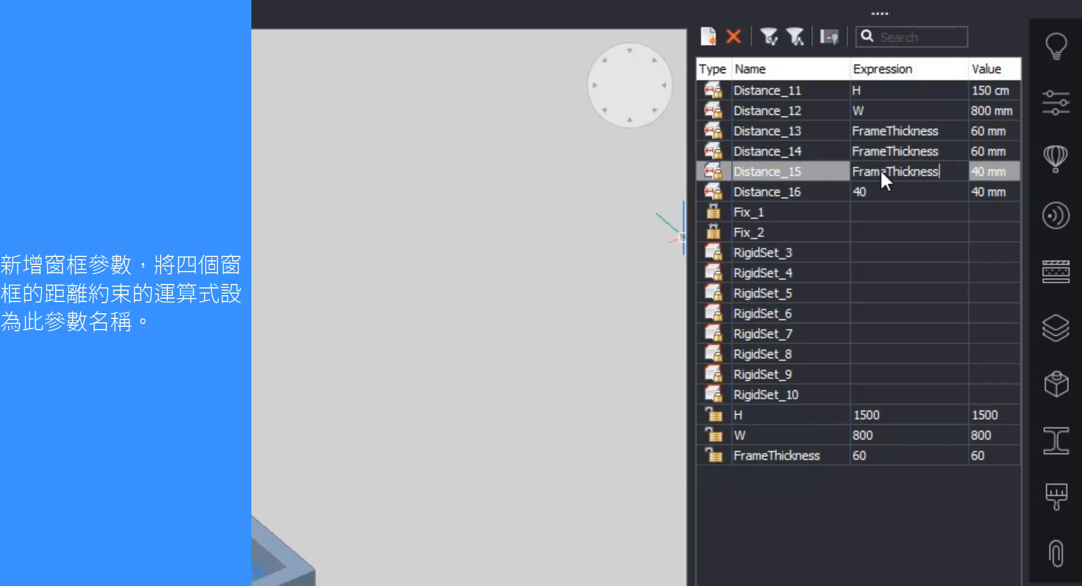
Set the expressions of the Distance_15 and Distance_16 constraints to FrameThickness.
key("Return")
double_click(906, 190)
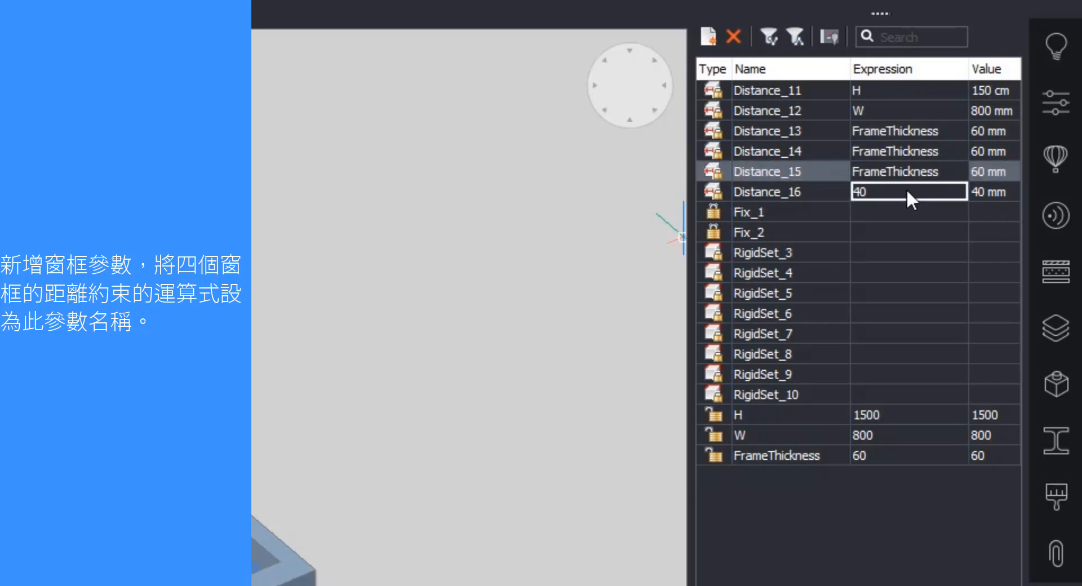
key("ctrl+v")
key("Return")
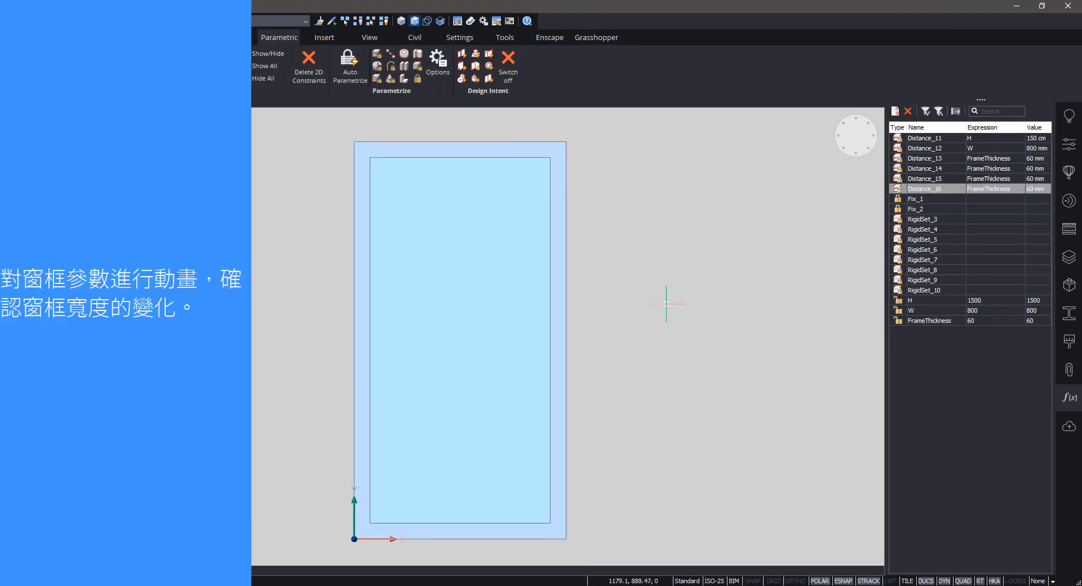
Animate the FrameThickness parameter twice to check how the frame width varies.
scroll(778, 309, "down", 1)
right_click(937, 321)
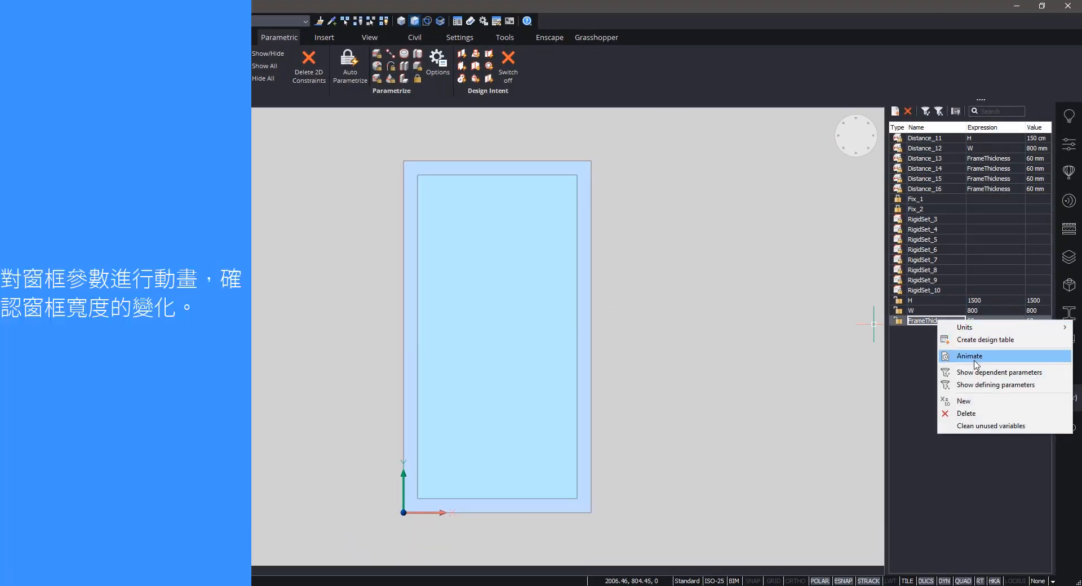
left_click(973, 356)
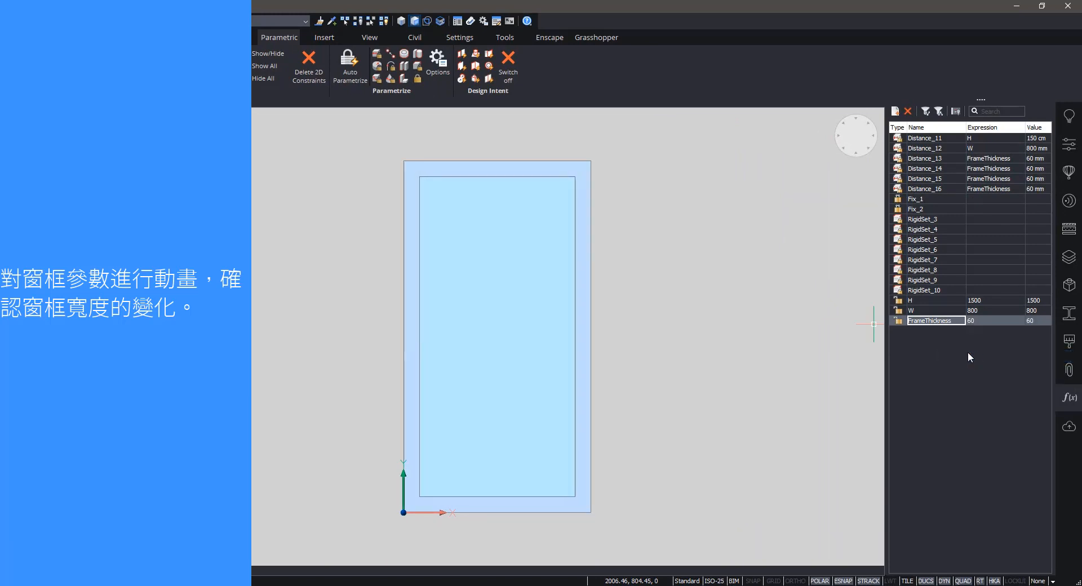
right_click(935, 323)
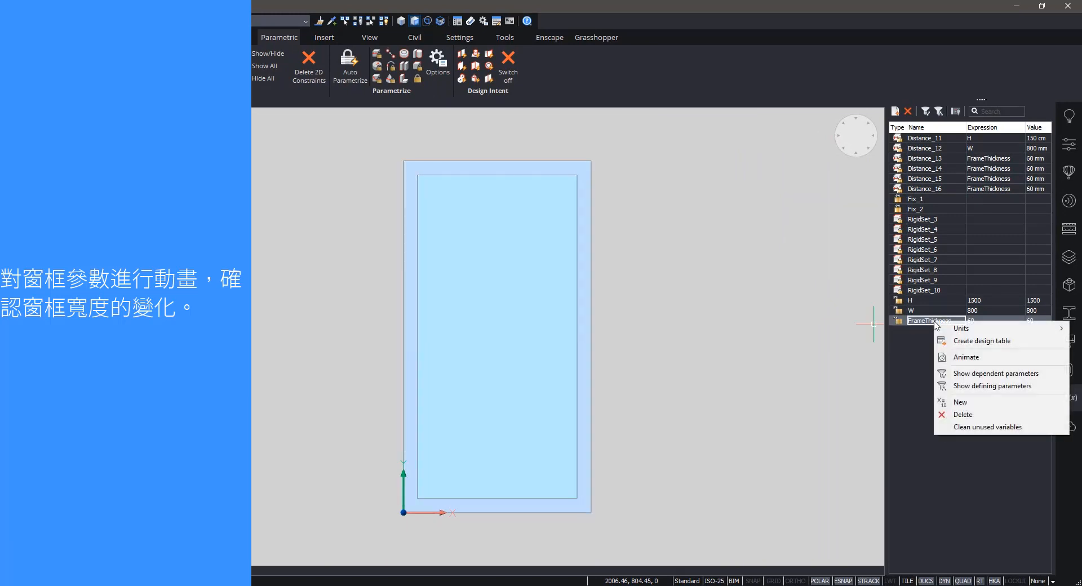
left_click(968, 358)
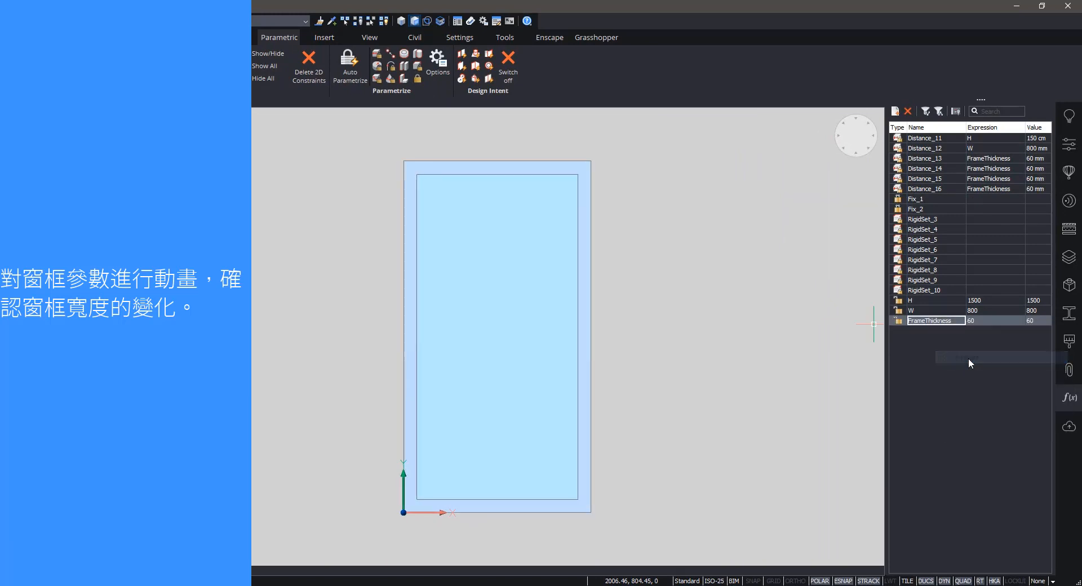
Set the FrameThickness parameter's expression to 20.
double_click(982, 320)
double_click(979, 320)
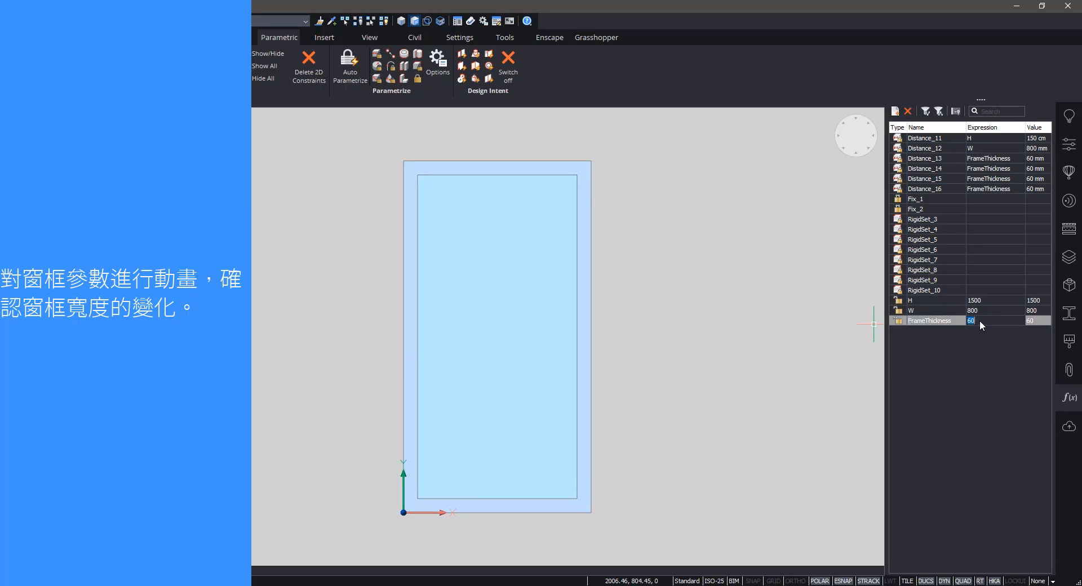
type("20")
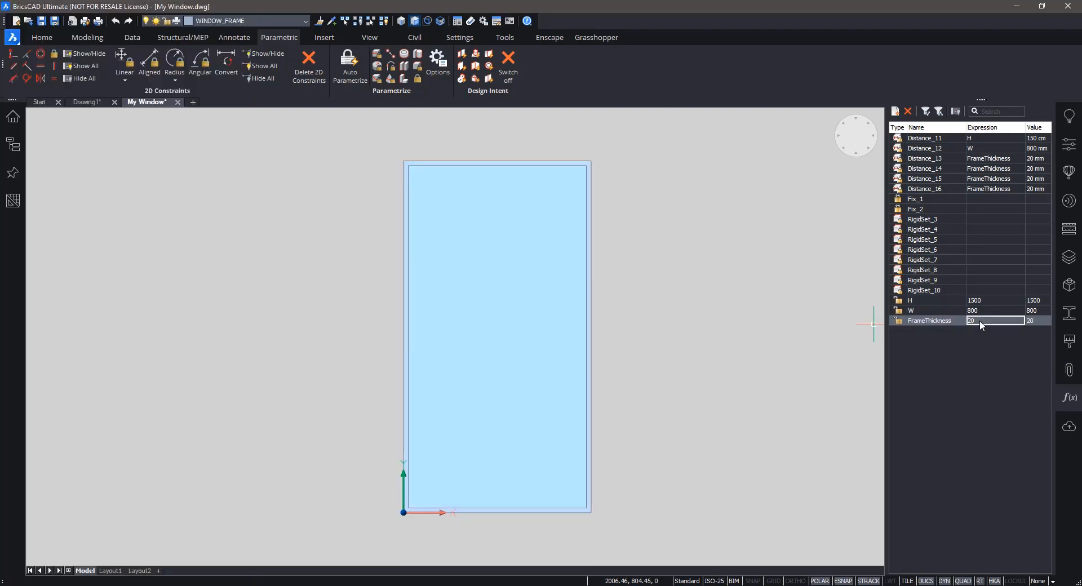
Show the window in a 3D view and open the Windows category of the component library.
scroll(732, 324, "down", 3)
middle_click_drag(694, 313, 797, 269, "shift")
scroll(704, 271, "up", 3)
middle_click_drag(680, 290, 719, 281)
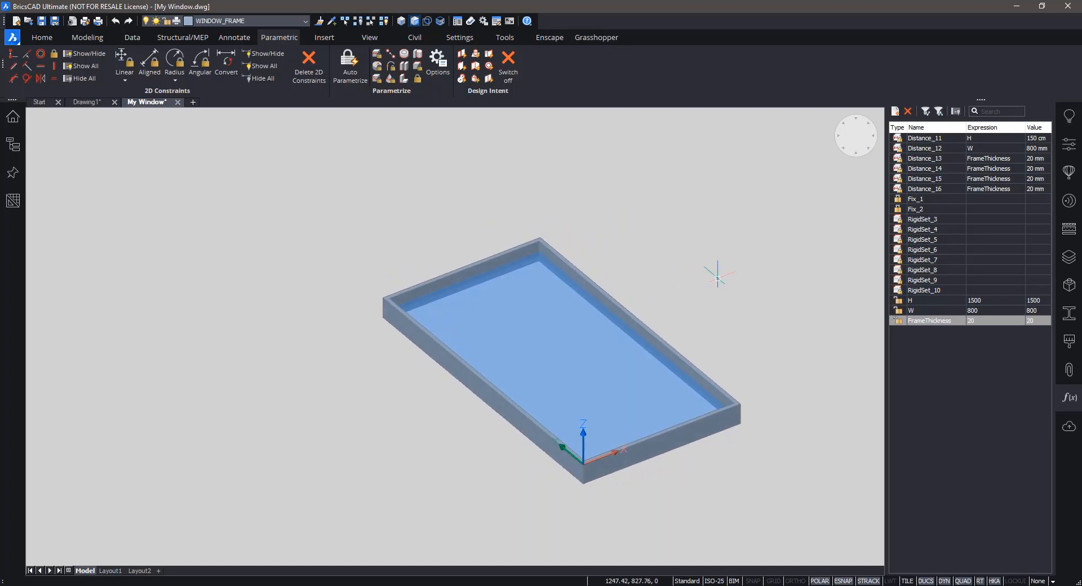
middle_click_drag(752, 272, 697, 197, "shift")
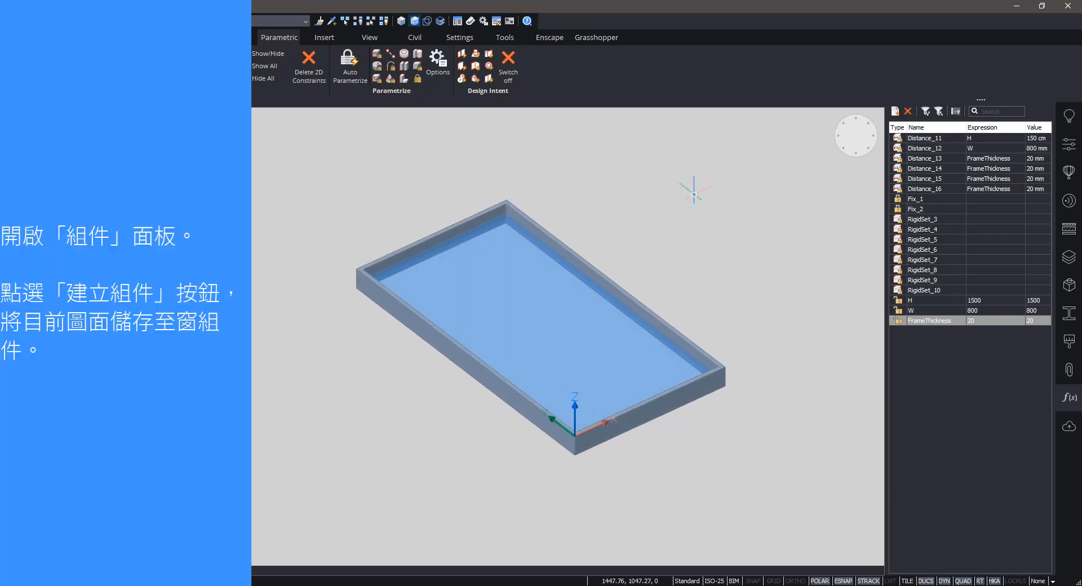
left_click(1069, 171)
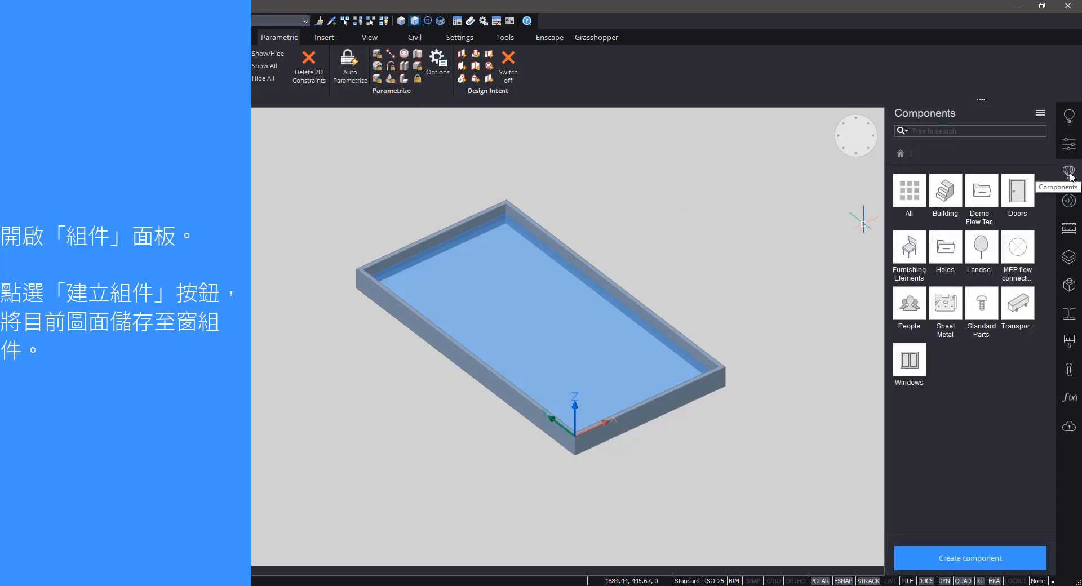
middle_click_drag(761, 246, 700, 235)
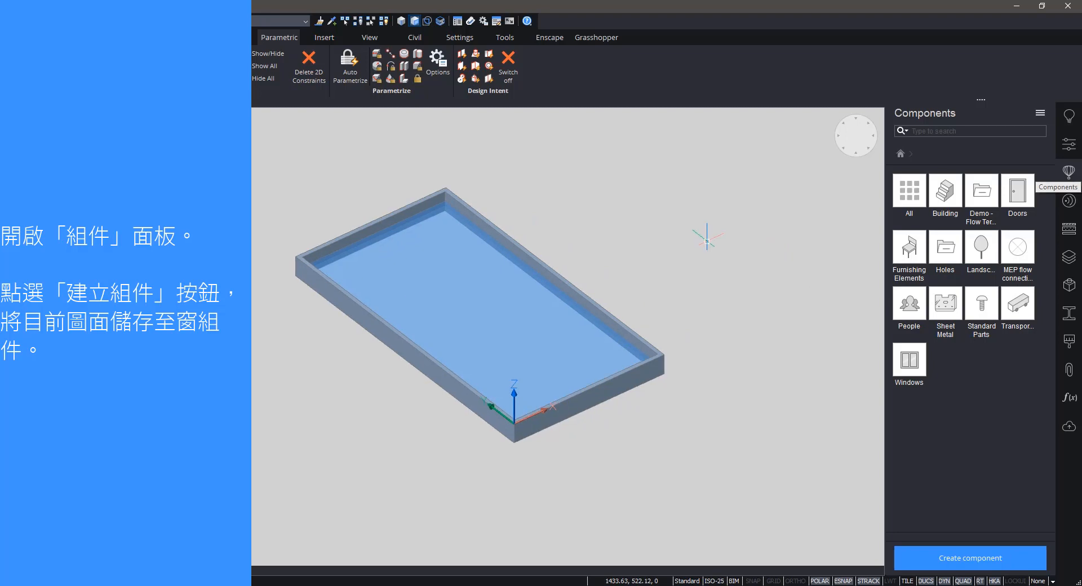
left_click(909, 364)
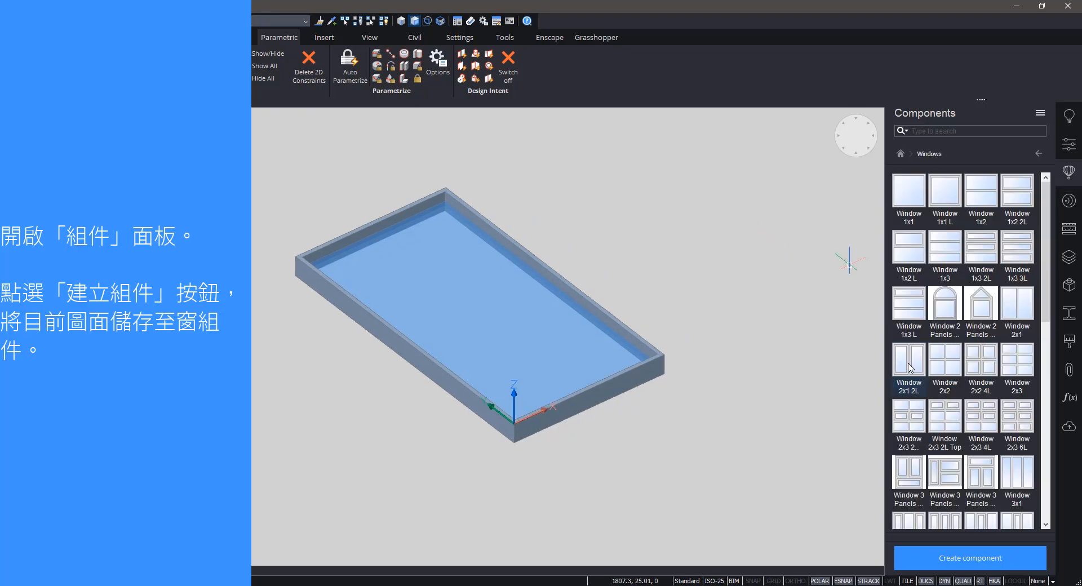
scroll(958, 394, "down", 5)
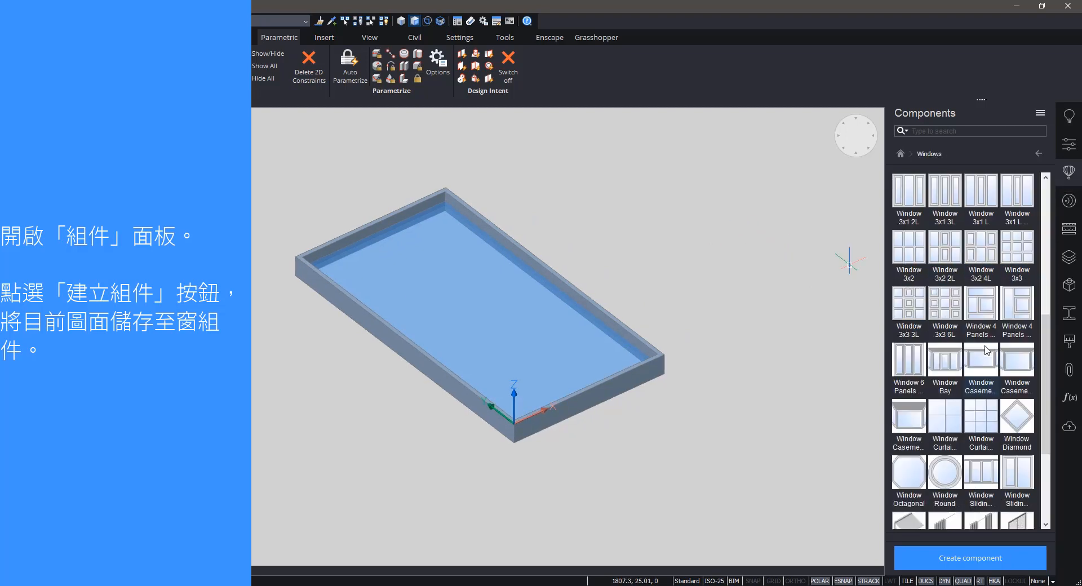
Create a component named MyWin2 from the whole drawing in the current Windows category.
left_click(981, 564)
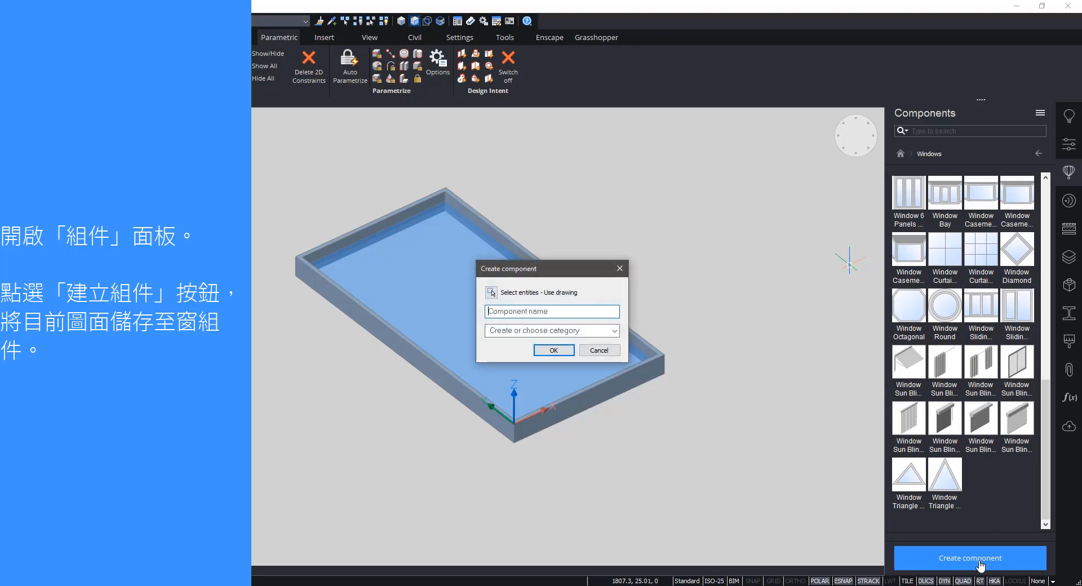
type("MyWin1")
key("BackSpace")
type("2")
key("Tab")
left_click(615, 330)
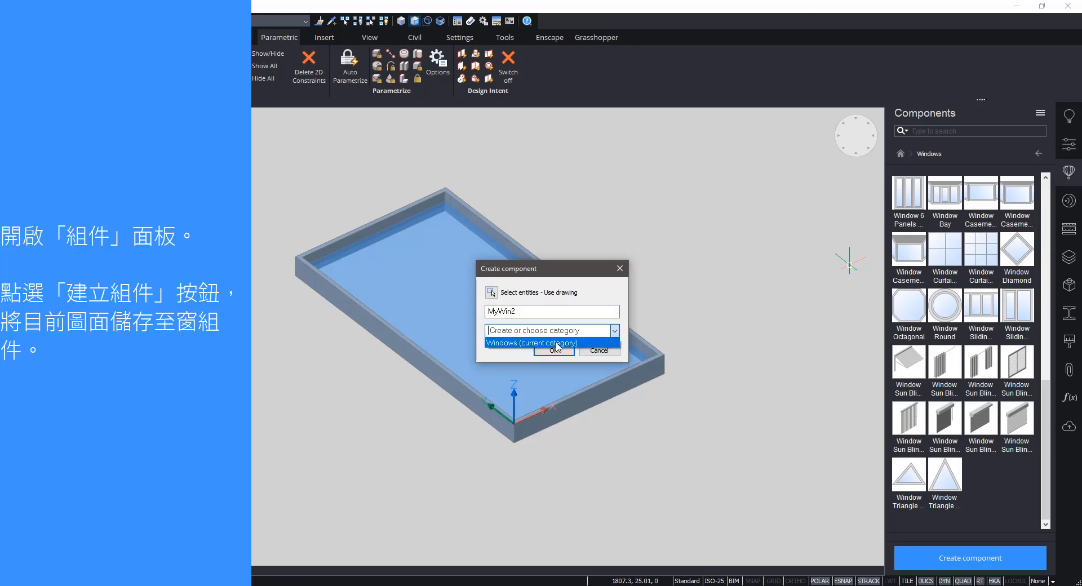
left_click(563, 344)
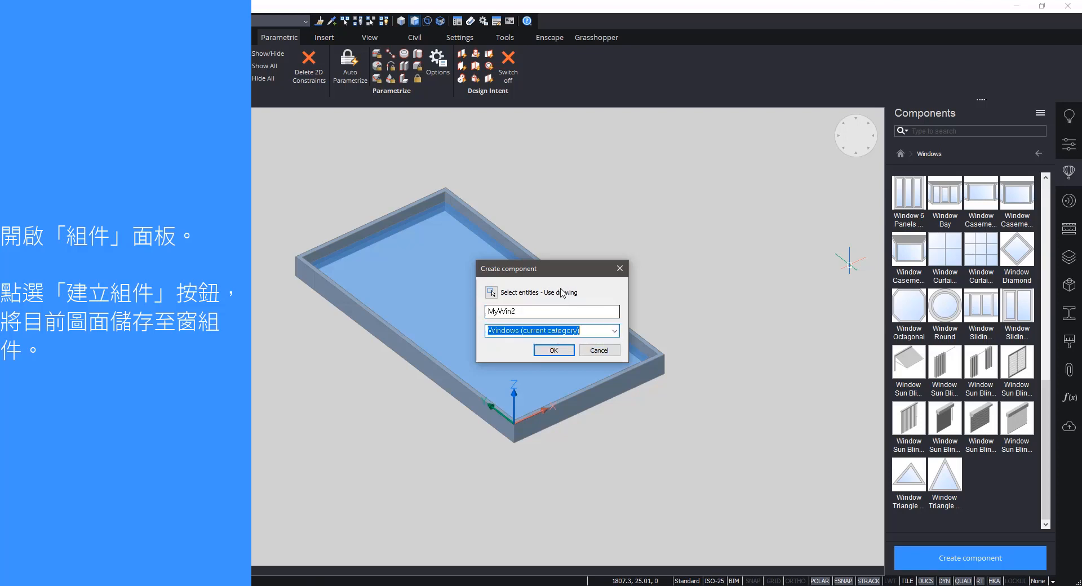
left_click(553, 350)
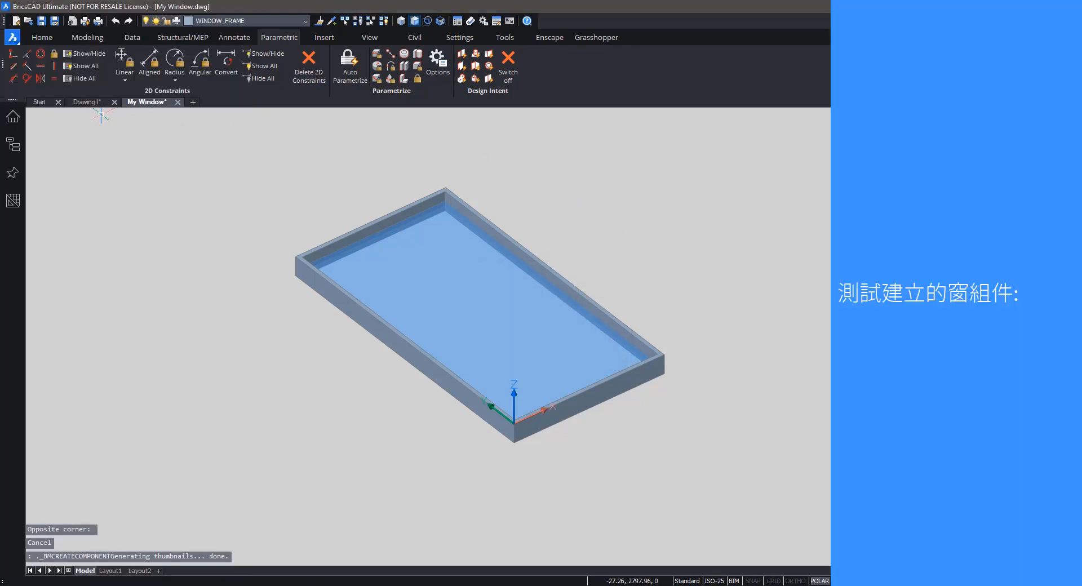
Start a new drawing and use Quickdraw to create a rectangular walled room from the origin.
left_click(193, 102)
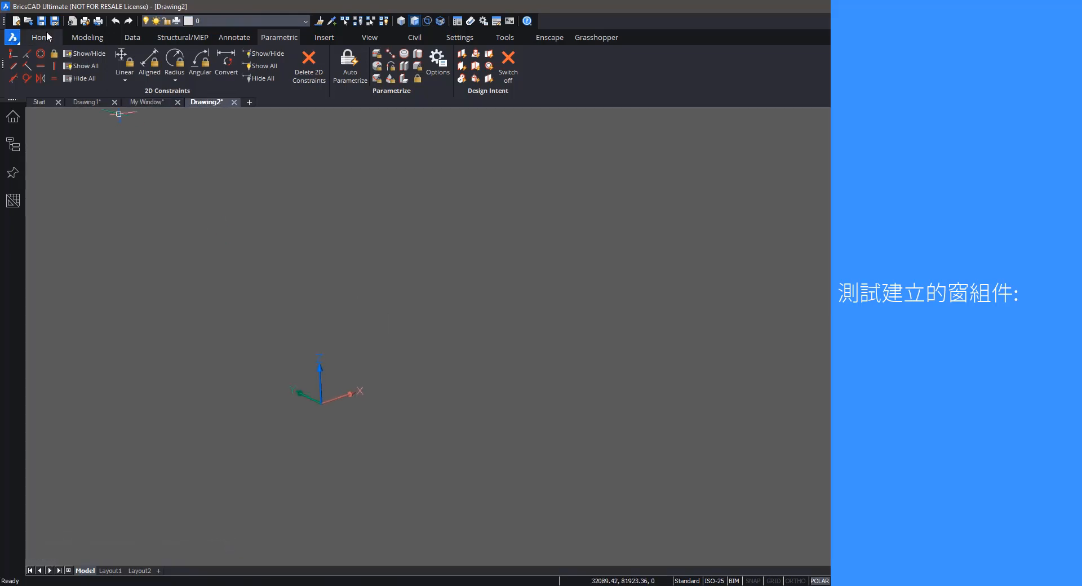
left_click(42, 37)
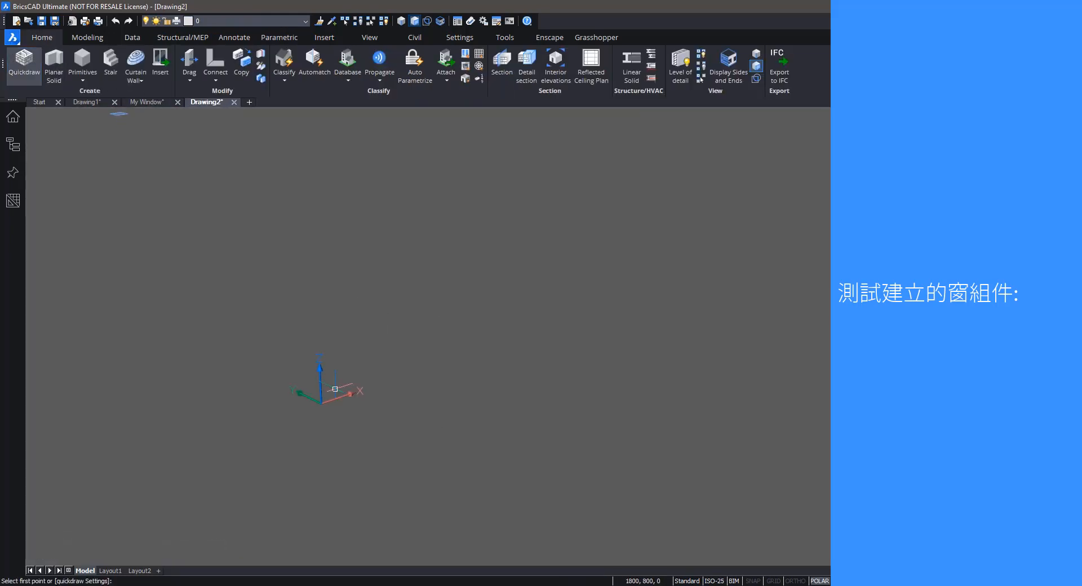
left_click(321, 407)
left_click(379, 285)
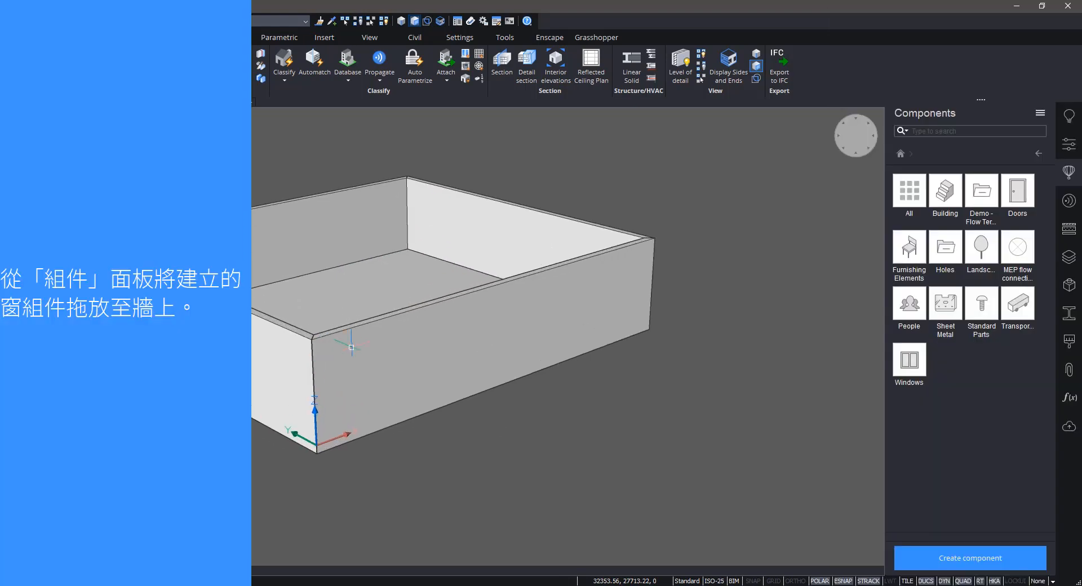
Insert the MyWin2 component from the Windows category into the room's long front wall.
scroll(422, 321, "up", 3)
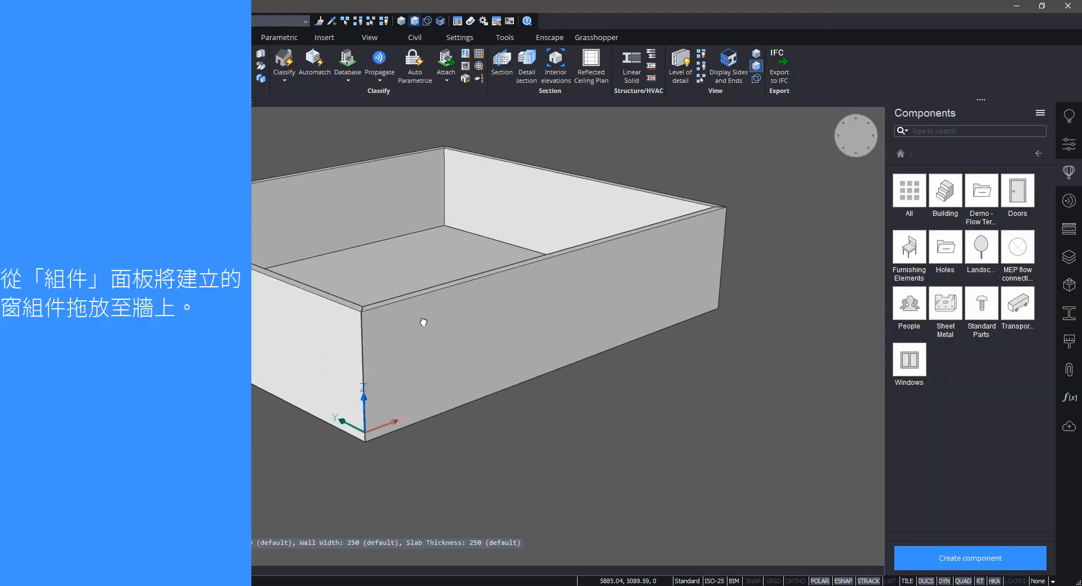
left_click(924, 367)
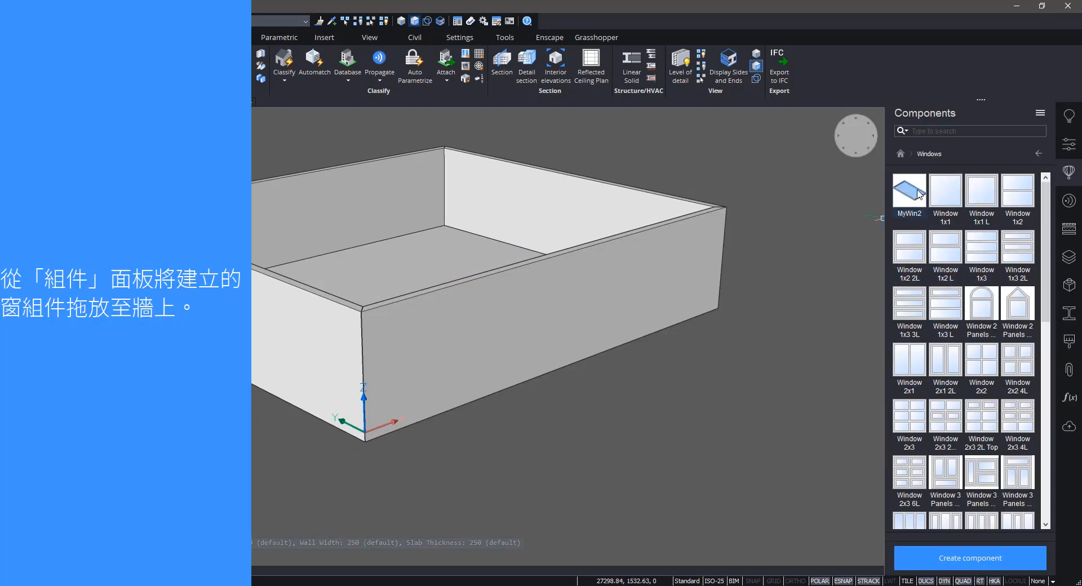
left_click_drag(916, 195, 783, 341)
left_click_drag(669, 403, 427, 290)
scroll(426, 291, "up", 3)
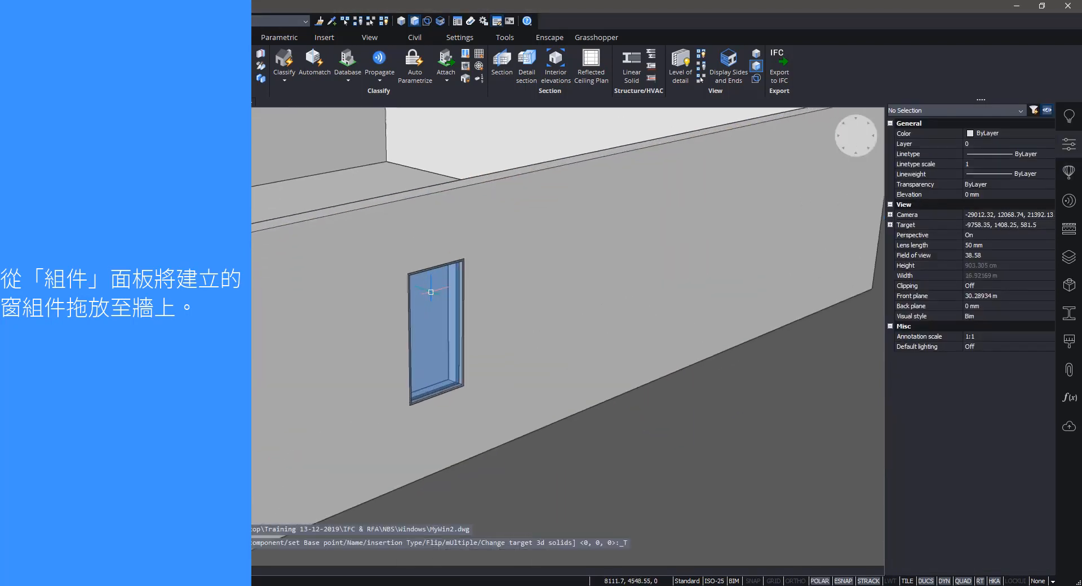
Select the inserted window, show its properties and set its H parameter to 1200.
middle_click_drag(426, 291, 338, 268, "shift")
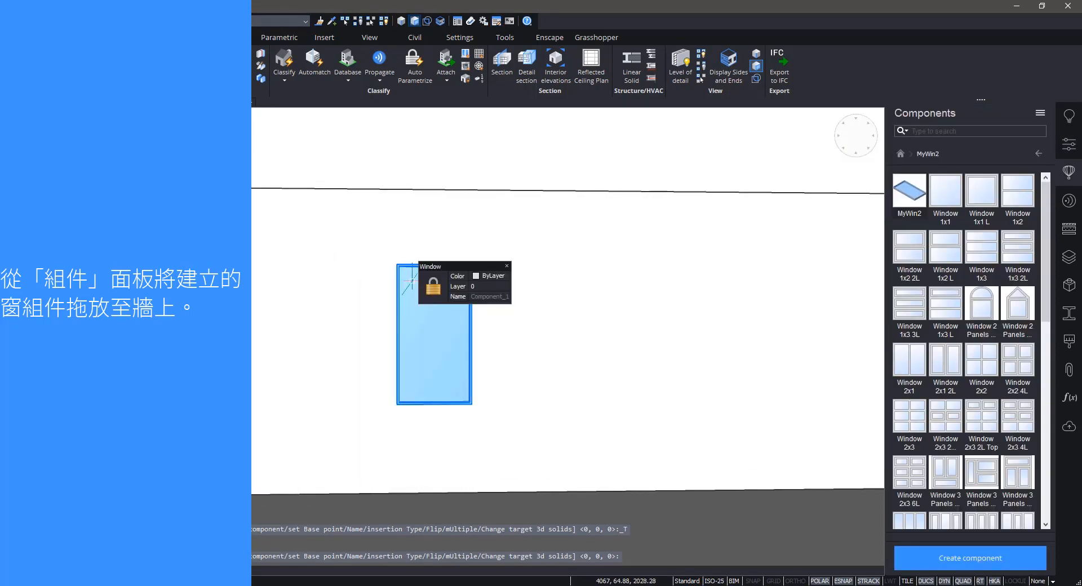
left_click(412, 280)
left_click(1069, 143)
scroll(1035, 372, "down", 10)
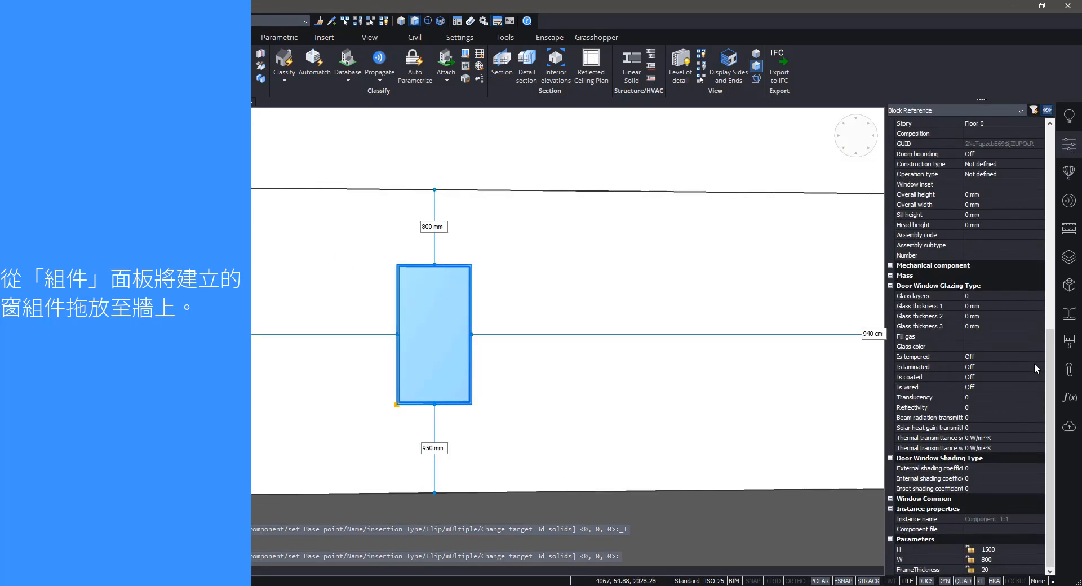
middle_click_drag(495, 354, 512, 334, "shift")
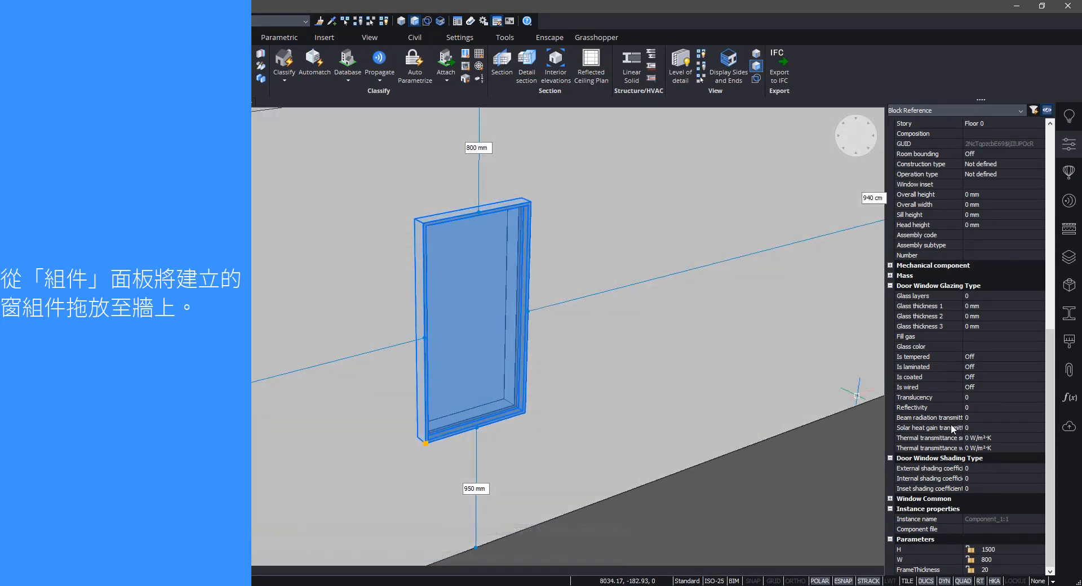
left_click(1013, 550)
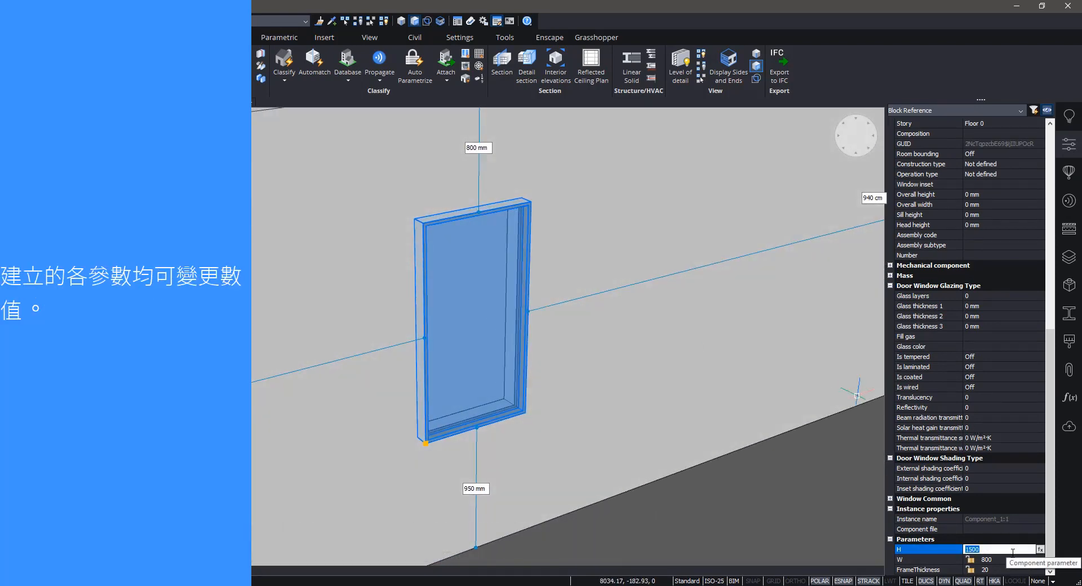
key("Return")
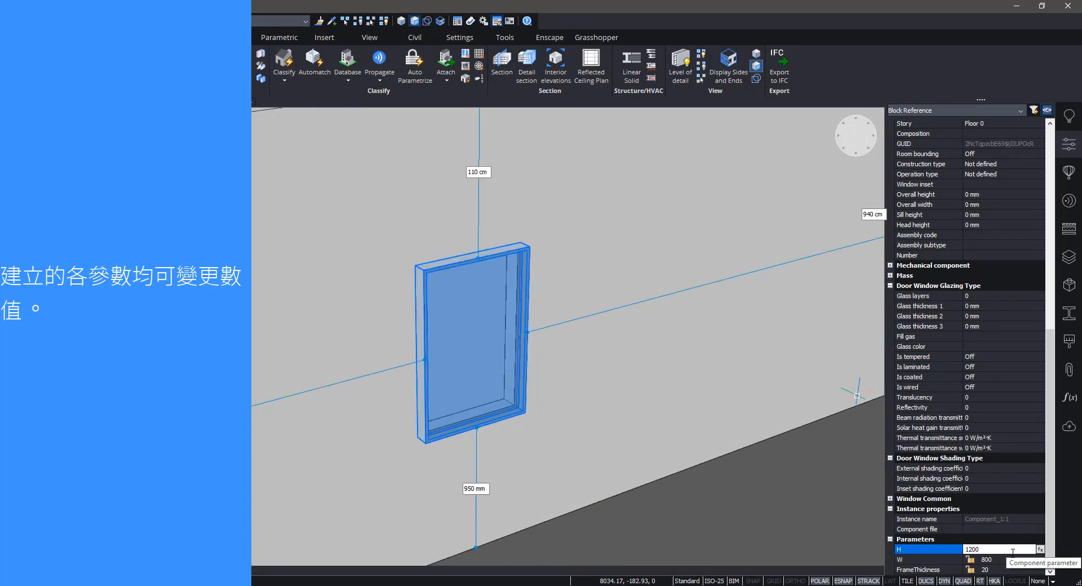
Set the inserted window's FrameThickness parameter to 10.
left_click(1000, 570)
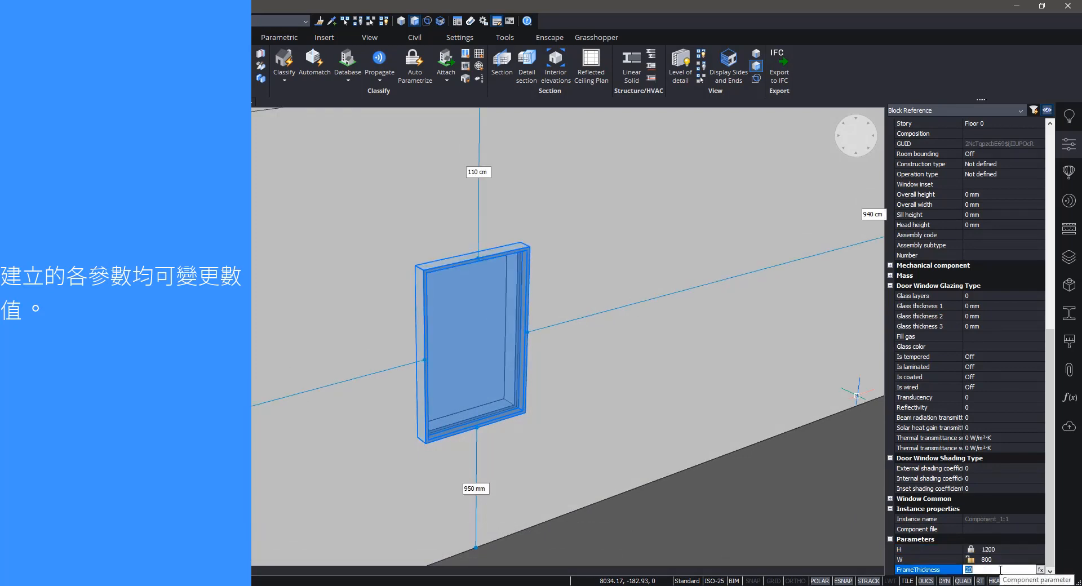
type("10")
key("Return")
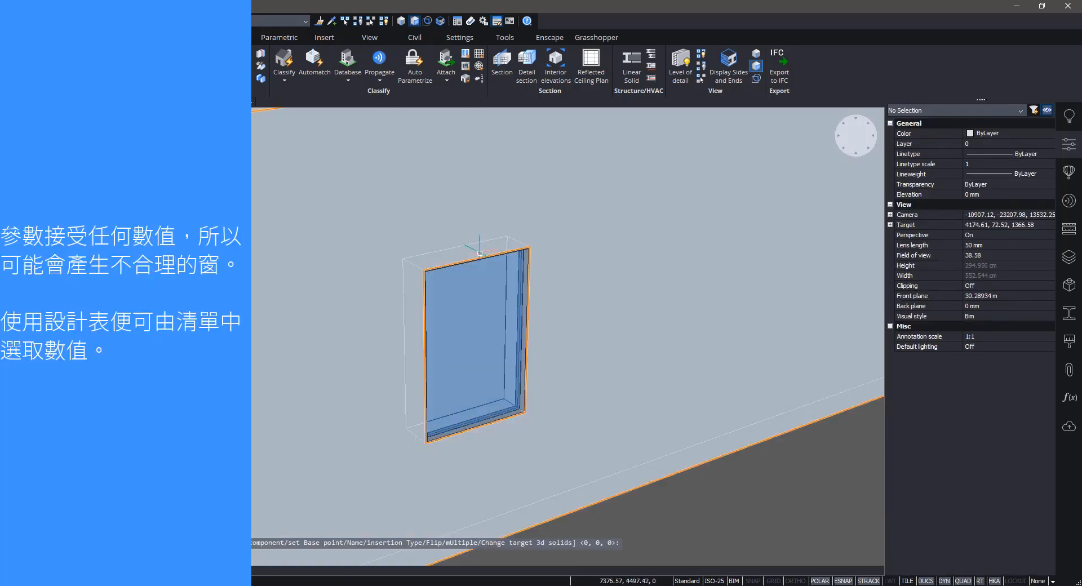
Reselect the inserted window and set its H parameter to 1234.5678.
scroll(476, 298, "up", 2)
middle_click_drag(465, 293, 493, 290, "shift")
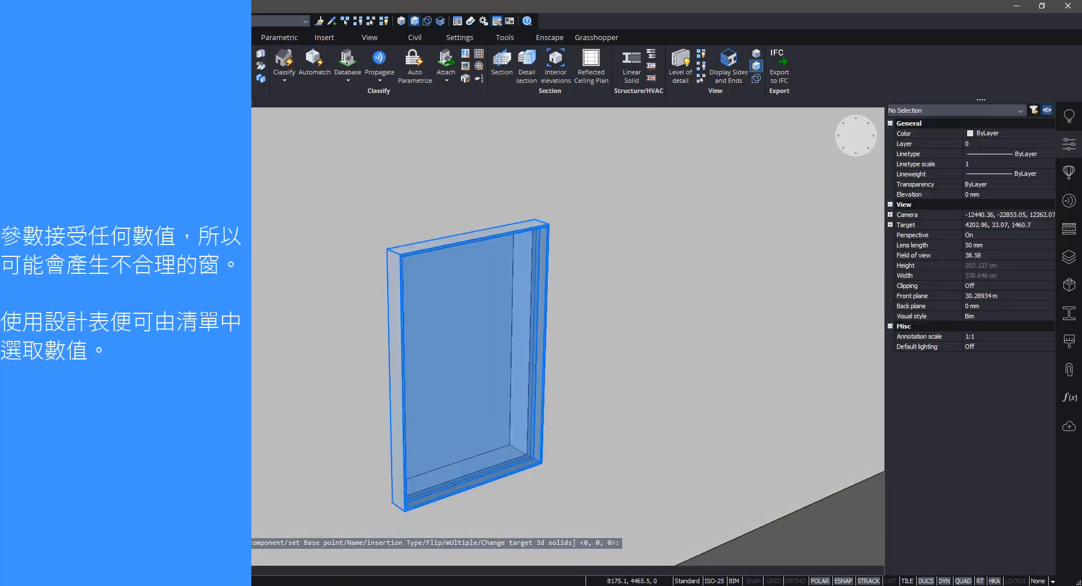
left_click(495, 291)
scroll(1007, 547, "down", 10)
scroll(1010, 551, "down", 2)
left_click(1004, 549)
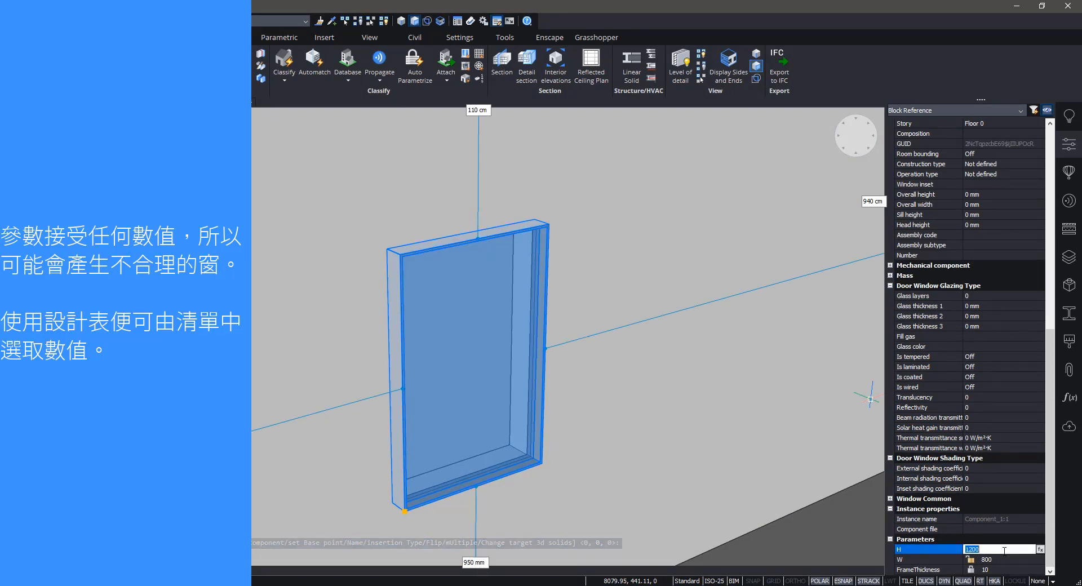
type("12")
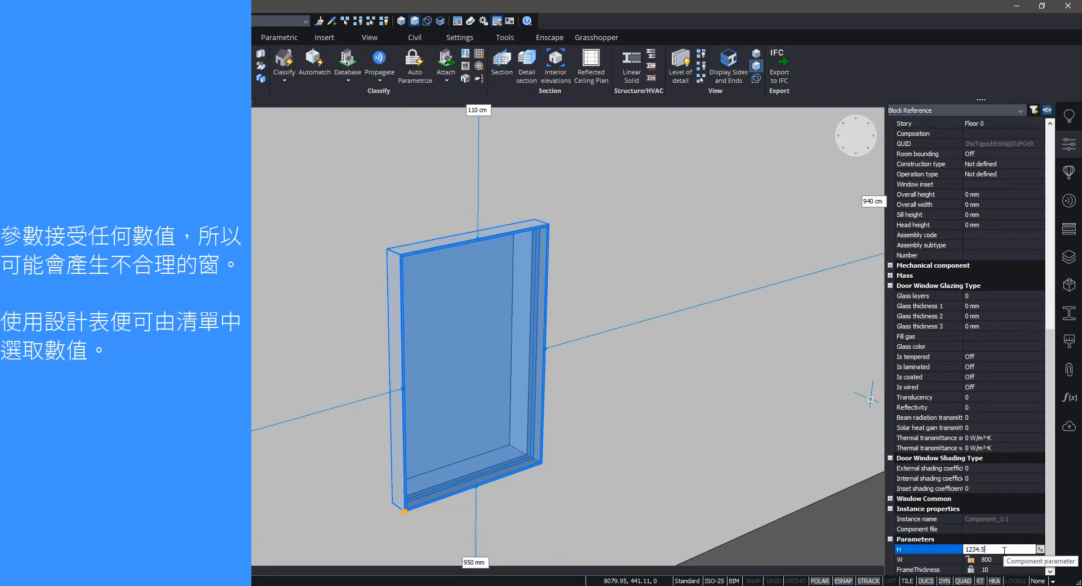
type("1234.5678")
key("Return")
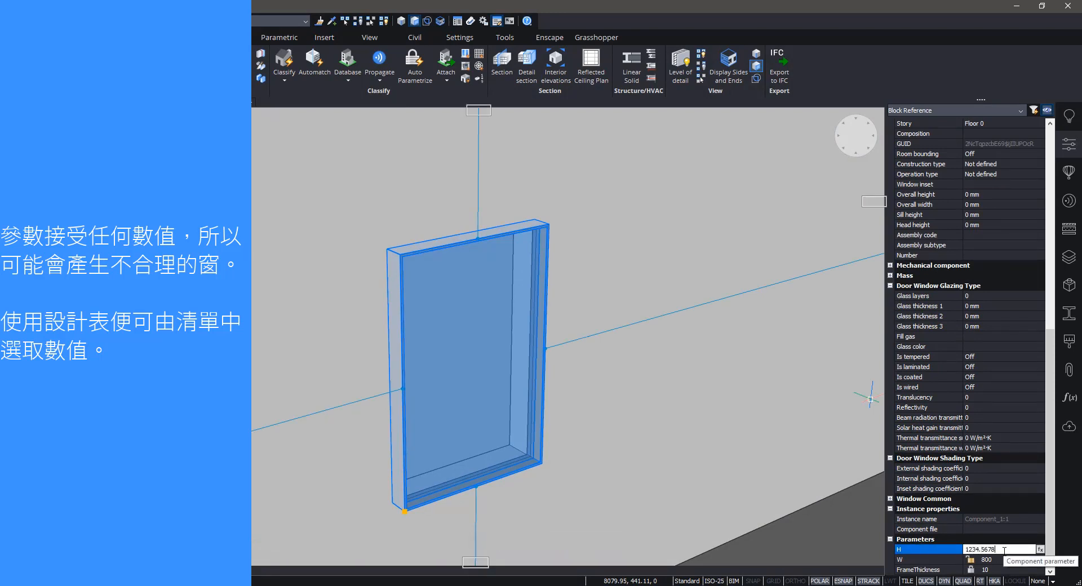
Set the inserted window's FrameThickness parameter to 11.564 and deselect the window.
left_click(987, 560)
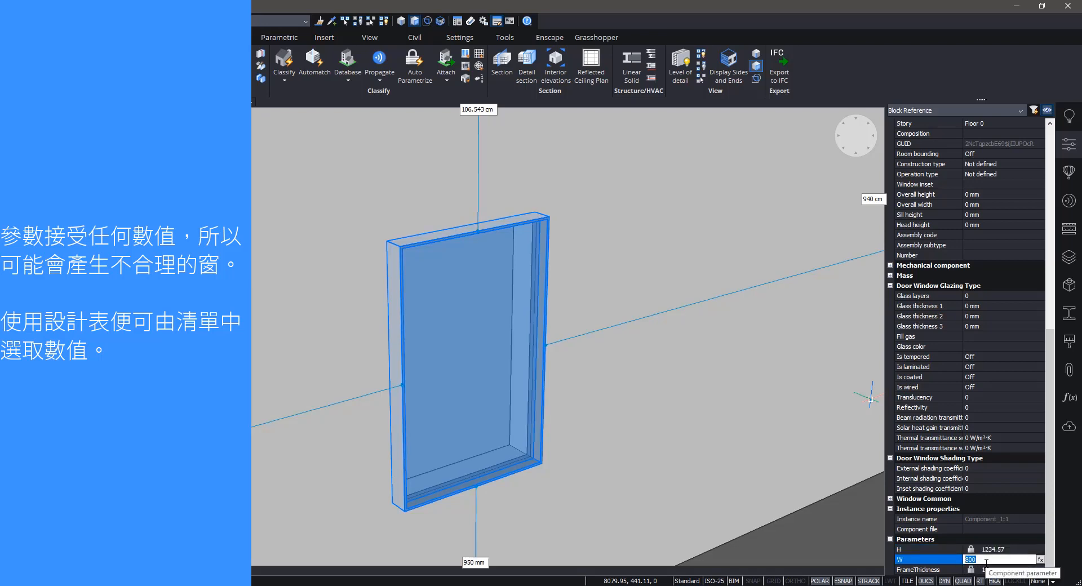
left_click(981, 570)
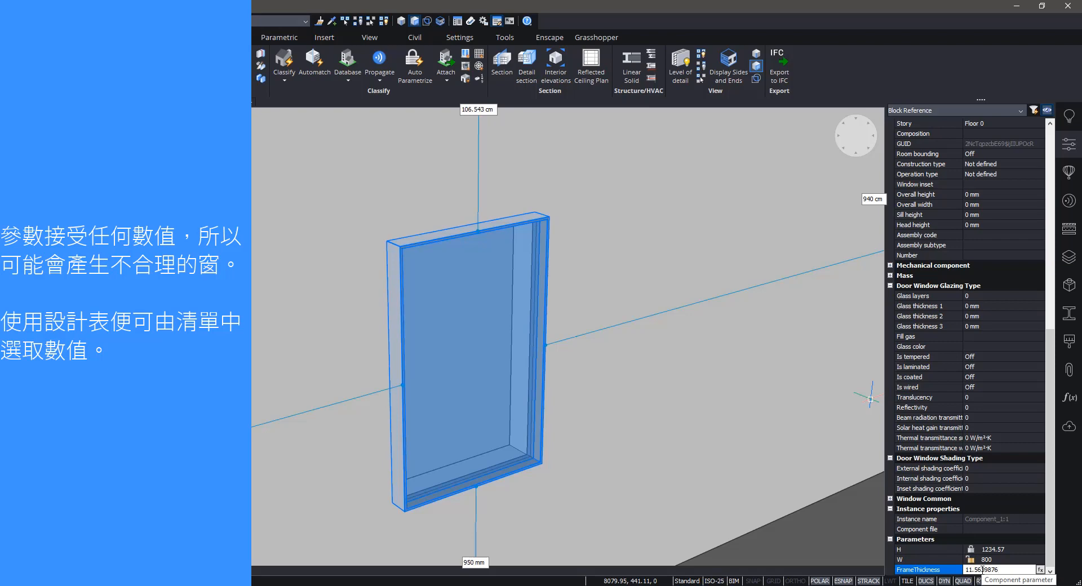
key("Return")
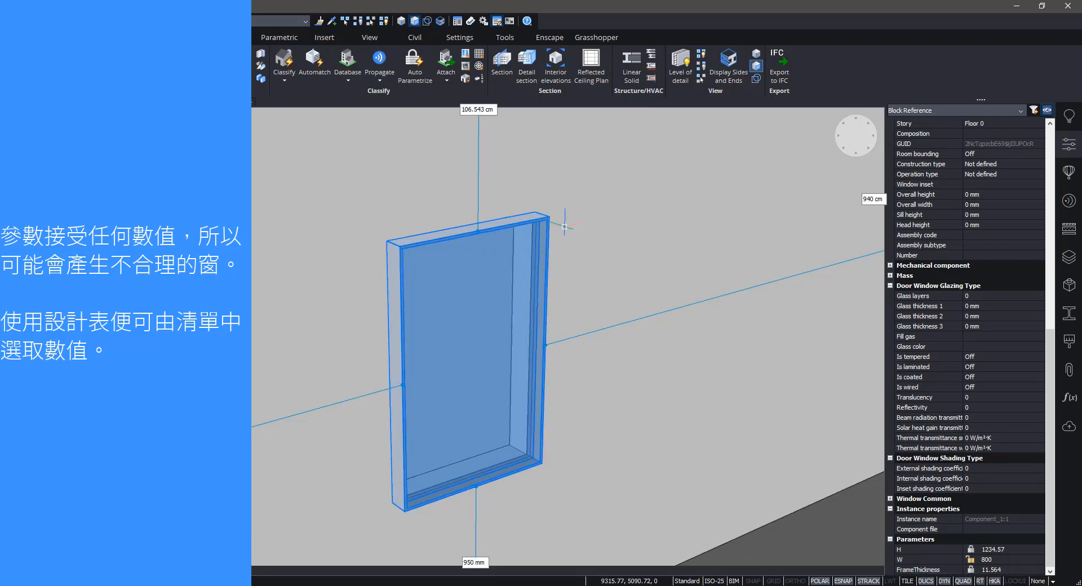
scroll(538, 264, "down", 1)
key("Escape")
scroll(549, 318, "down", 1)
mouse_move(552, 324)
middle_mouse_down("shift")
mouse_move(418, 309)
mouse_move(424, 317)
middle_mouse_up("shift")
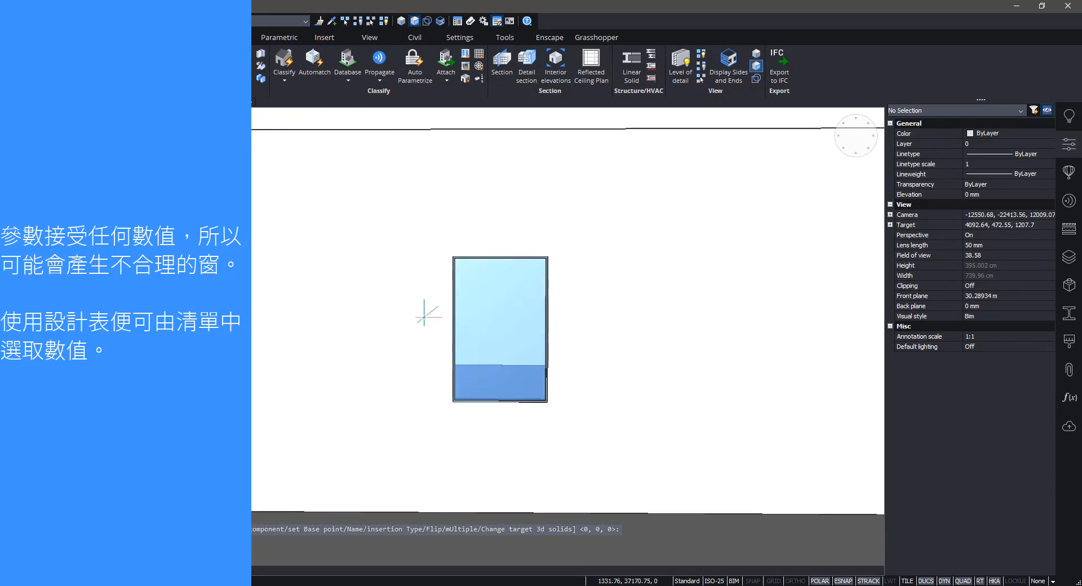
scroll(562, 318, "down", 3)
middle_click_drag(556, 318, 676, 366, "shift")
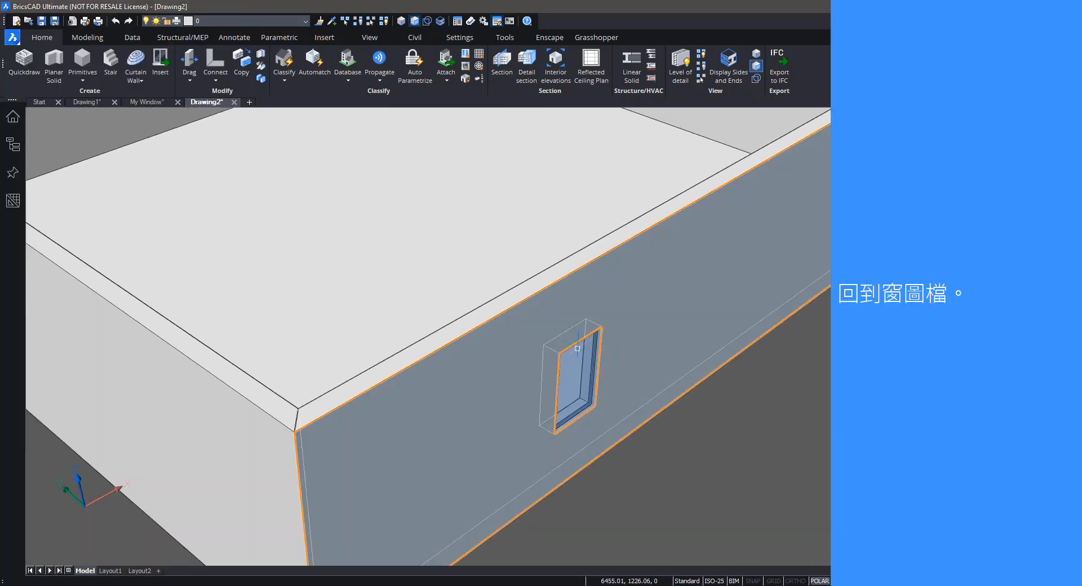
Switch to the My Window drawing and show its component structure in the Mechanical Browser.
left_click(151, 103)
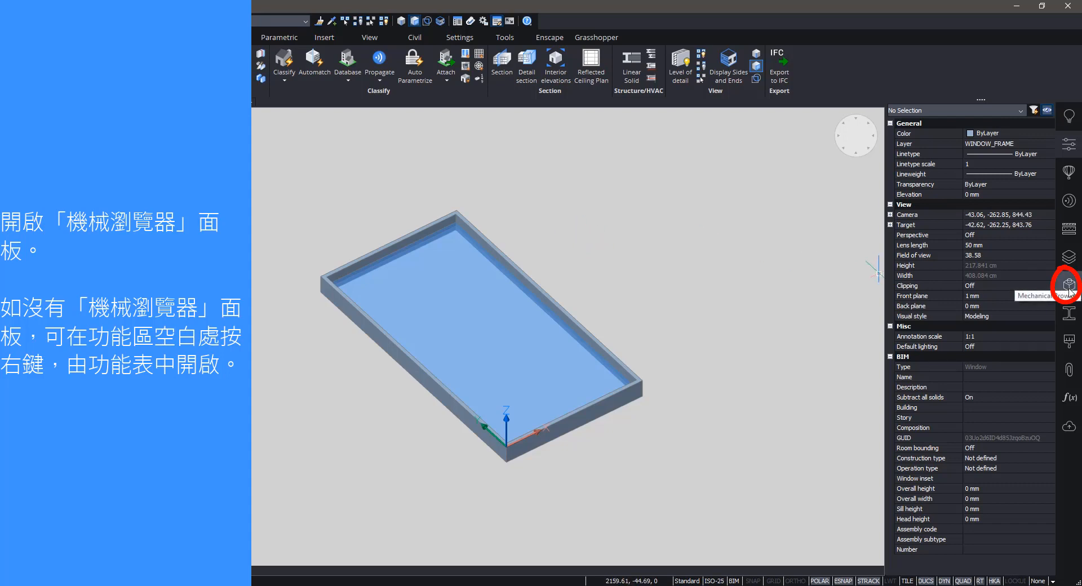
right_click(928, 71)
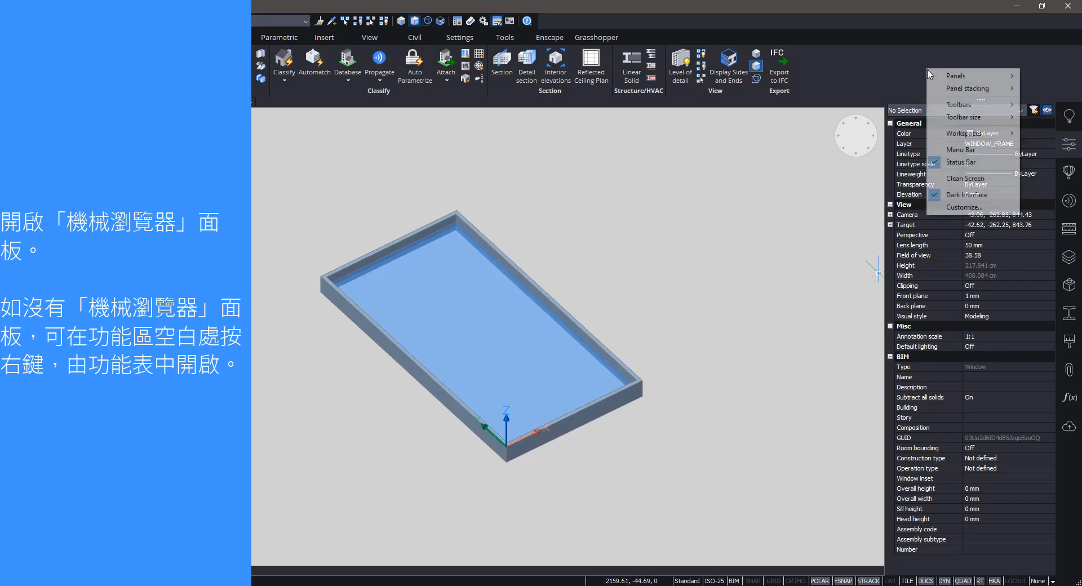
mouse_move(950, 79)
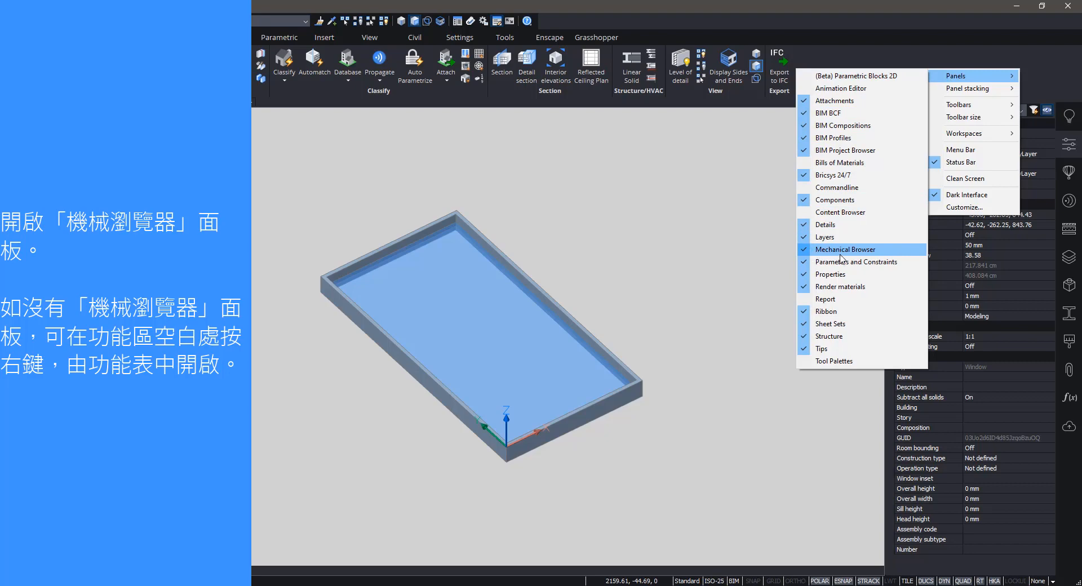
left_click(885, 52)
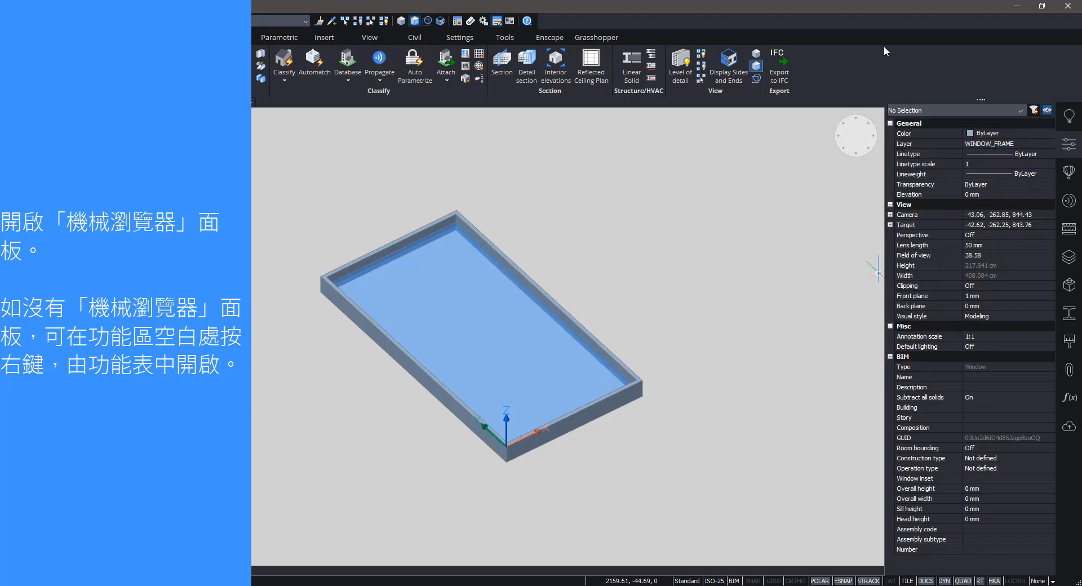
left_click(1070, 286)
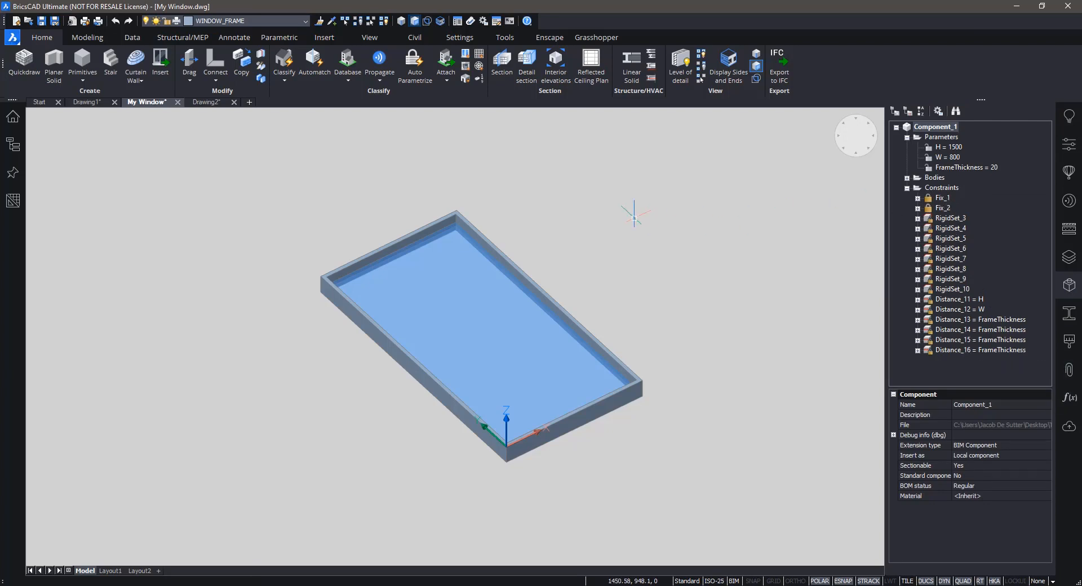
Create a design table from the window component's FrameThickness parameter.
middle_click_drag(633, 212, 657, 213, "shift")
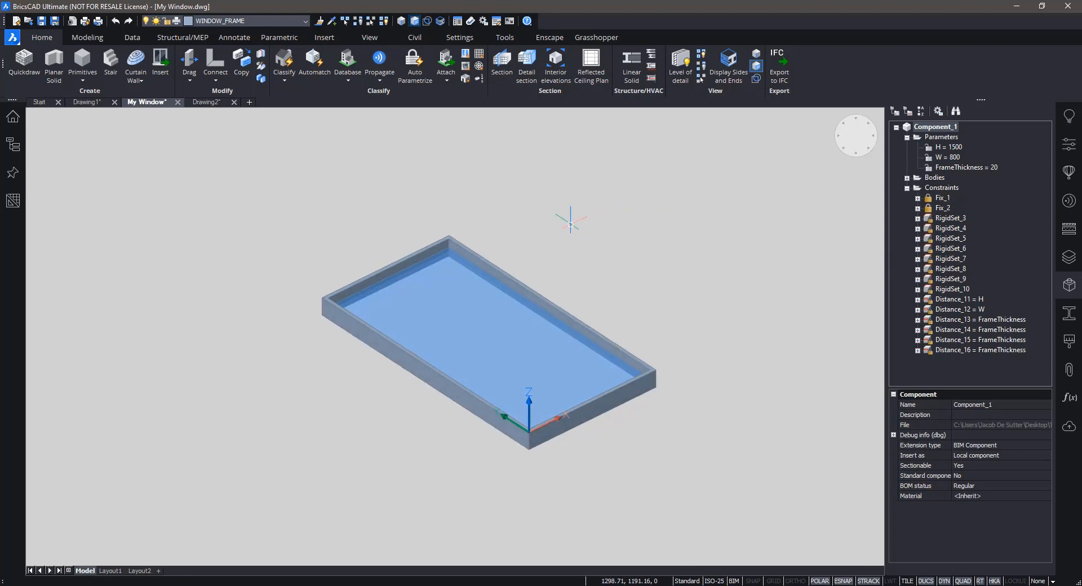
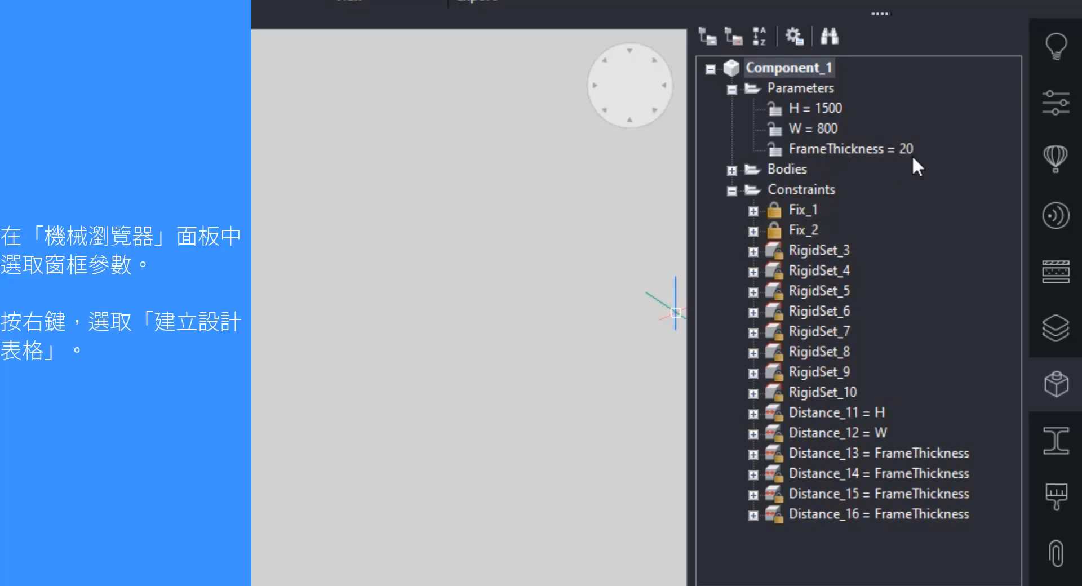
left_click(880, 149)
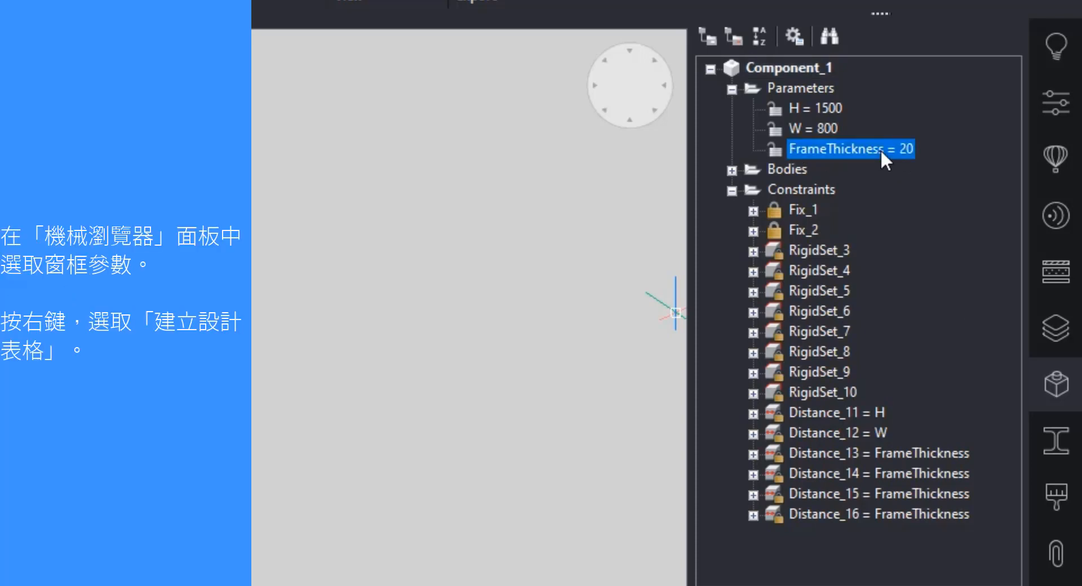
right_click(880, 149)
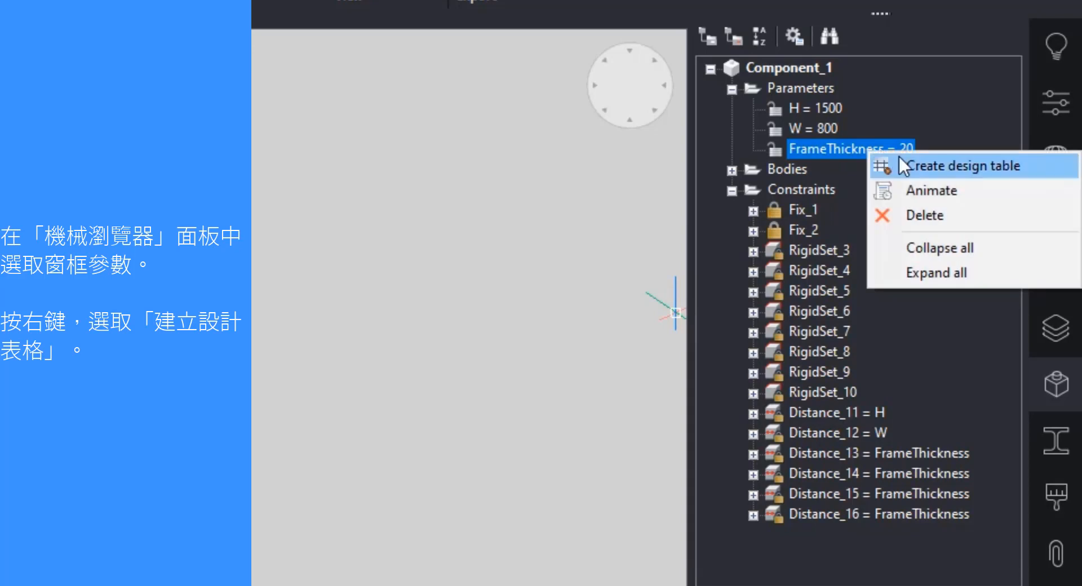
left_click(951, 169)
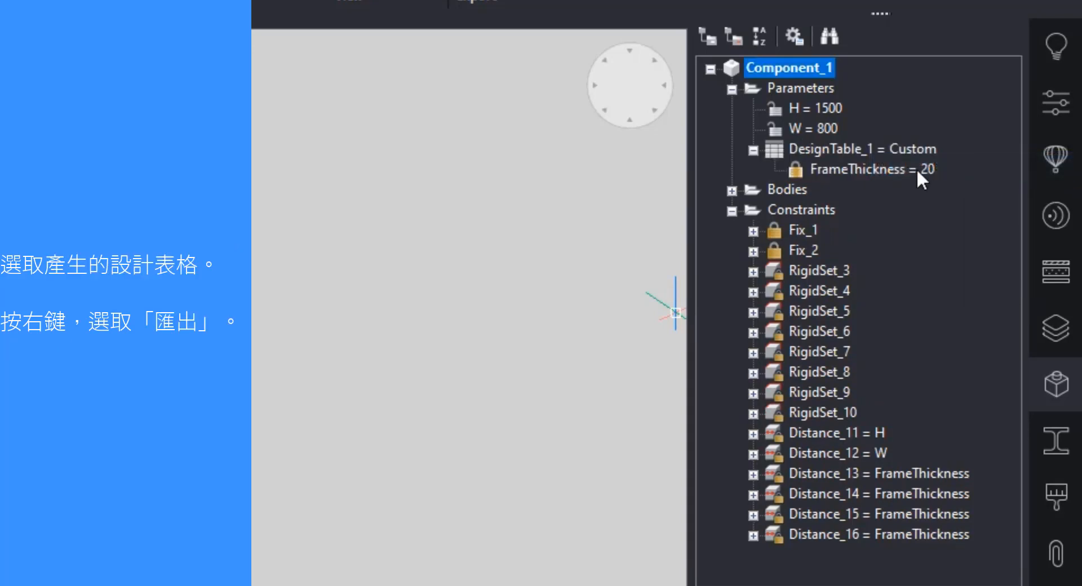
Export the new design table to the Desktop as a CSV file named FrameThickness.
left_click(915, 169)
left_click(852, 152)
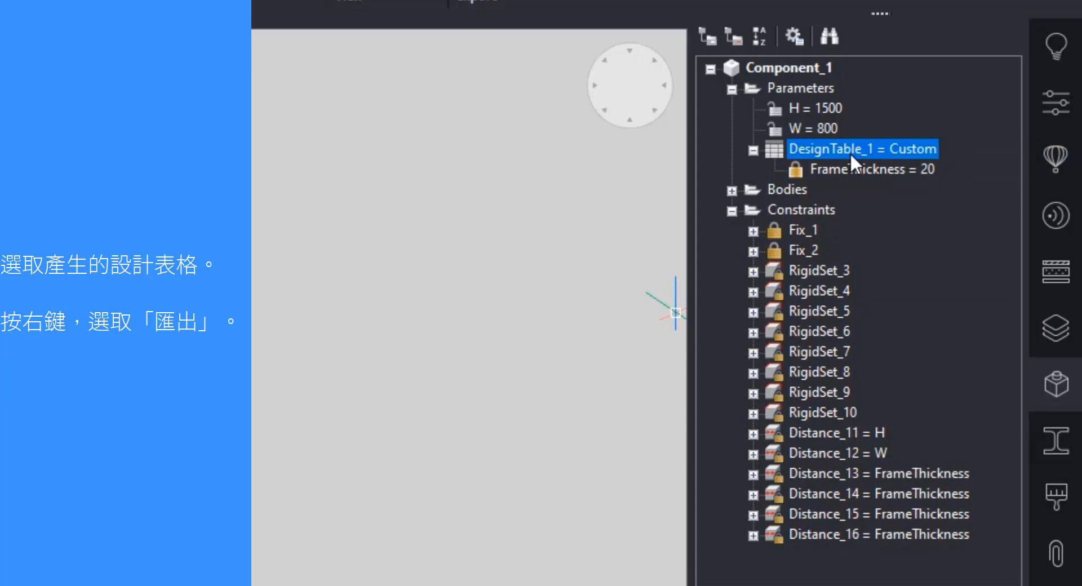
right_click(850, 152)
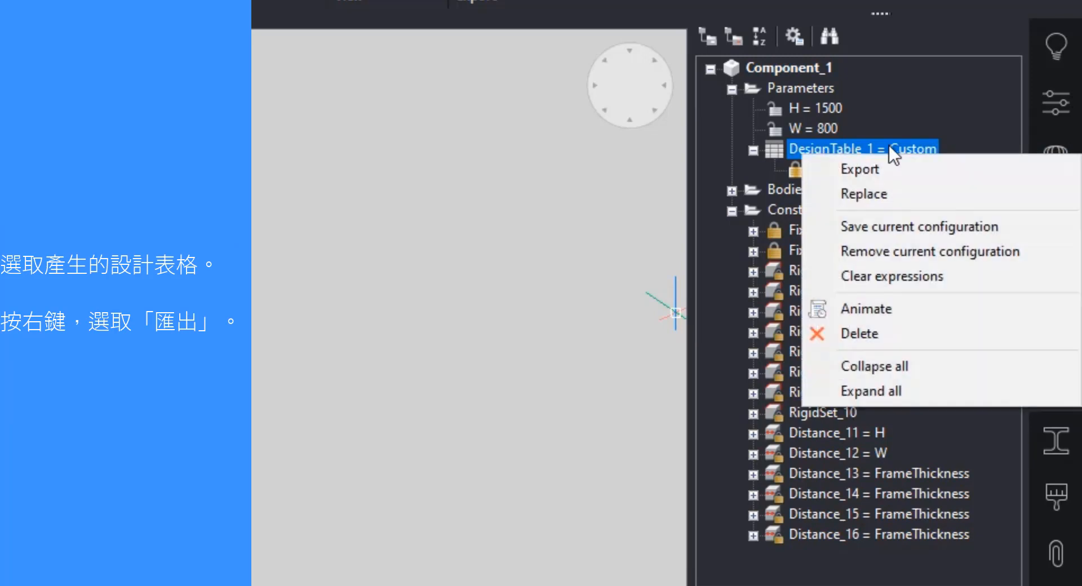
left_click(874, 177)
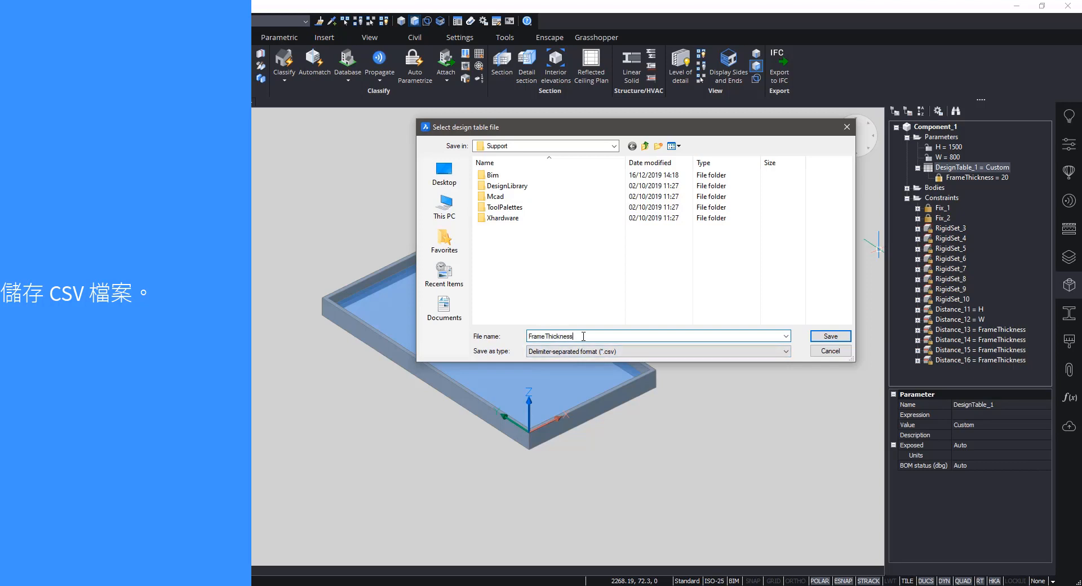
left_click(444, 172)
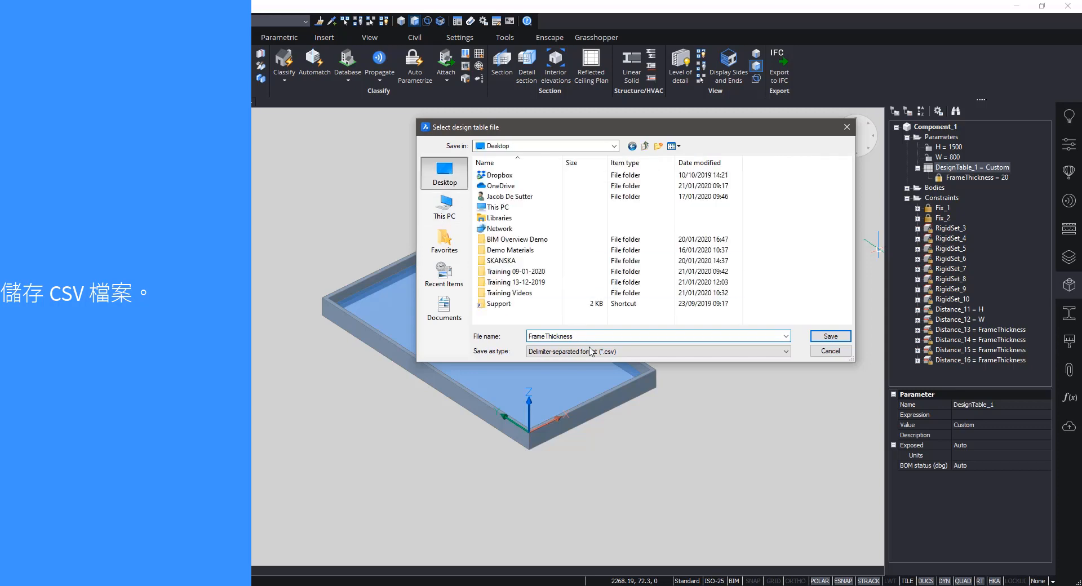
left_click(818, 337)
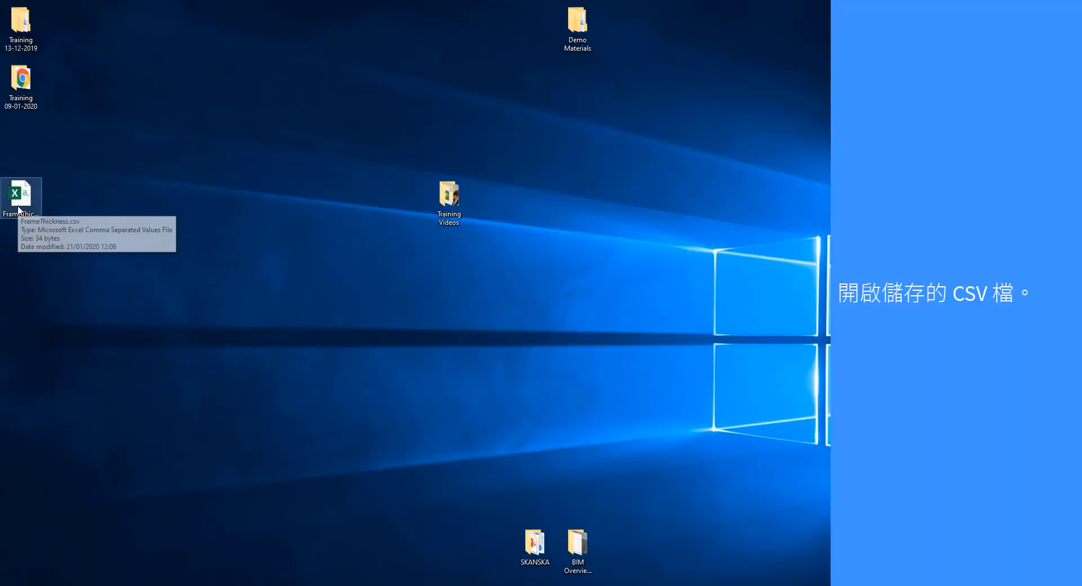
Open FrameThickness.csv from the desktop in Excel and widen columns A and B to fit their headings.
double_click(18, 209)
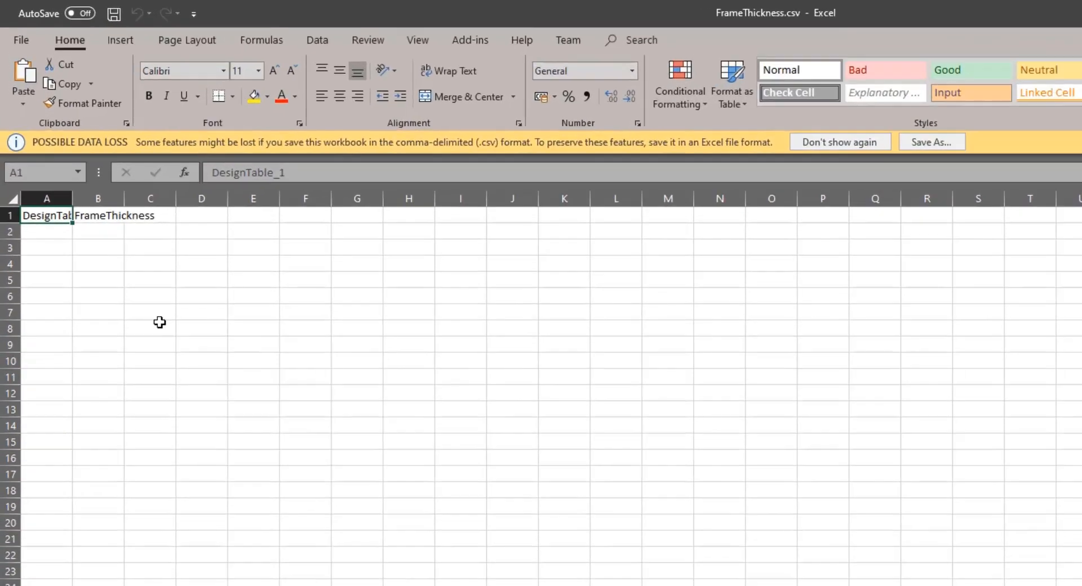
double_click(72, 198)
left_click(67, 248)
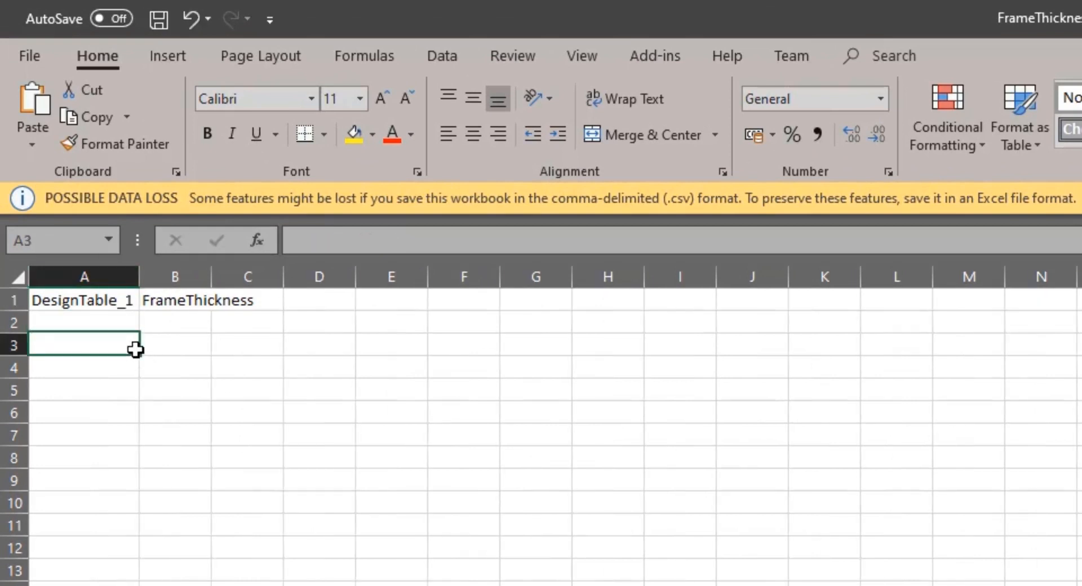
left_click(120, 321)
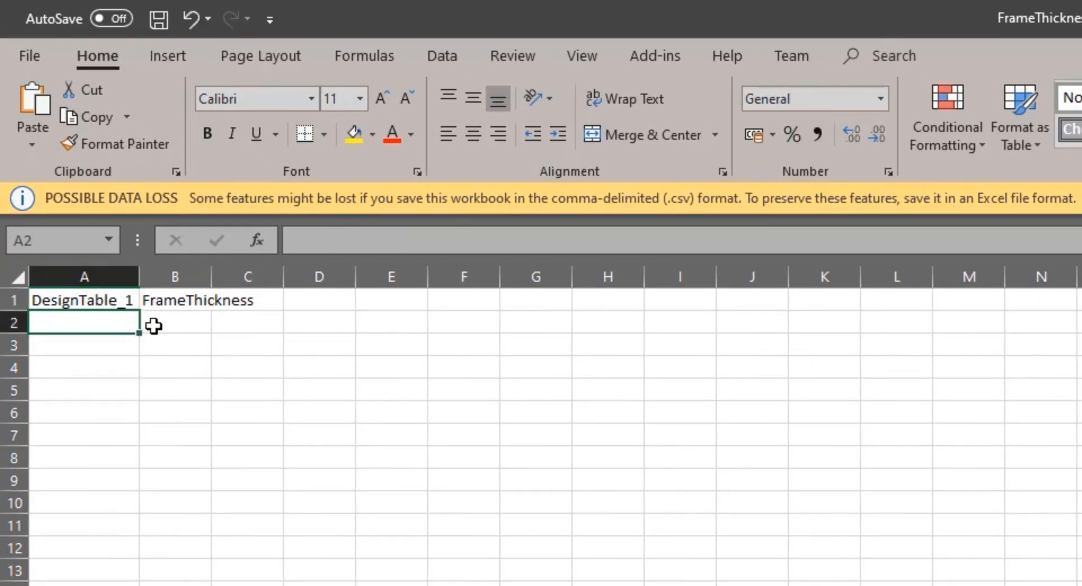
double_click(212, 273)
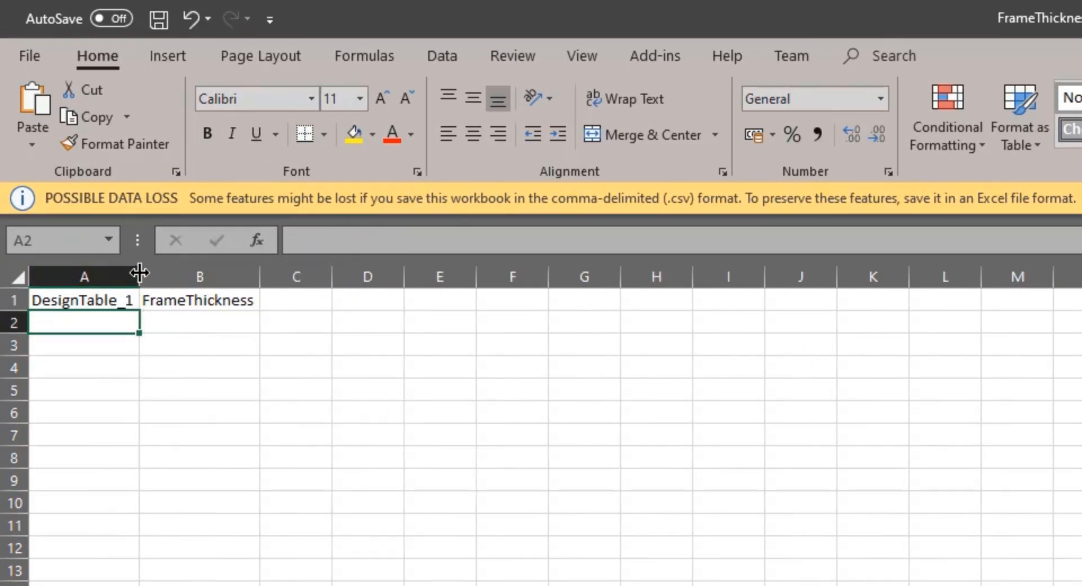
left_click_drag(140, 273, 163, 272)
left_click(155, 434)
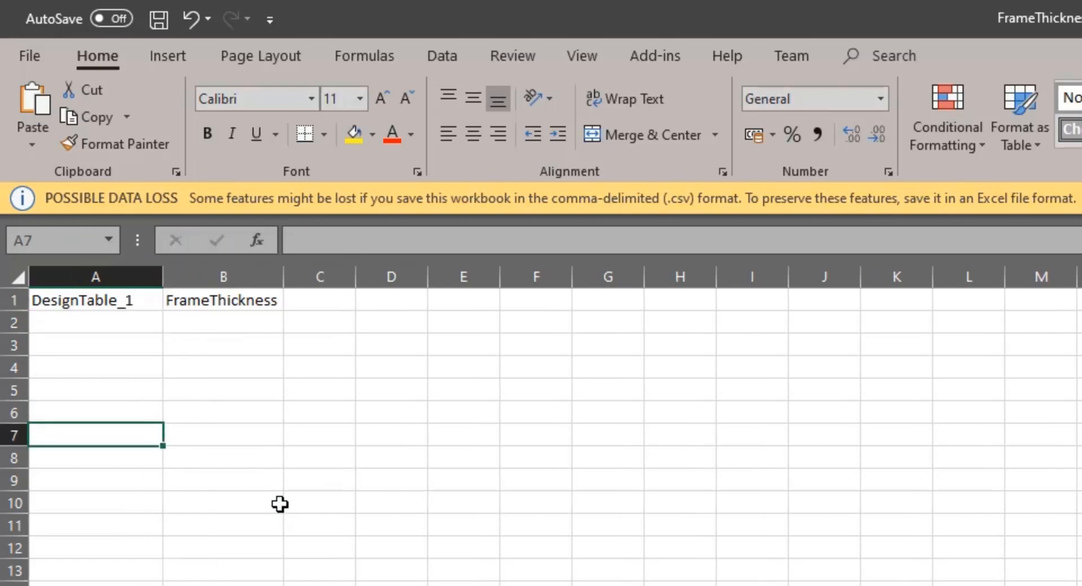
left_click(113, 302)
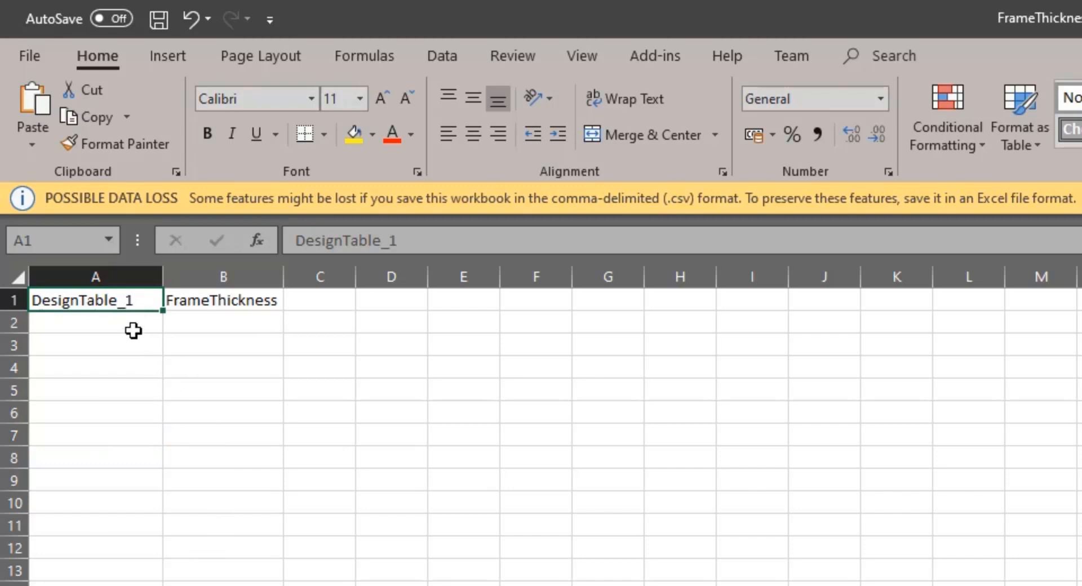
left_click(94, 328)
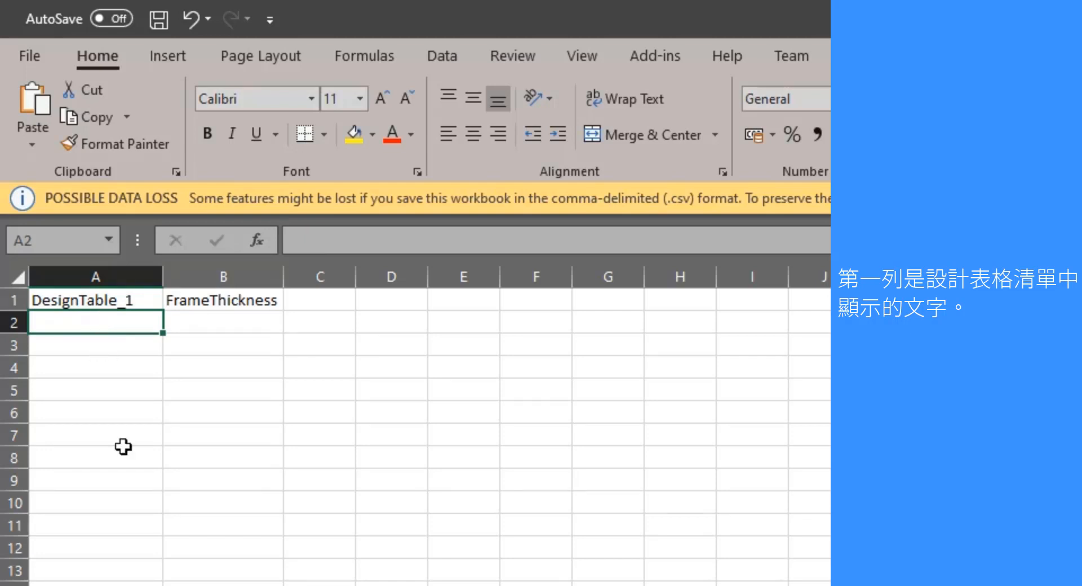
left_click(233, 321)
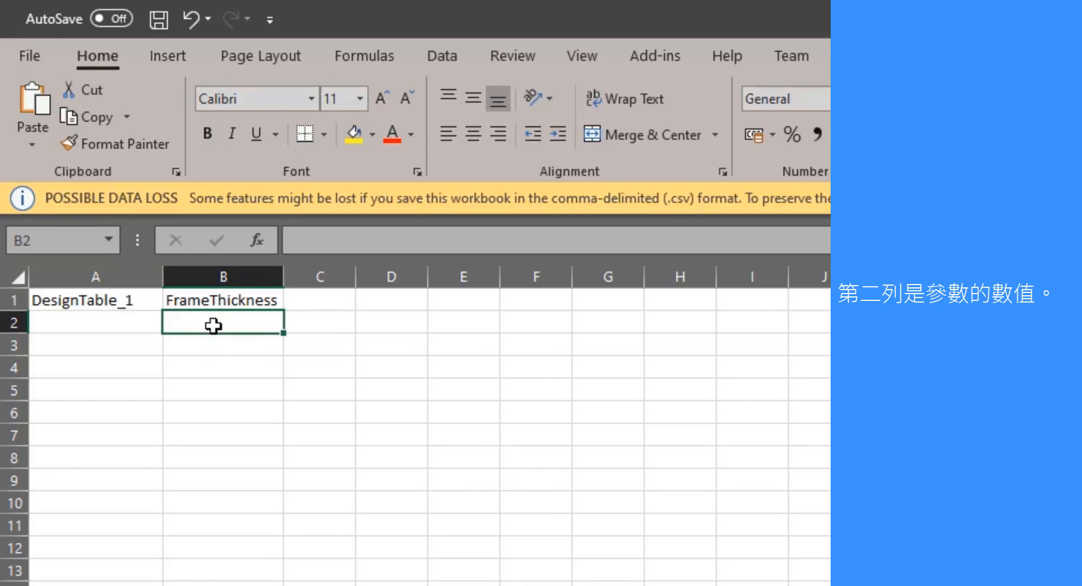
left_click(82, 318)
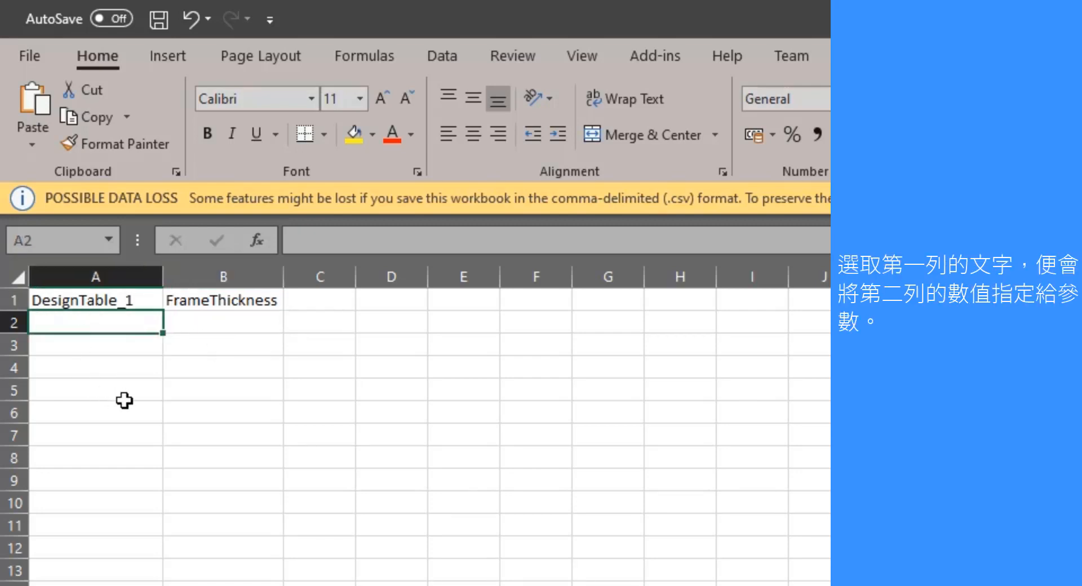
Enter 15 and 17.5 under DesignTable_1 from cell A2 and extend the series down the column in steps of 2.5.
double_click(75, 322)
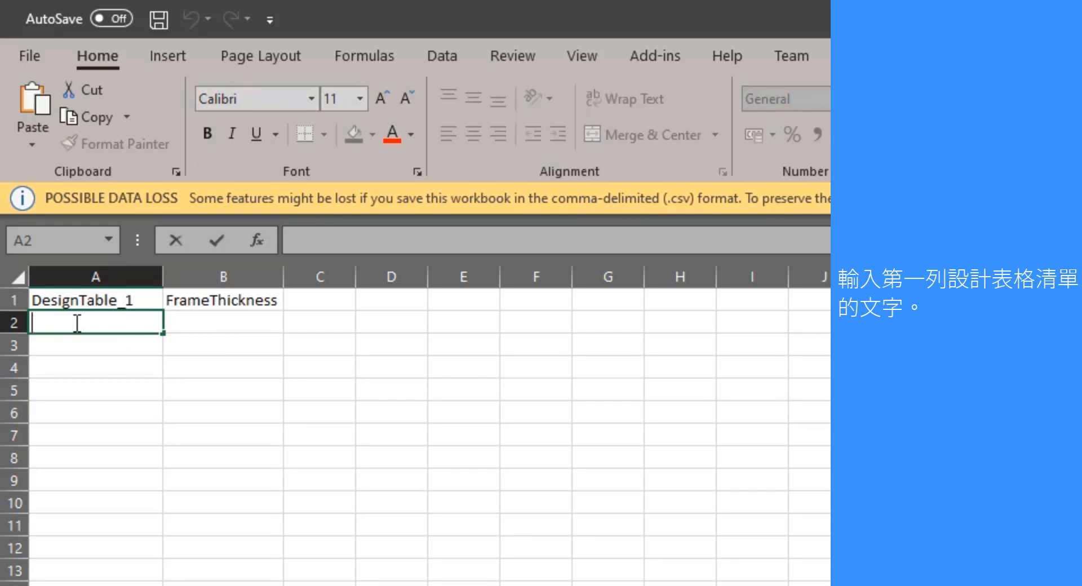
type("15")
key("Return")
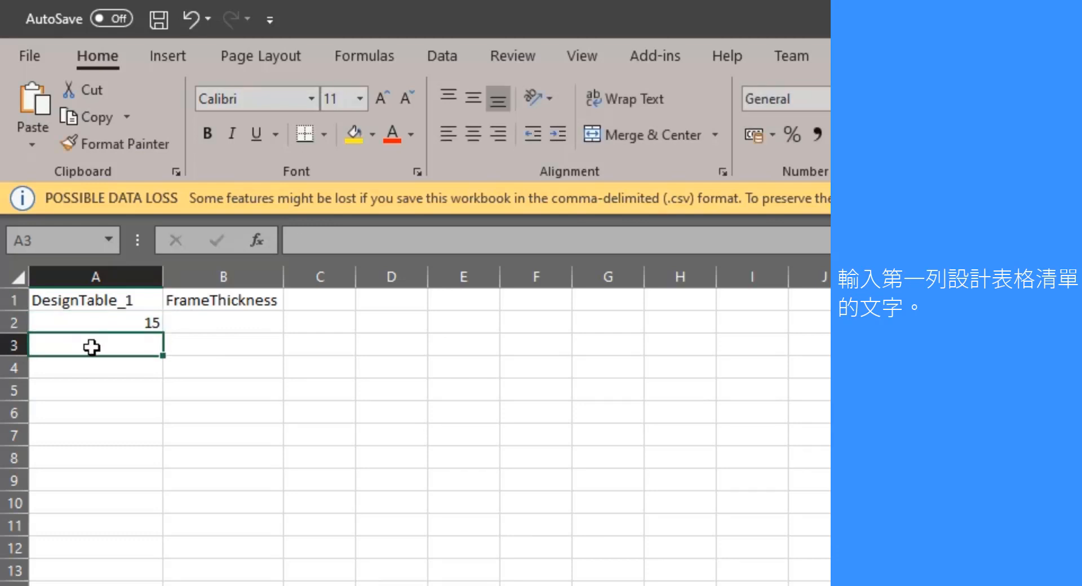
type("17.5")
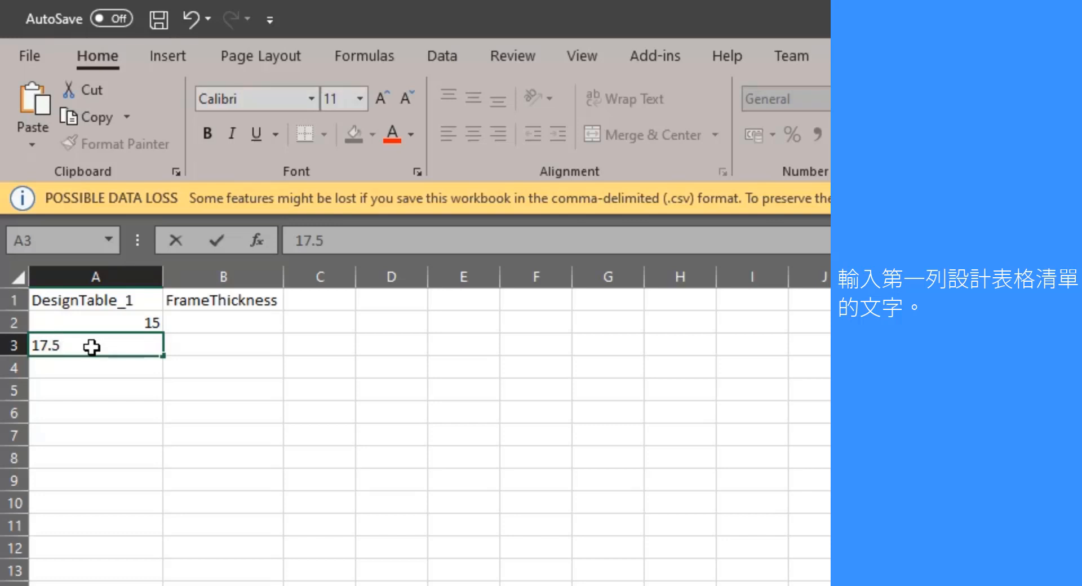
key("Return")
left_click_drag(150, 321, 164, 585)
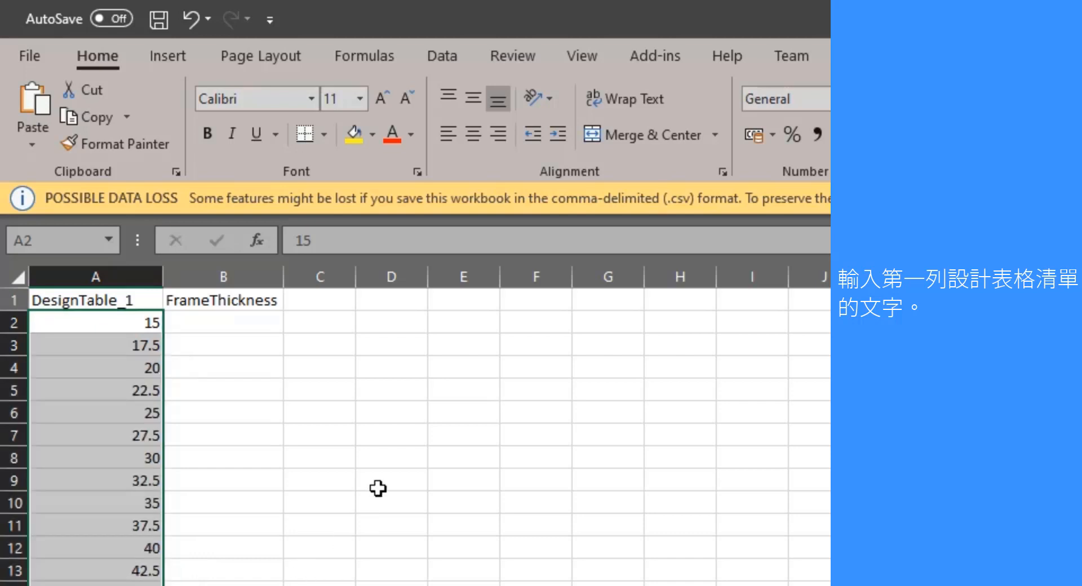
Copy the series from the DesignTable_1 column into the FrameThickness column starting at cell B2.
key("ctrl+c")
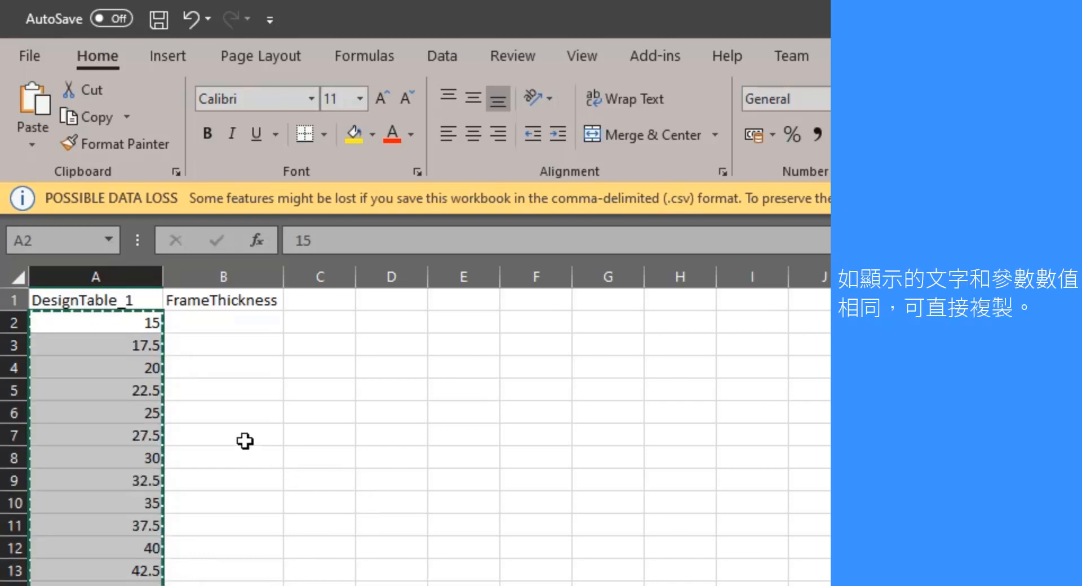
left_click(200, 328)
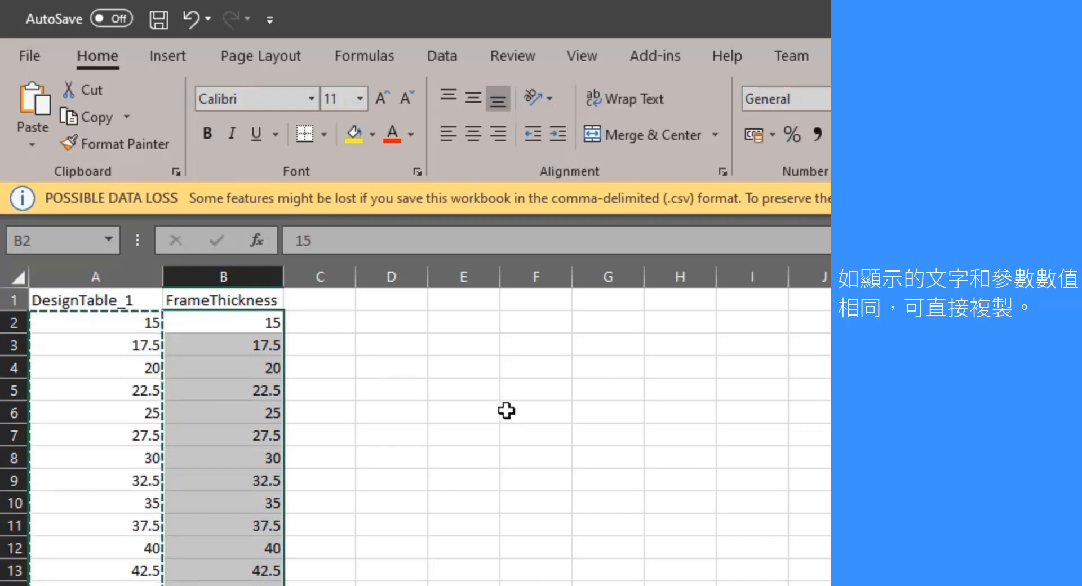
Clear the copy selection and save the completed FrameThickness.csv in its current CSV format.
key("Escape")
left_click(127, 298)
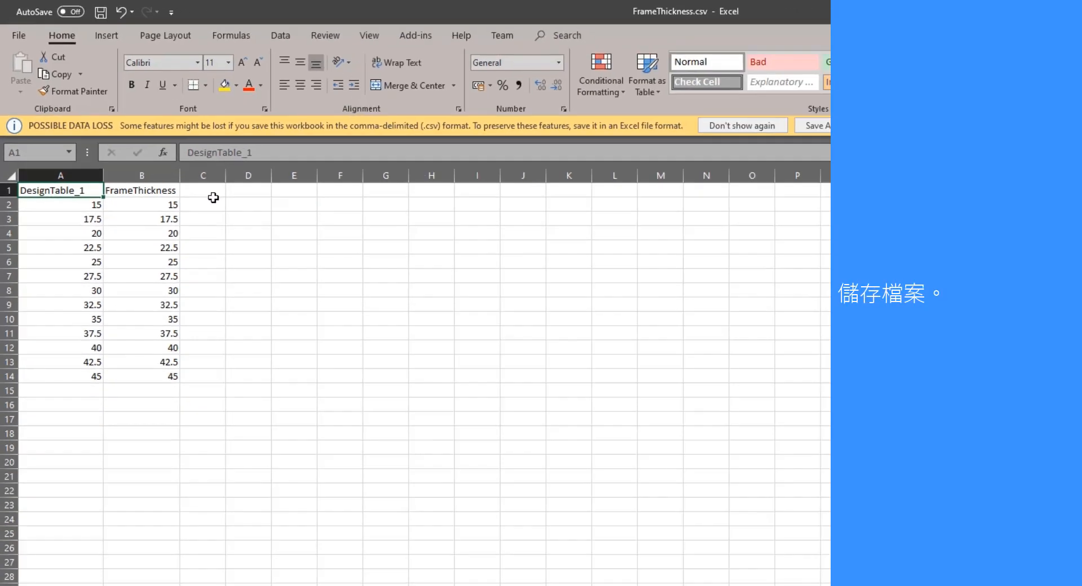
key("ctrl+s")
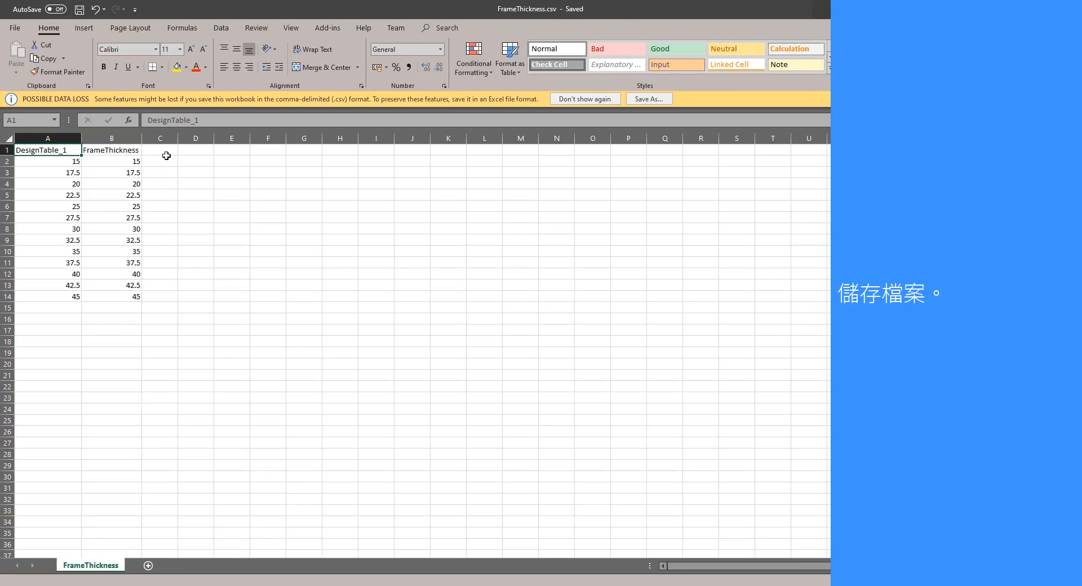
left_click(307, 585)
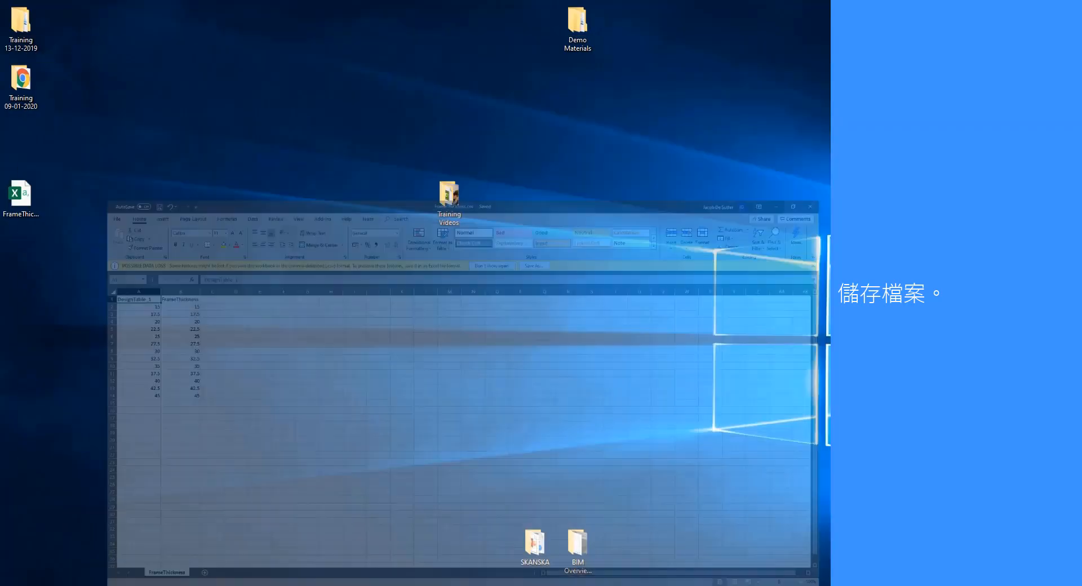
Switch to BricsCAD and replace DesignTable_1 with FrameThickness.csv from the Desktop.
left_click(333, 585)
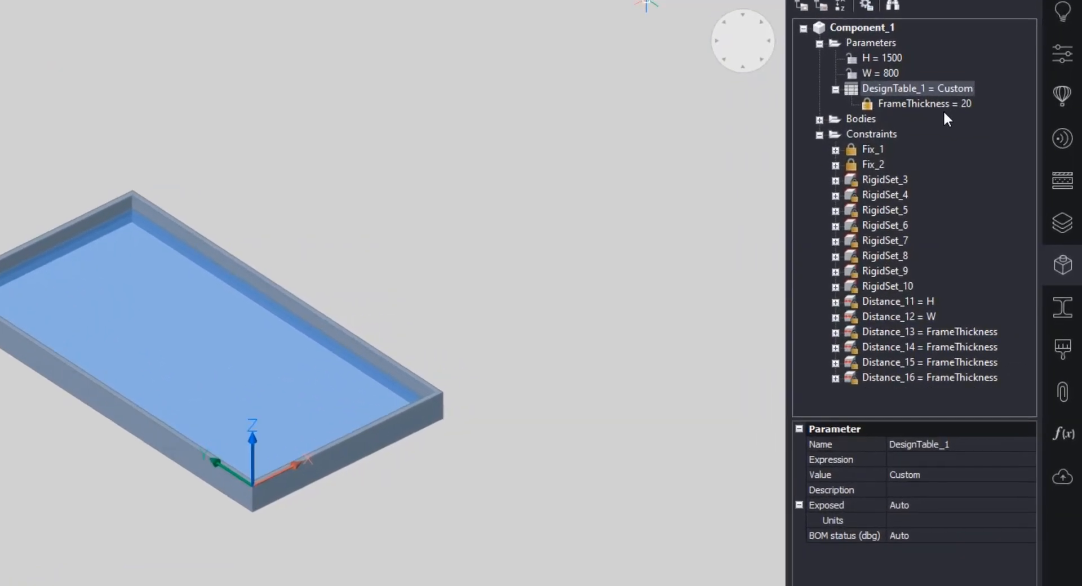
right_click(915, 85)
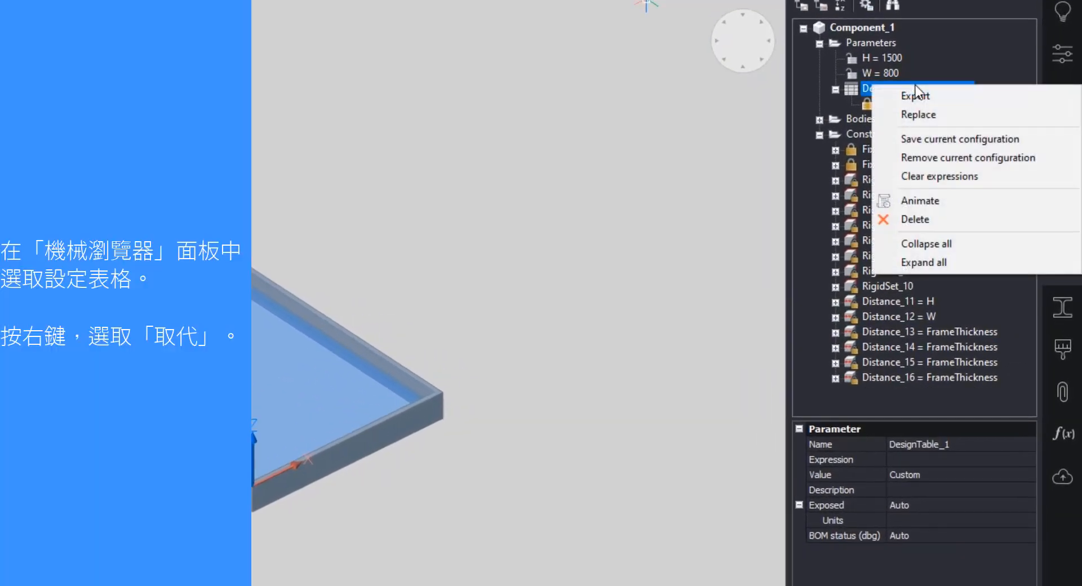
left_click(928, 116)
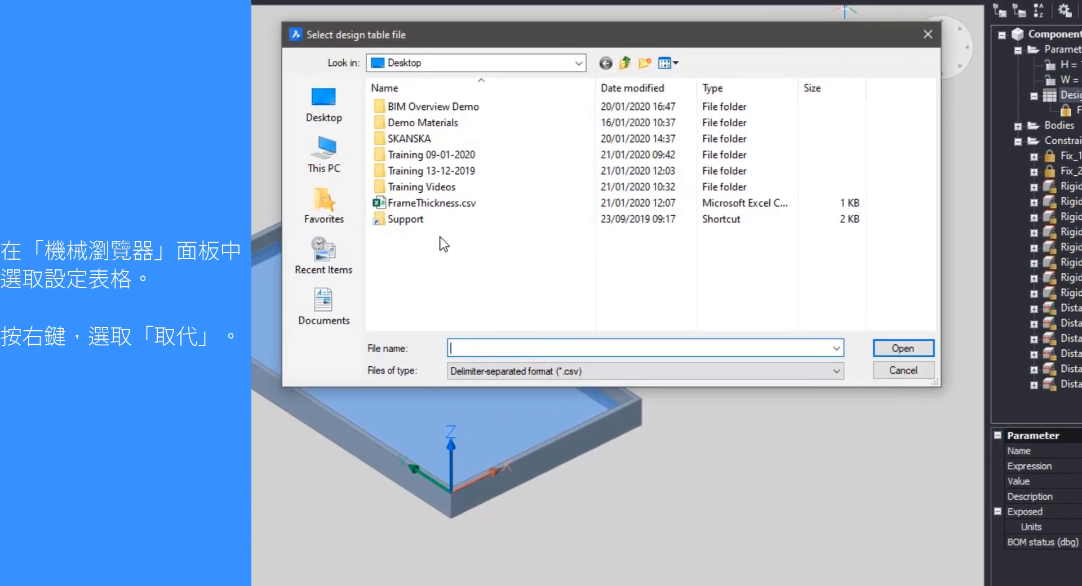
left_click(438, 203)
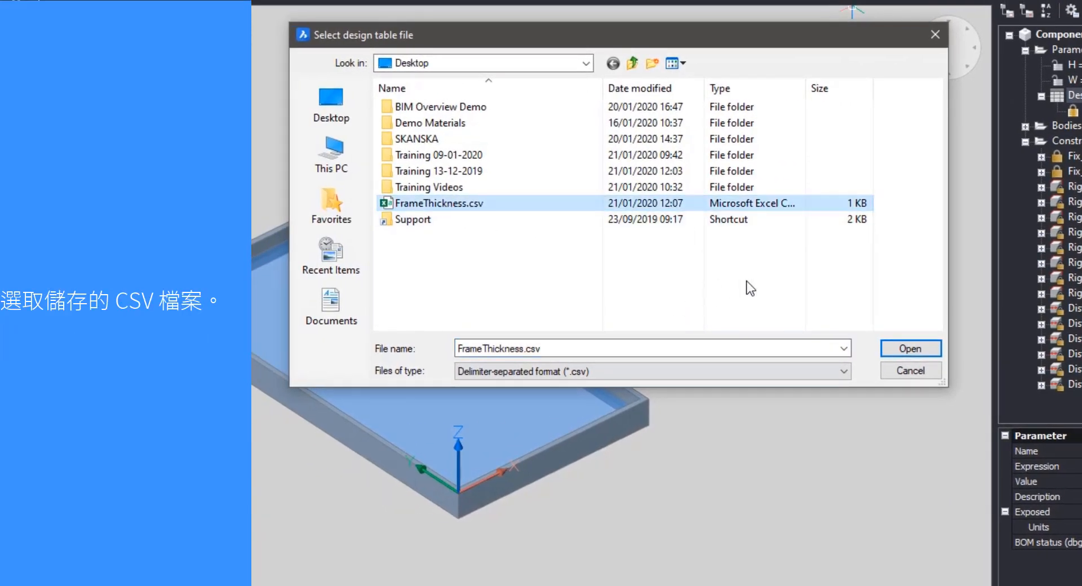
left_click(917, 350)
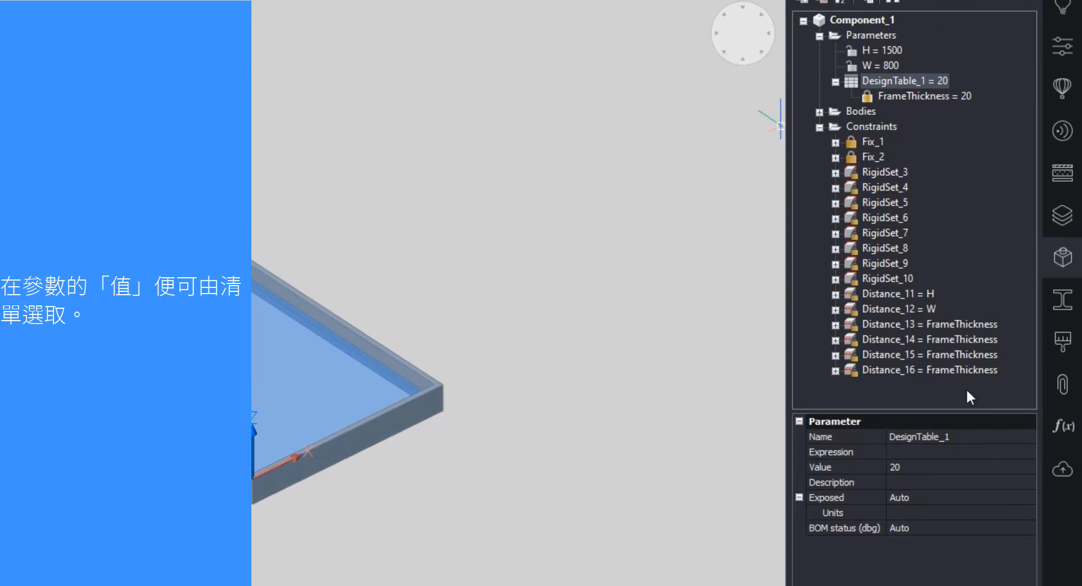
Check the selectable values of DesignTable_1 and FrameThickness, then set DesignTable_1 to 32.5.
left_click(946, 467)
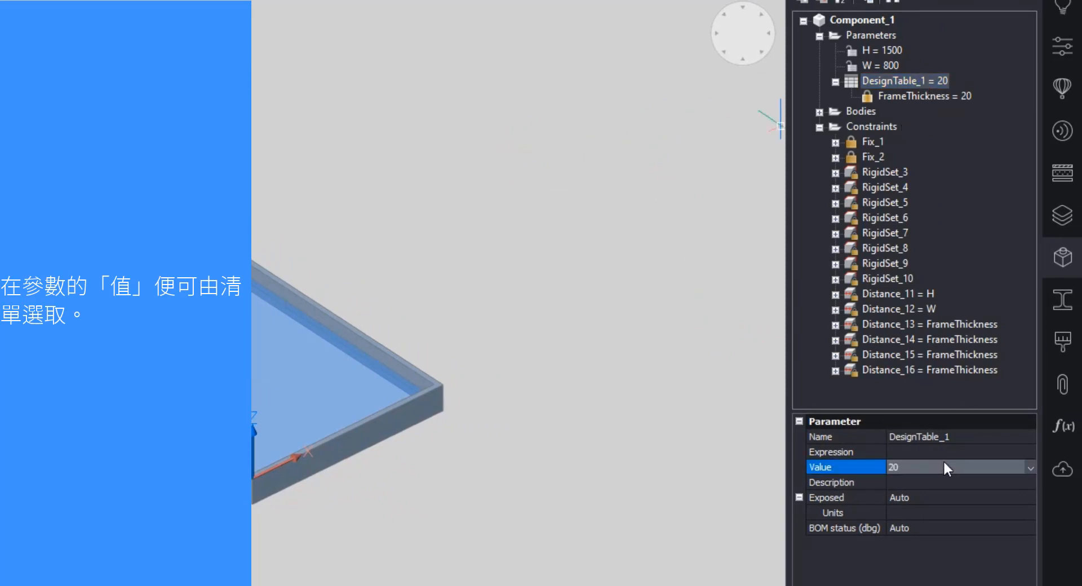
left_click(984, 467)
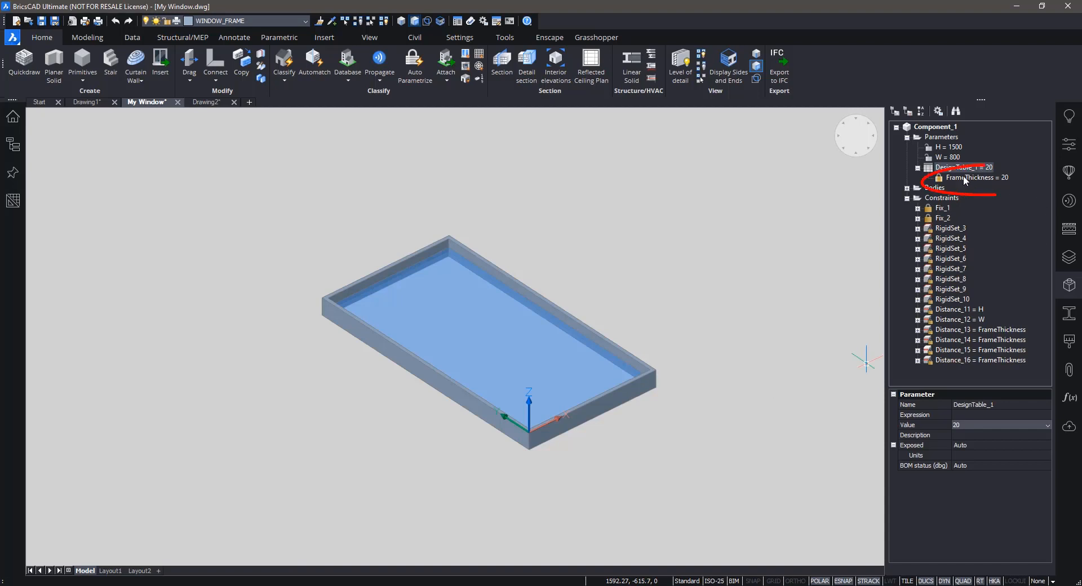
left_click(965, 177)
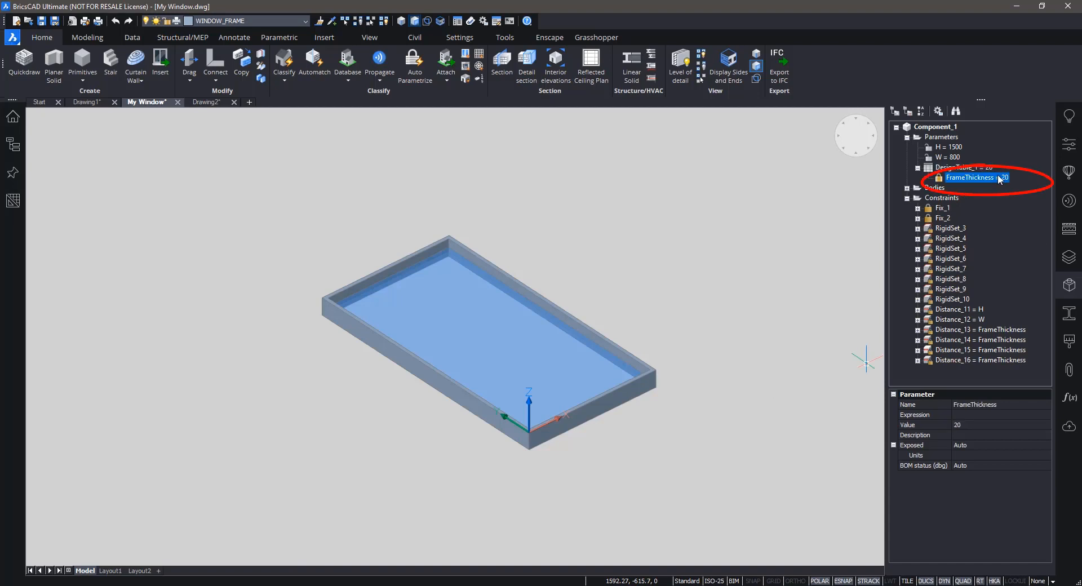
left_click(997, 424)
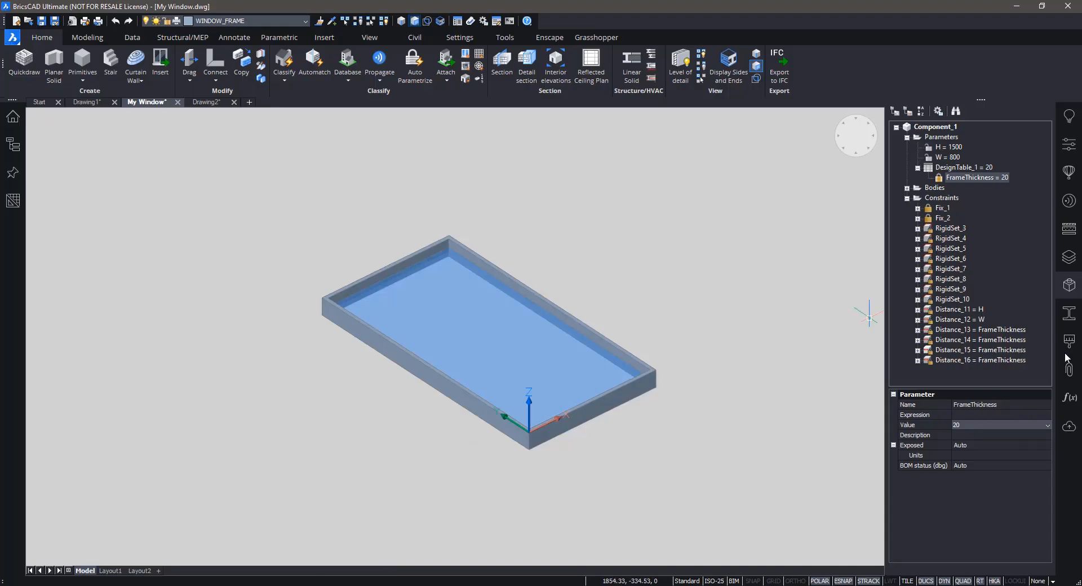
left_click(963, 168)
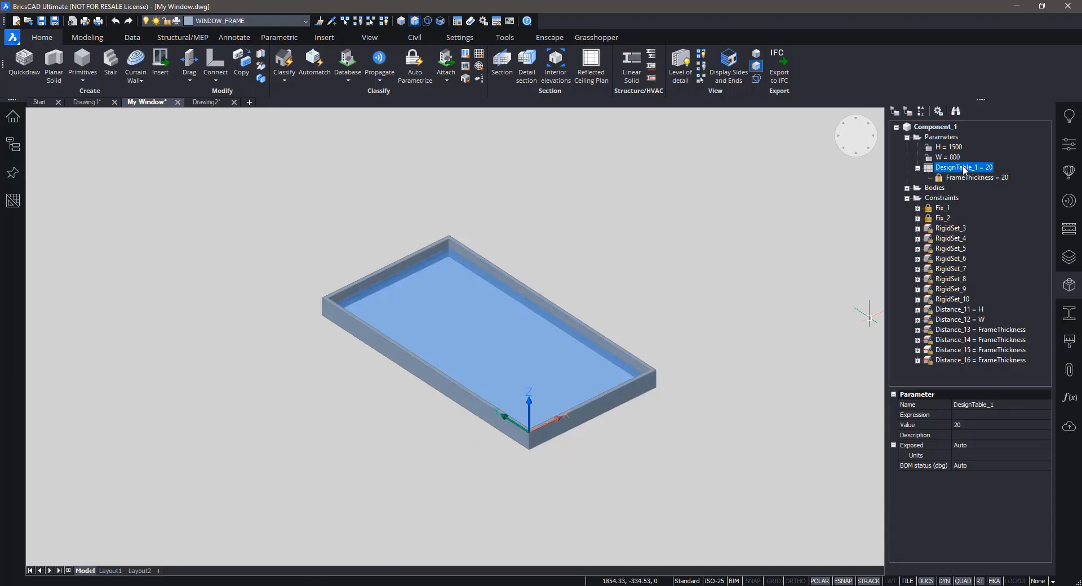
left_click(1006, 425)
left_click(1005, 424)
left_click(990, 486)
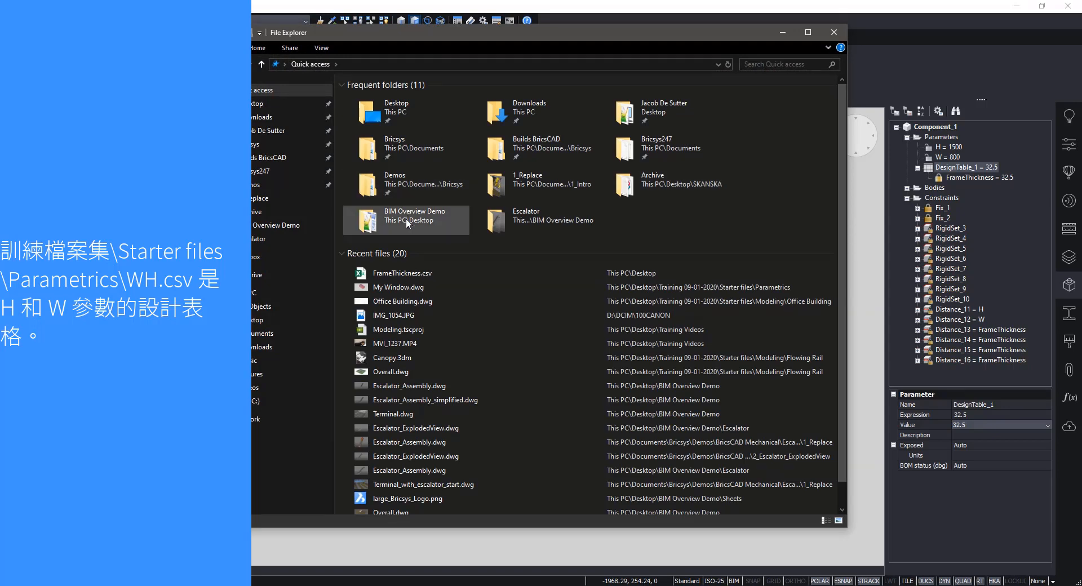
Open WH.csv in Excel from Training 09-01-2020\Starter files\Parametrics on the Desktop.
left_click(276, 103)
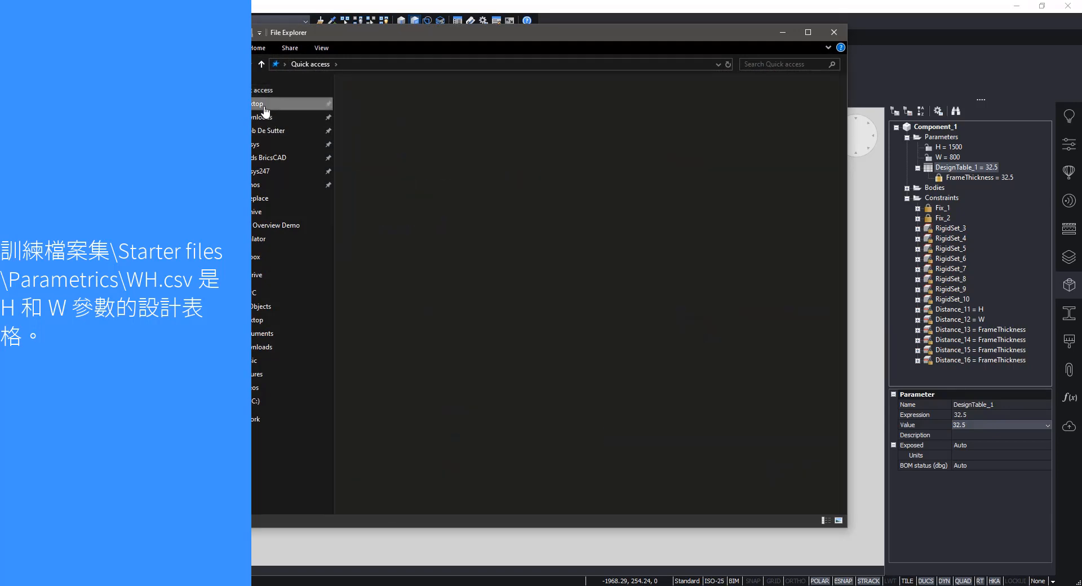
double_click(389, 133)
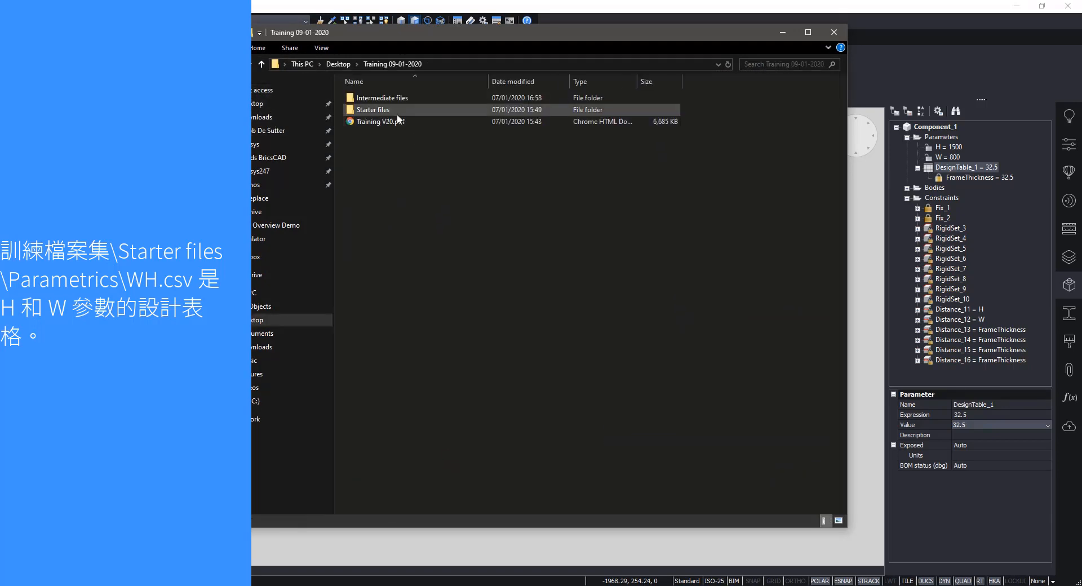
double_click(396, 108)
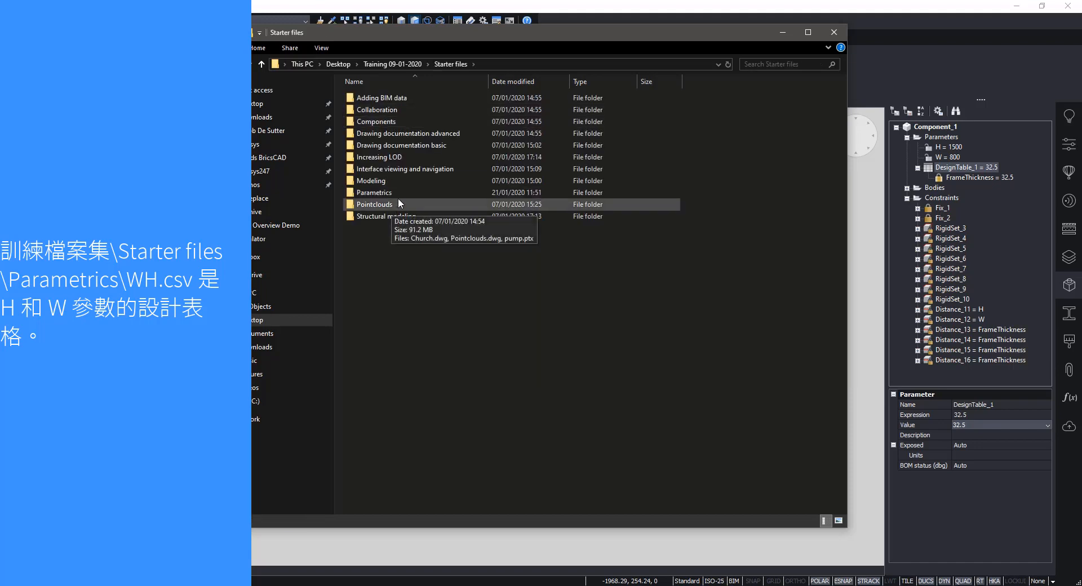
double_click(398, 194)
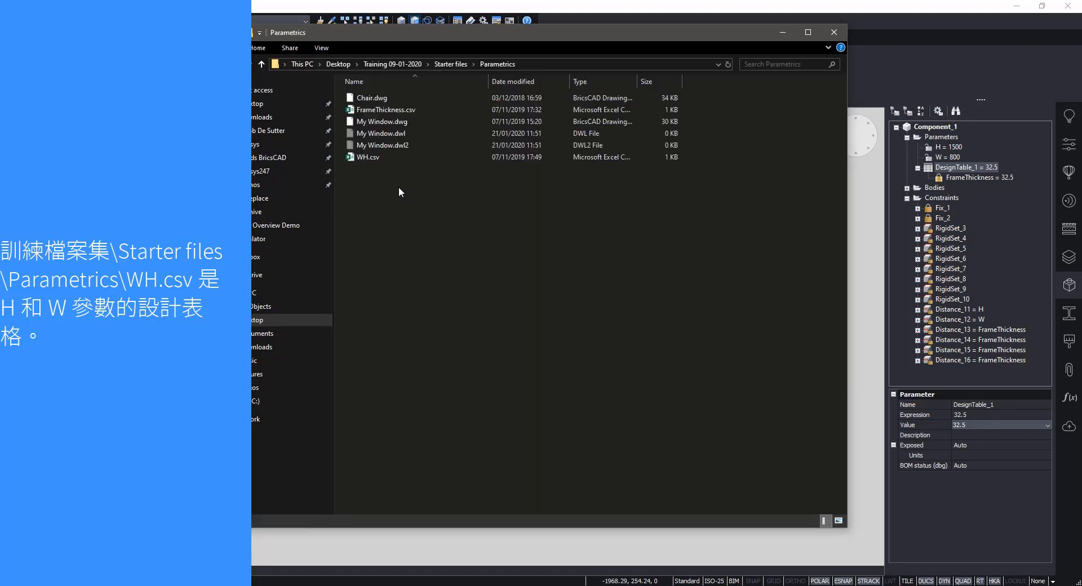
left_click(371, 159)
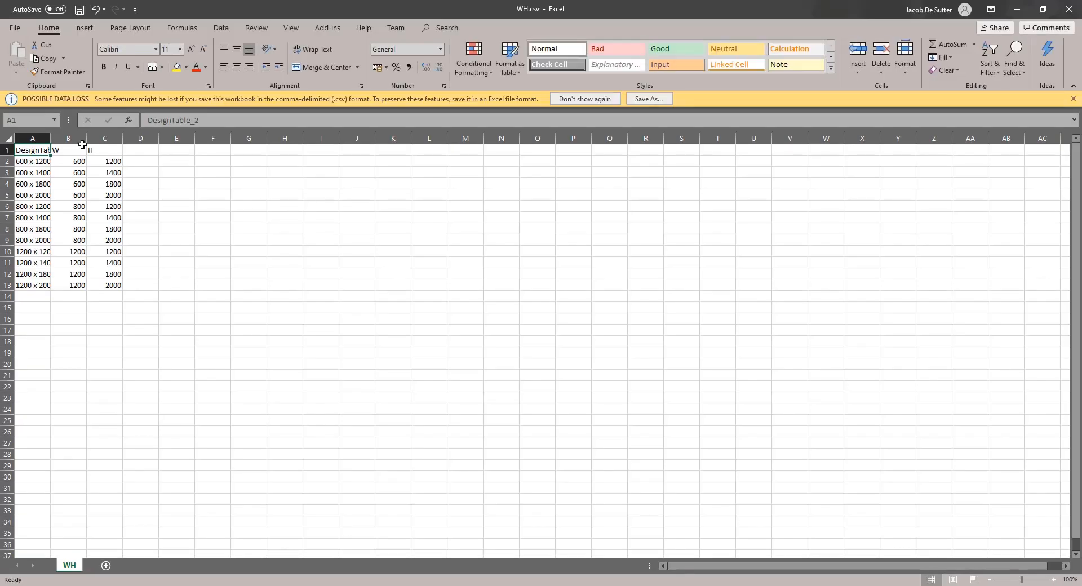
Widen column A of WH.csv, examine the size names with their W and H values, and close the file without saving.
double_click(51, 137)
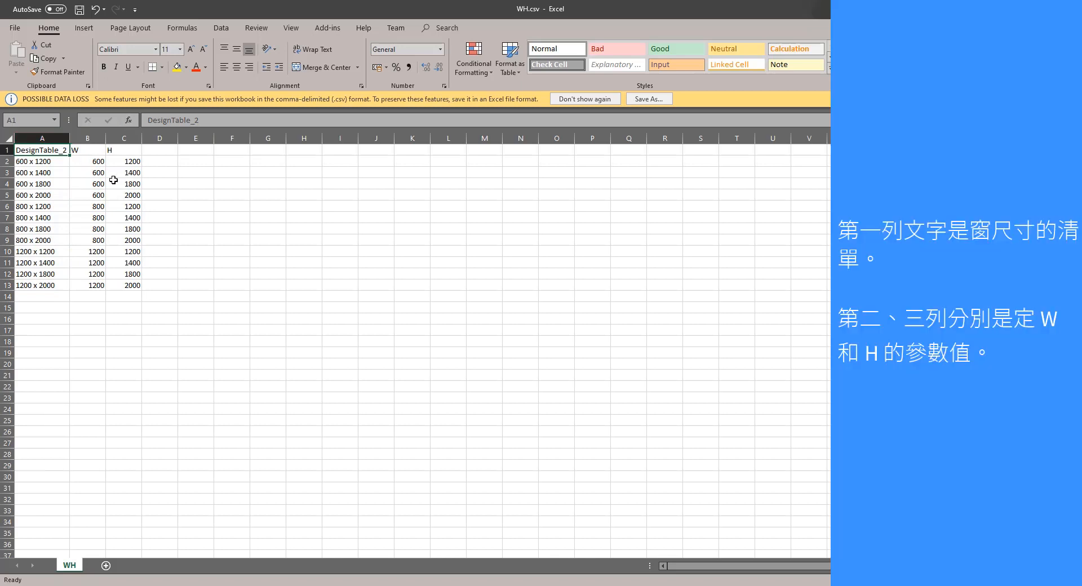
left_click_drag(102, 162, 97, 284)
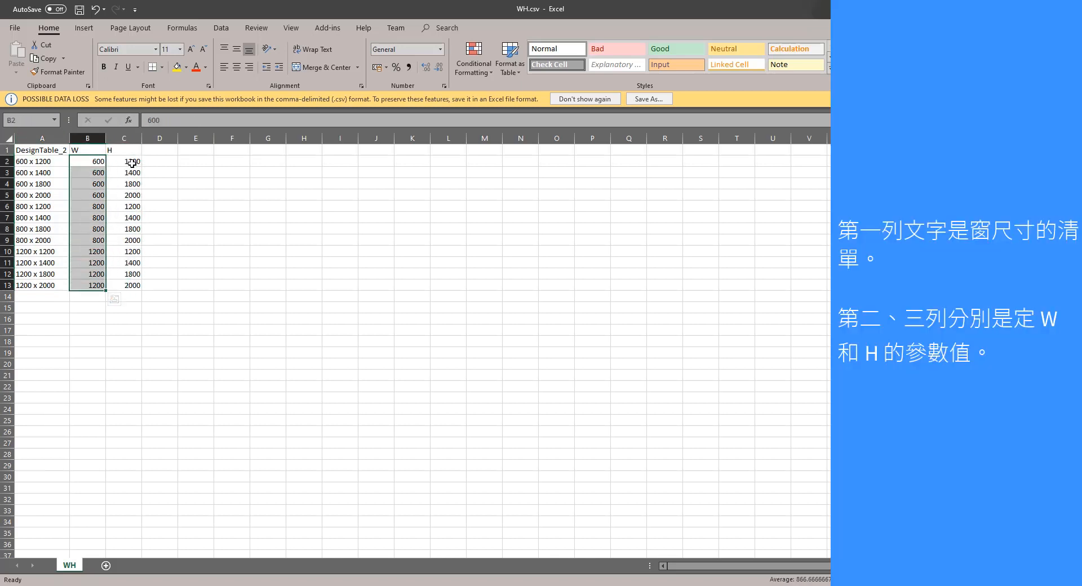
left_click_drag(132, 164, 140, 285)
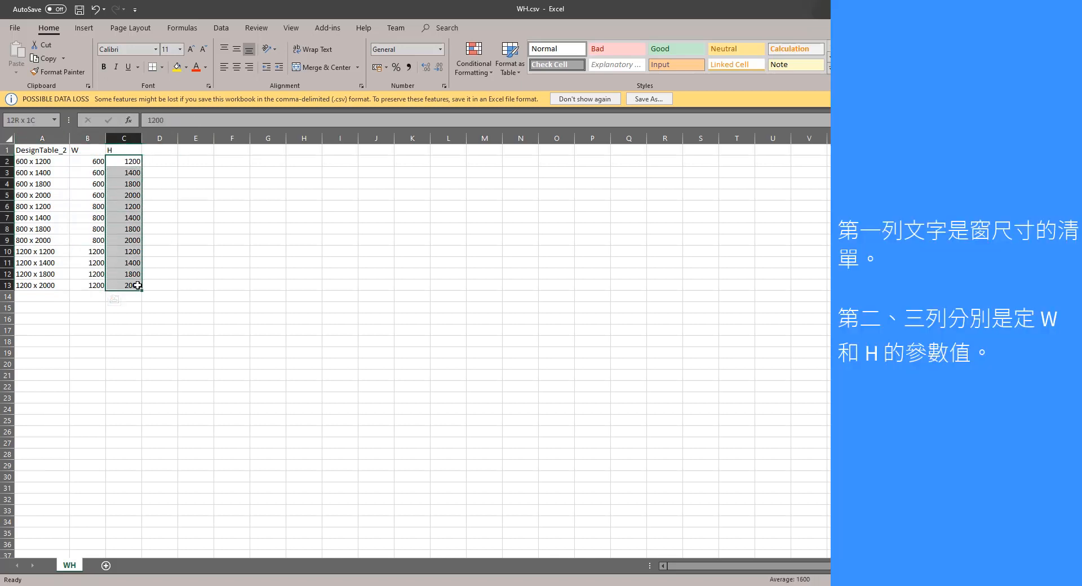
left_click_drag(51, 161, 56, 285)
left_click(46, 162)
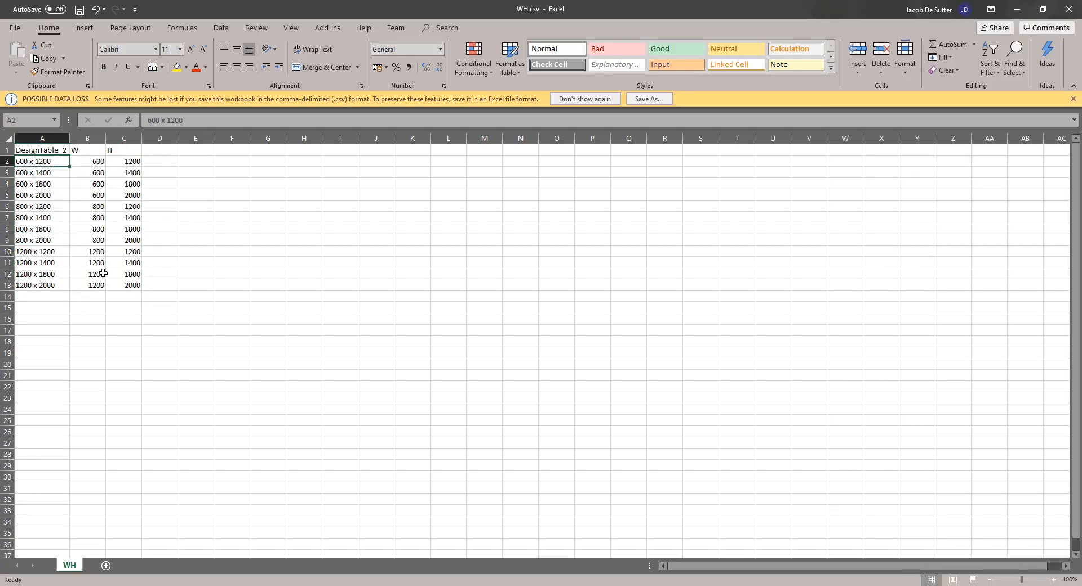
left_click(1067, 11)
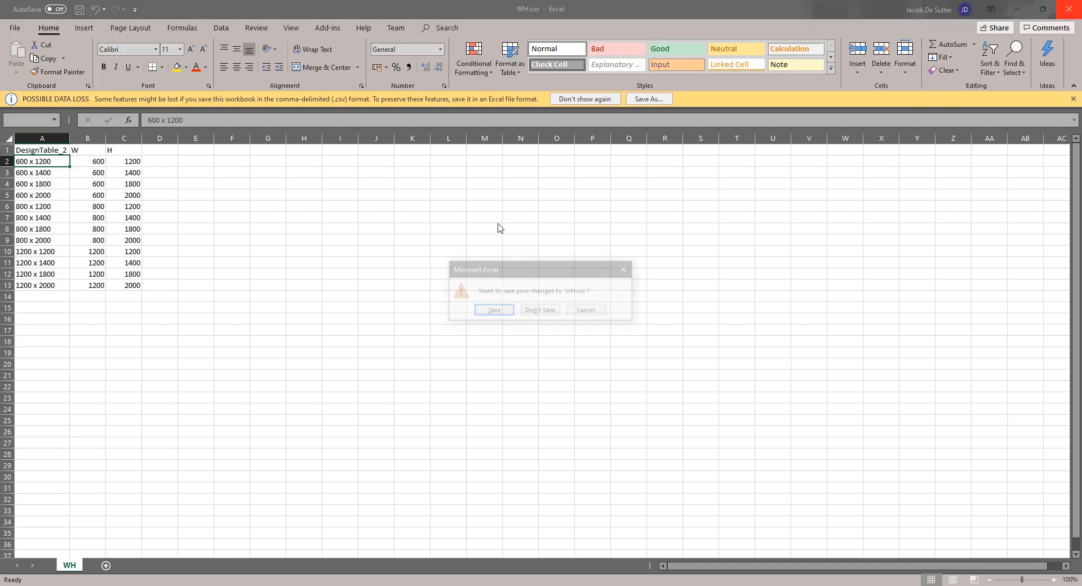
left_click(537, 309)
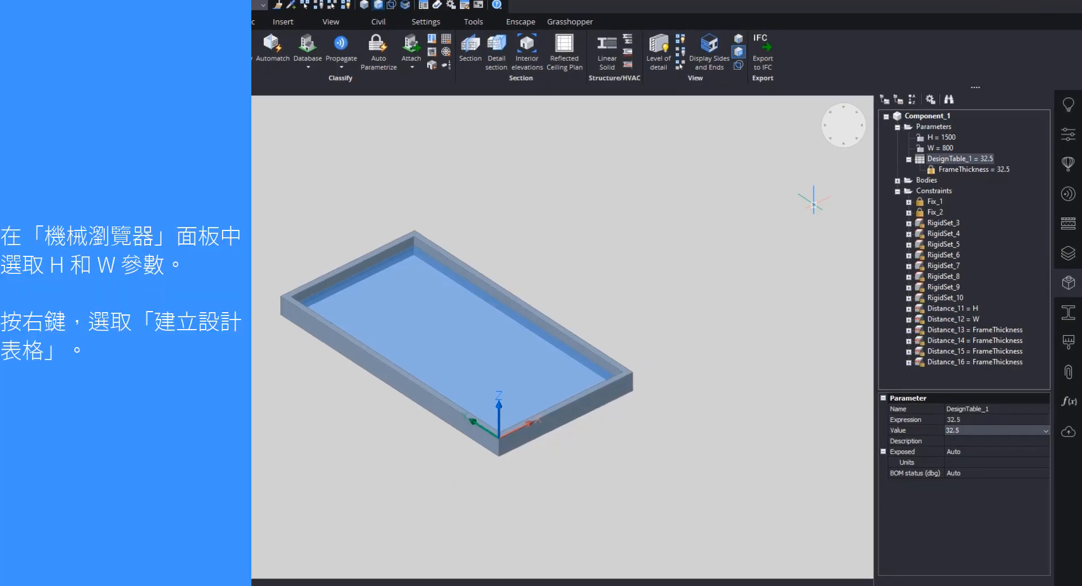
Create a design table from the H and W parameters together.
left_click(947, 138)
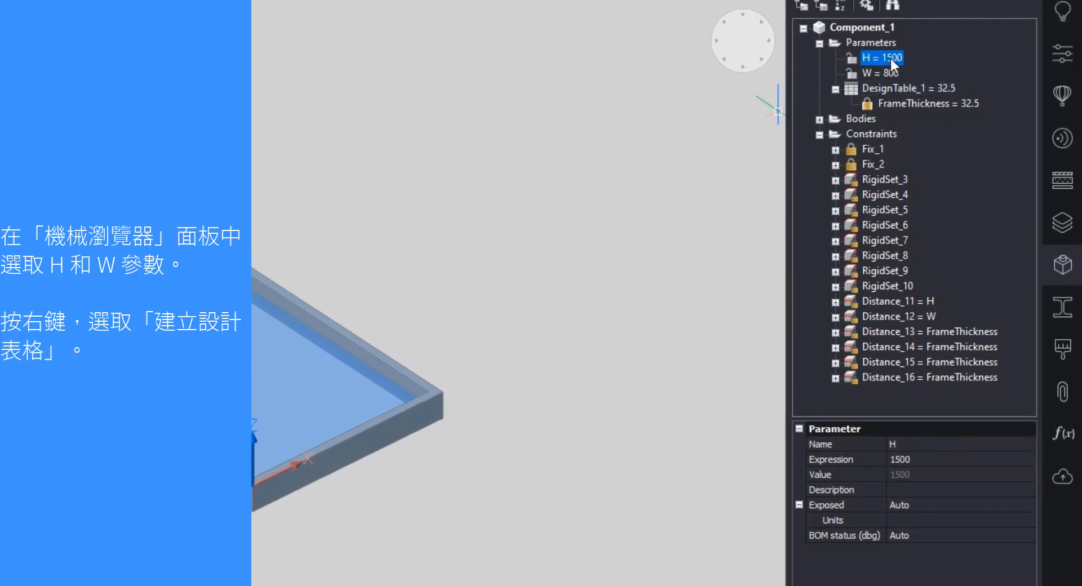
left_click(883, 70, "ctrl")
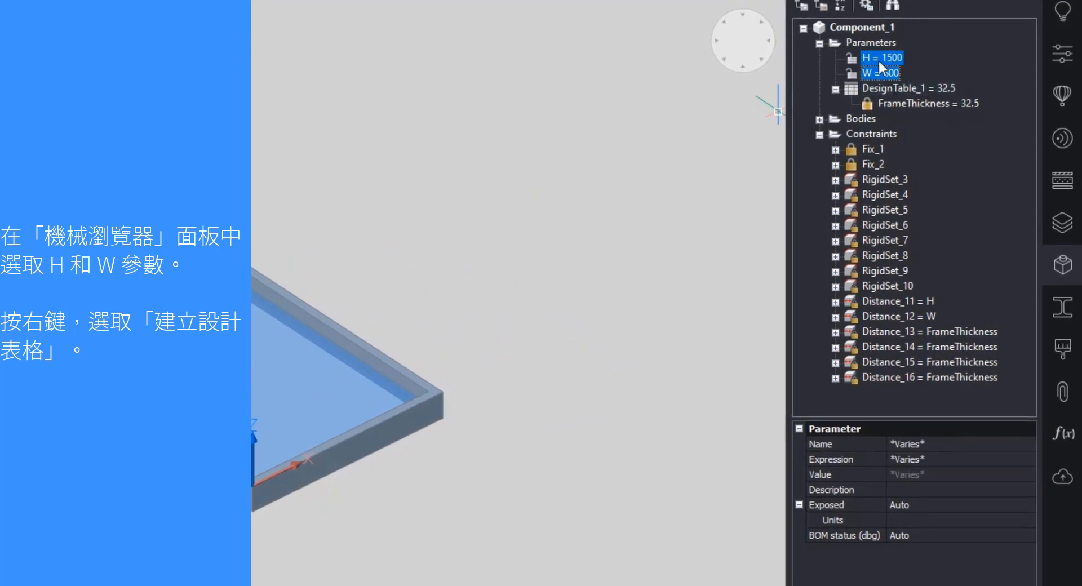
left_click(882, 75)
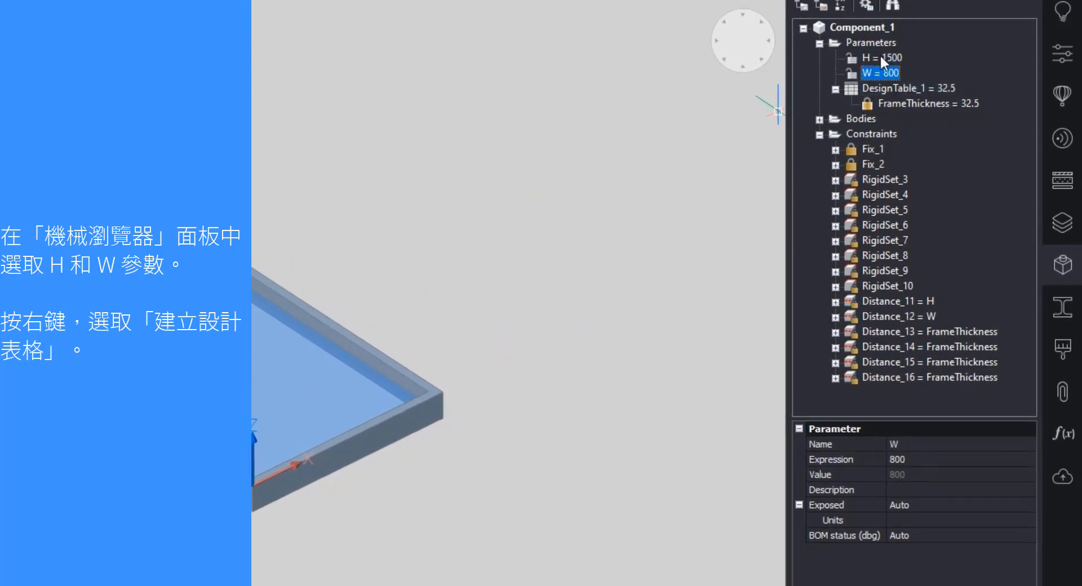
left_click(880, 55, "ctrl")
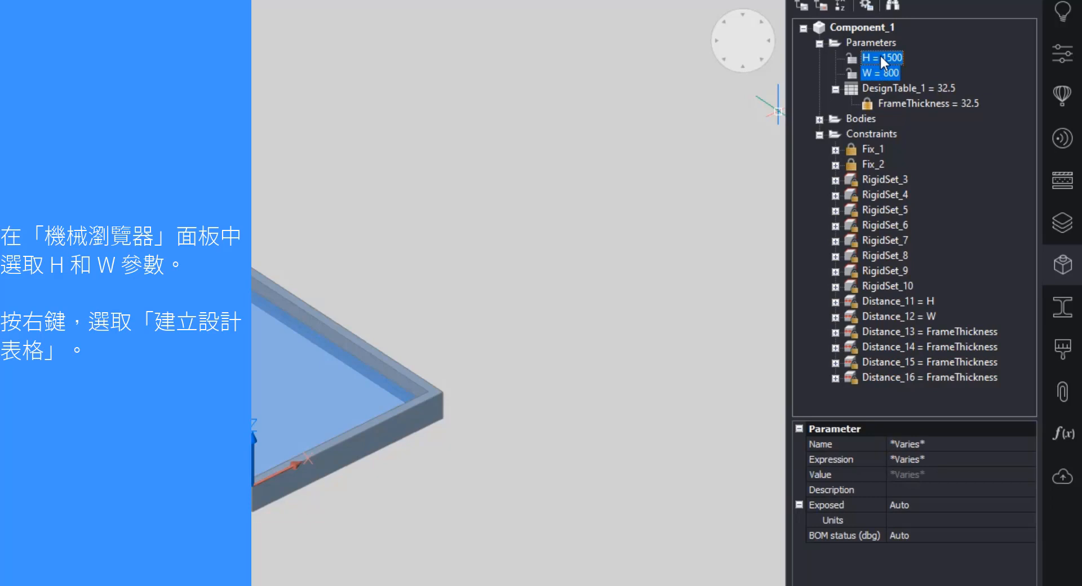
right_click(879, 55)
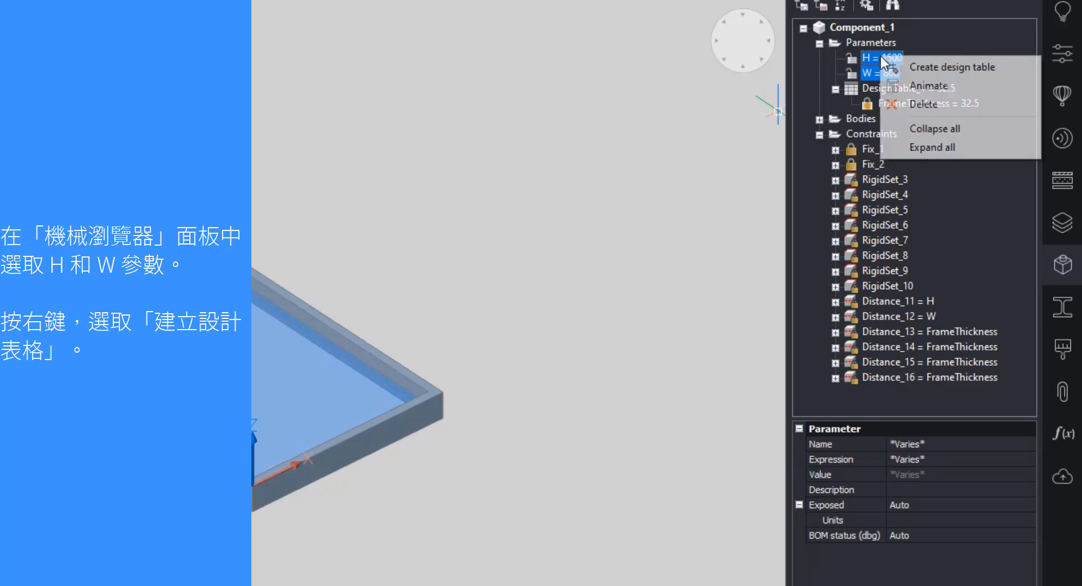
left_click(919, 67)
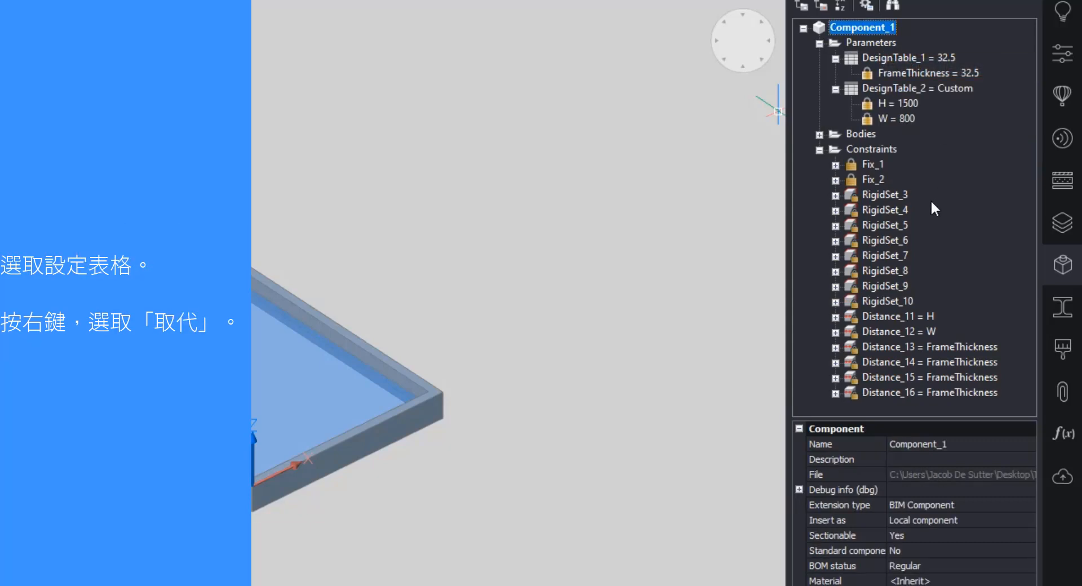
Replace the content of DesignTable_2 with WH.csv from Training 09-01-2020\Starter files\Parametrics on the Desktop.
left_click(901, 89)
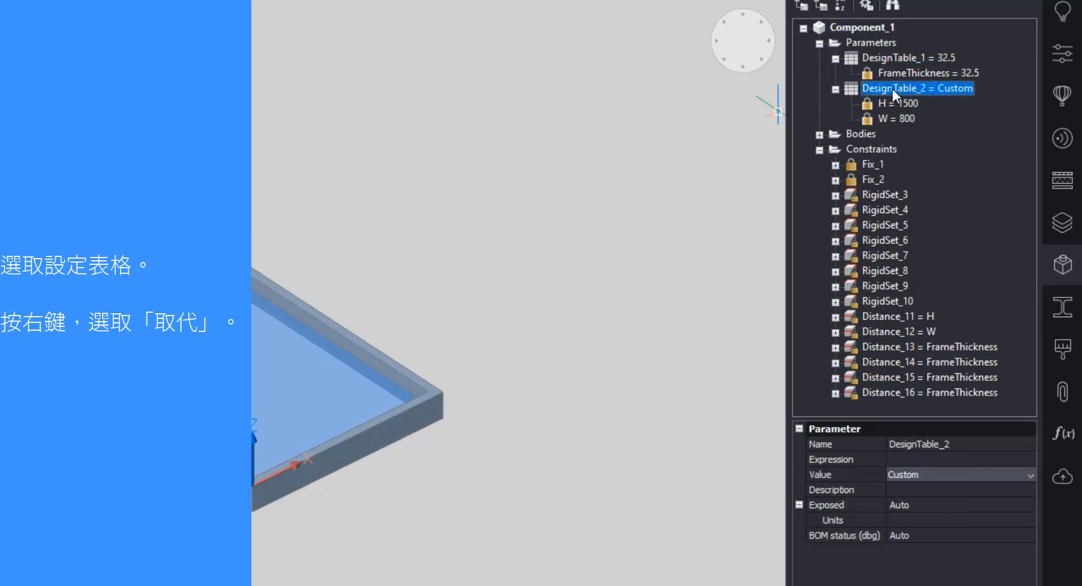
right_click(891, 86)
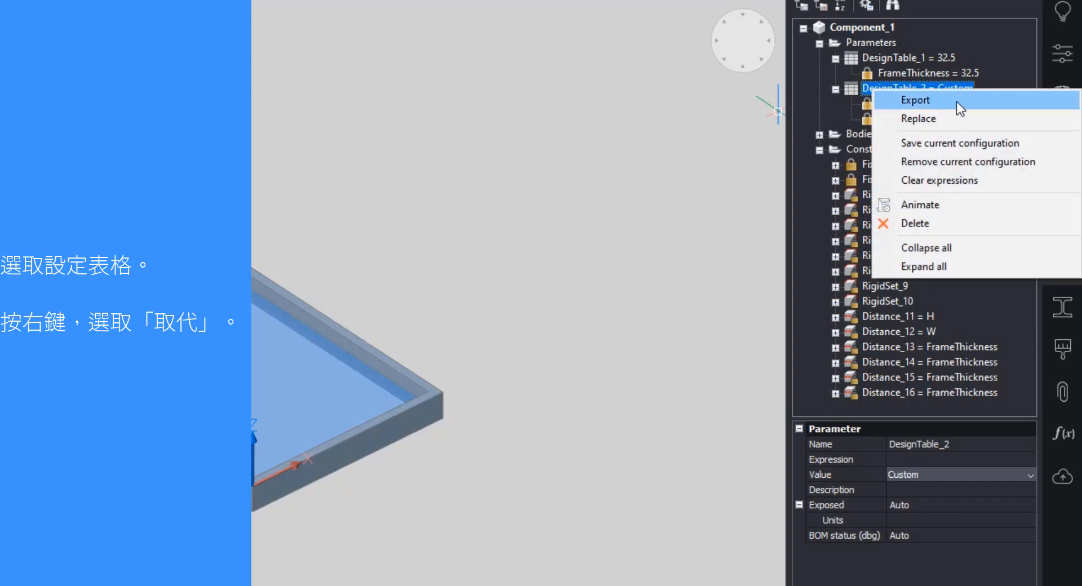
left_click(948, 117)
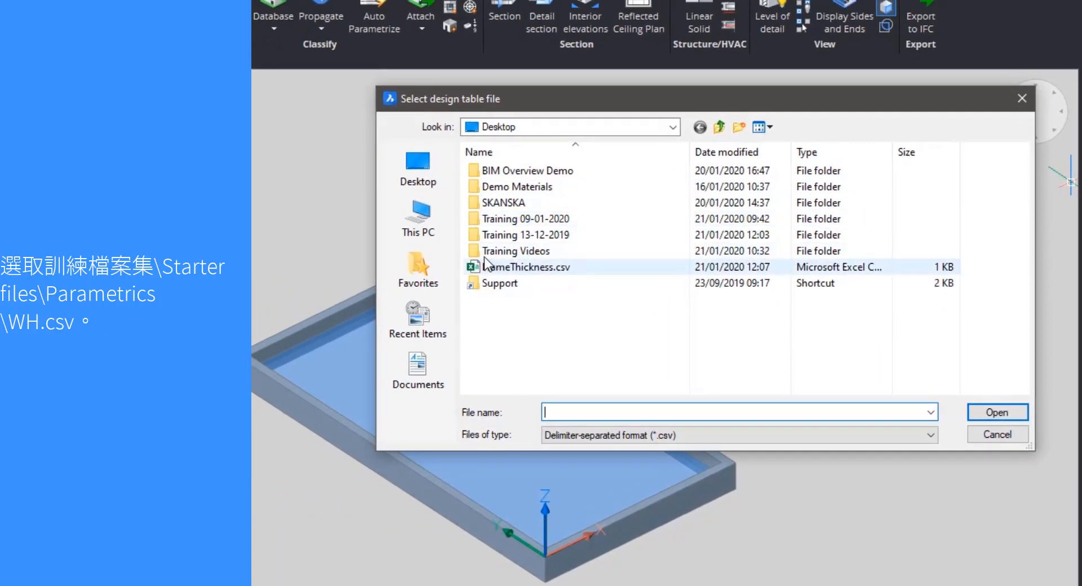
double_click(566, 220)
double_click(529, 186)
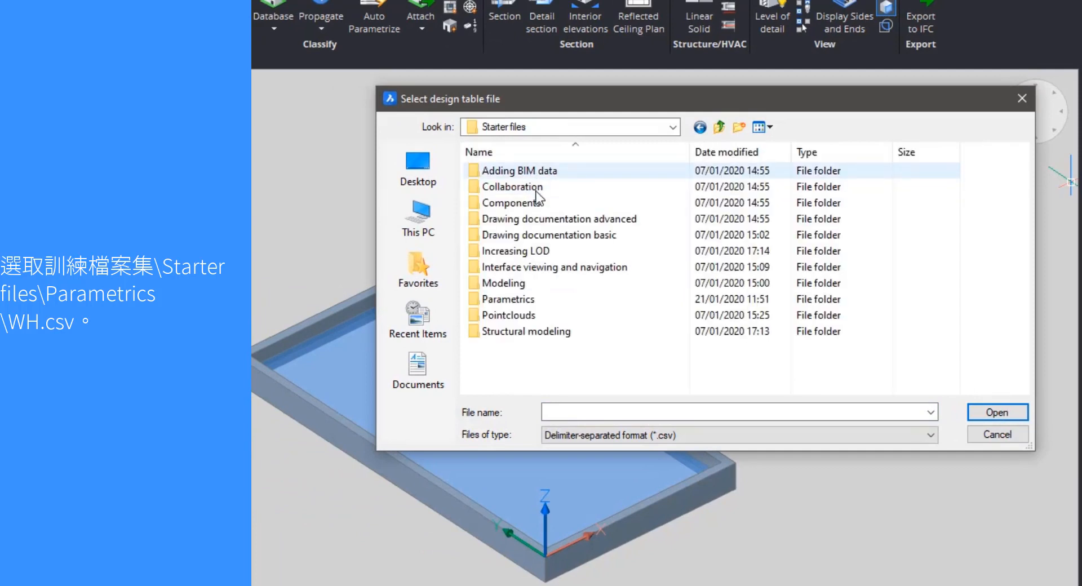
double_click(534, 300)
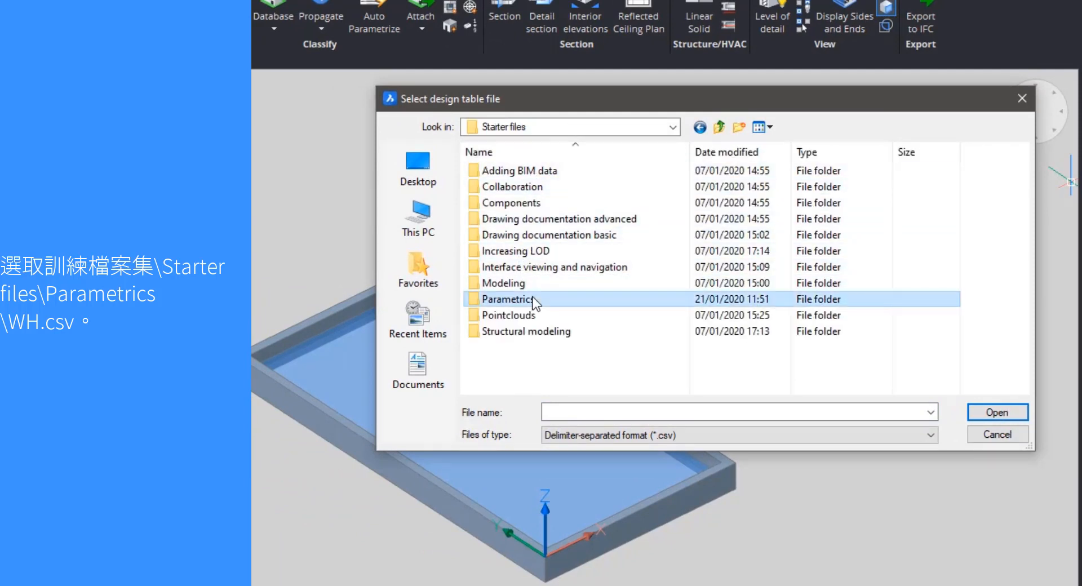
left_click(532, 171)
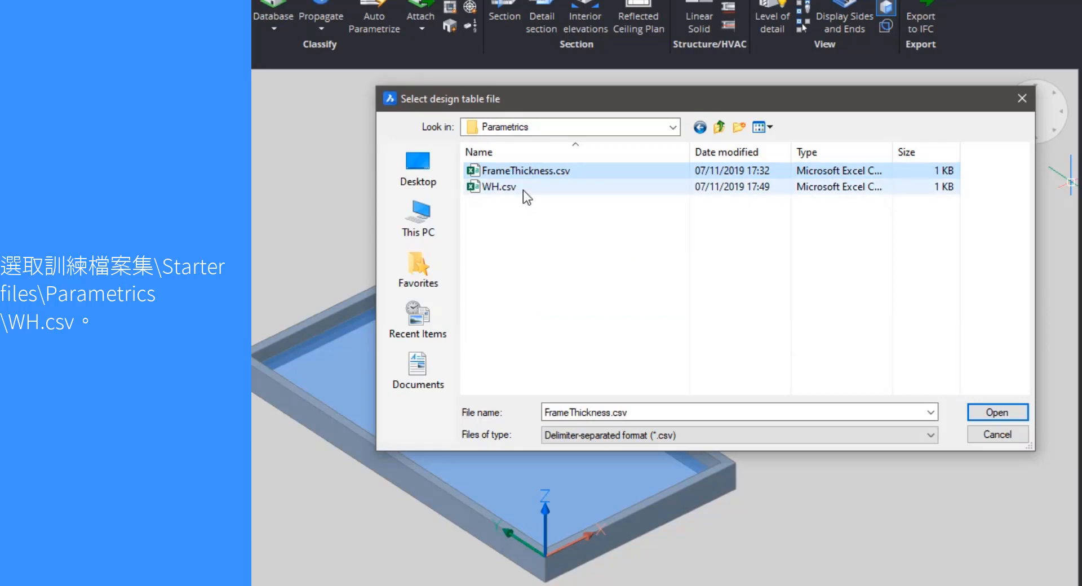
left_click(521, 189)
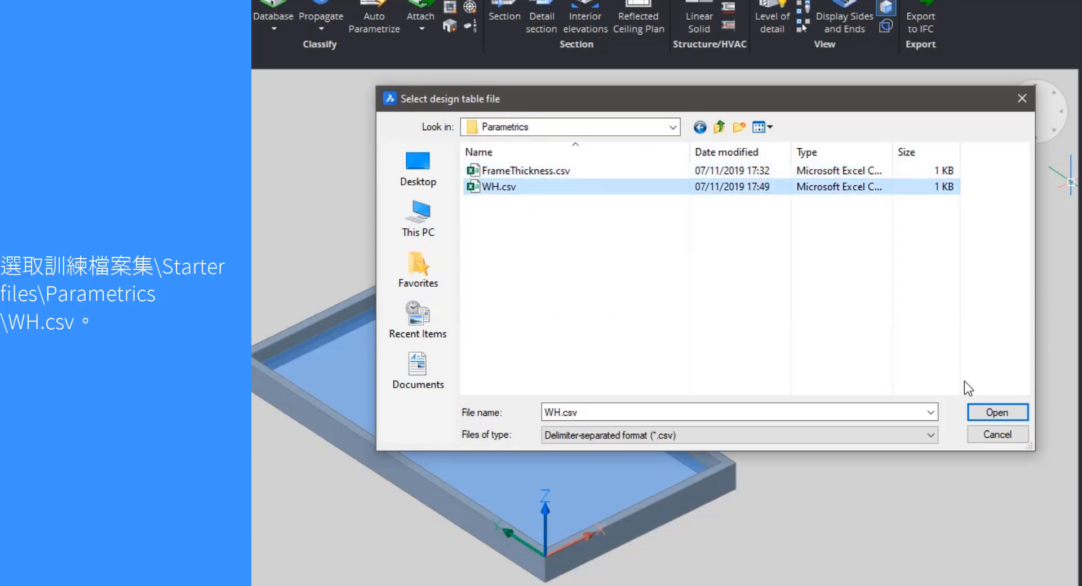
left_click(997, 413)
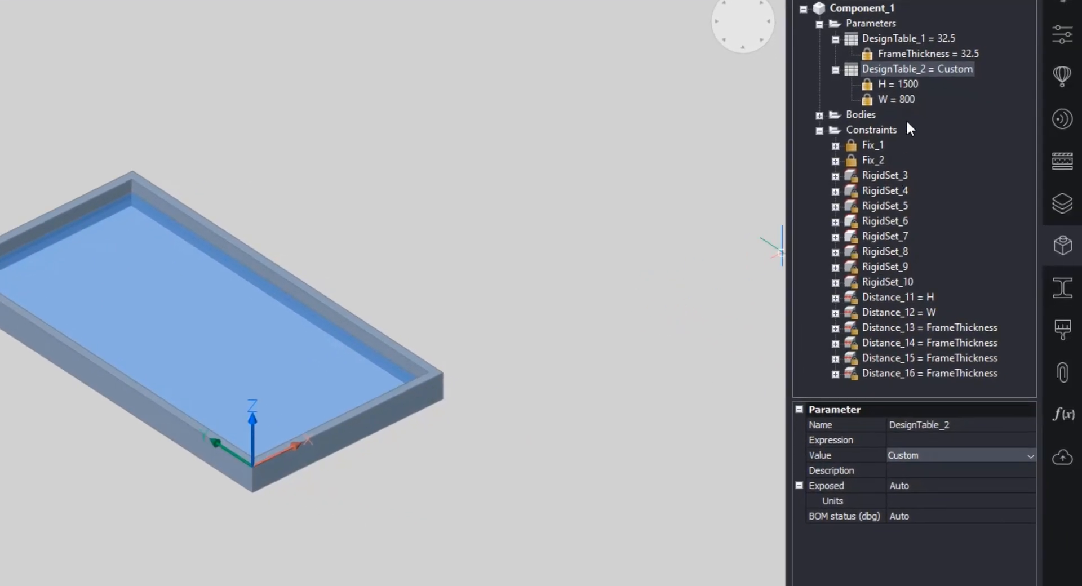
Try the sizes 800 x 1400, 1200 x 1400 and 600 x 2000 for DesignTable_2.
left_click(917, 53)
left_click(900, 70)
left_click(1023, 454)
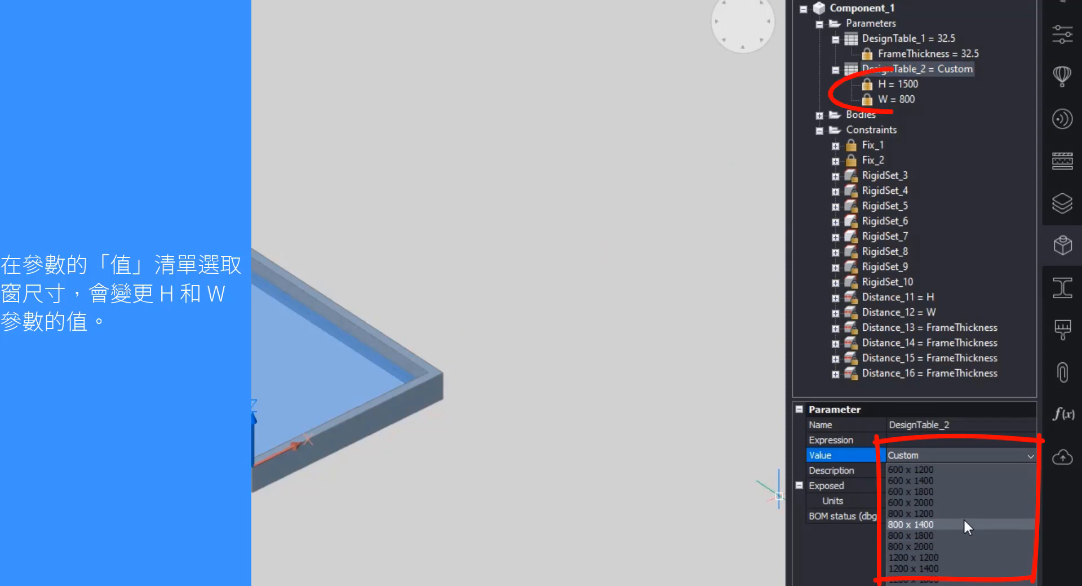
left_click(962, 521)
left_click(1005, 454)
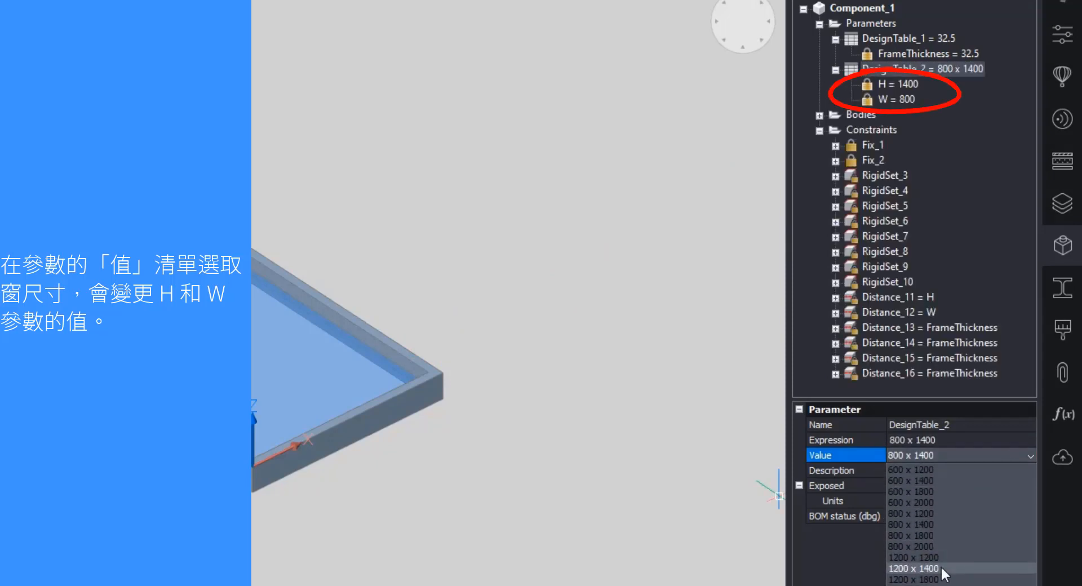
left_click(941, 567)
left_click(977, 461)
left_click(957, 496)
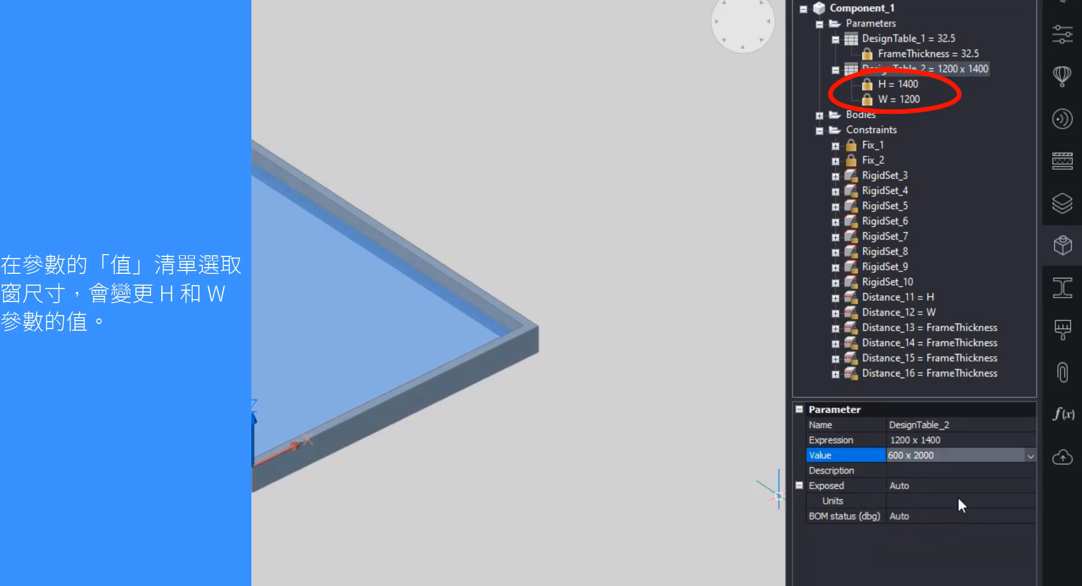
left_click(1009, 469)
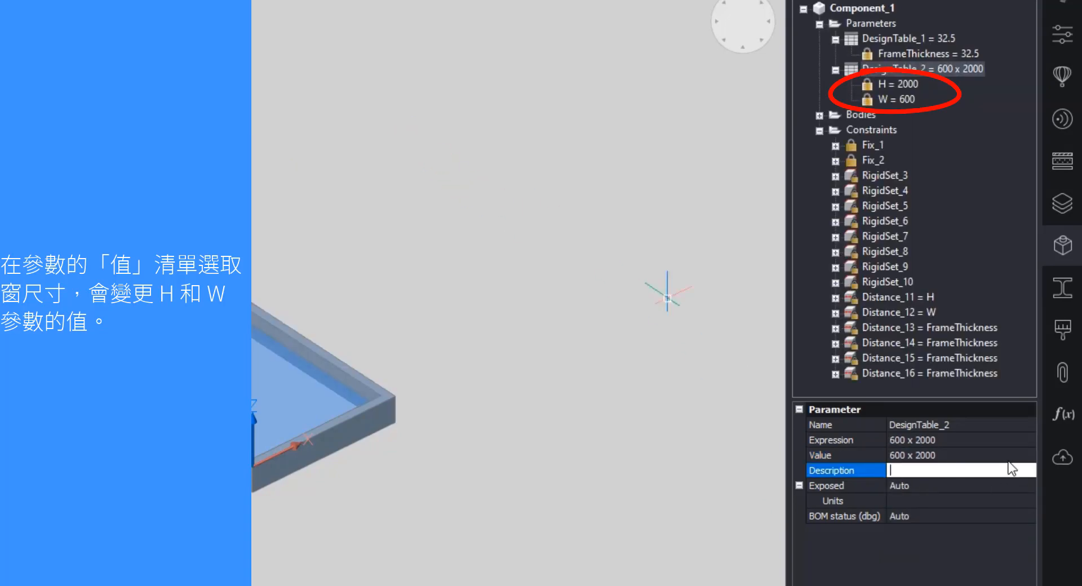
left_click(1013, 456)
left_click(1013, 457)
left_click(983, 498)
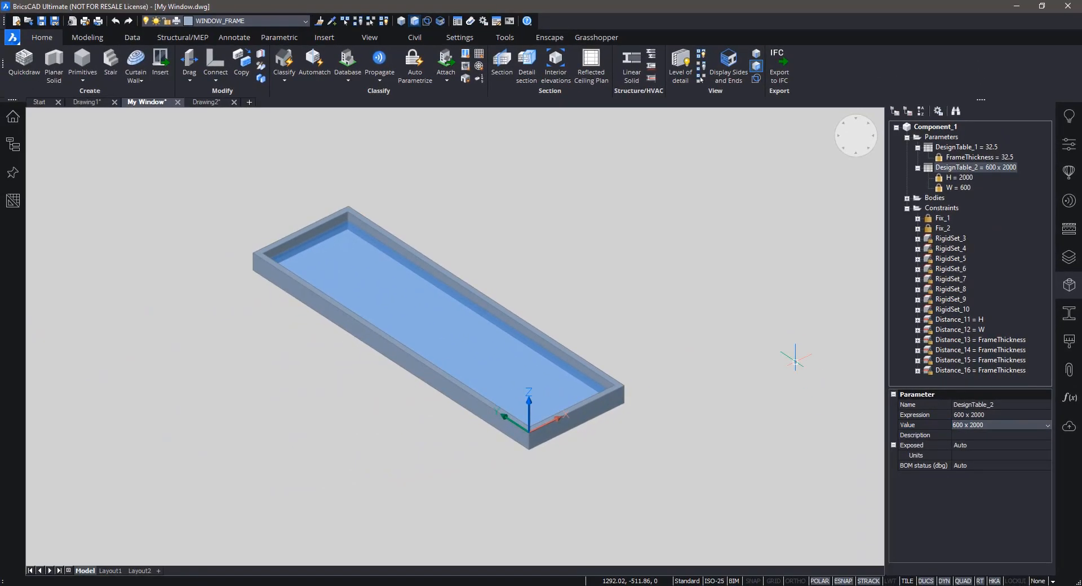
Set DesignTable_2 of the window to 800 x 1400.
middle_click_drag(536, 216, 583, 241)
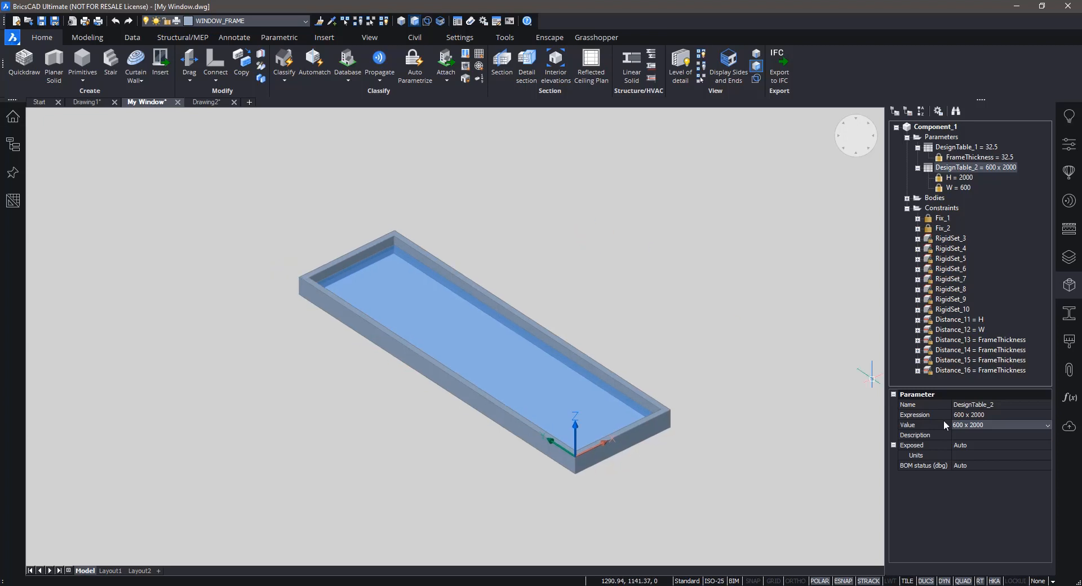
left_click(990, 427)
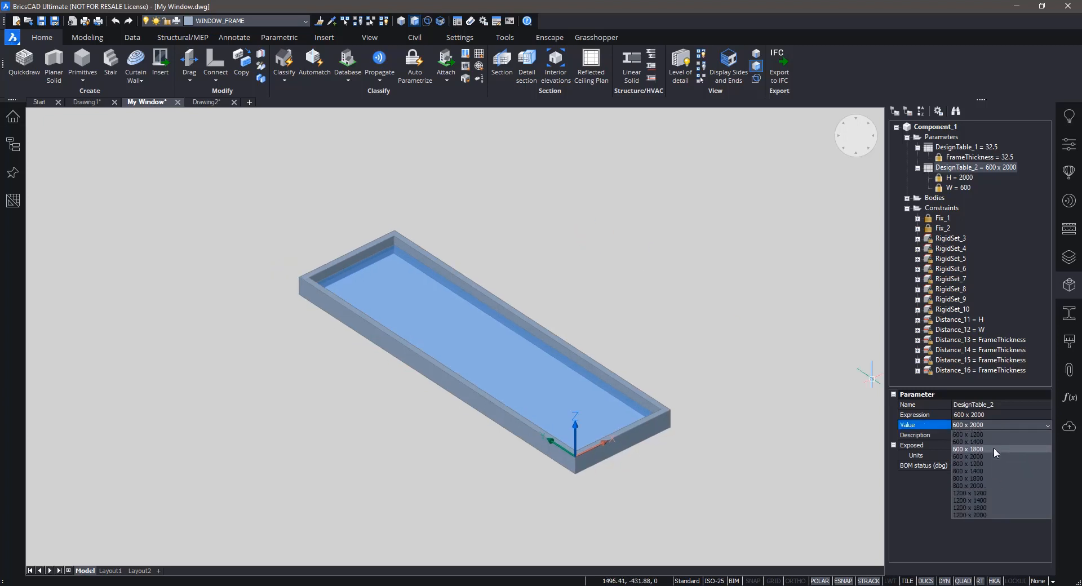
left_click(985, 471)
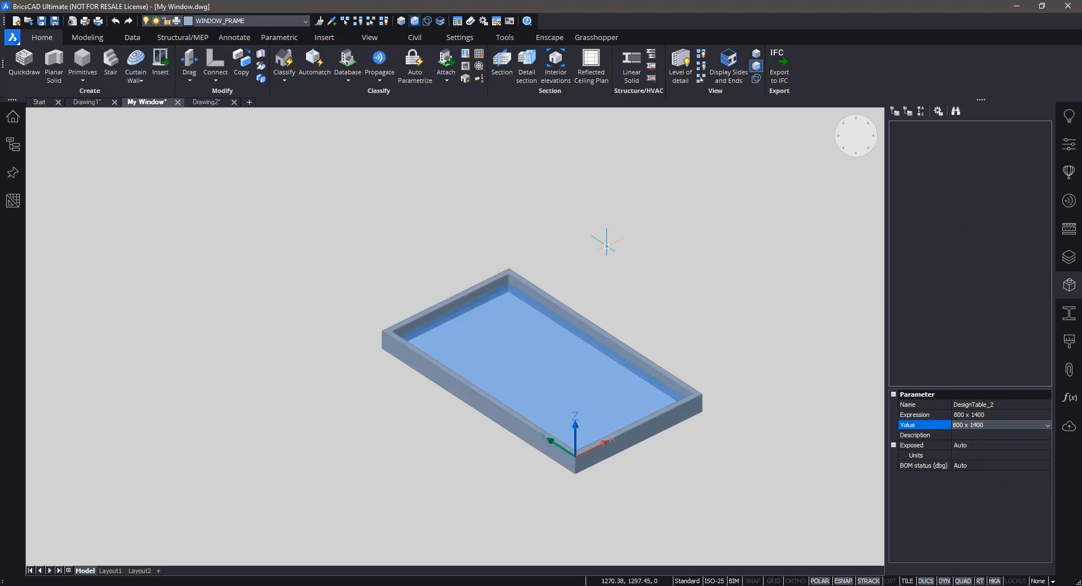
Create a component named MyWin3 from the whole drawing in the Windows category.
left_click(1069, 172)
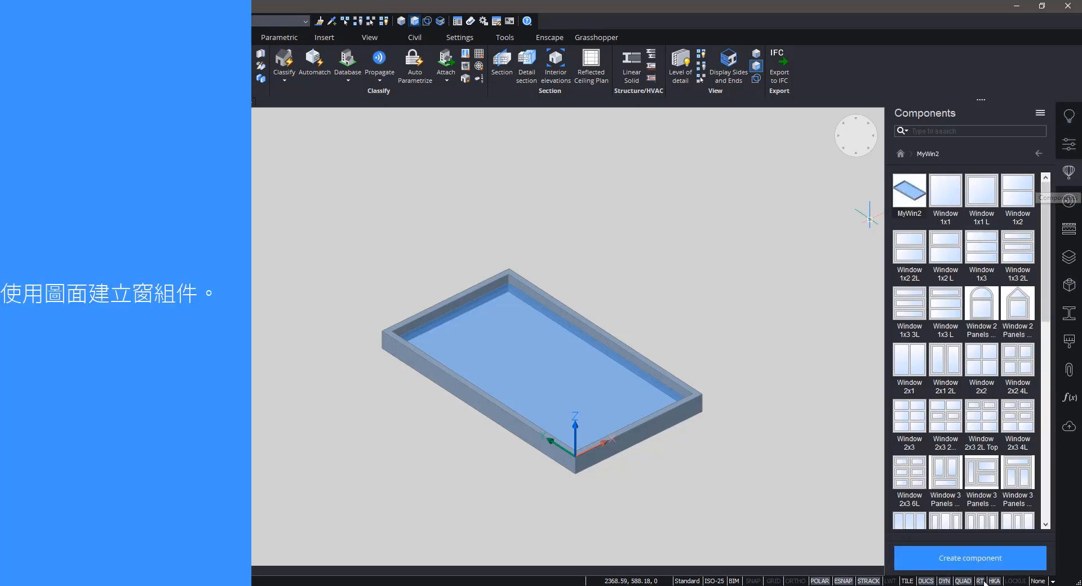
left_click(975, 561)
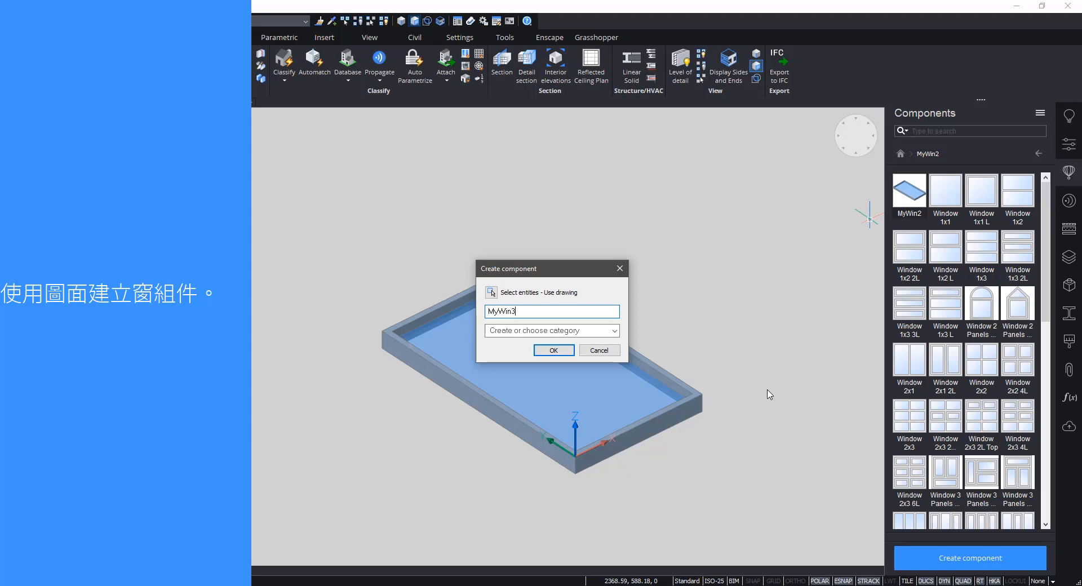
key("Tab")
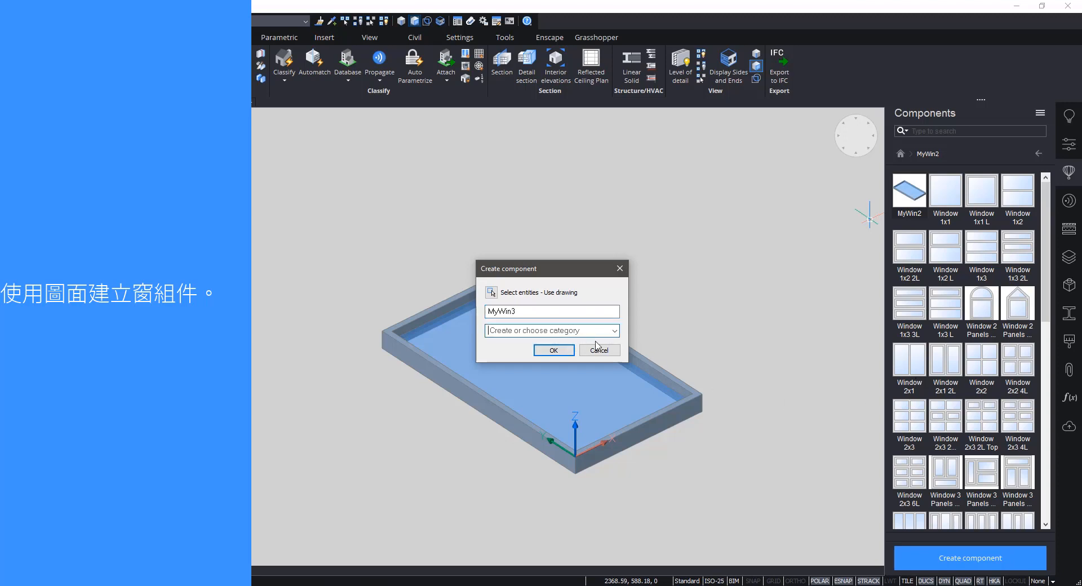
left_click(614, 330)
left_click(563, 340)
left_click(553, 349)
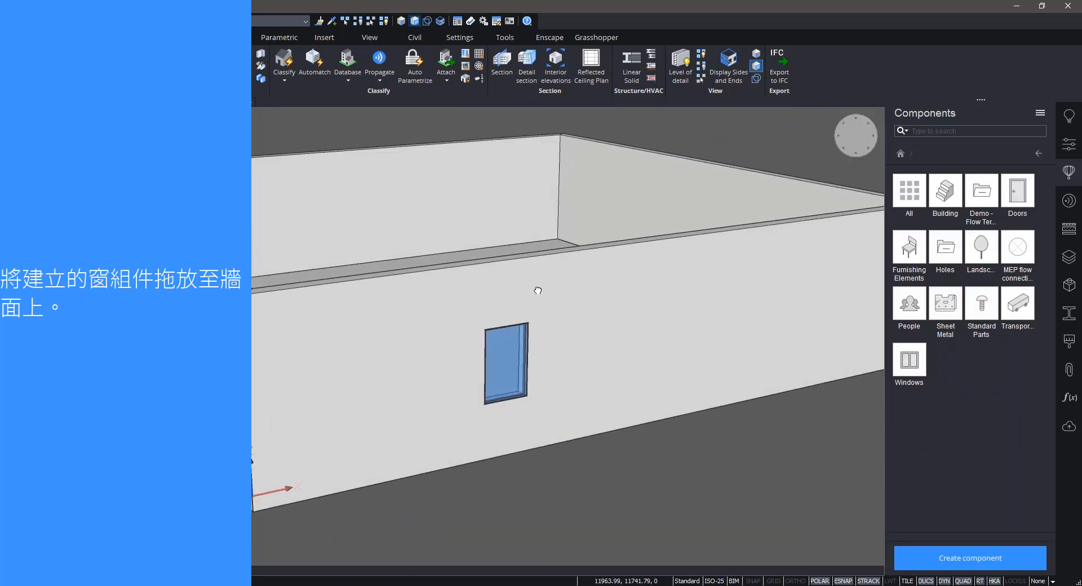
Insert the MyWin3 window in the Drawing2 wall, about 160 cm beside the existing window and about 900 mm above the wall's base.
left_click(911, 361)
left_click_drag(949, 191, 679, 297)
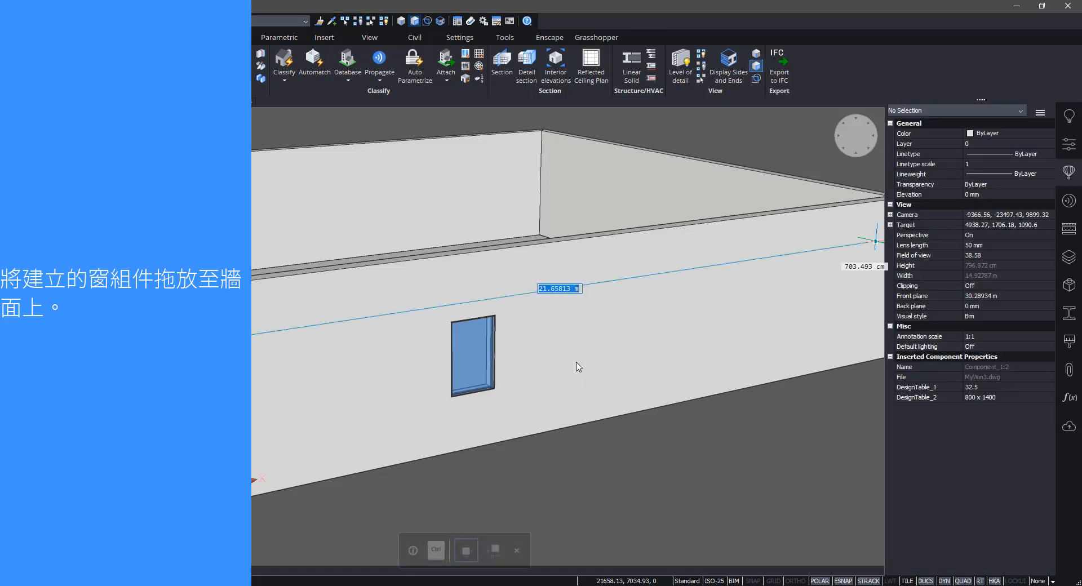
left_click(576, 374)
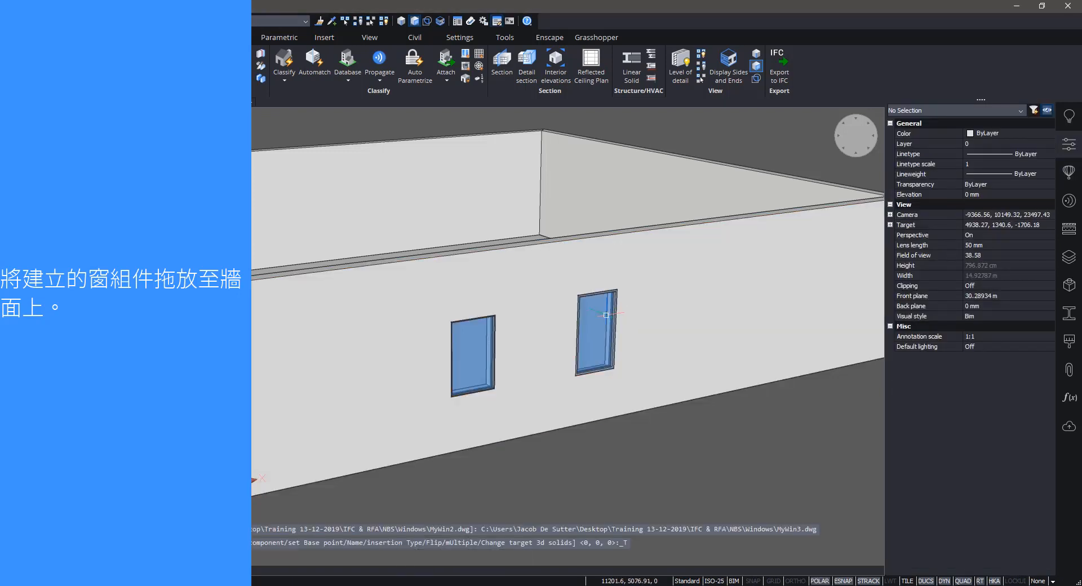
Set DesignTable_1 of the inserted MyWin3 window to 40.
scroll(595, 287, "up", 5)
middle_click_drag(594, 287, 529, 232)
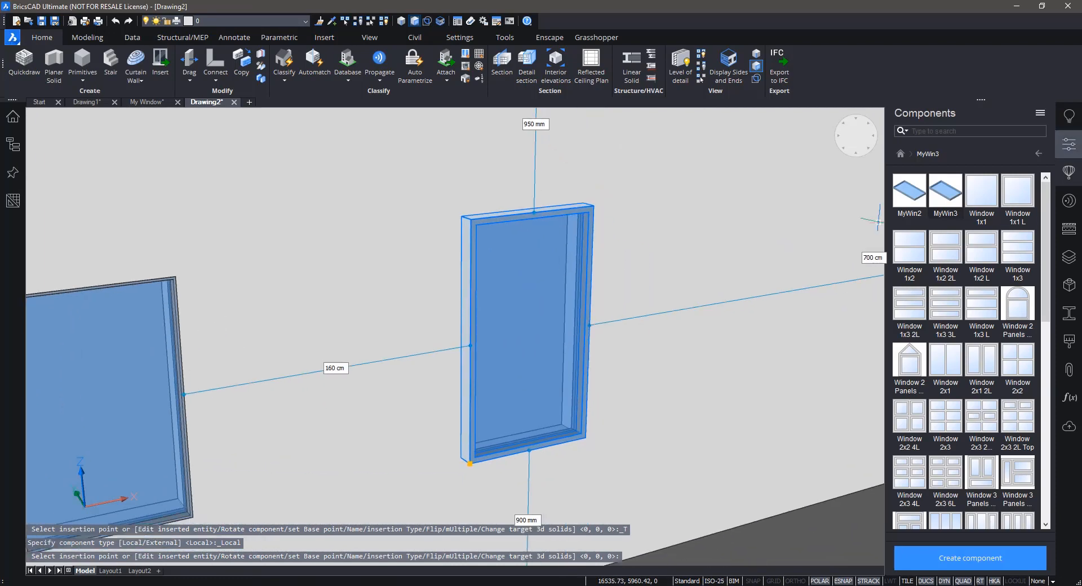
left_click(1068, 145)
scroll(1017, 259, "down", 10)
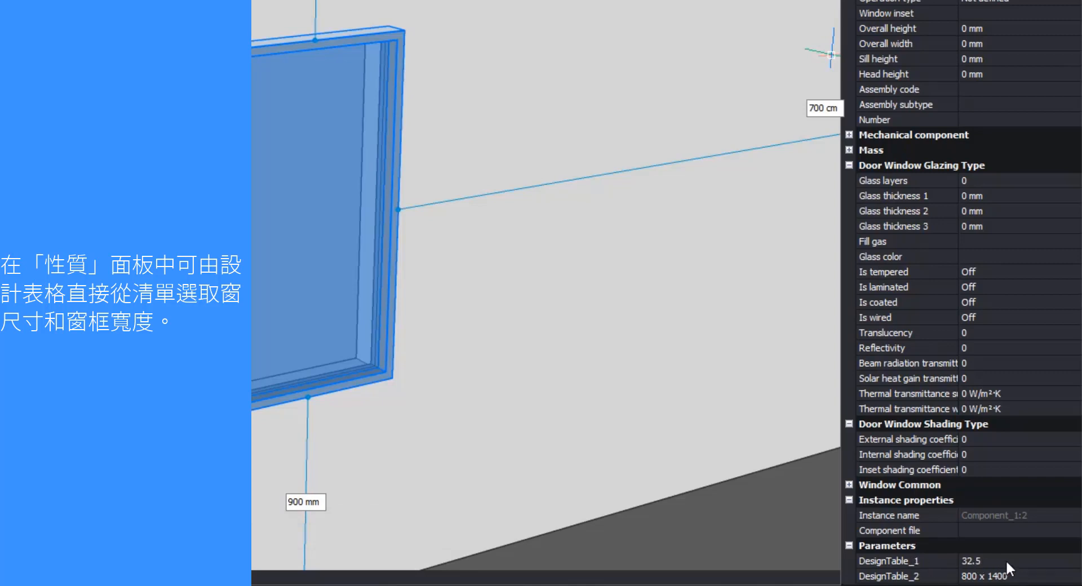
left_click(1023, 558)
left_click(1023, 558)
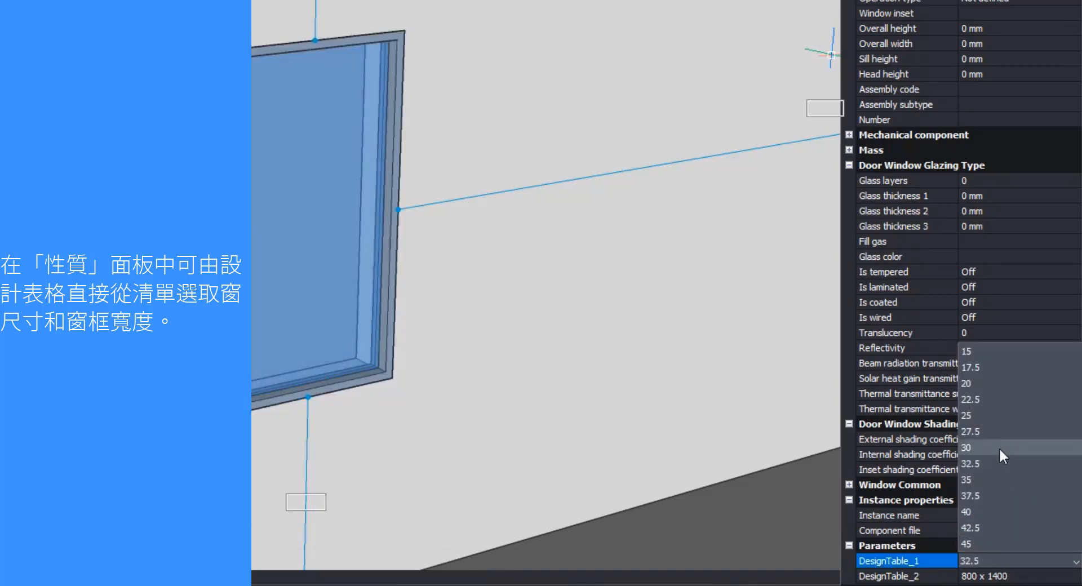
left_click(993, 510)
Set DesignTable_2 of the inserted MyWin3 window to 800 x 1200 and clear the selection.
left_click(1035, 577)
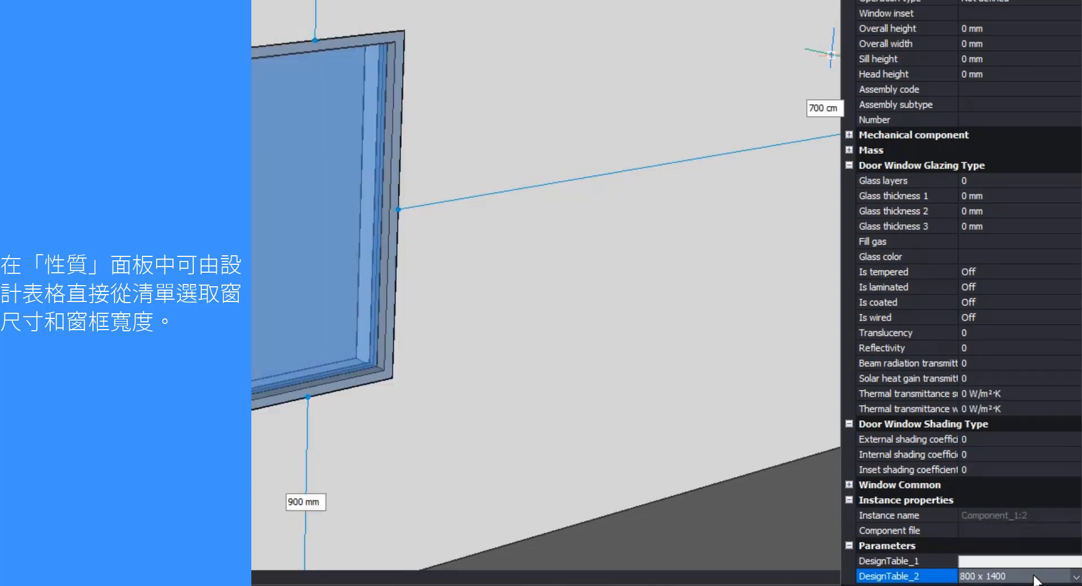
left_click(1034, 578)
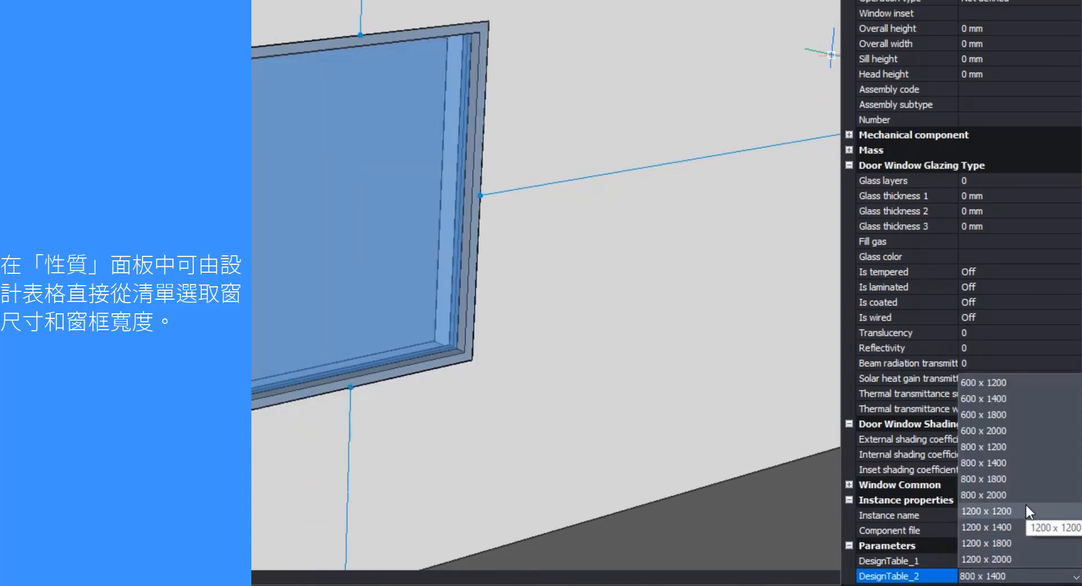
left_click(1023, 453)
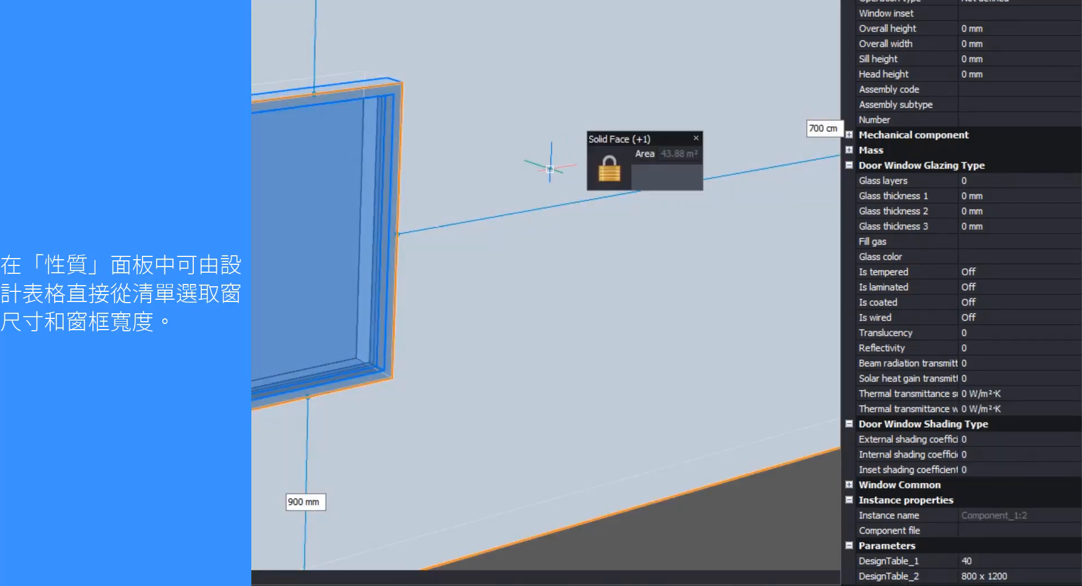
key("Escape")
Return to the My Window drawing and hide the properties of the selection.
scroll(501, 178, "down", 6)
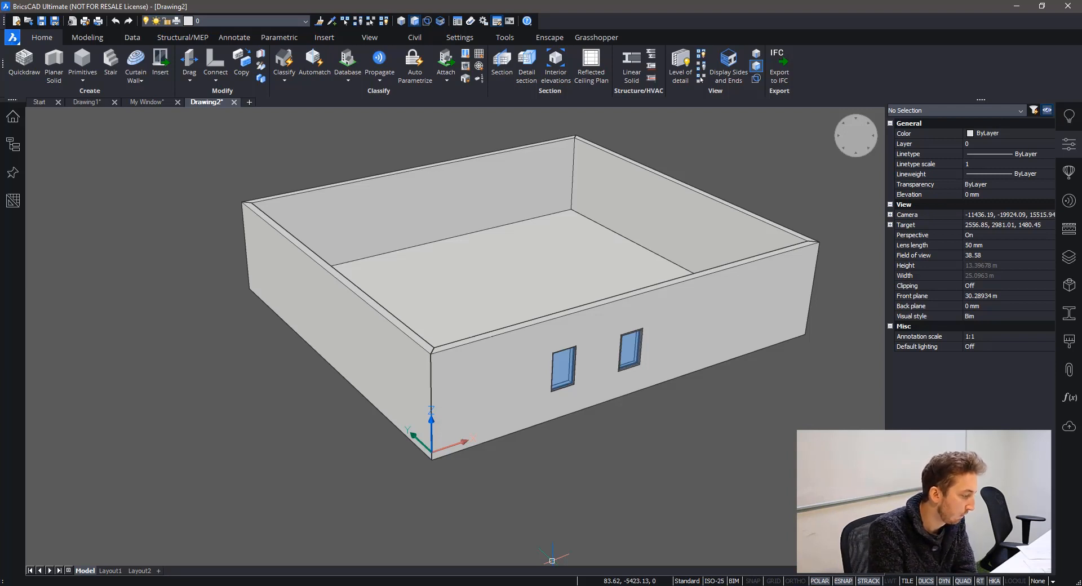
middle_click_drag(678, 392, 652, 434)
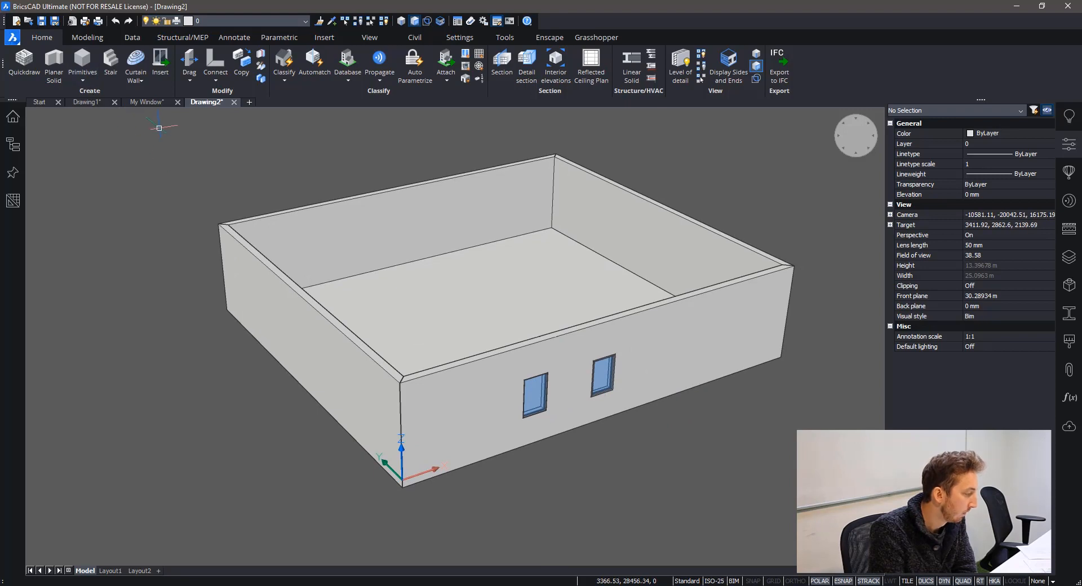
left_click(150, 102)
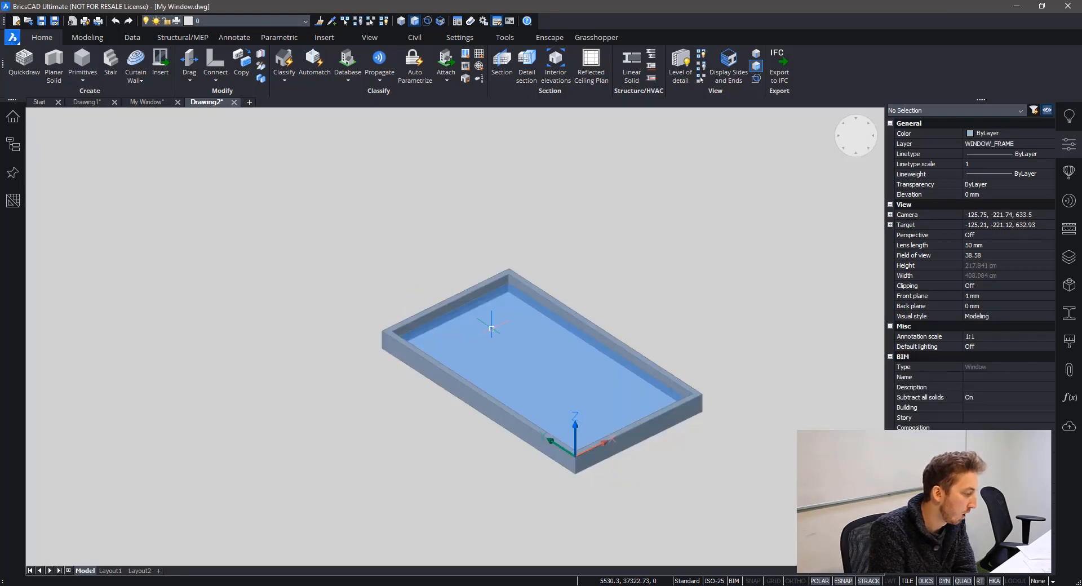
middle_click_drag(603, 253, 536, 234)
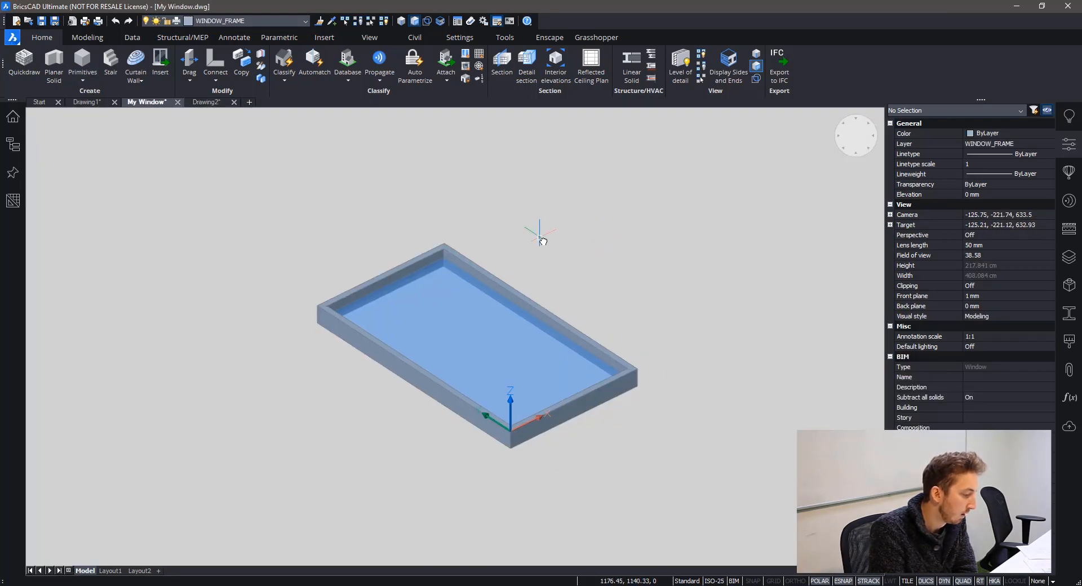
left_click(1067, 151)
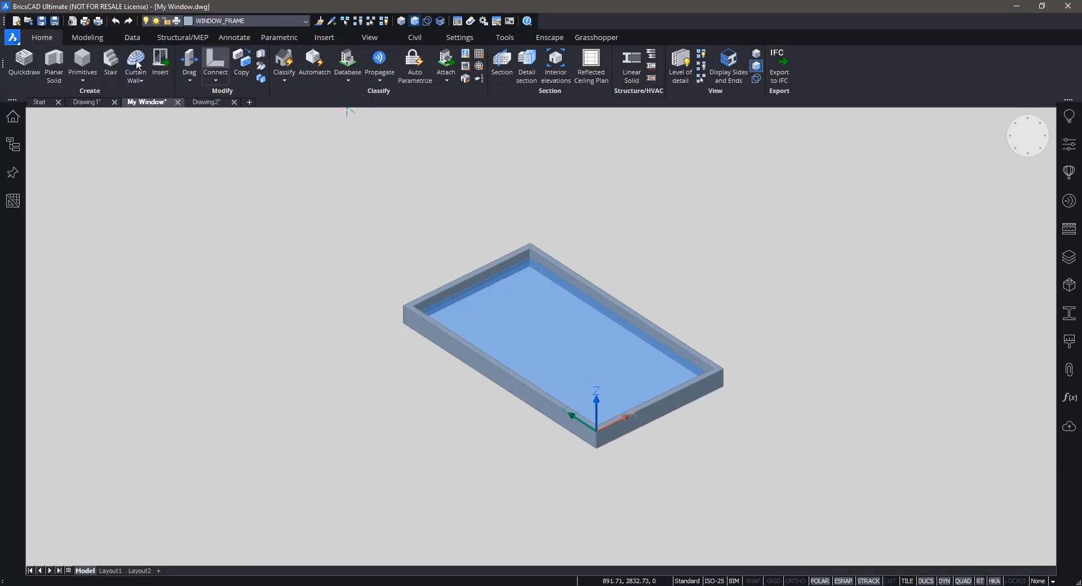
Open the Chair.dwg drawing from the Parametrics folder.
left_click(30, 23)
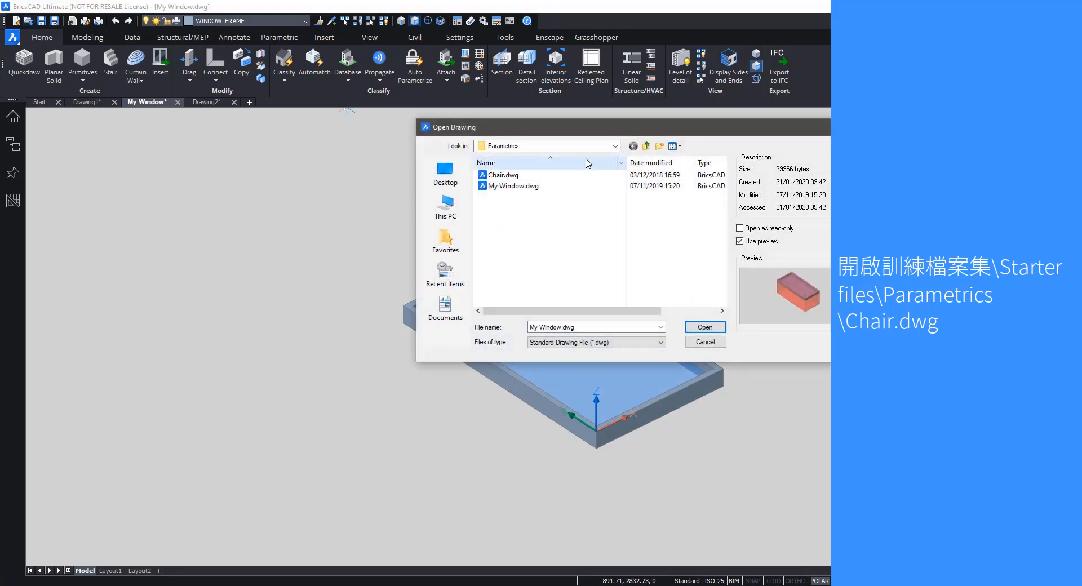
left_click(510, 175)
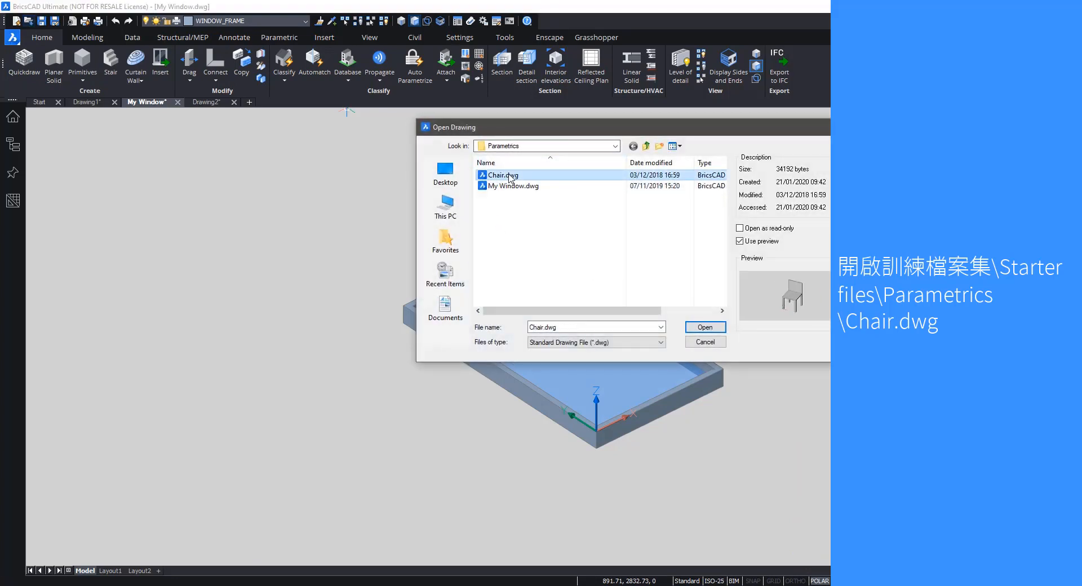
left_click(701, 331)
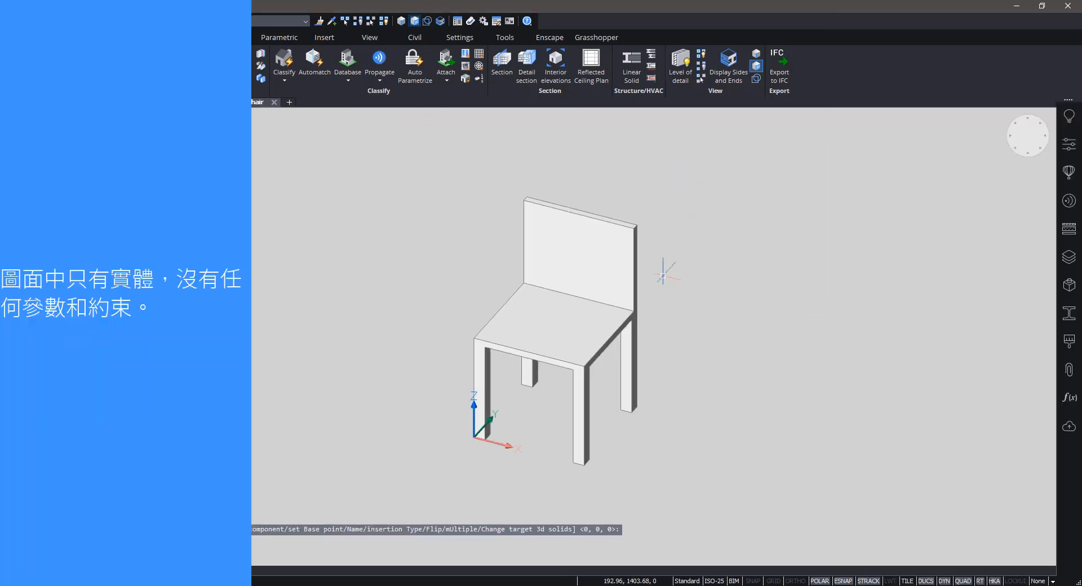
Display the drawing's parameters and constraints list and inspect the chair solid and its side face.
middle_click_drag(663, 276, 660, 244, "shift")
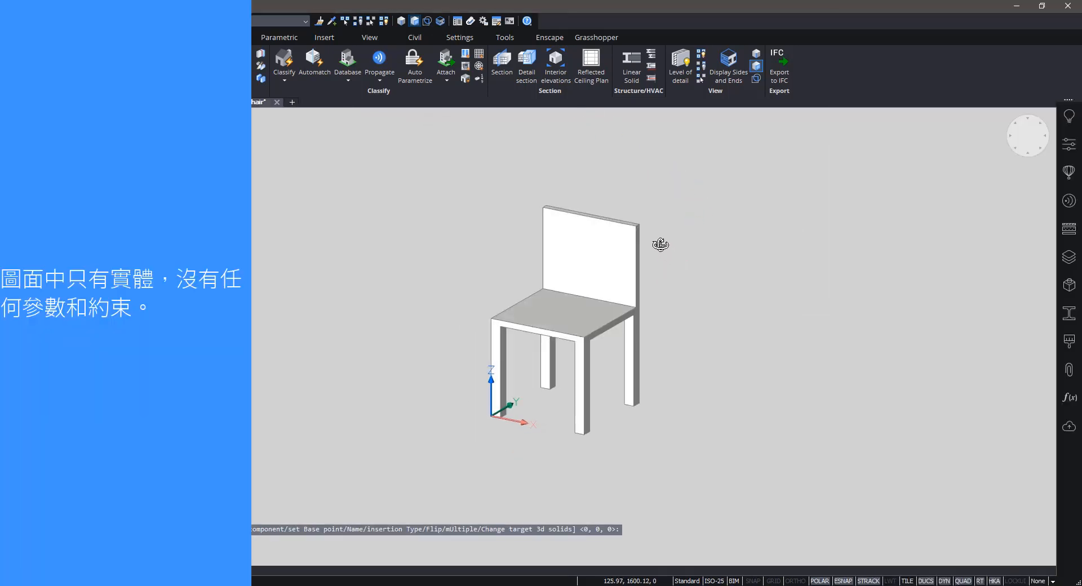
middle_click_drag(703, 324, 666, 330, "shift")
scroll(665, 329, "down", 1)
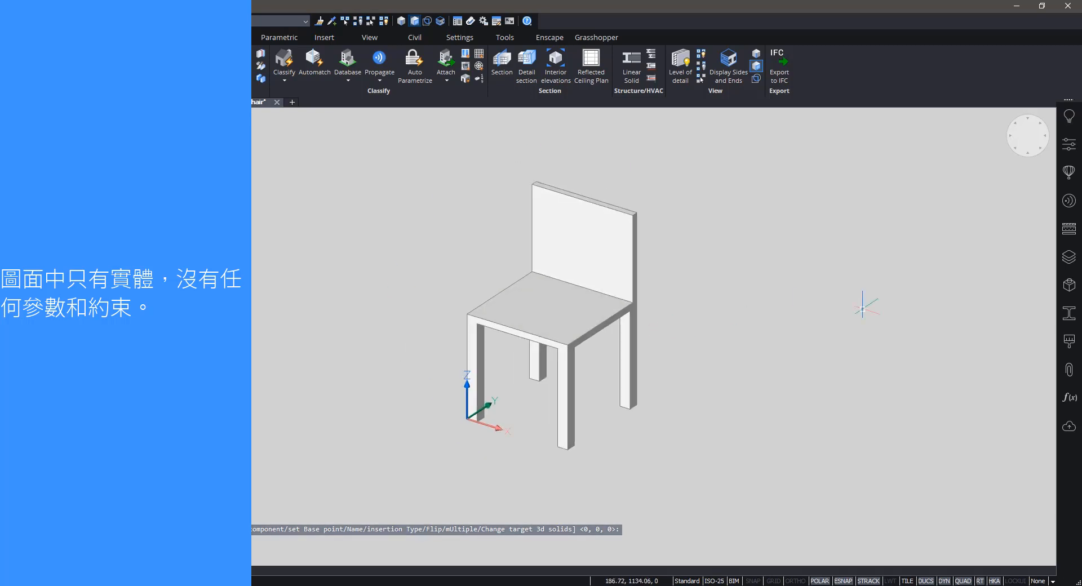
left_click(1072, 406)
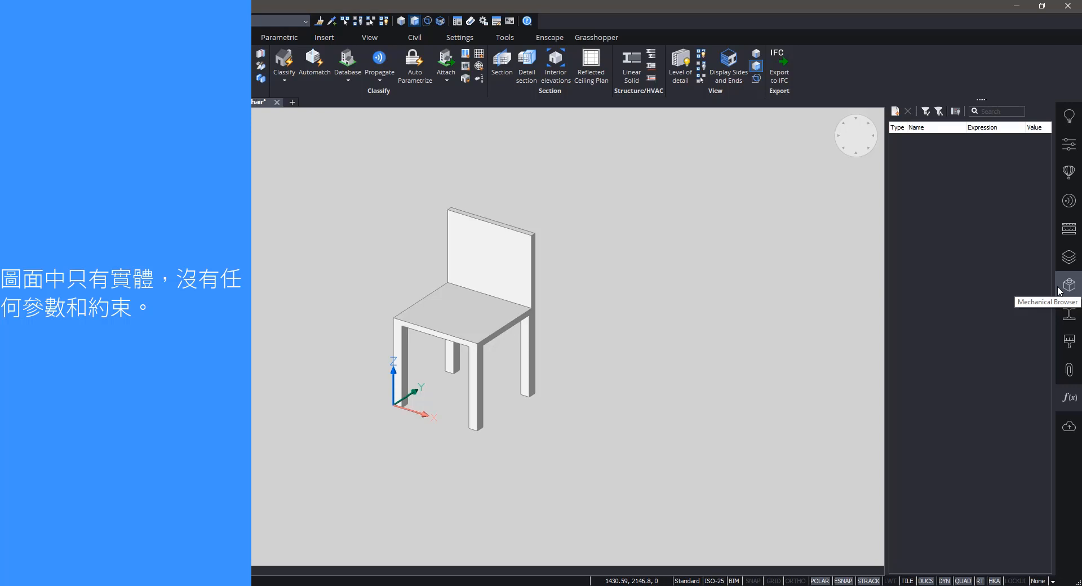
scroll(606, 318, "up", 3)
middle_click_drag(604, 317, 696, 324)
scroll(696, 322, "up", 1)
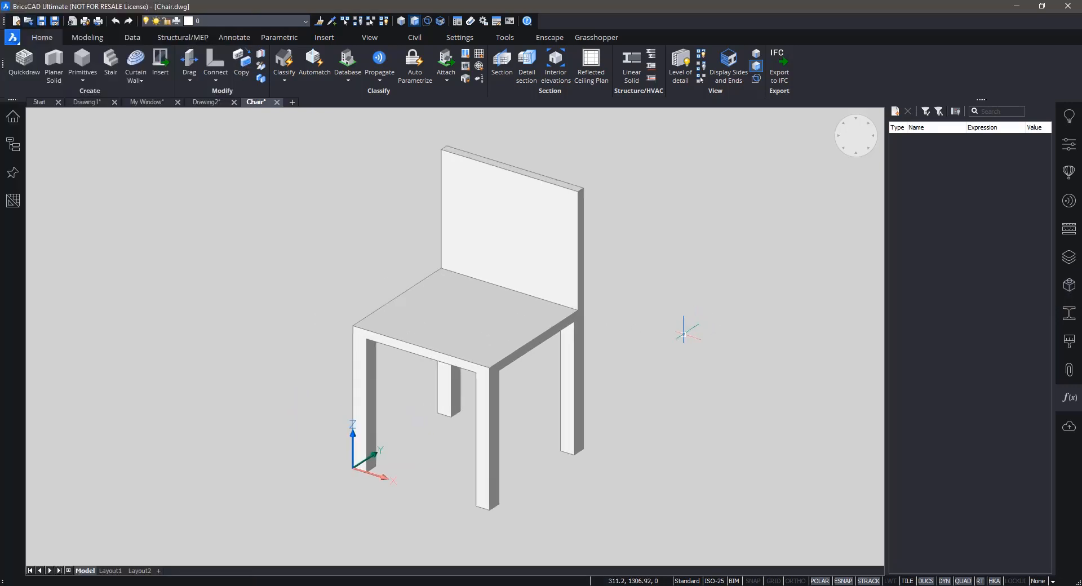
left_click(579, 331)
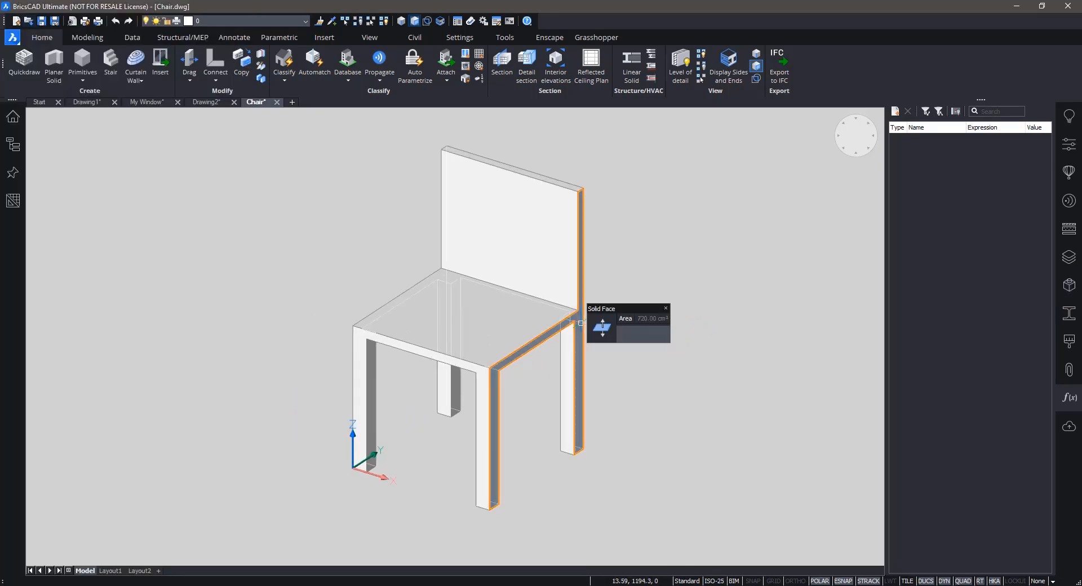
key("Escape")
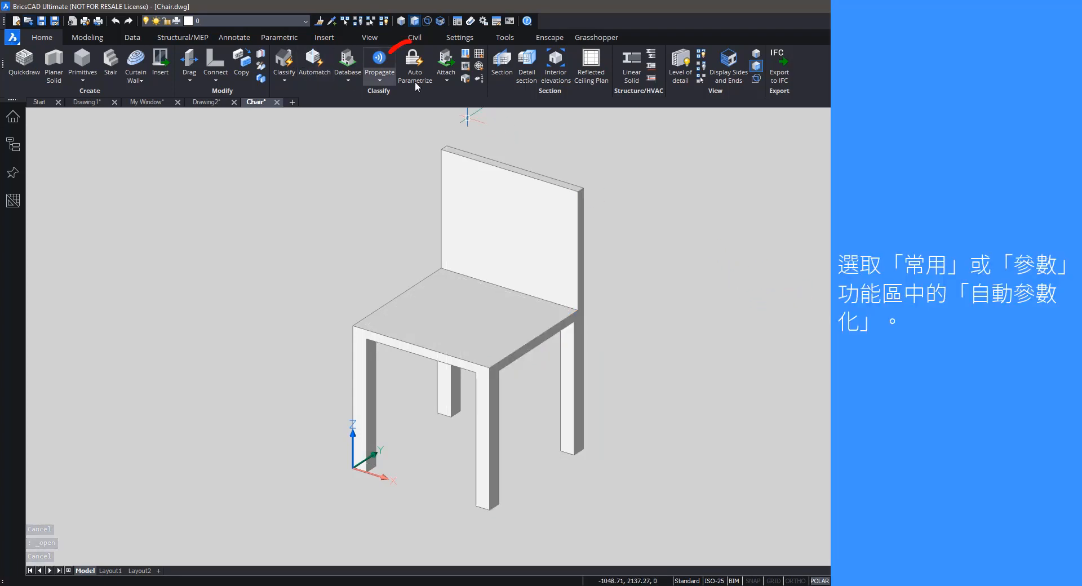
Auto-parametrize the whole chair solid to generate its parameters and 3D constraints.
left_click(279, 37)
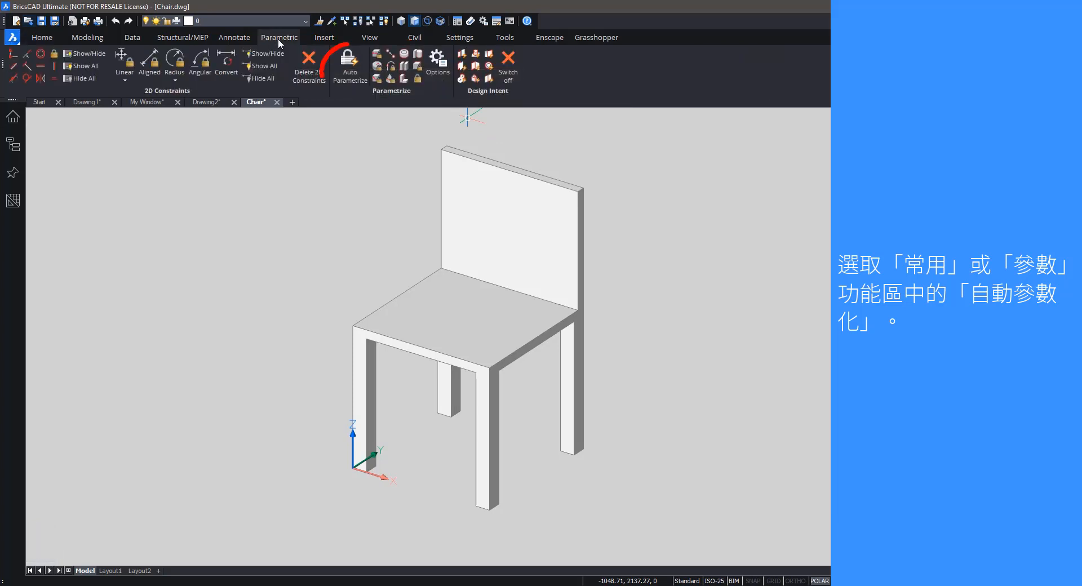
left_click(356, 84)
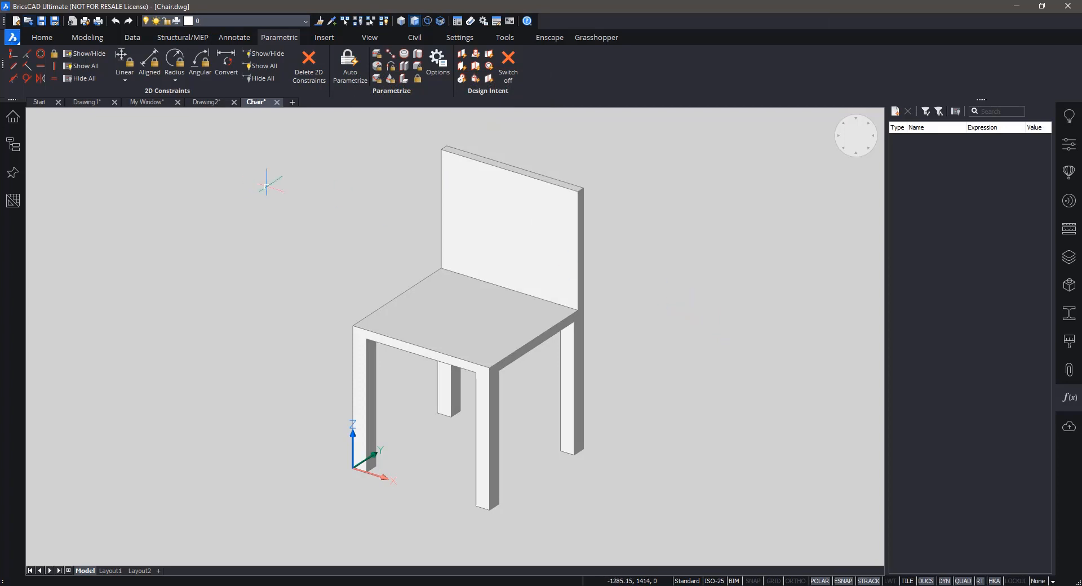
left_click(347, 71)
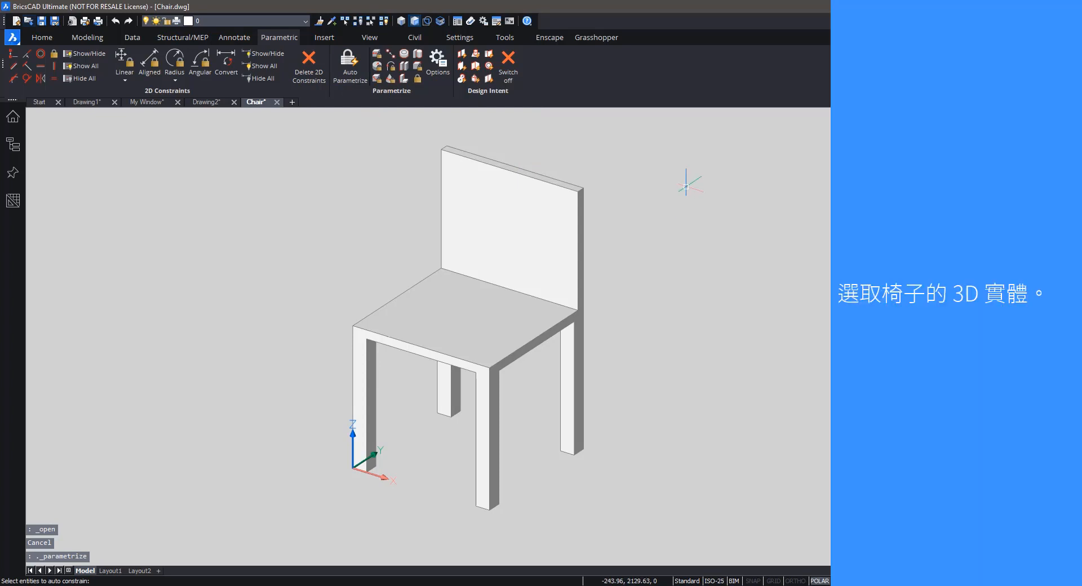
left_click(697, 167)
left_click(265, 494)
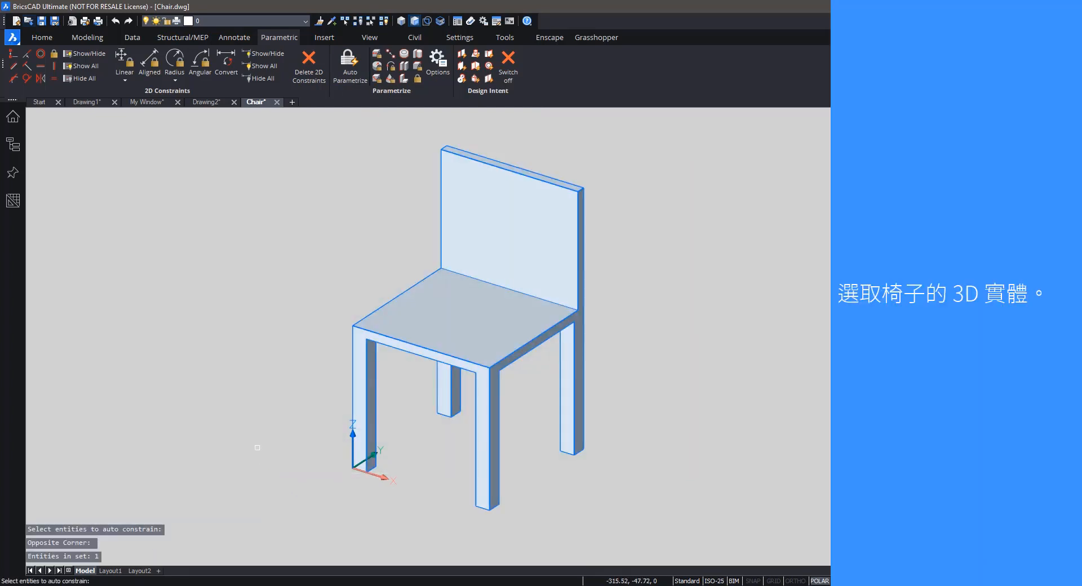
key("Return")
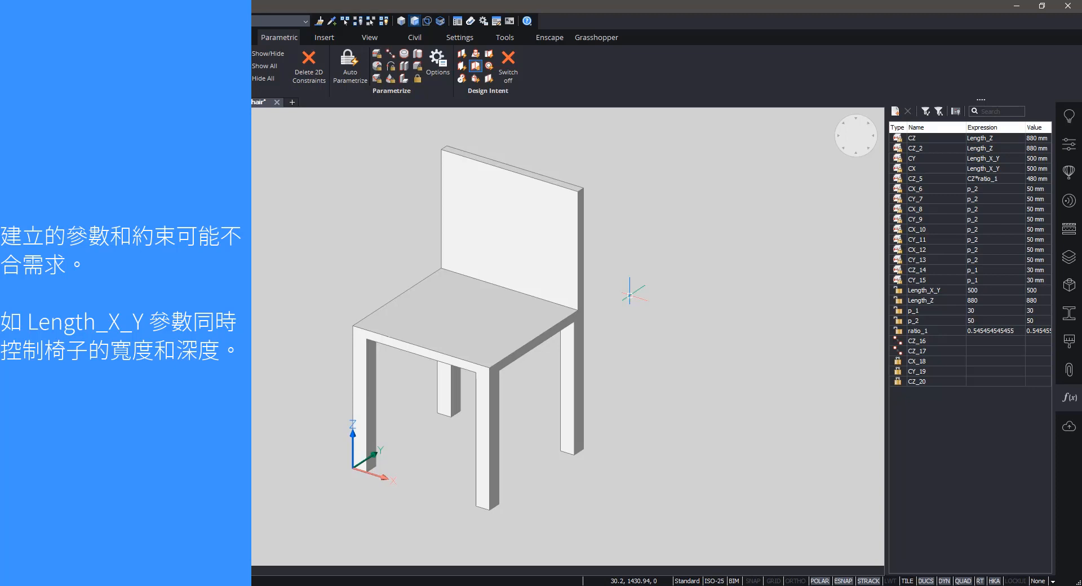
Sort the chair's parameters and constraints by type and animate the Length_X_Y parameter.
middle_click_drag(591, 284, 597, 297, "shift")
left_click(902, 127)
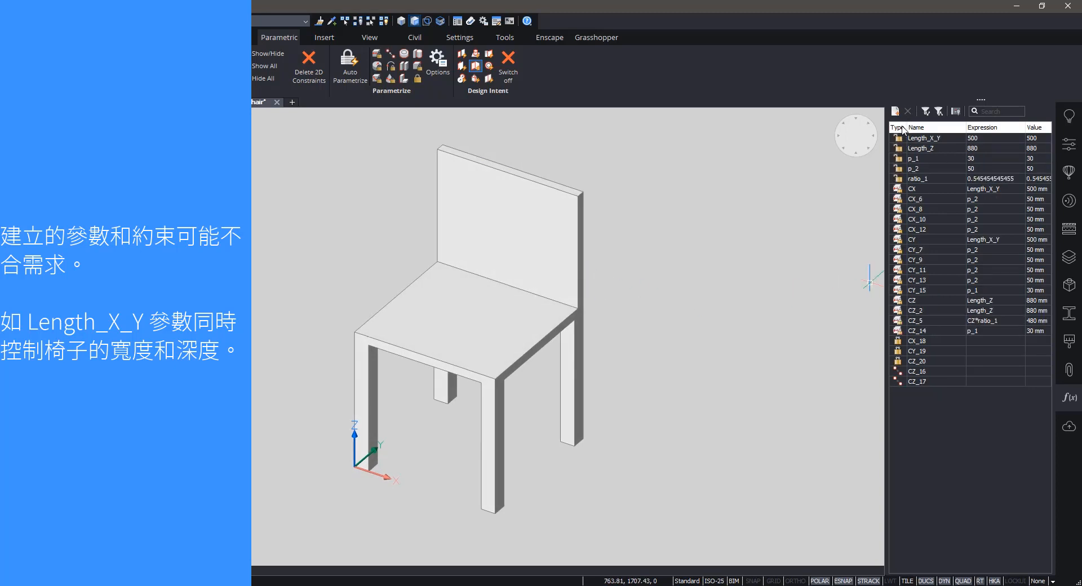
left_click(929, 140)
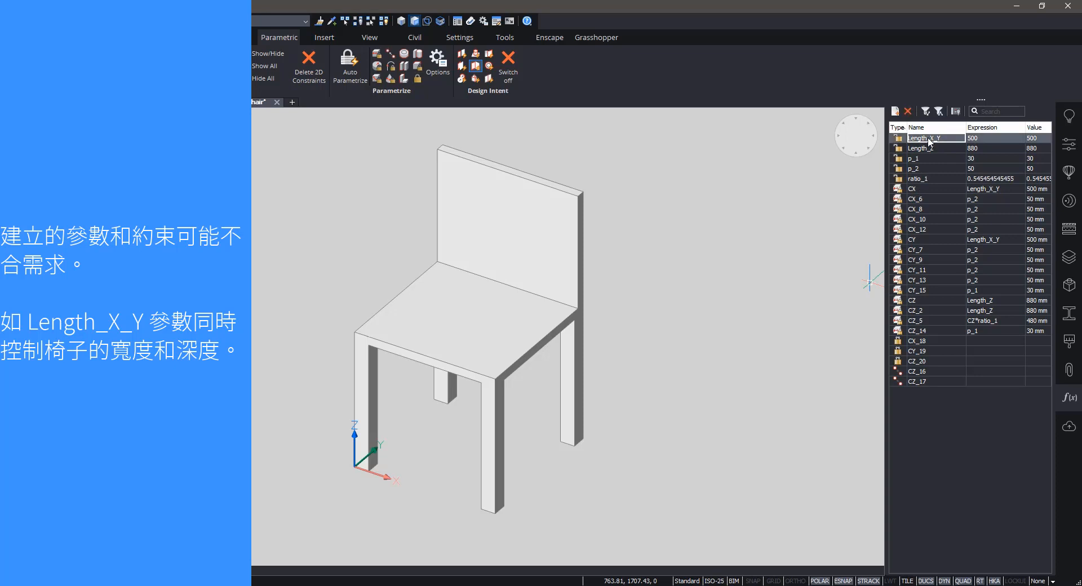
right_click(928, 139)
left_click(954, 171)
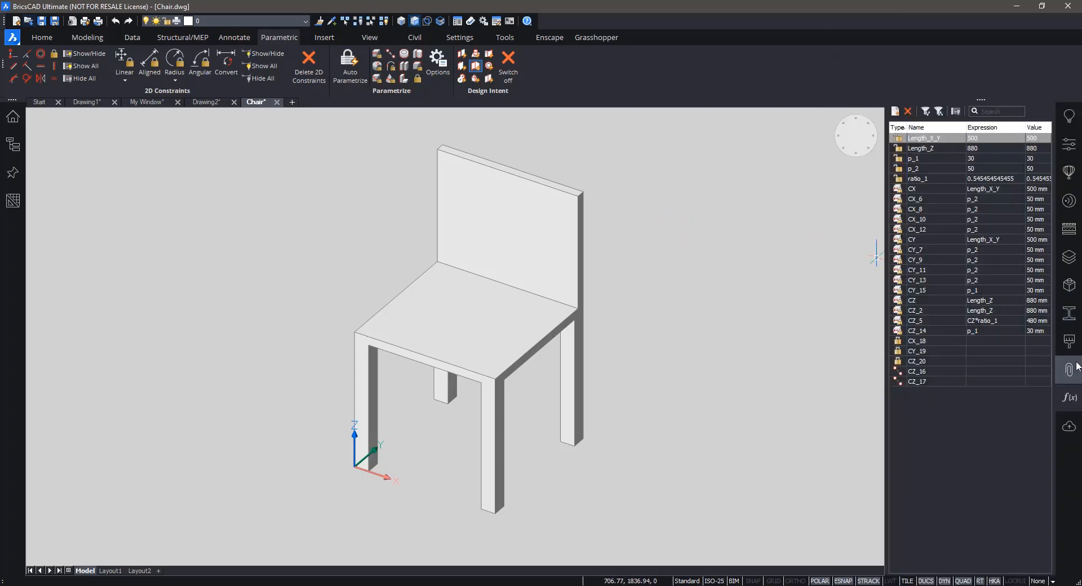
Hide the parameters and constraints list and display all distance constraints acting on the chair's side face.
left_click(1069, 402)
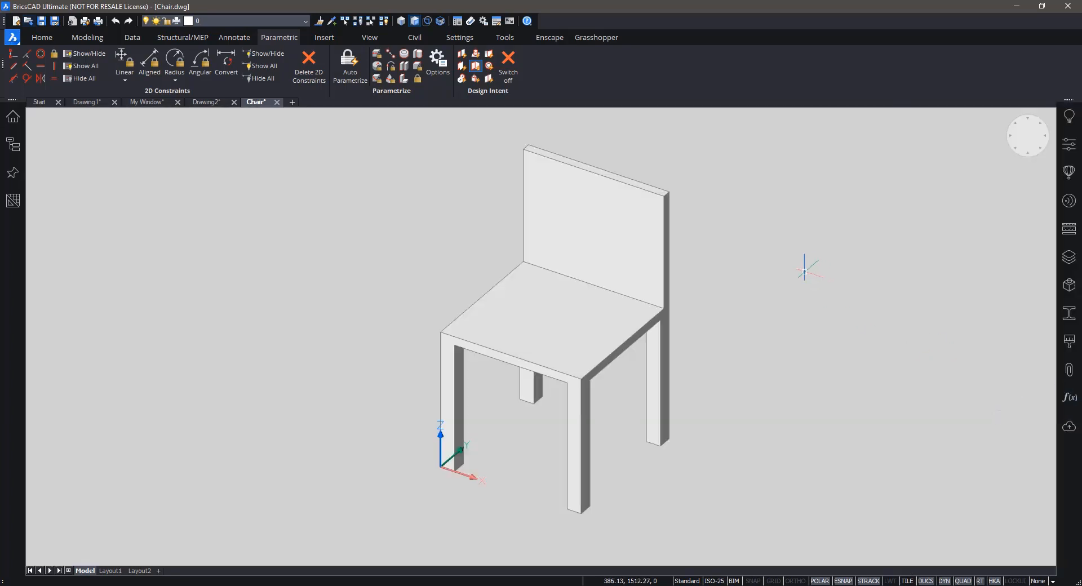
middle_click_drag(727, 246, 717, 239)
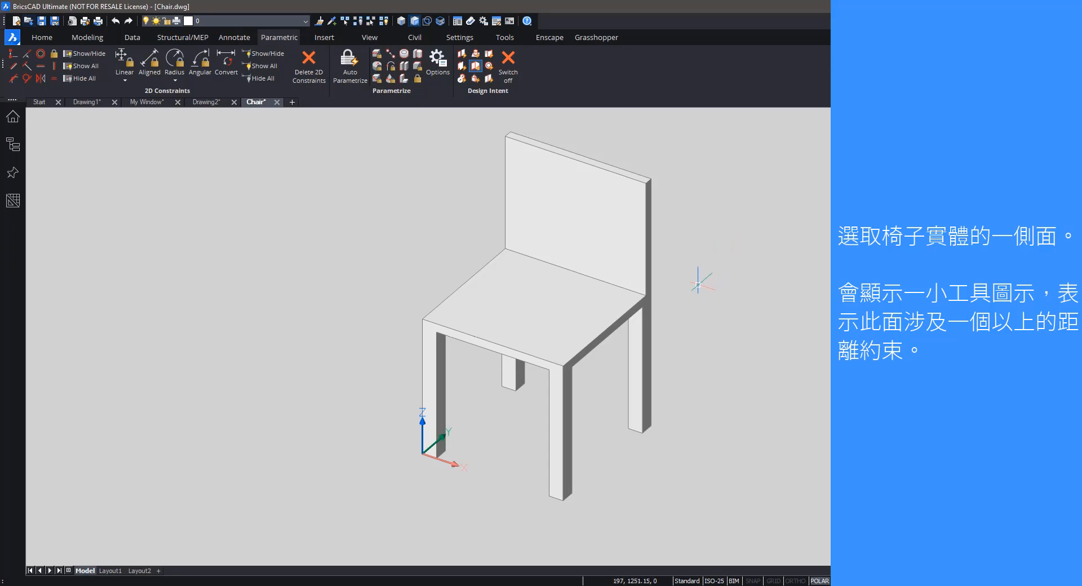
middle_click_drag(704, 280, 667, 278, "shift")
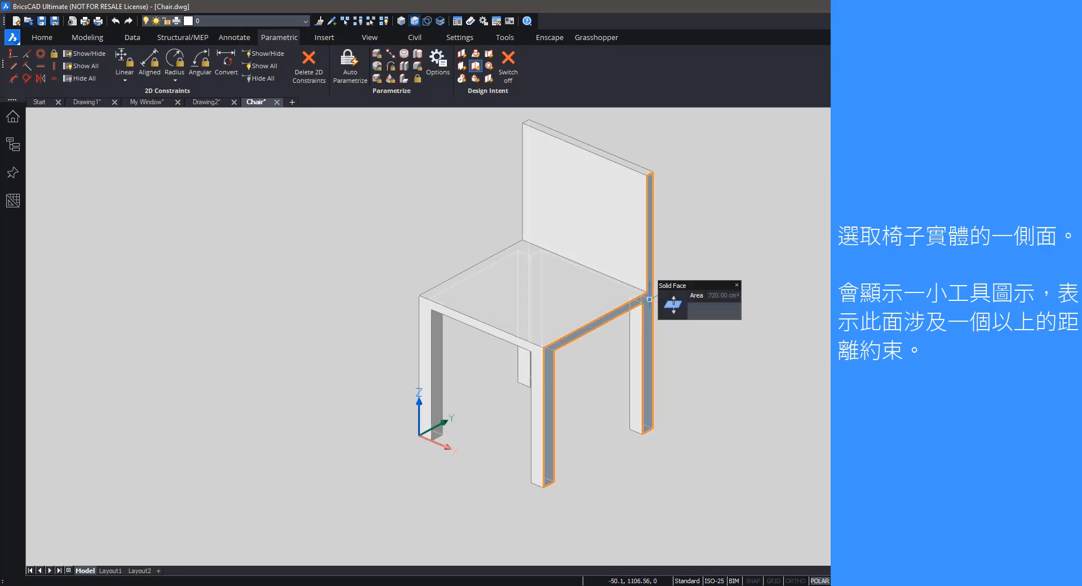
left_click(649, 299)
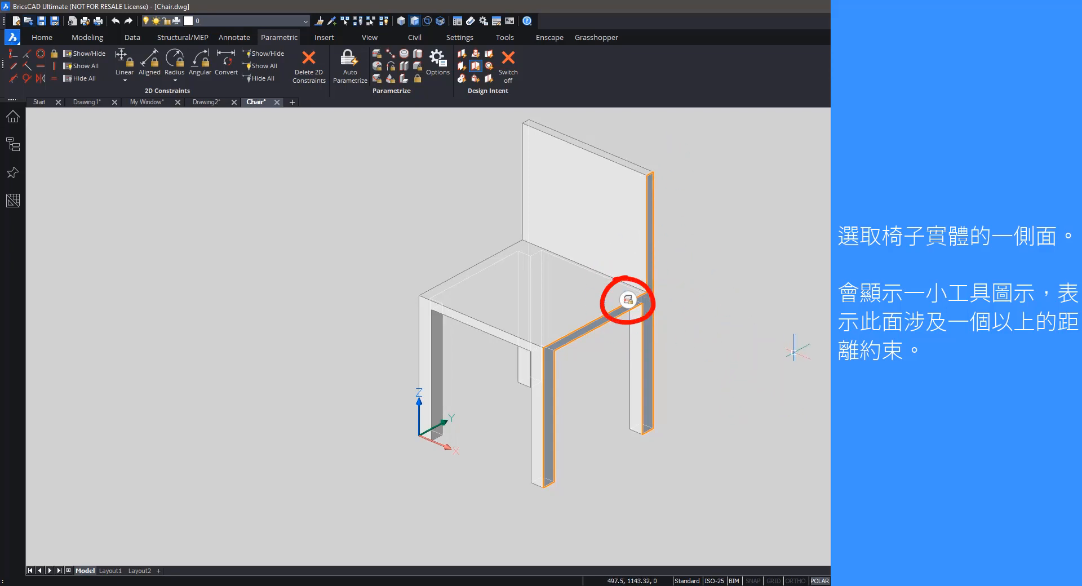
left_click(631, 303)
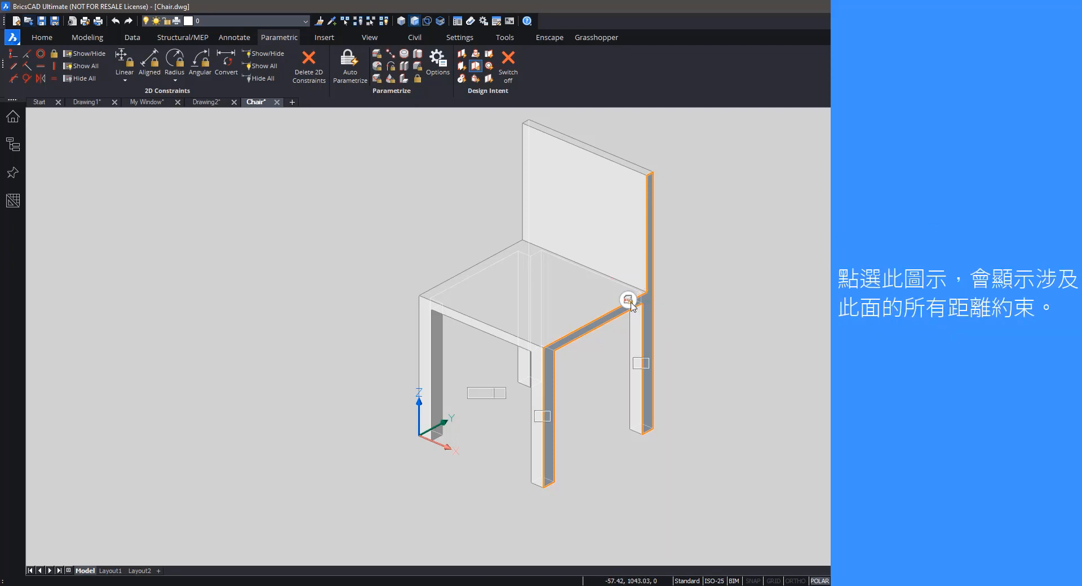
left_click(631, 303)
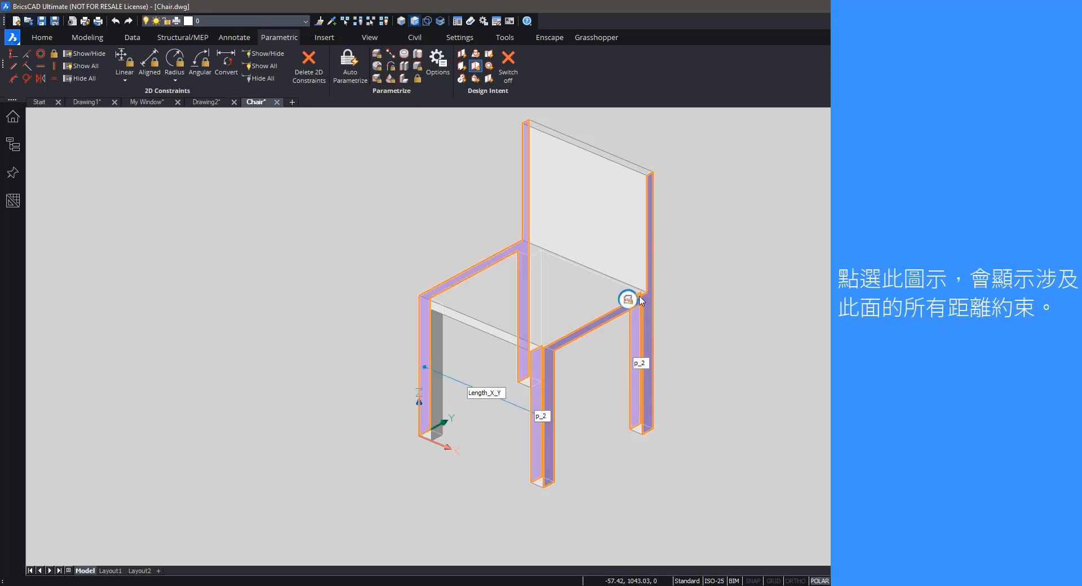
Examine from several angles which faces the side face's Length_X_Y and p_2 distance constraints connect.
middle_click_drag(691, 289, 732, 298, "shift")
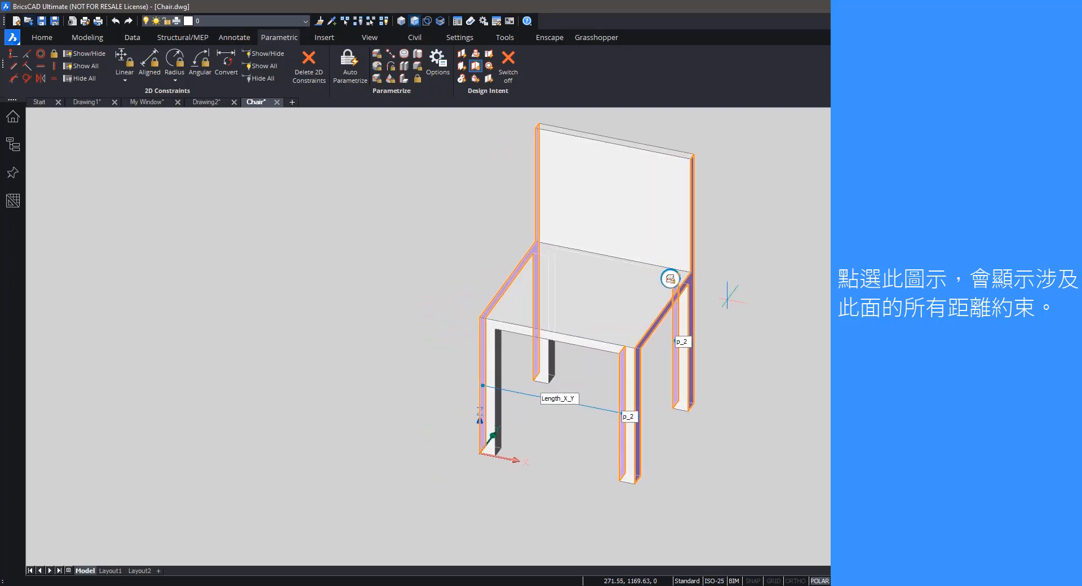
scroll(730, 333, "up", 2)
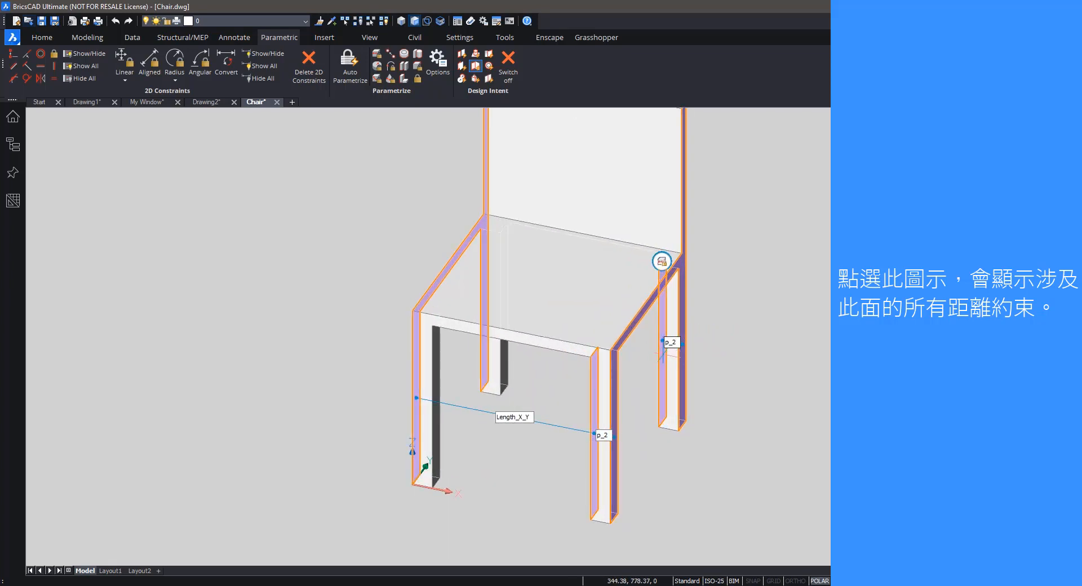
middle_click_drag(637, 397, 661, 343)
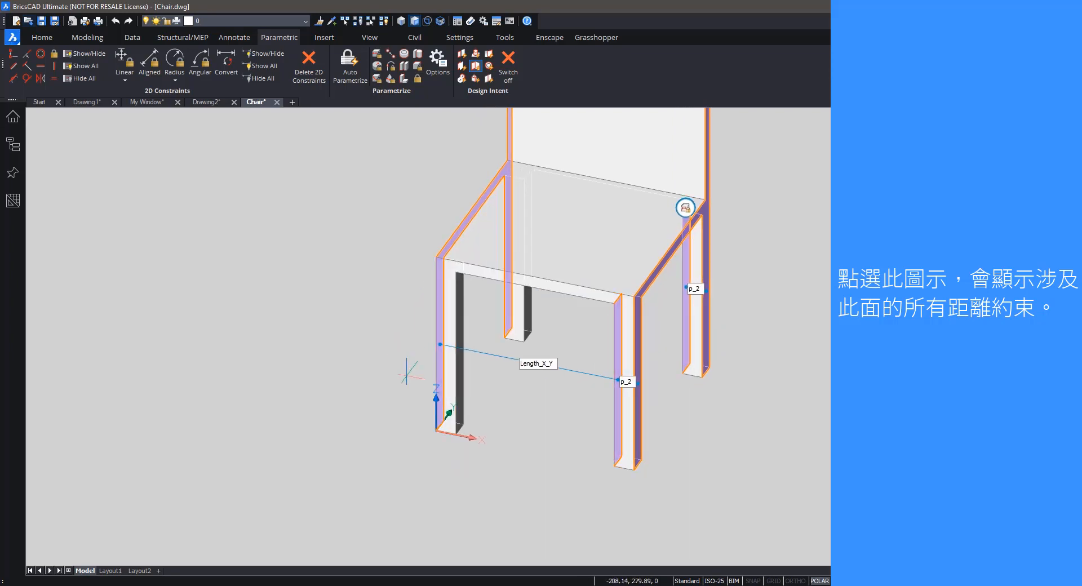
middle_click_drag(569, 402, 667, 408)
scroll(596, 427, "down", 1)
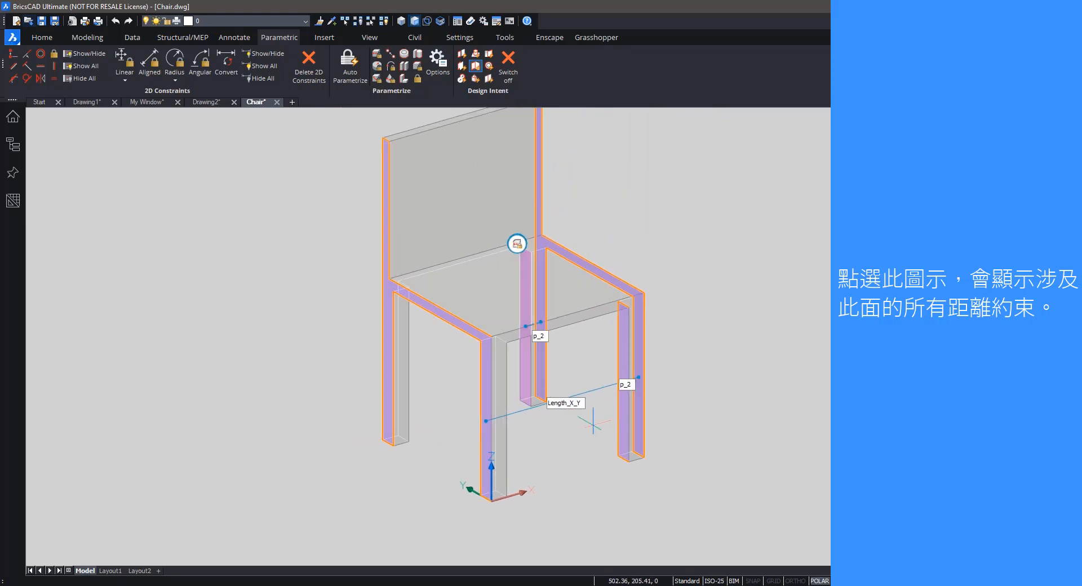
middle_click_drag(596, 427, 419, 442, "shift")
middle_click_drag(410, 383, 292, 384, "shift")
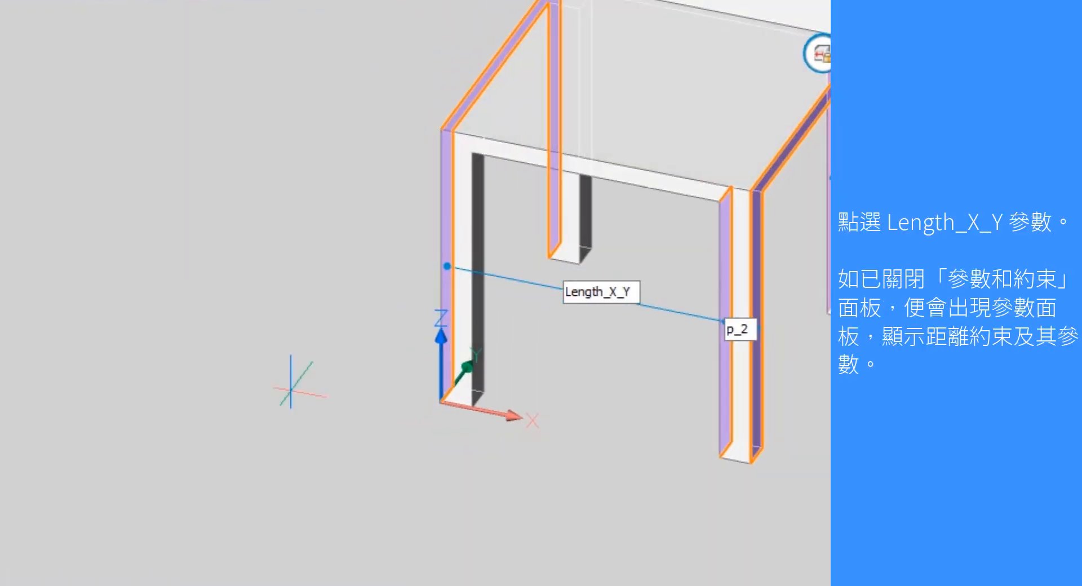
scroll(422, 350, "up", 1)
middle_click_drag(504, 390, 389, 444)
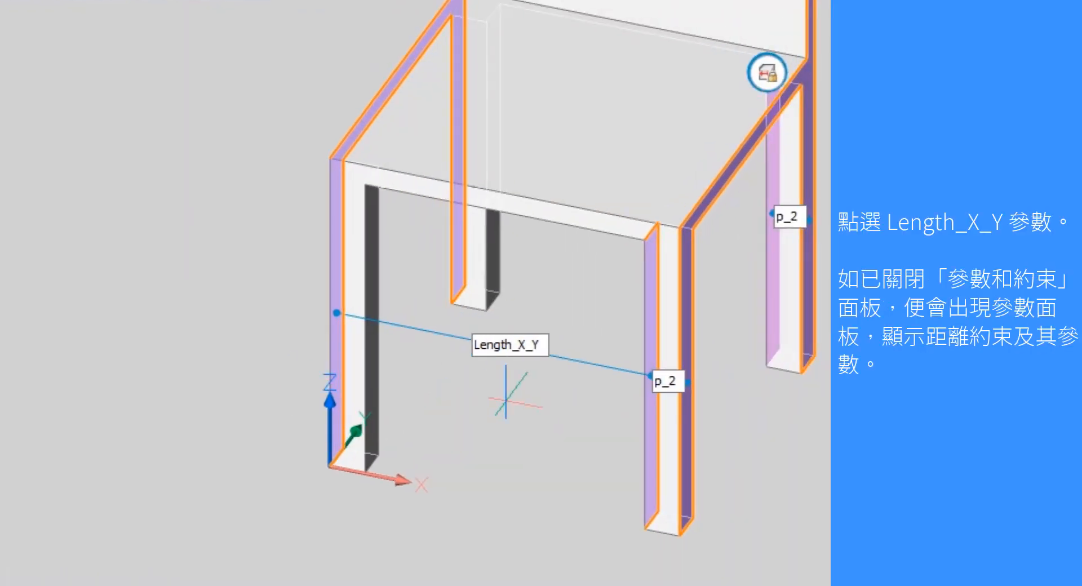
Open the front Length_X_Y distance constraint's parameters and add a new parameter named Width with the value 400.
left_click(527, 343)
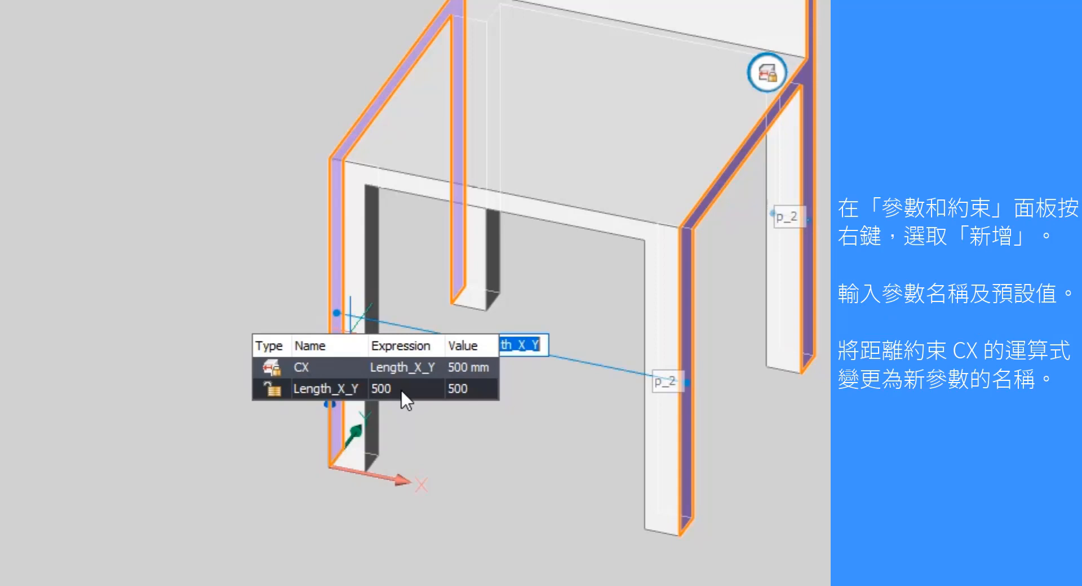
right_click(339, 375)
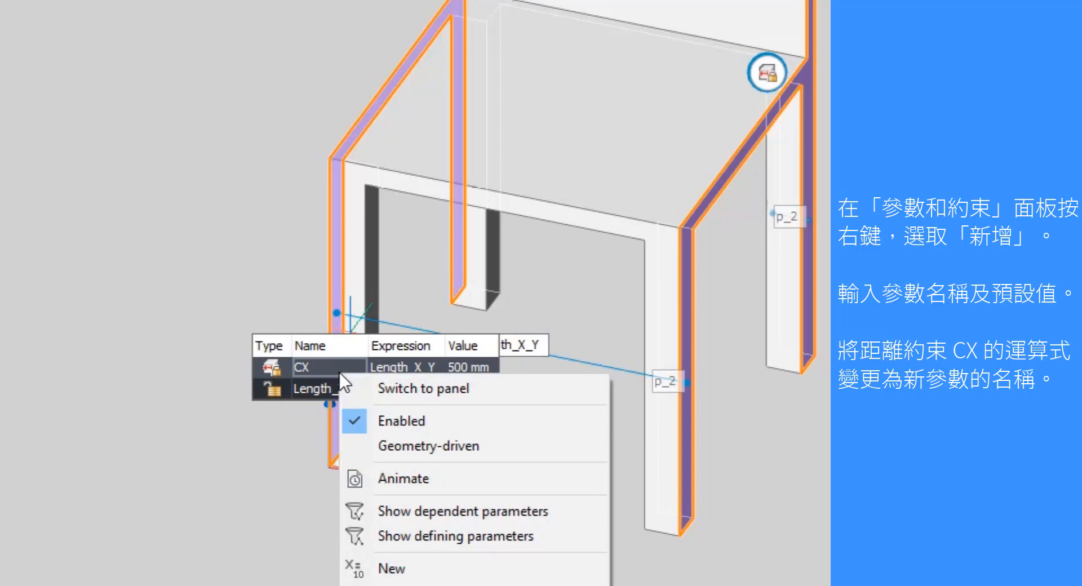
left_click(388, 569)
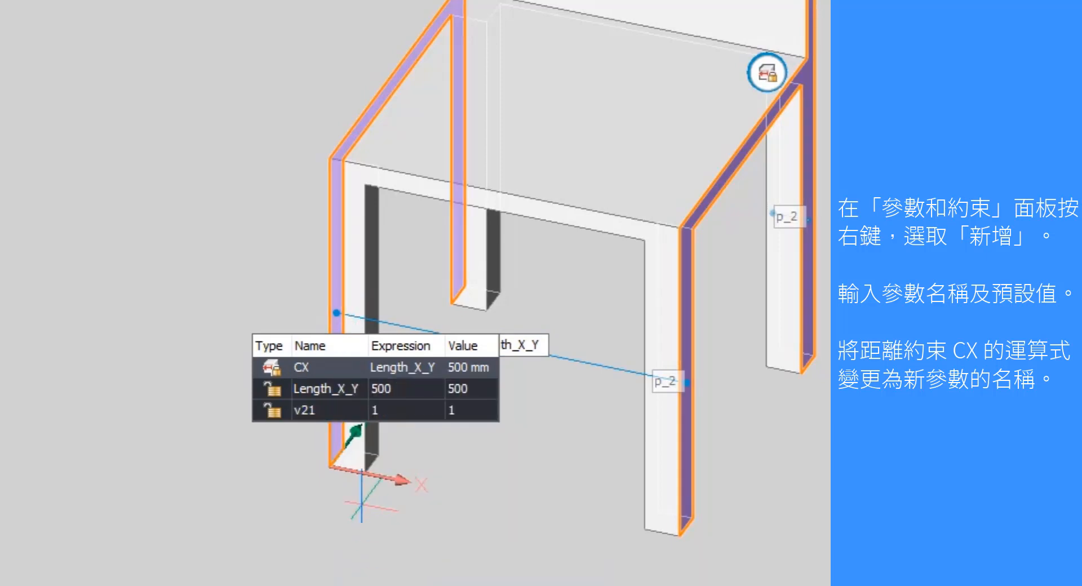
double_click(331, 406)
type("Widt")
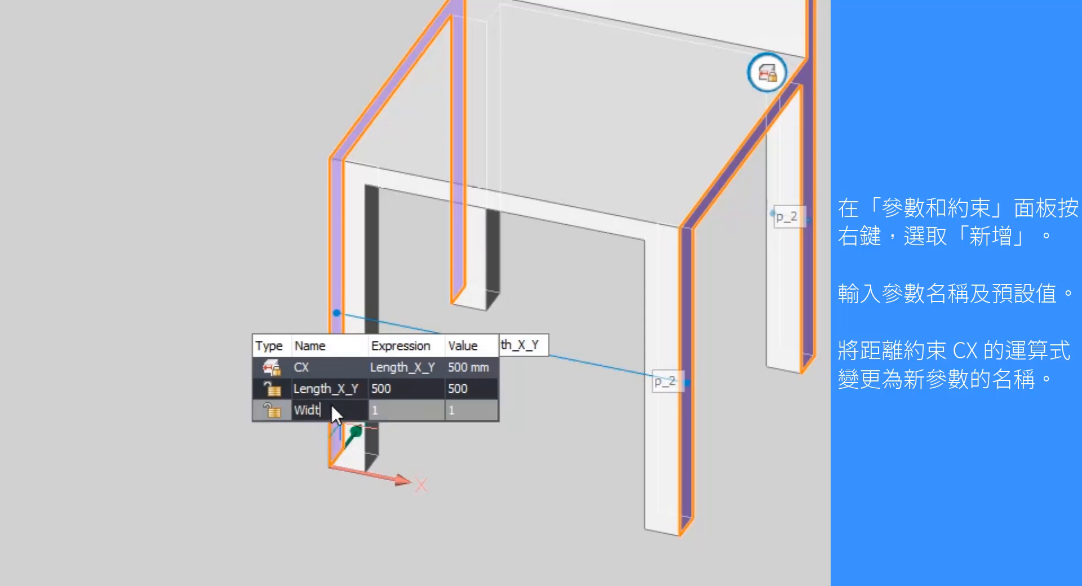
type("h")
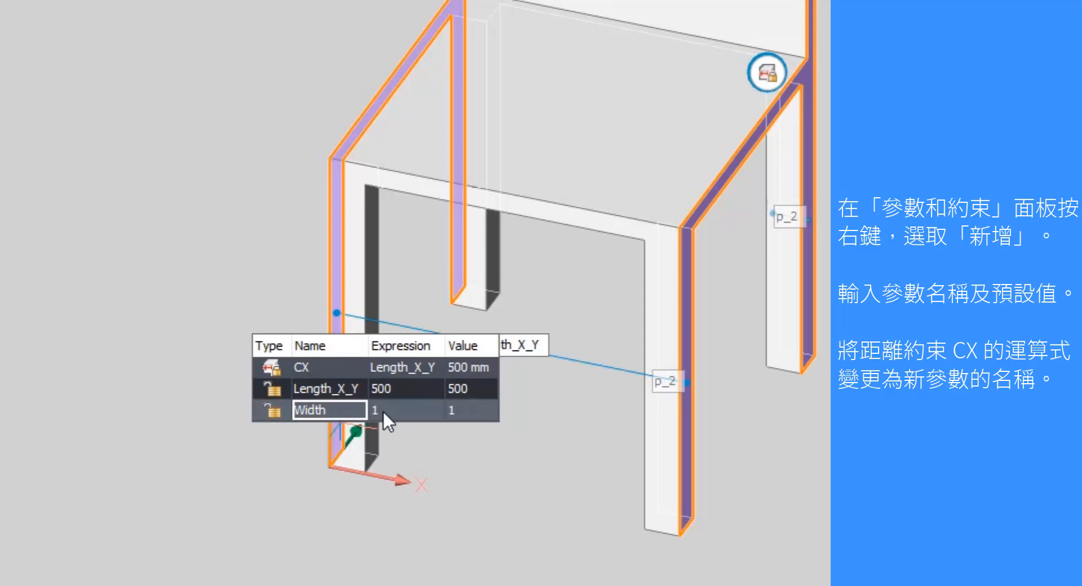
double_click(383, 411)
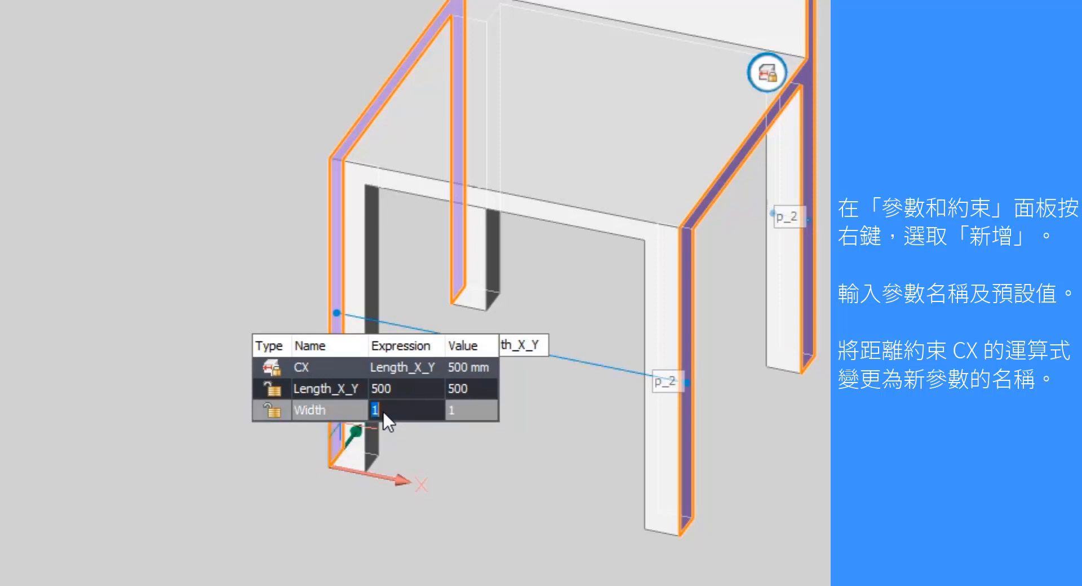
type("400")
key("Return")
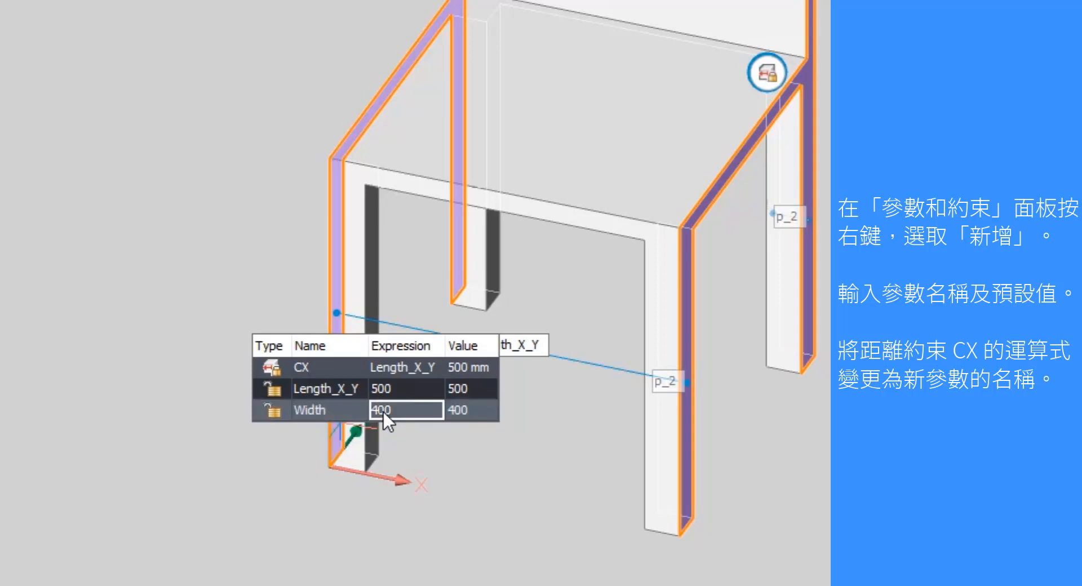
Set the expression of the CX distance constraint to Width and end the constraint editing.
double_click(422, 366)
type("Wi")
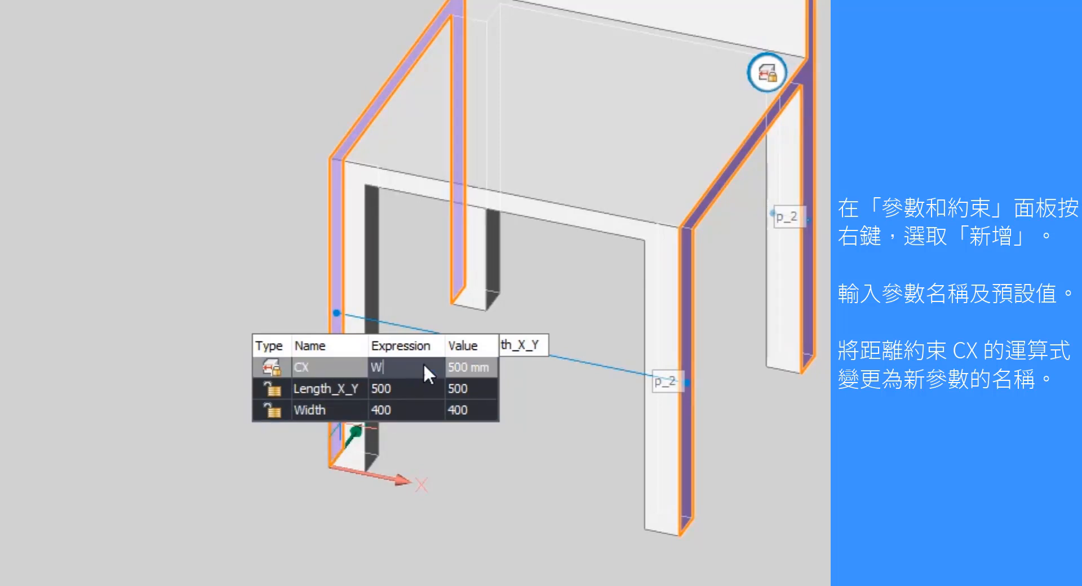
type("dth")
key("Return")
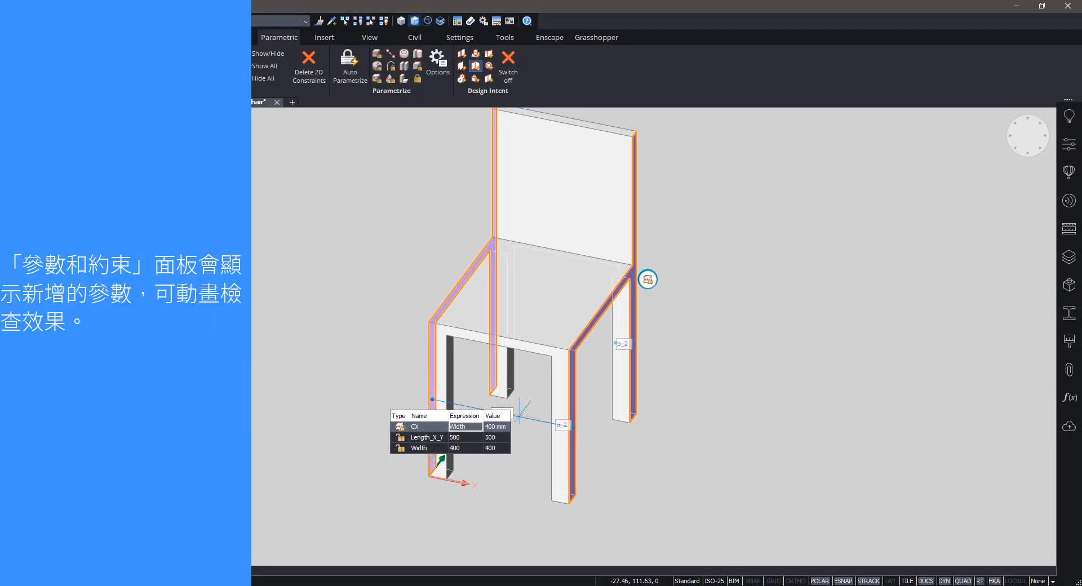
key("Escape")
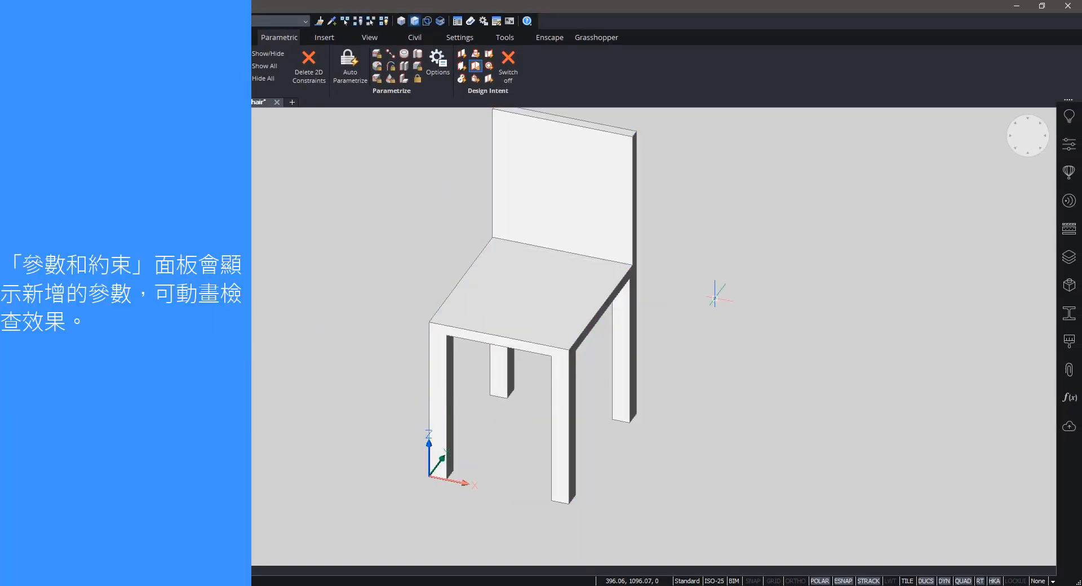
Show the full parameters and constraints list and animate the Width parameter.
left_click(1069, 398)
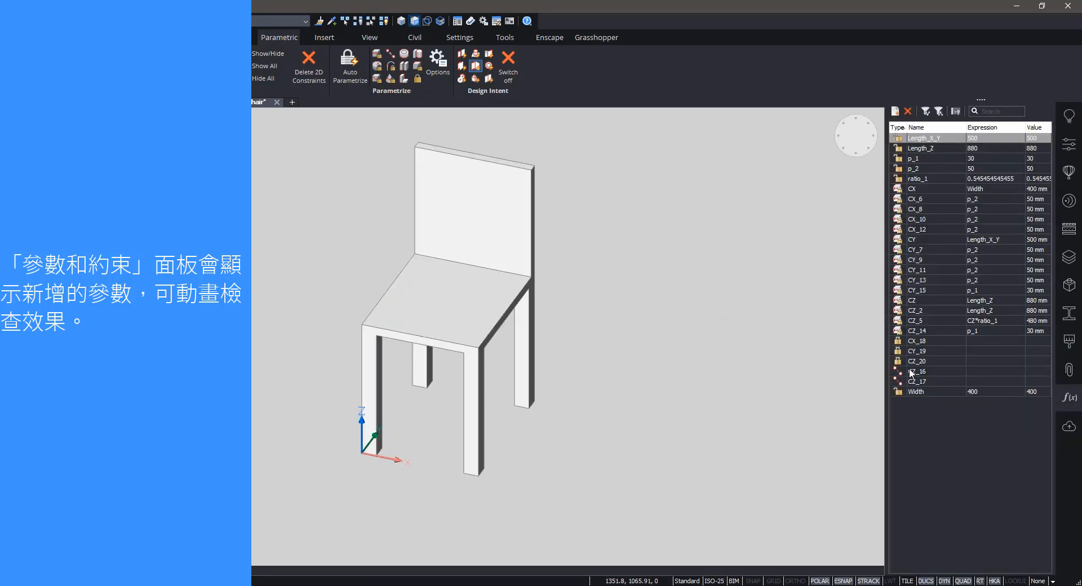
left_click(922, 394)
right_click(922, 393)
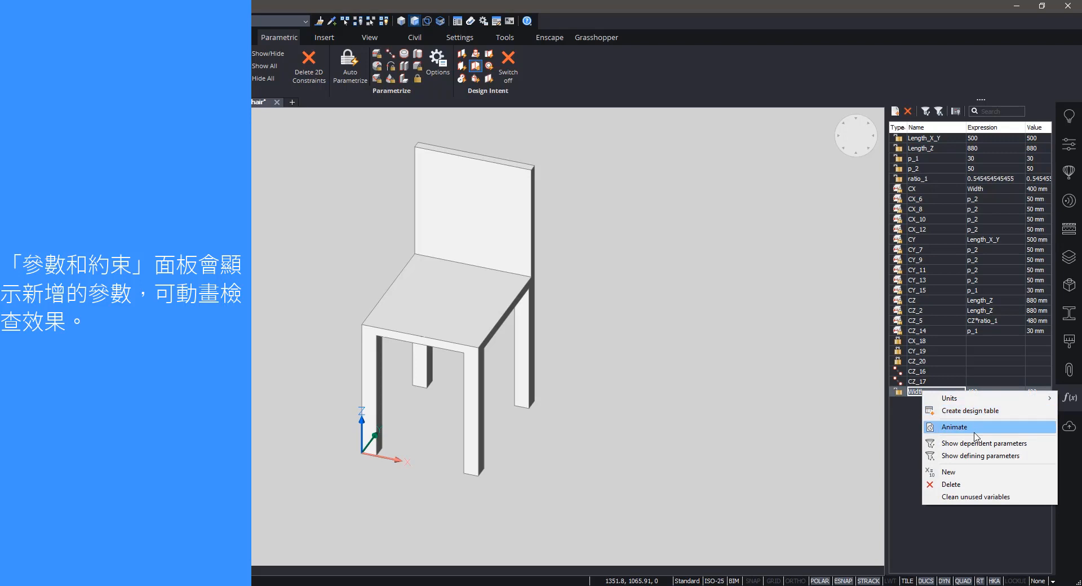
left_click(971, 427)
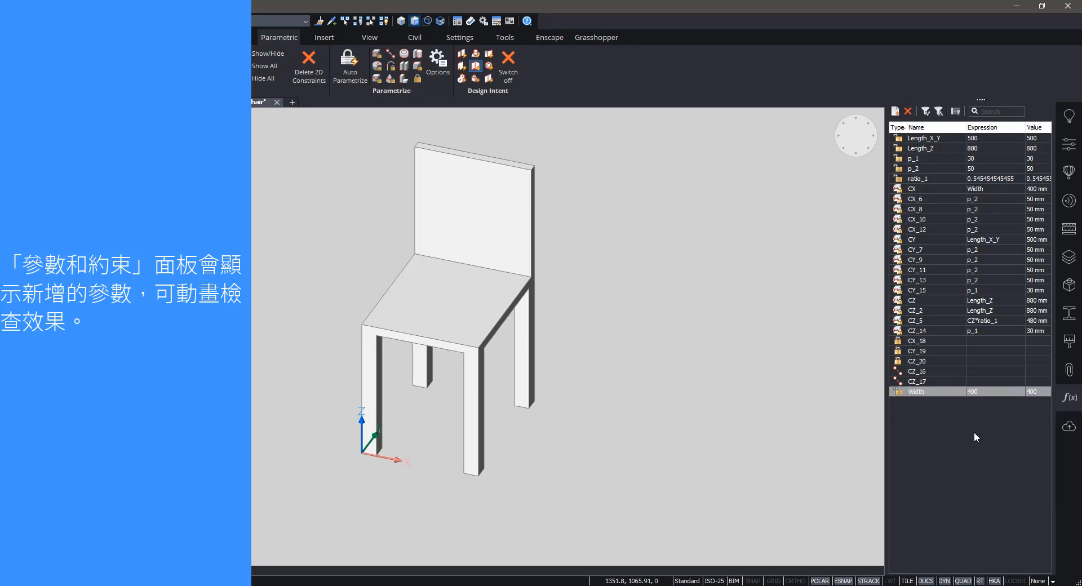
Animate the Length_X_Y parameter and rename it as Depth.
left_click(922, 141)
right_click(923, 144)
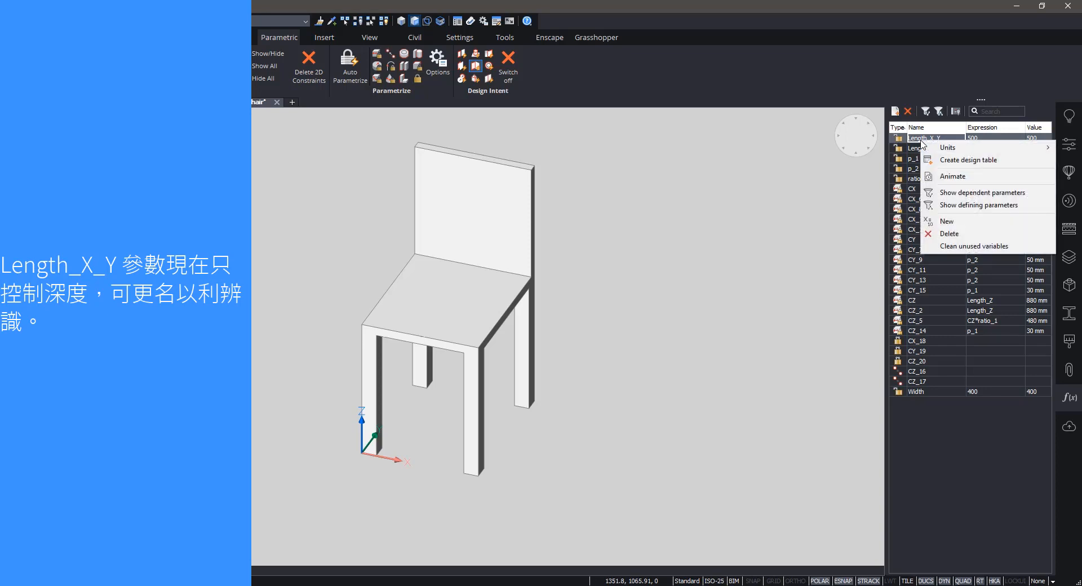
left_click(955, 175)
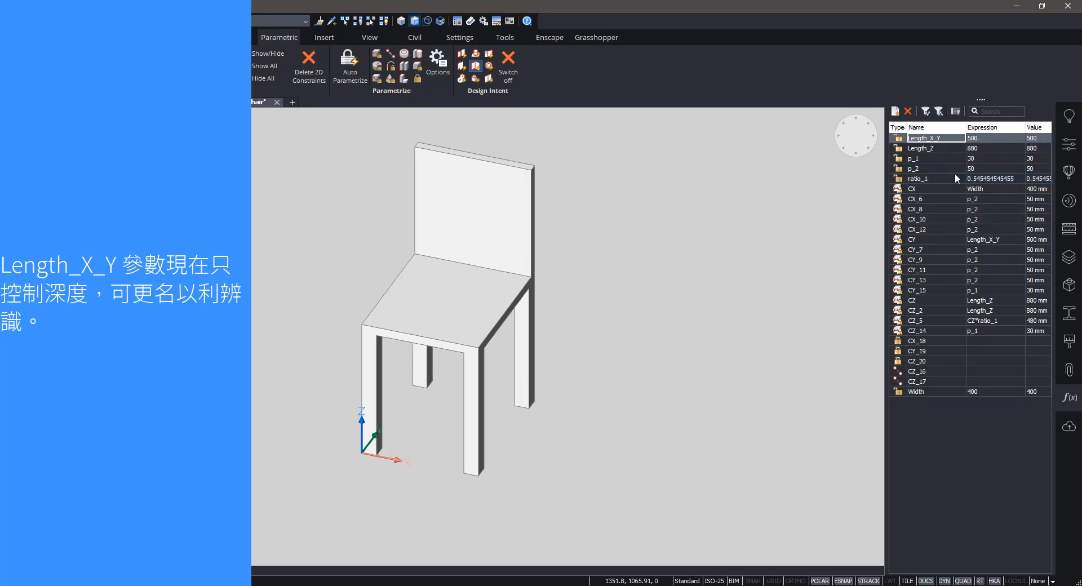
double_click(942, 140)
type("Depth")
key("Return")
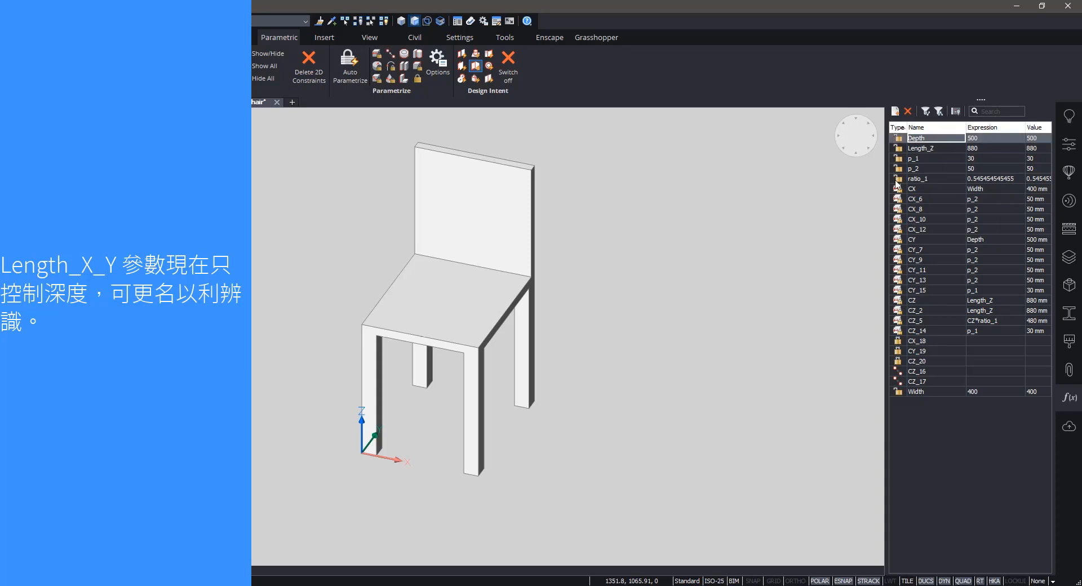
Animate the p_2 parameter and rename it as Thickness_Legs.
middle_click_drag(788, 249, 795, 267)
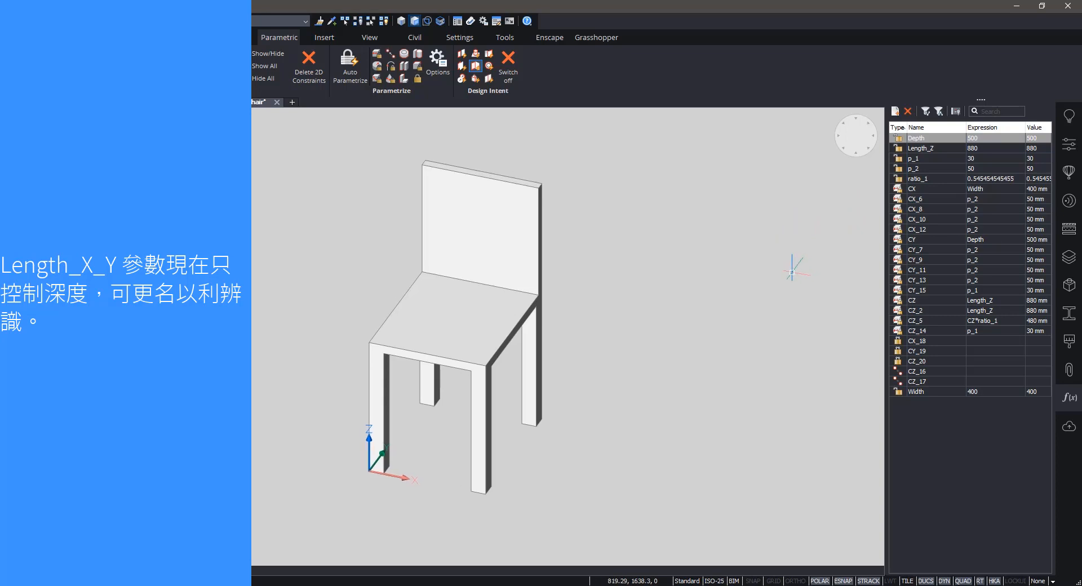
middle_click_drag(698, 263, 707, 247)
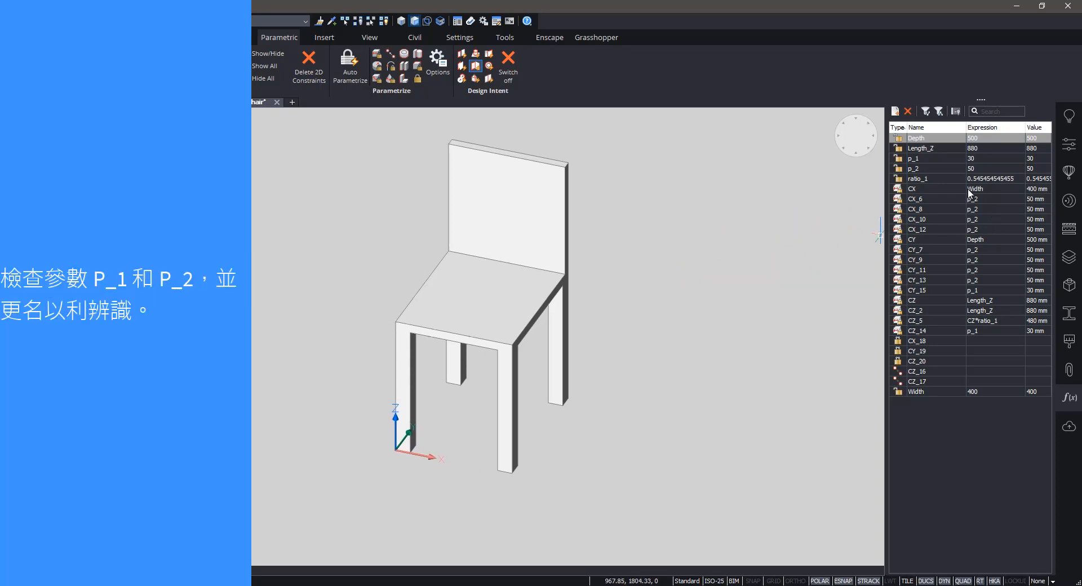
left_click(923, 167)
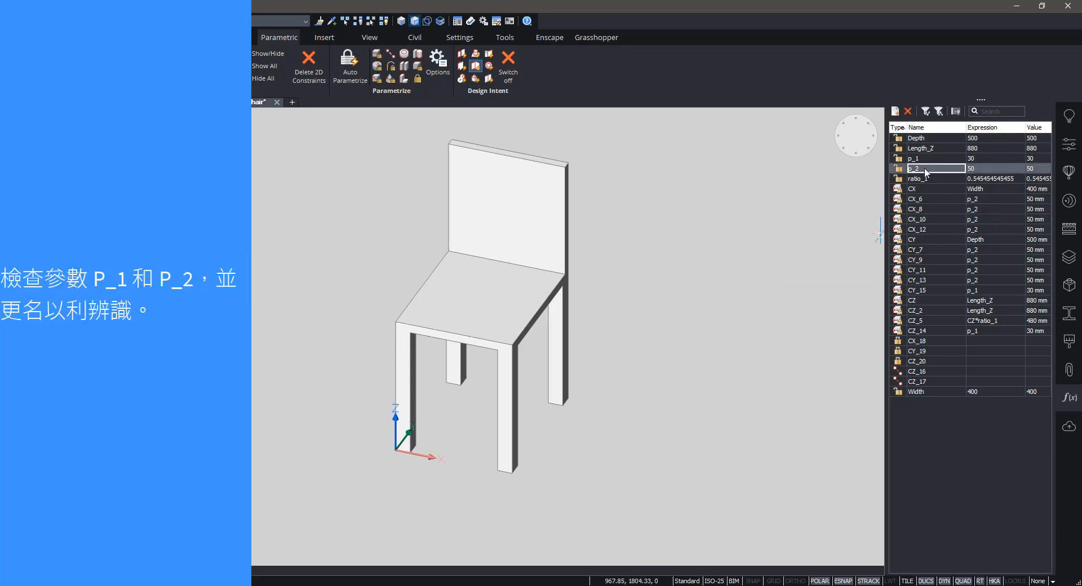
right_click(924, 169)
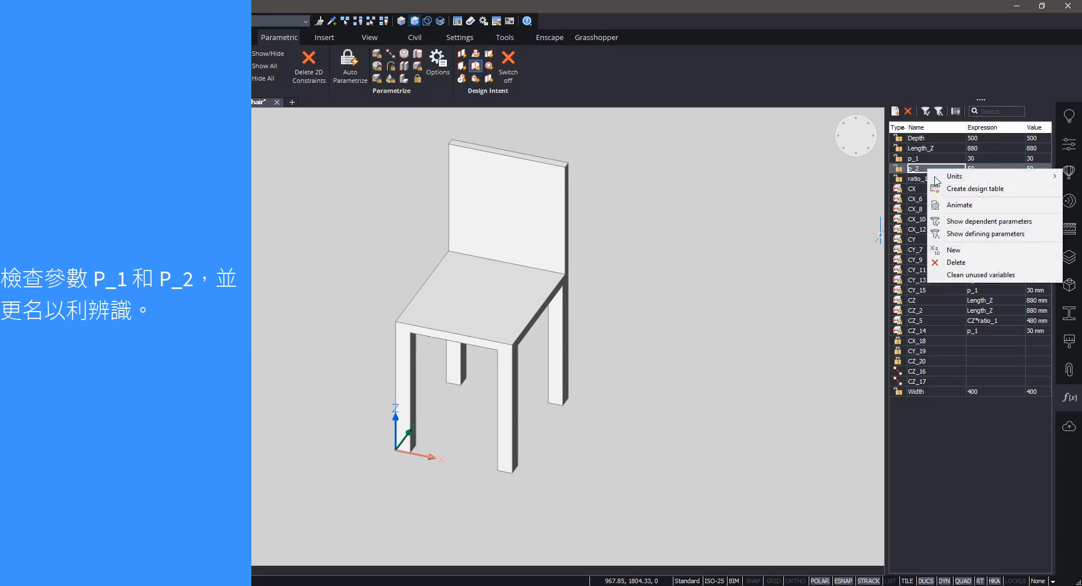
left_click(963, 206)
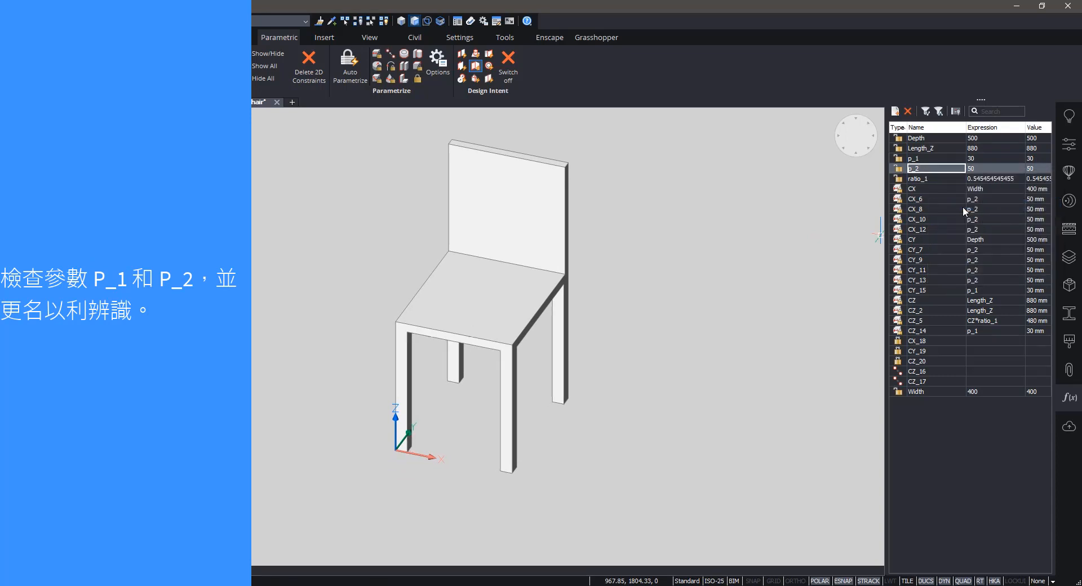
double_click(931, 167)
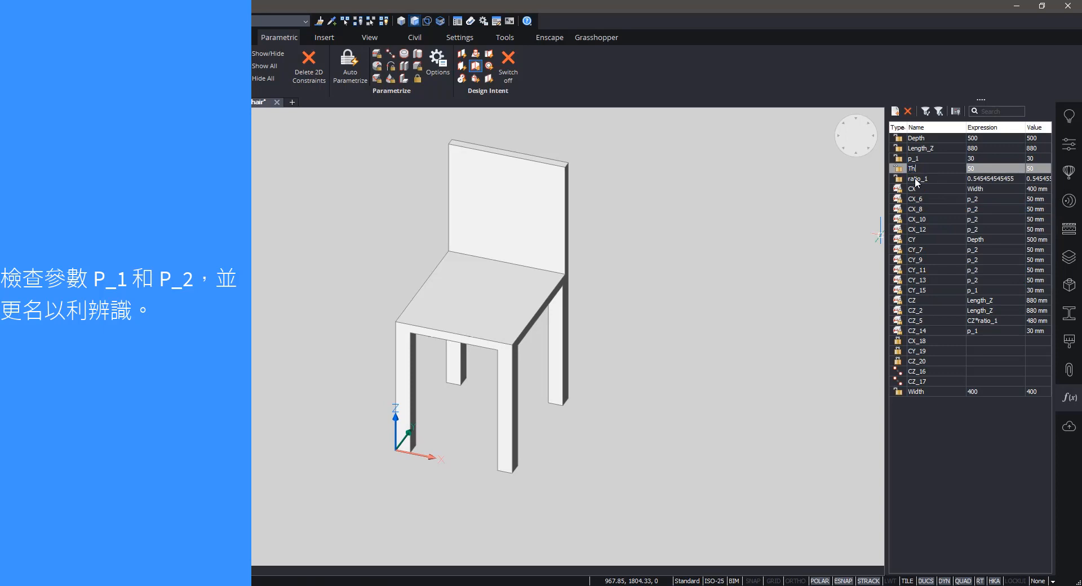
type("Thickness_Legs")
key("Return")
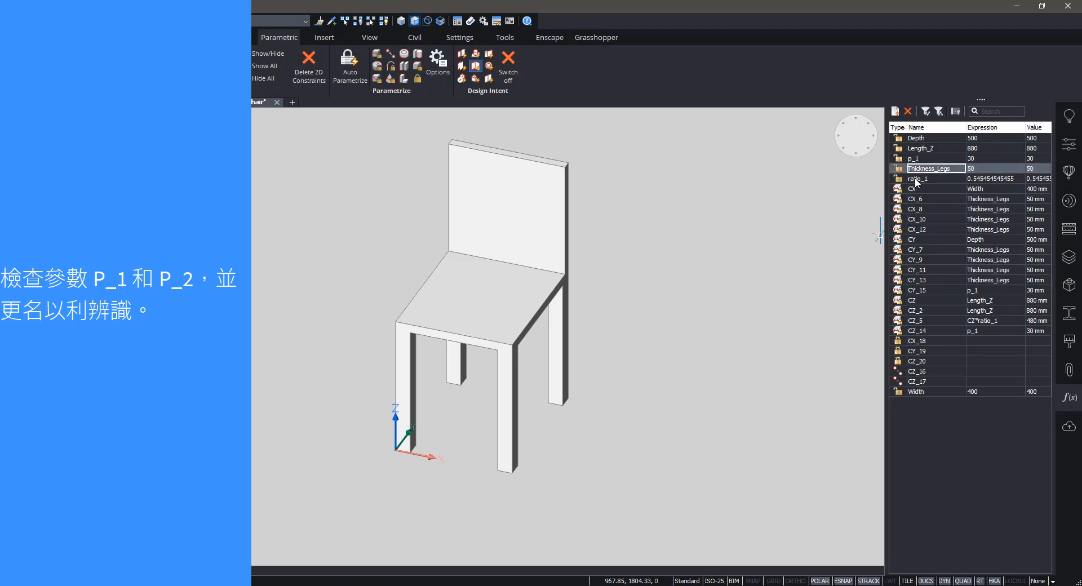
Rename the p_1 parameter as Thickness_seat.
left_click(920, 158)
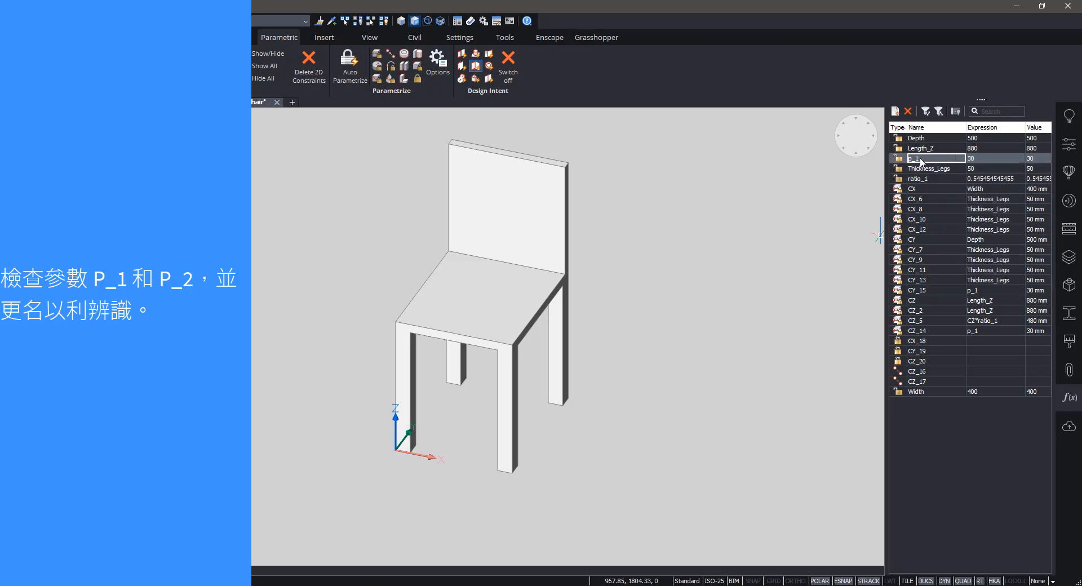
right_click(920, 159)
key("Escape")
double_click(934, 157)
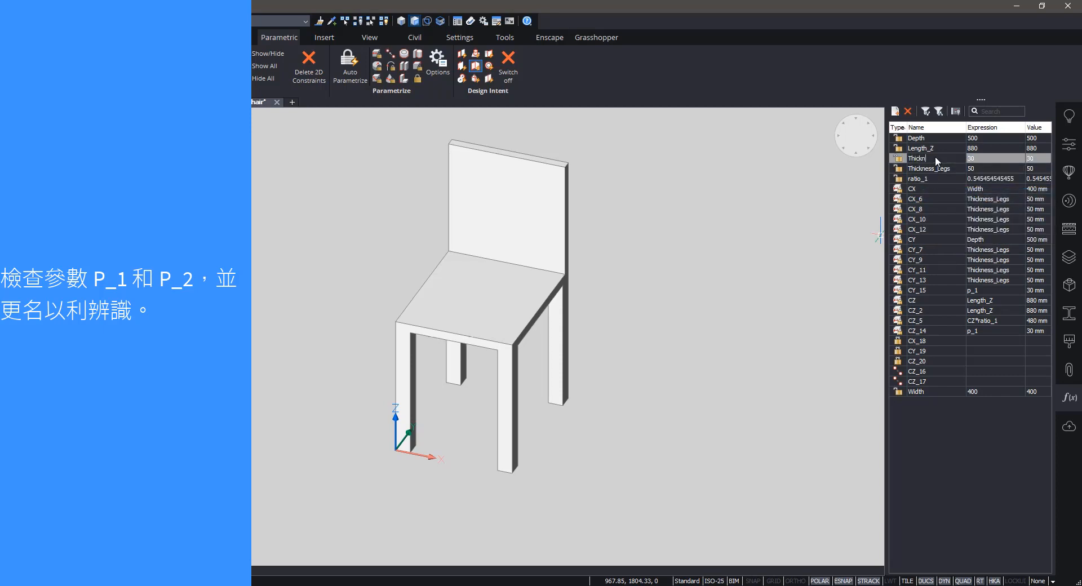
type("Thickness_seat")
key("Return")
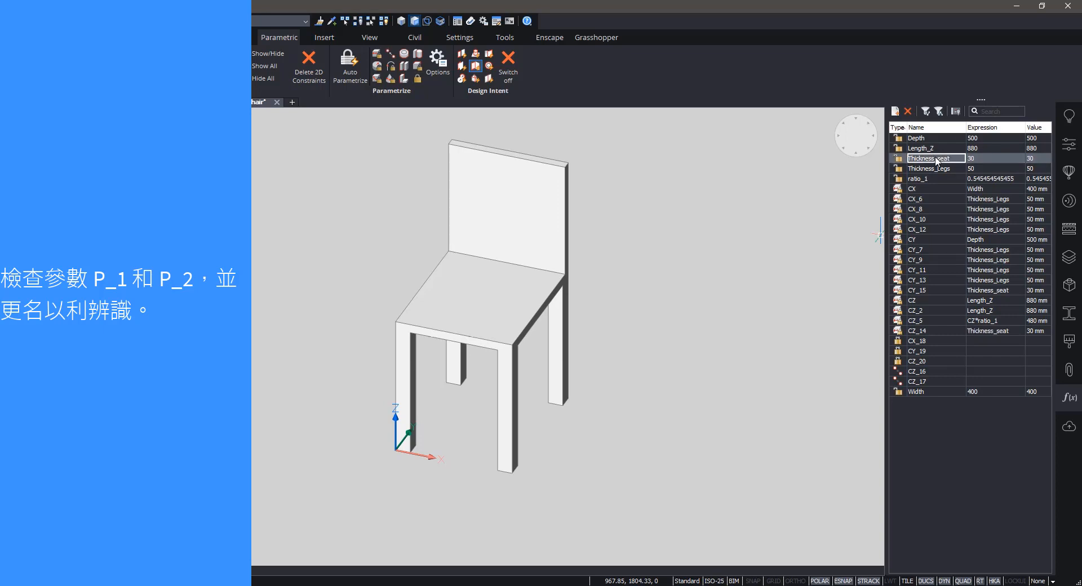
Animate the Length_Z parameter to check how it drives the chair's heights.
scroll(677, 228, "down", 1)
middle_click_drag(673, 234, 644, 229, "shift")
left_click(927, 148)
right_click(927, 149)
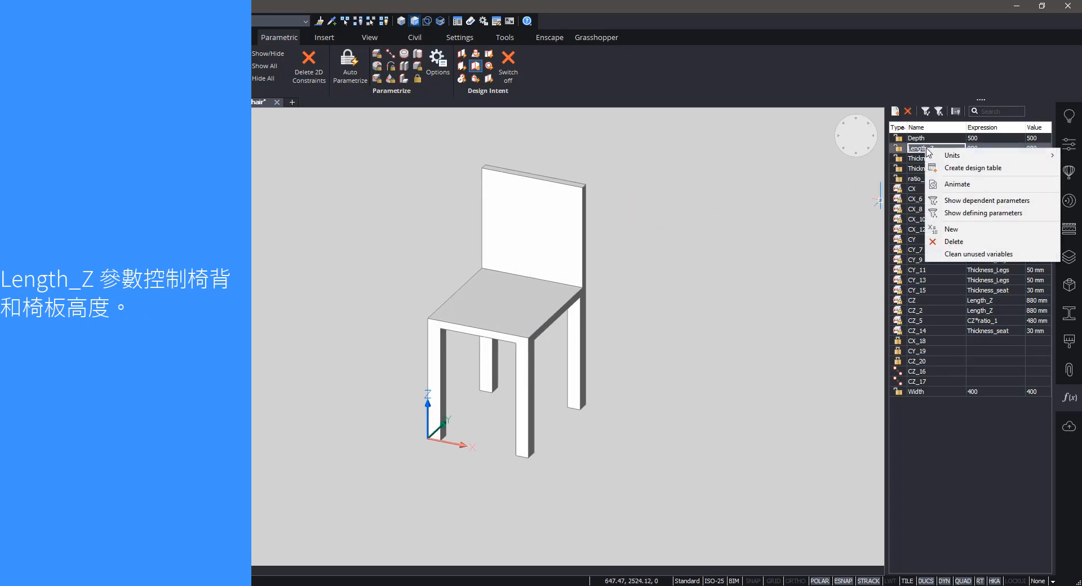
left_click(953, 182)
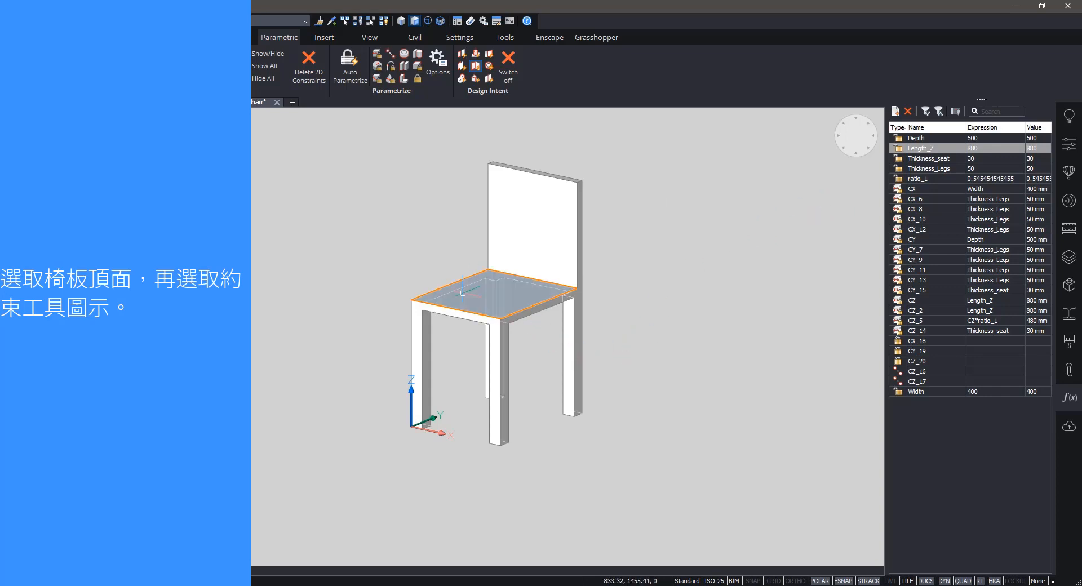
Hide the parameters and constraints list and display all distance constraints acting on the seat's top face.
mouse_move(463, 293)
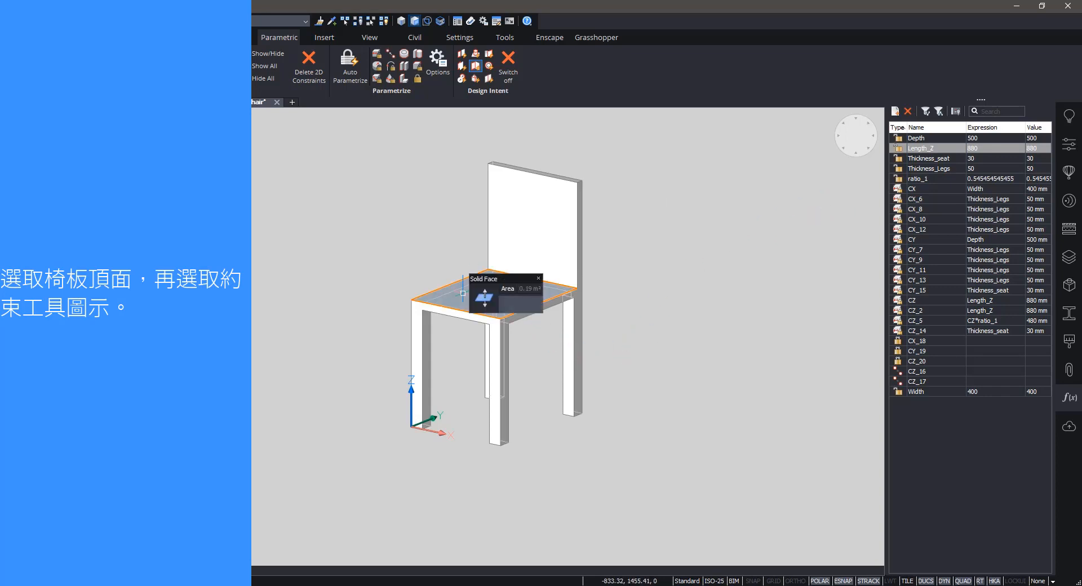
left_click(462, 292)
scroll(441, 292, "up", 1)
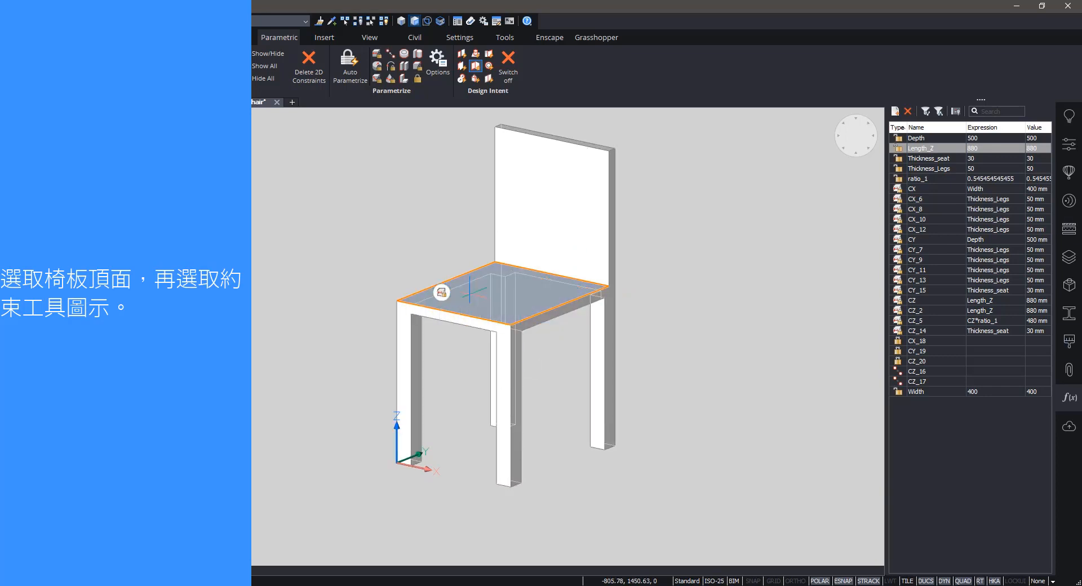
left_click(1070, 399)
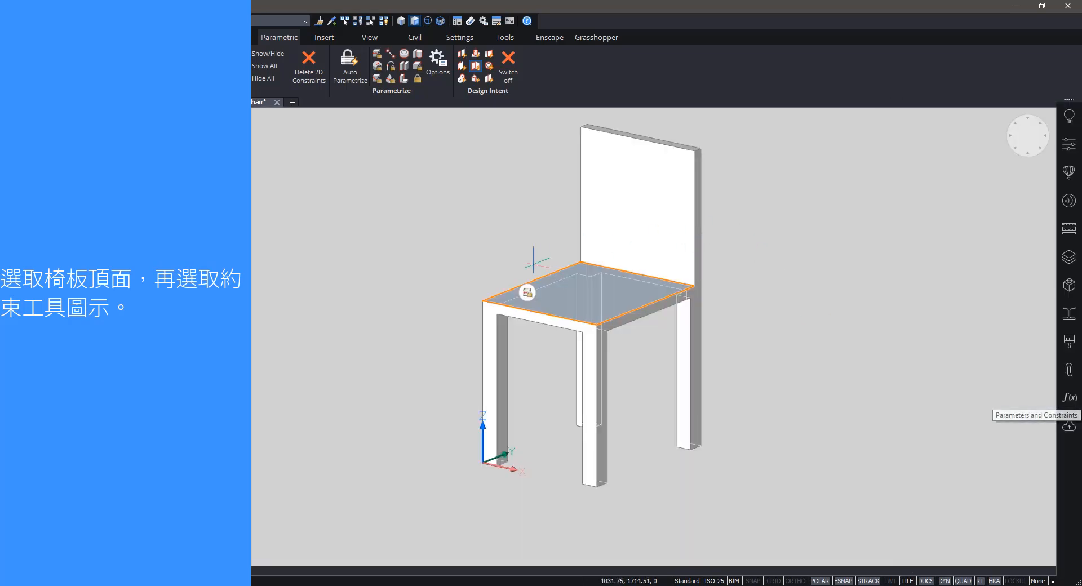
left_click(528, 293)
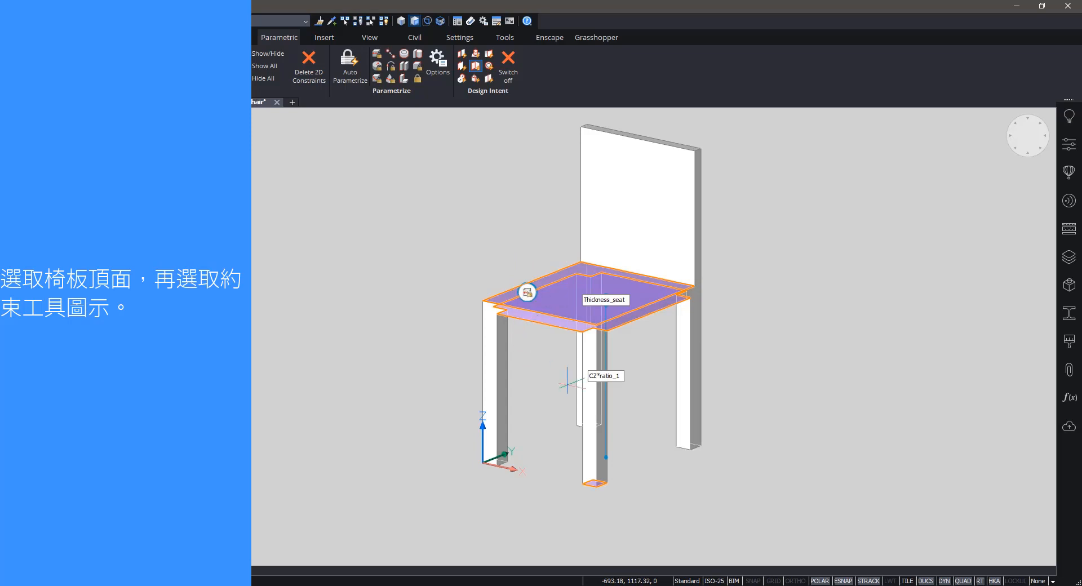
mouse_move(648, 393)
middle_mouse_down("shift")
mouse_move(654, 375)
mouse_move(654, 388)
middle_mouse_up("shift")
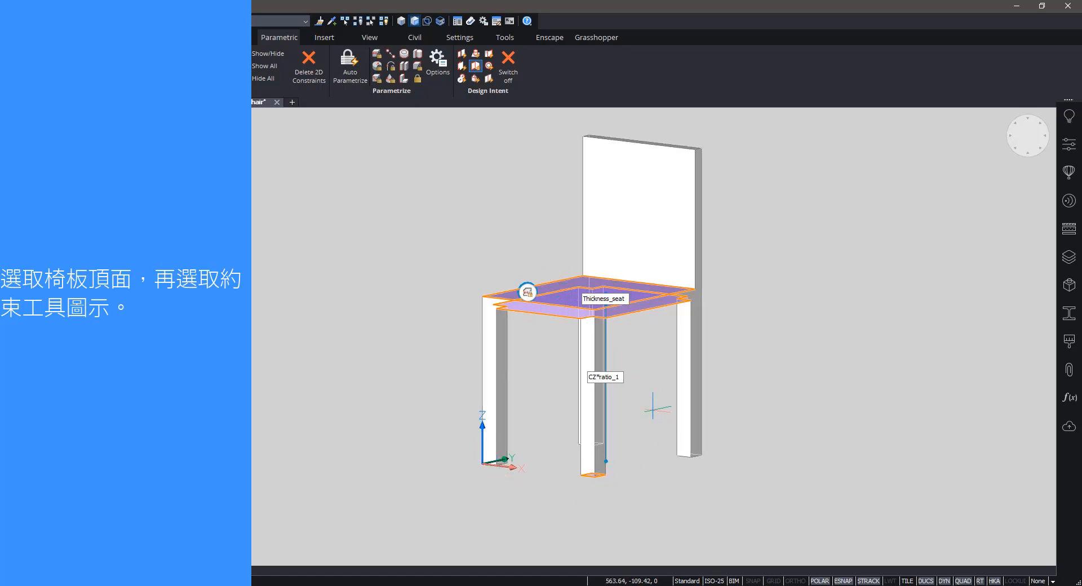
Open the seat-height constraint CZ*ratio_1 and add a new parameter named Height_Seat with the value 400.
left_click(620, 378)
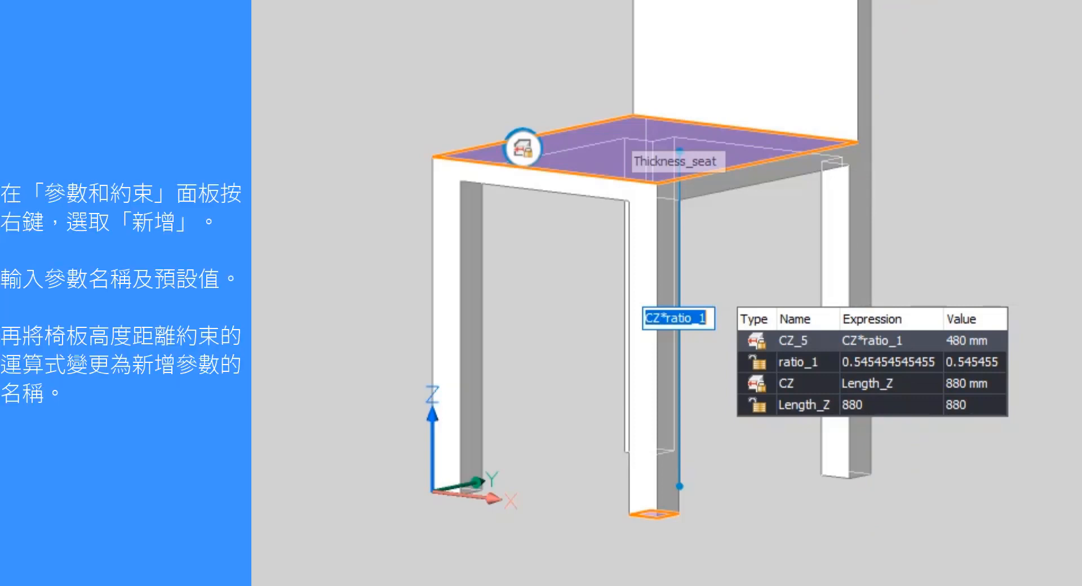
left_click(789, 316)
right_click(792, 346)
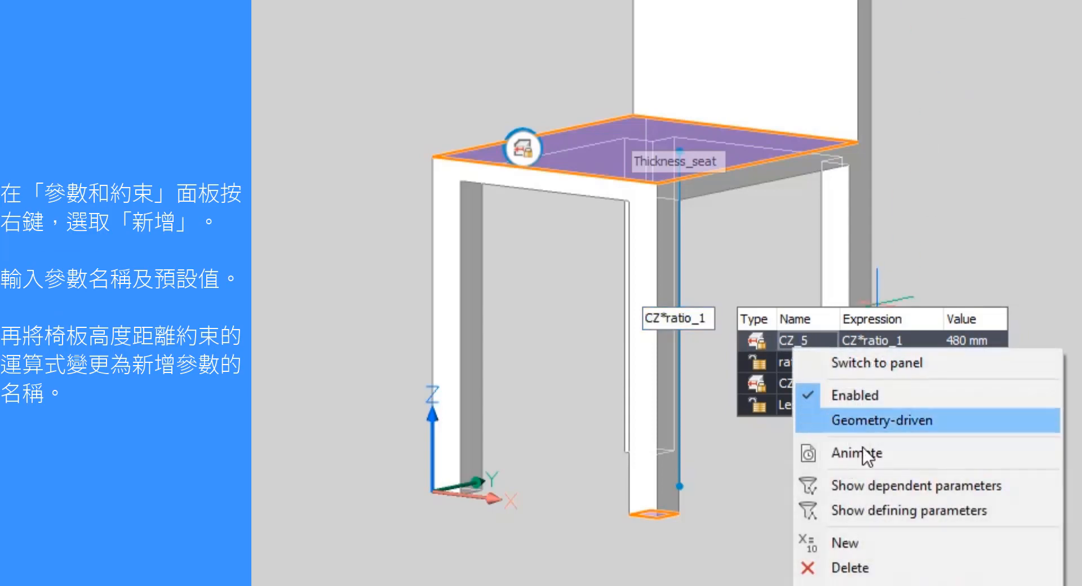
left_click(928, 535)
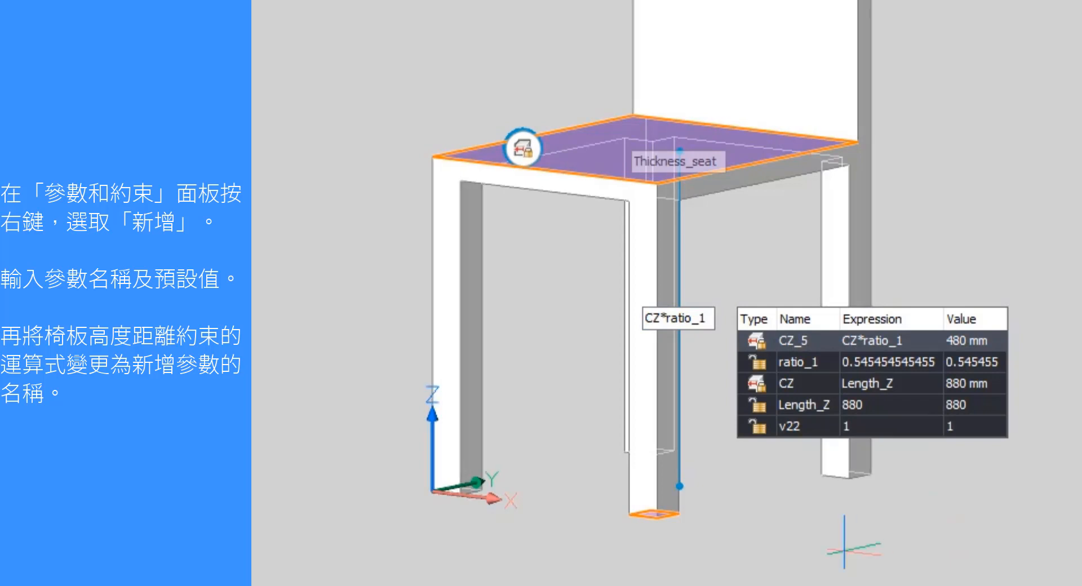
double_click(812, 422)
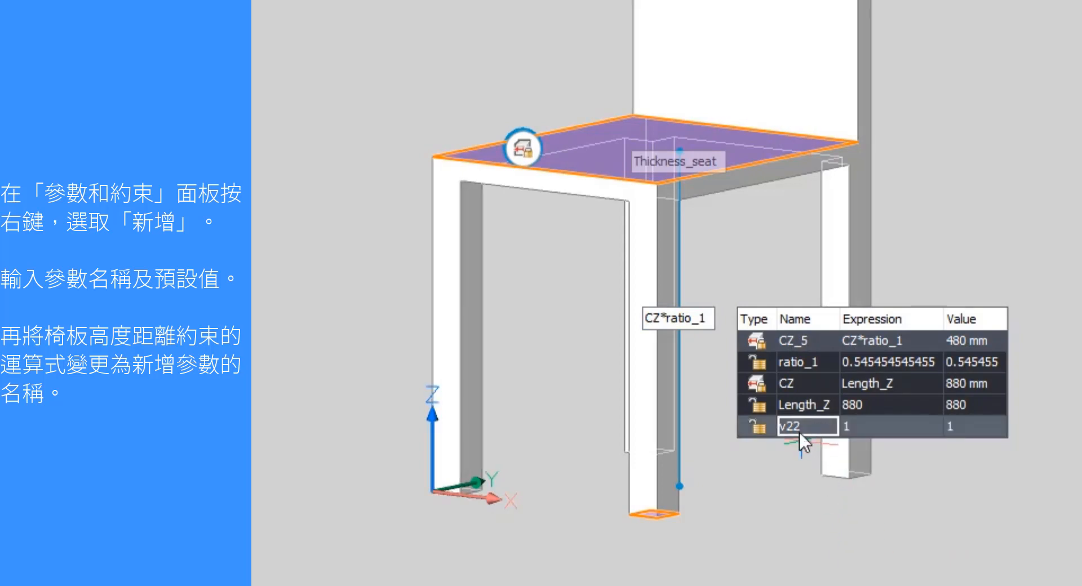
double_click(799, 431)
type("Height_Seat")
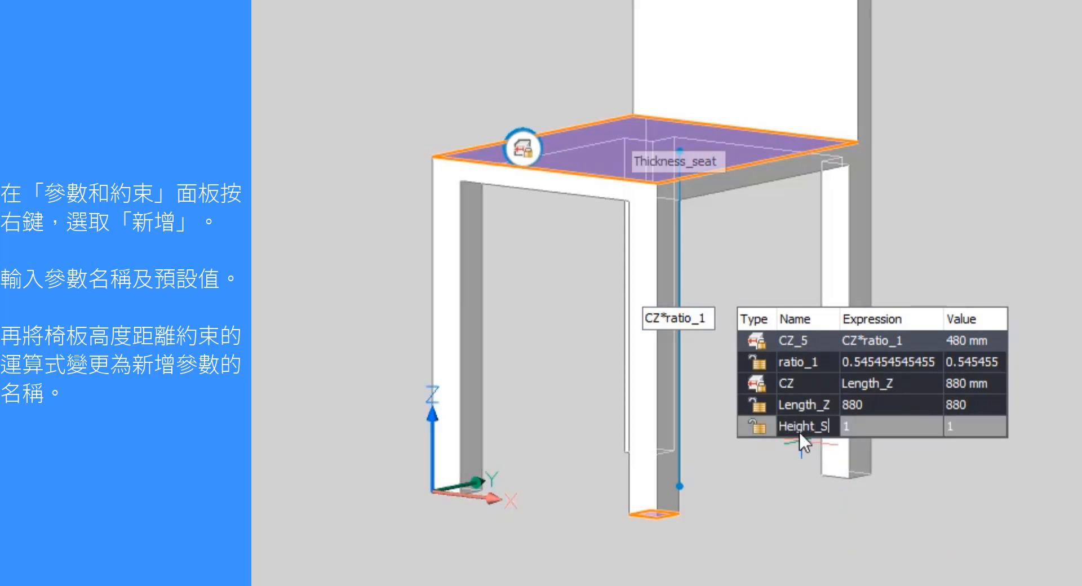
key("Return")
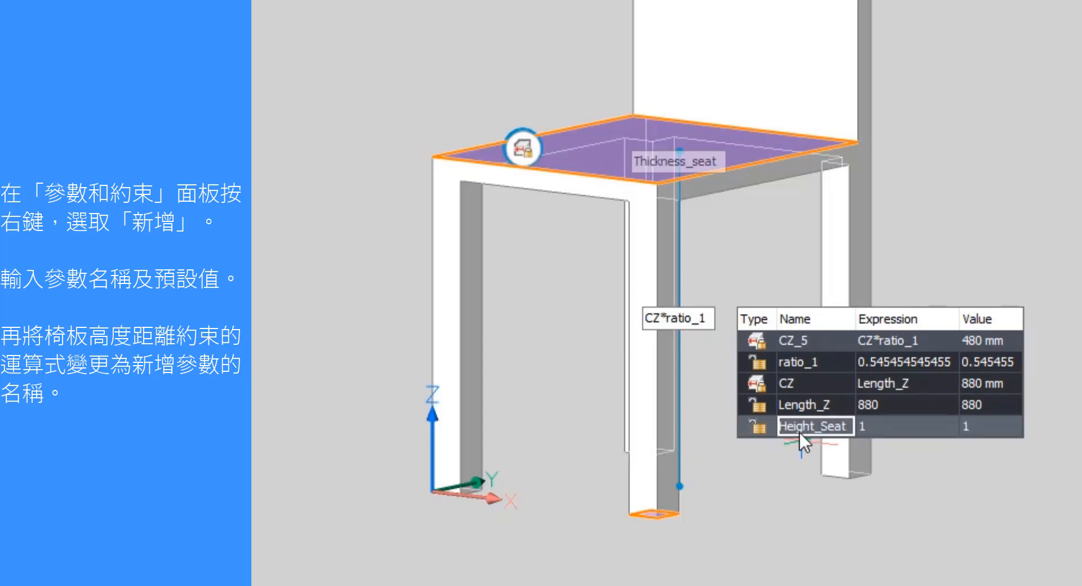
double_click(888, 429)
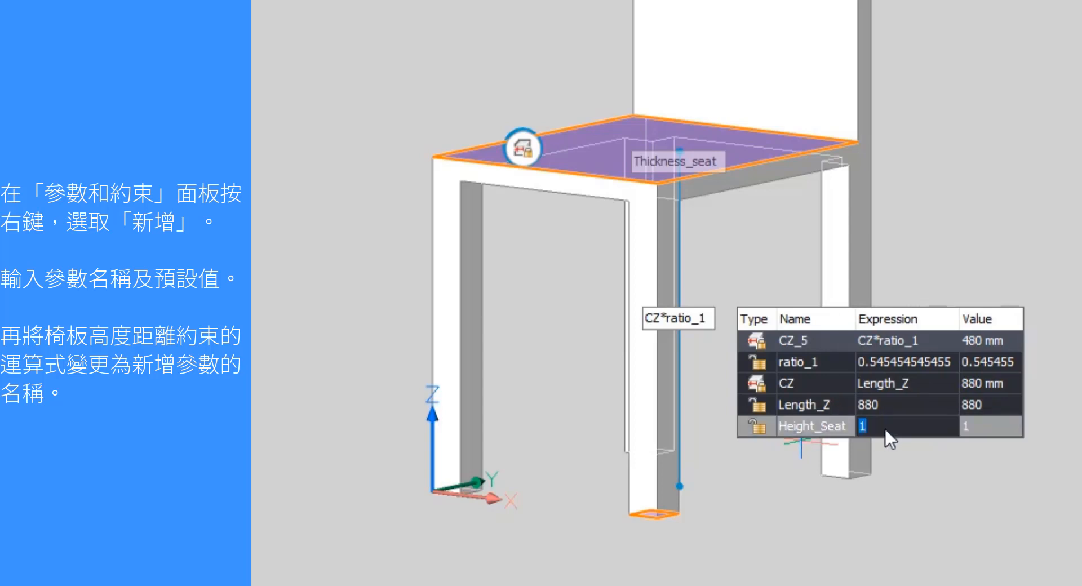
type("400")
key("Return")
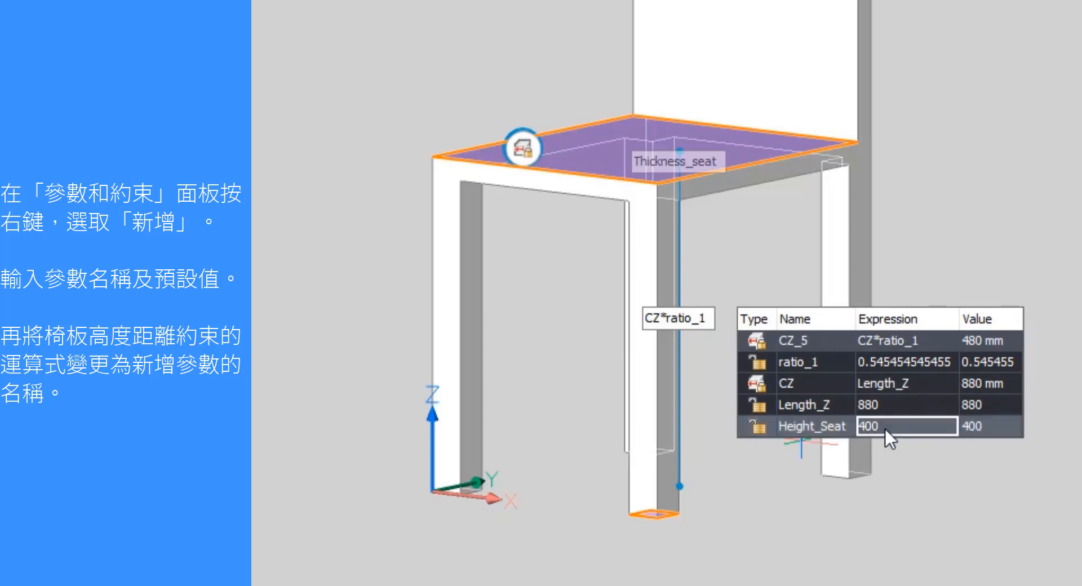
Set the expression of the seat-height distance constraint CZ_5 to Height_Seat and close the constraint display.
left_click(907, 338)
left_click(907, 338)
type("Height_Seat")
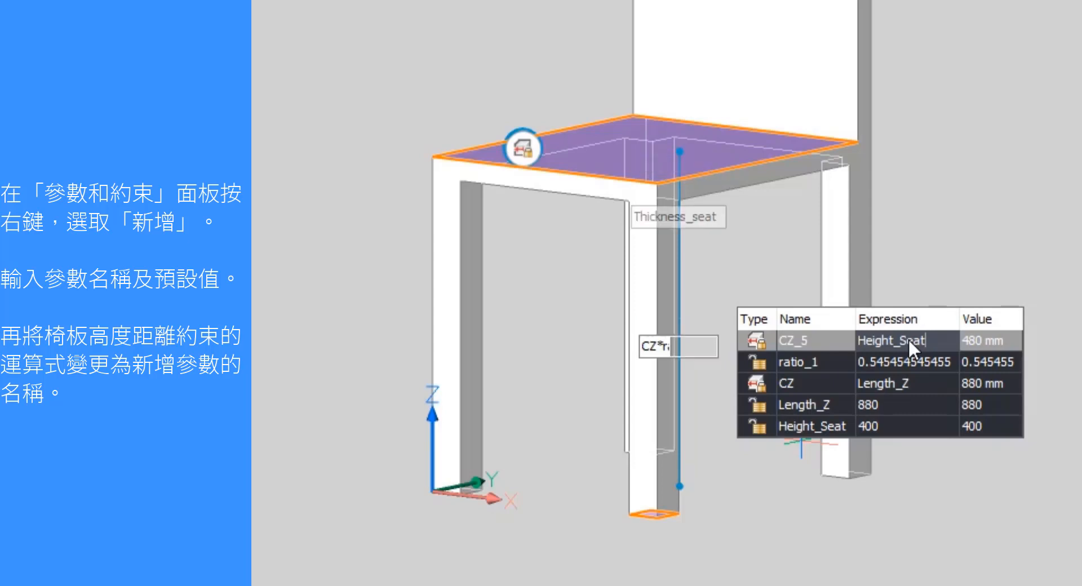
key("Return")
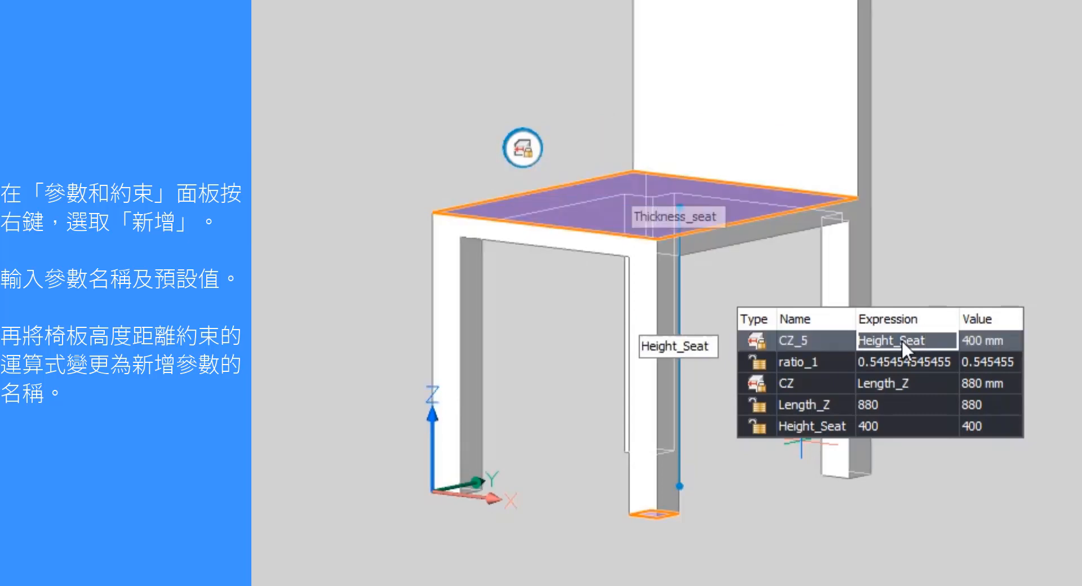
key("Escape")
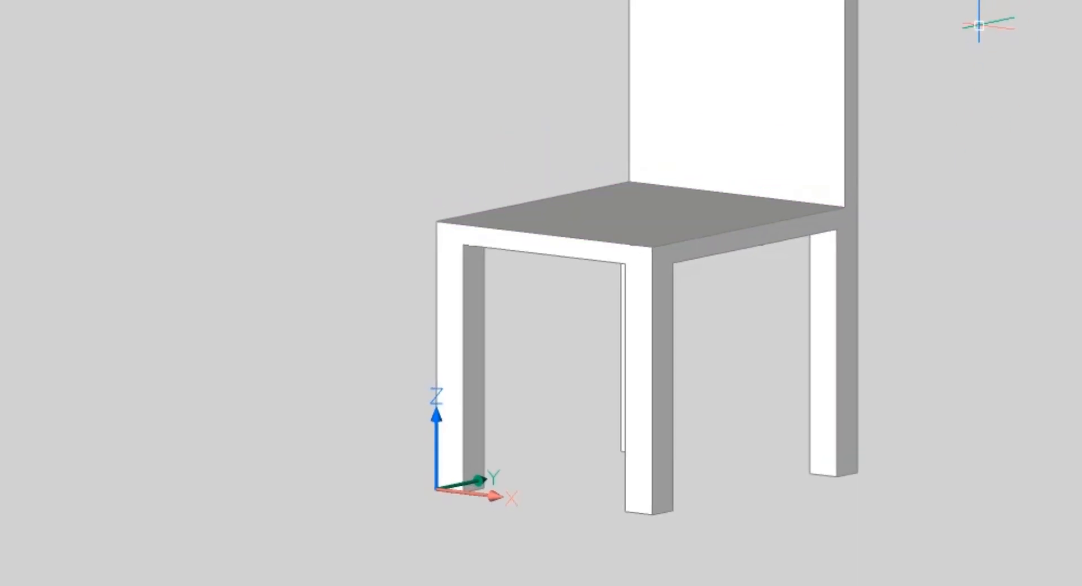
Display the parameters and constraints list and animate Height_Seat to check how it drives the chair.
middle_click_drag(979, 25, 747, 223, "shift")
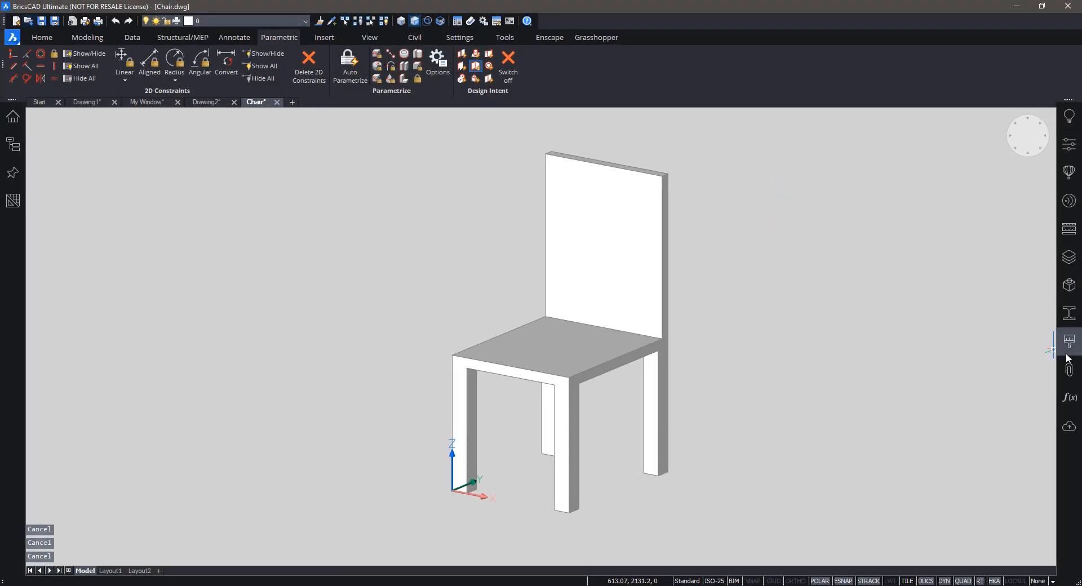
left_click(1075, 397)
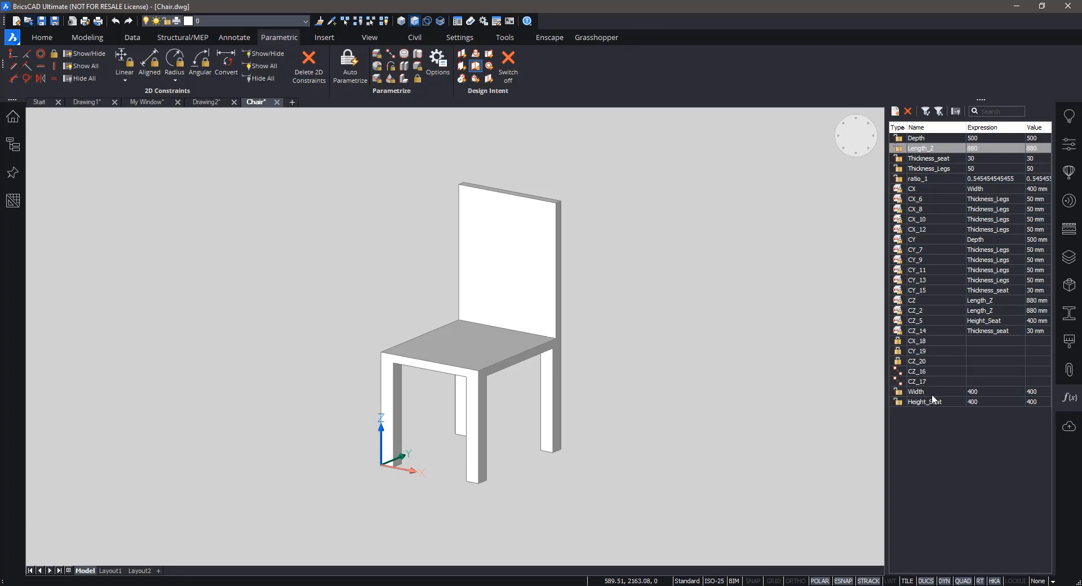
right_click(927, 401)
left_click(975, 439)
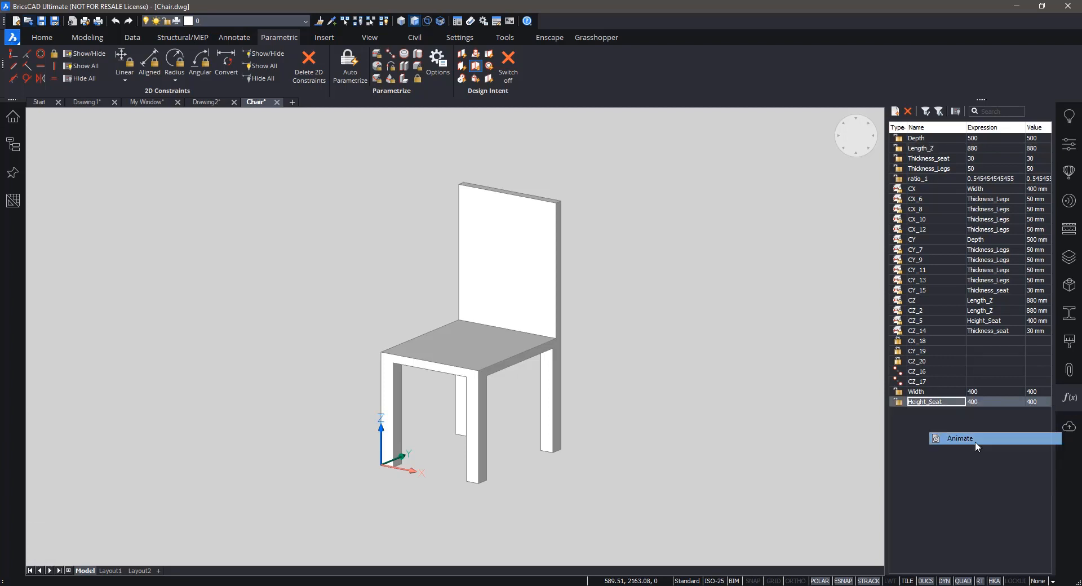
Animate the Length_Z parameter and rename it as Height_Backrest.
right_click(935, 150)
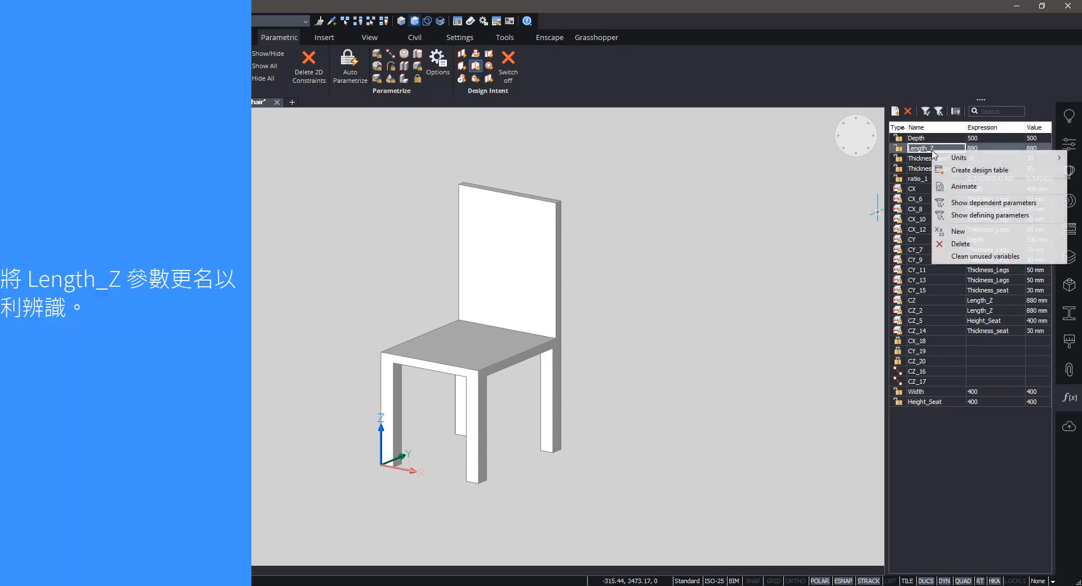
left_click(968, 190)
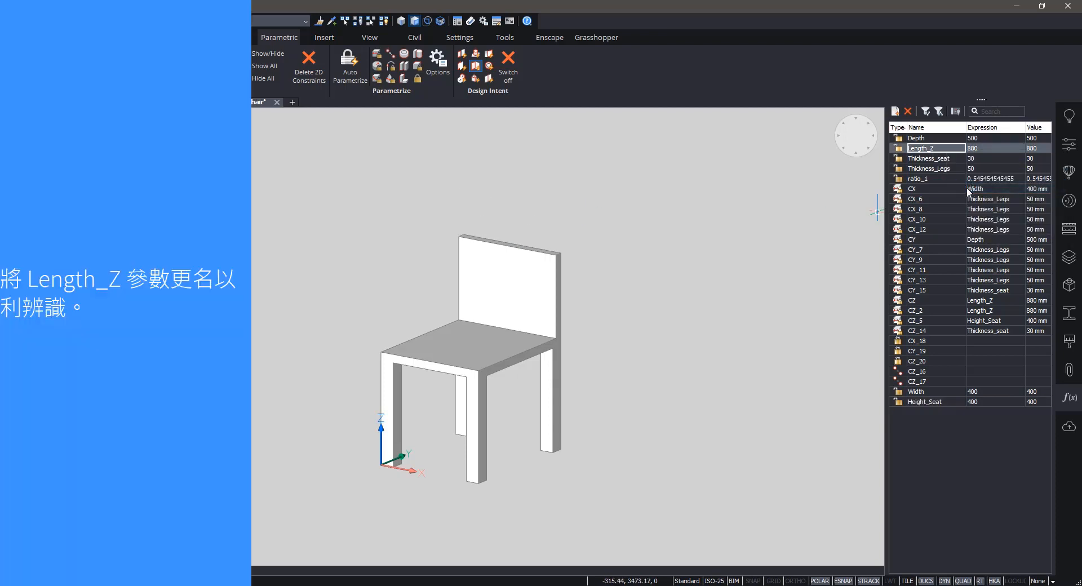
double_click(929, 149)
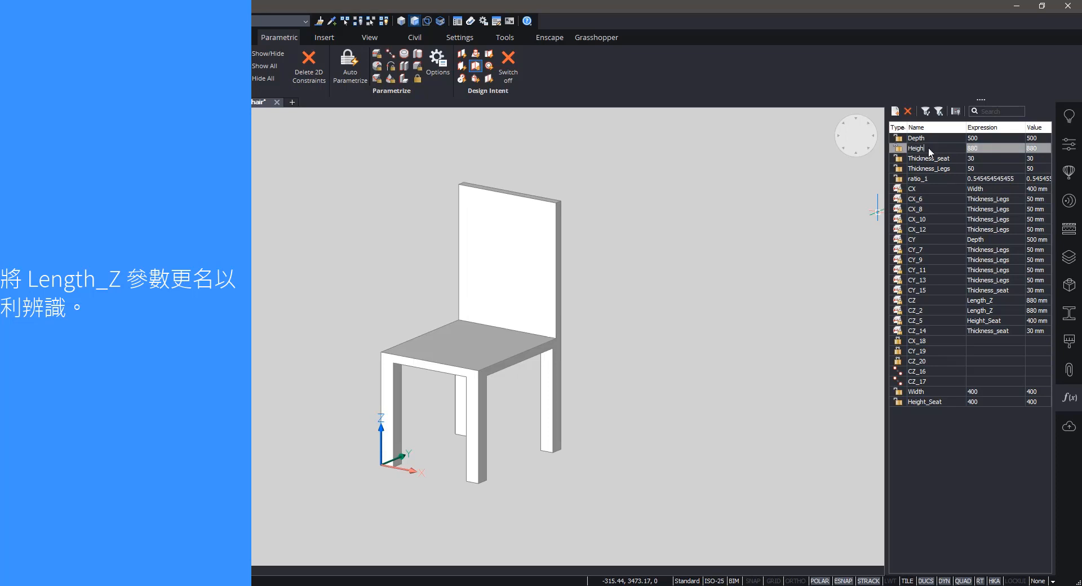
type("Height_Backrest")
key("Return")
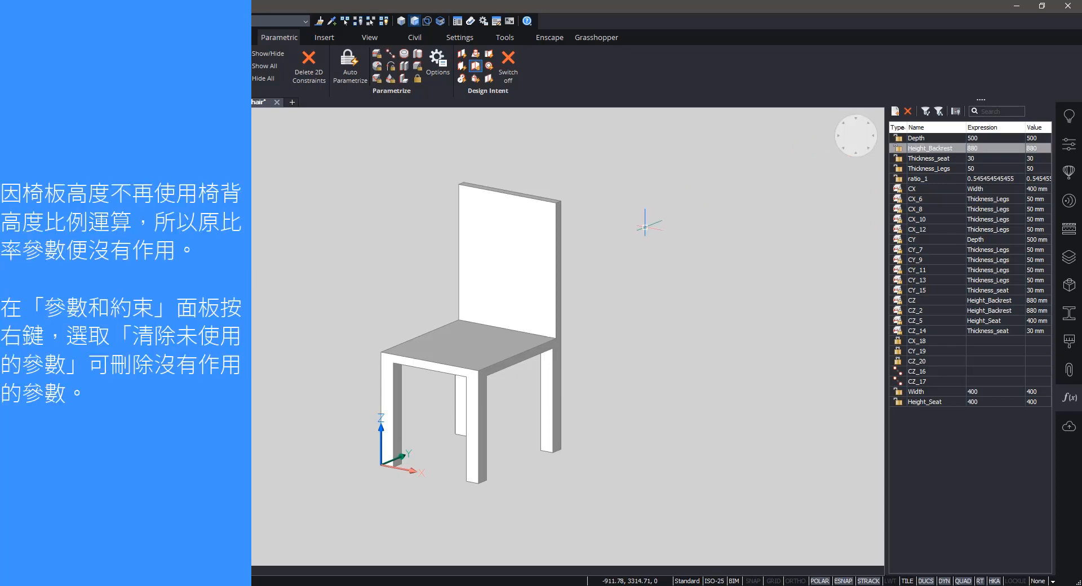
Remove the obsolete ratio_1 parameter by cleaning the unused variables from the chair's parameters and constraints list.
left_click(448, 338)
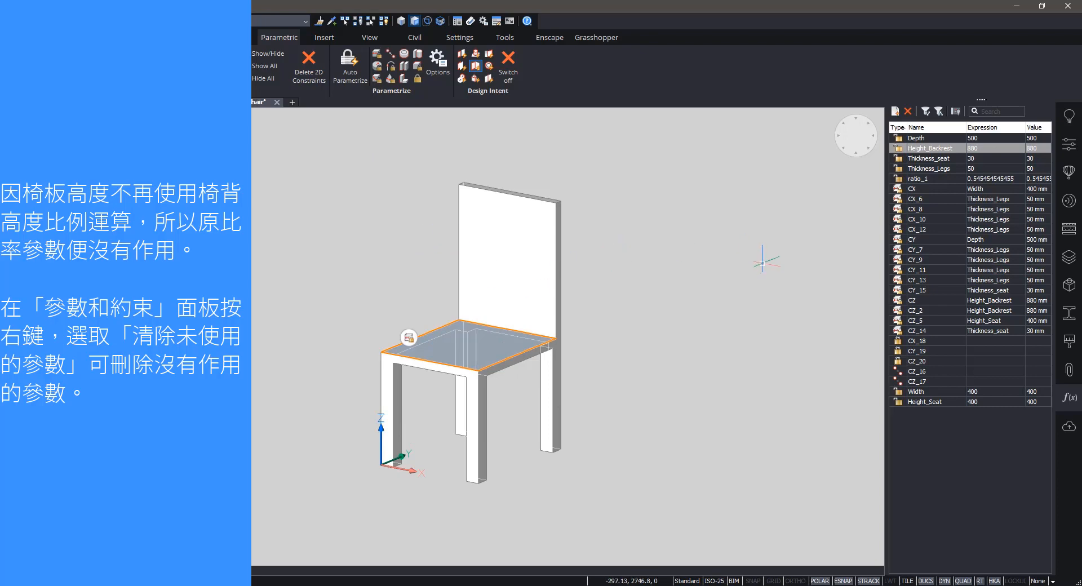
key("Escape")
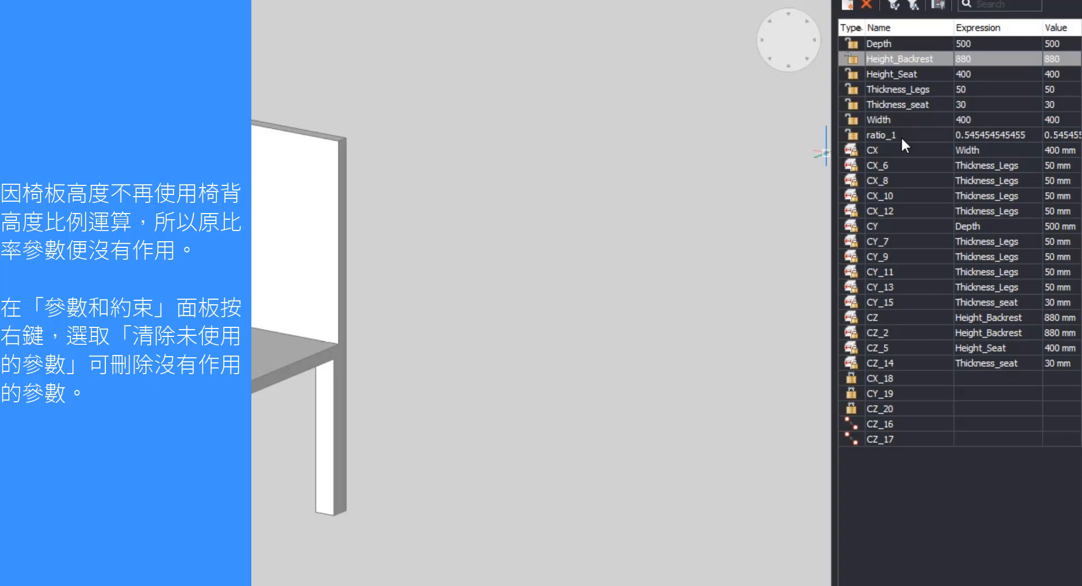
right_click(927, 45)
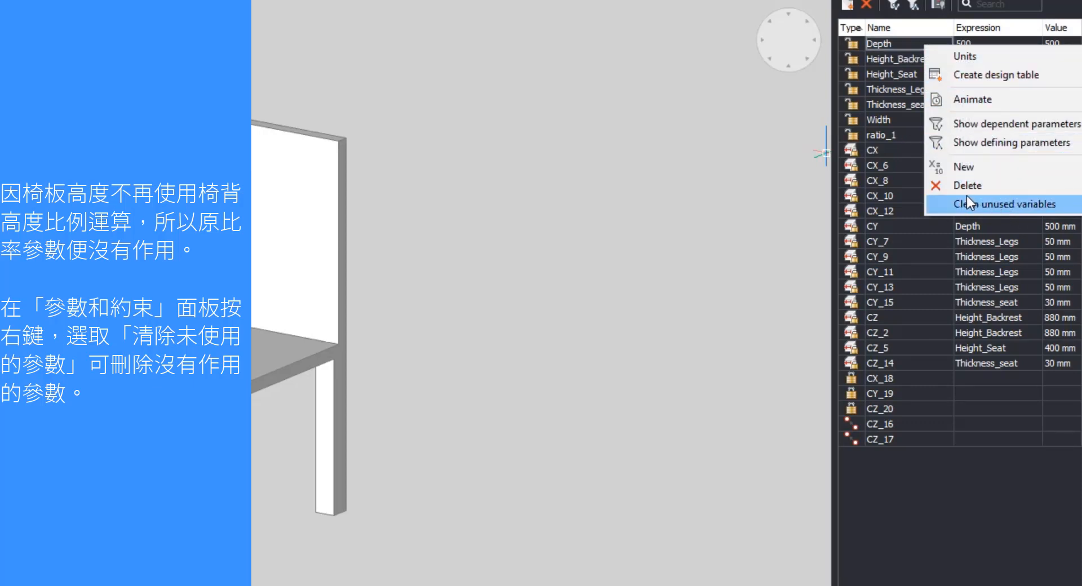
left_click(978, 205)
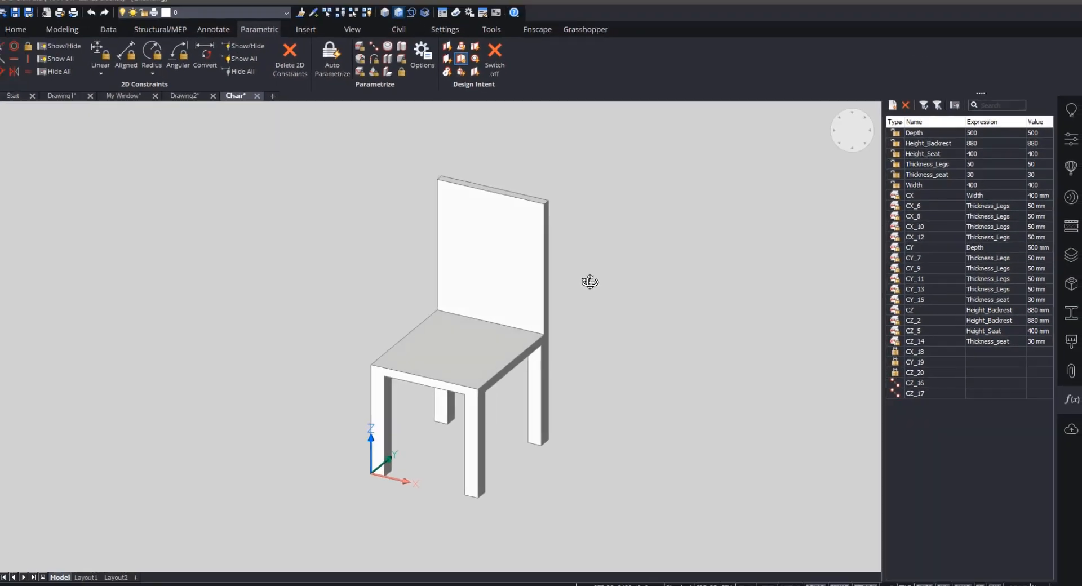
scroll(589, 281, "down", 2)
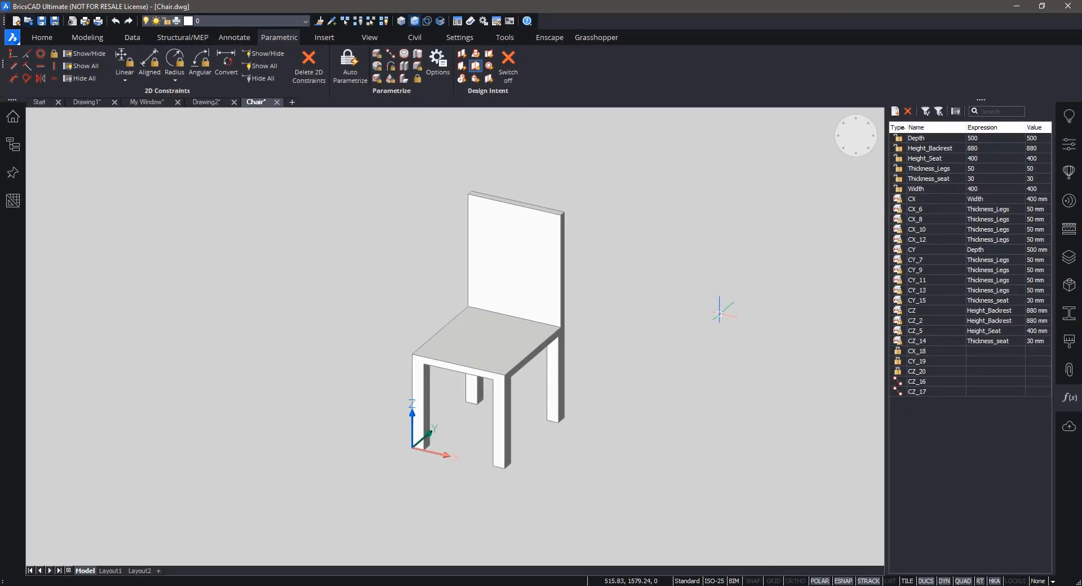